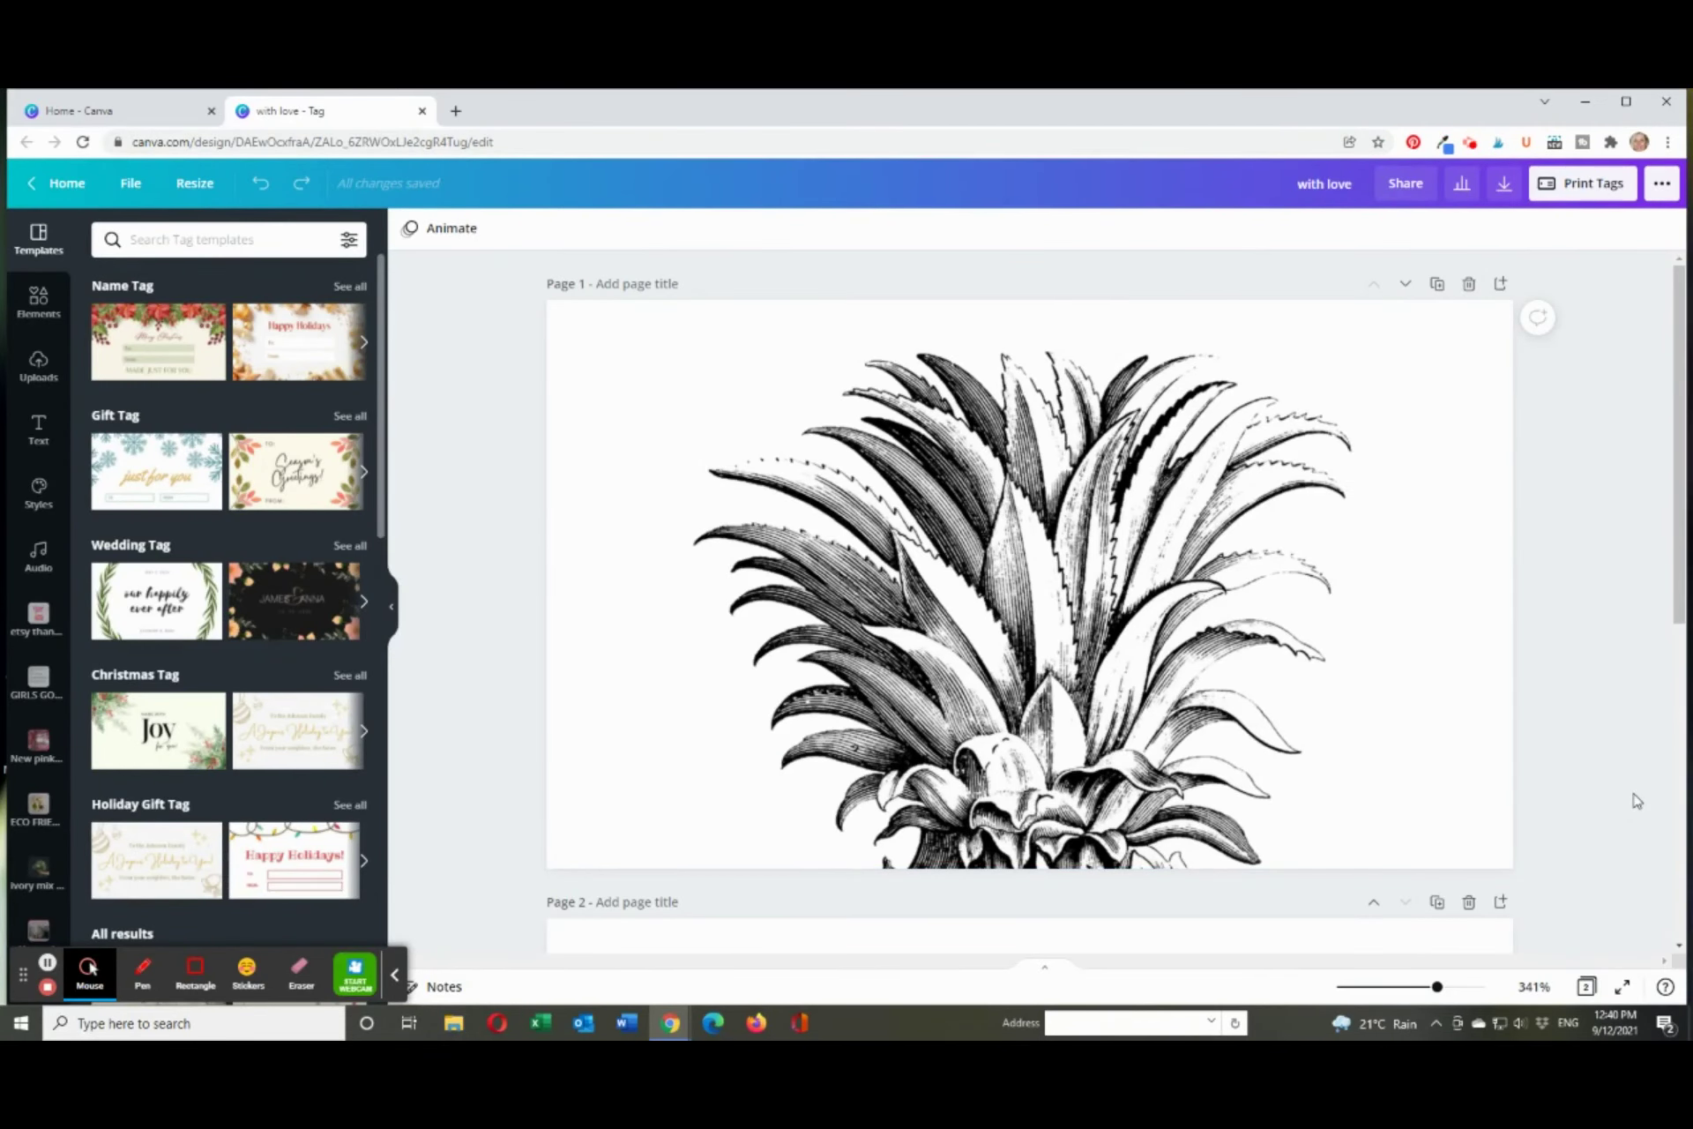
- Return to the Canva home page and browse the Gifts and Prints design types
{"action": "scroll", "coordinate": [1658, 805], "scroll_direction": "down", "scroll_amount": 1}
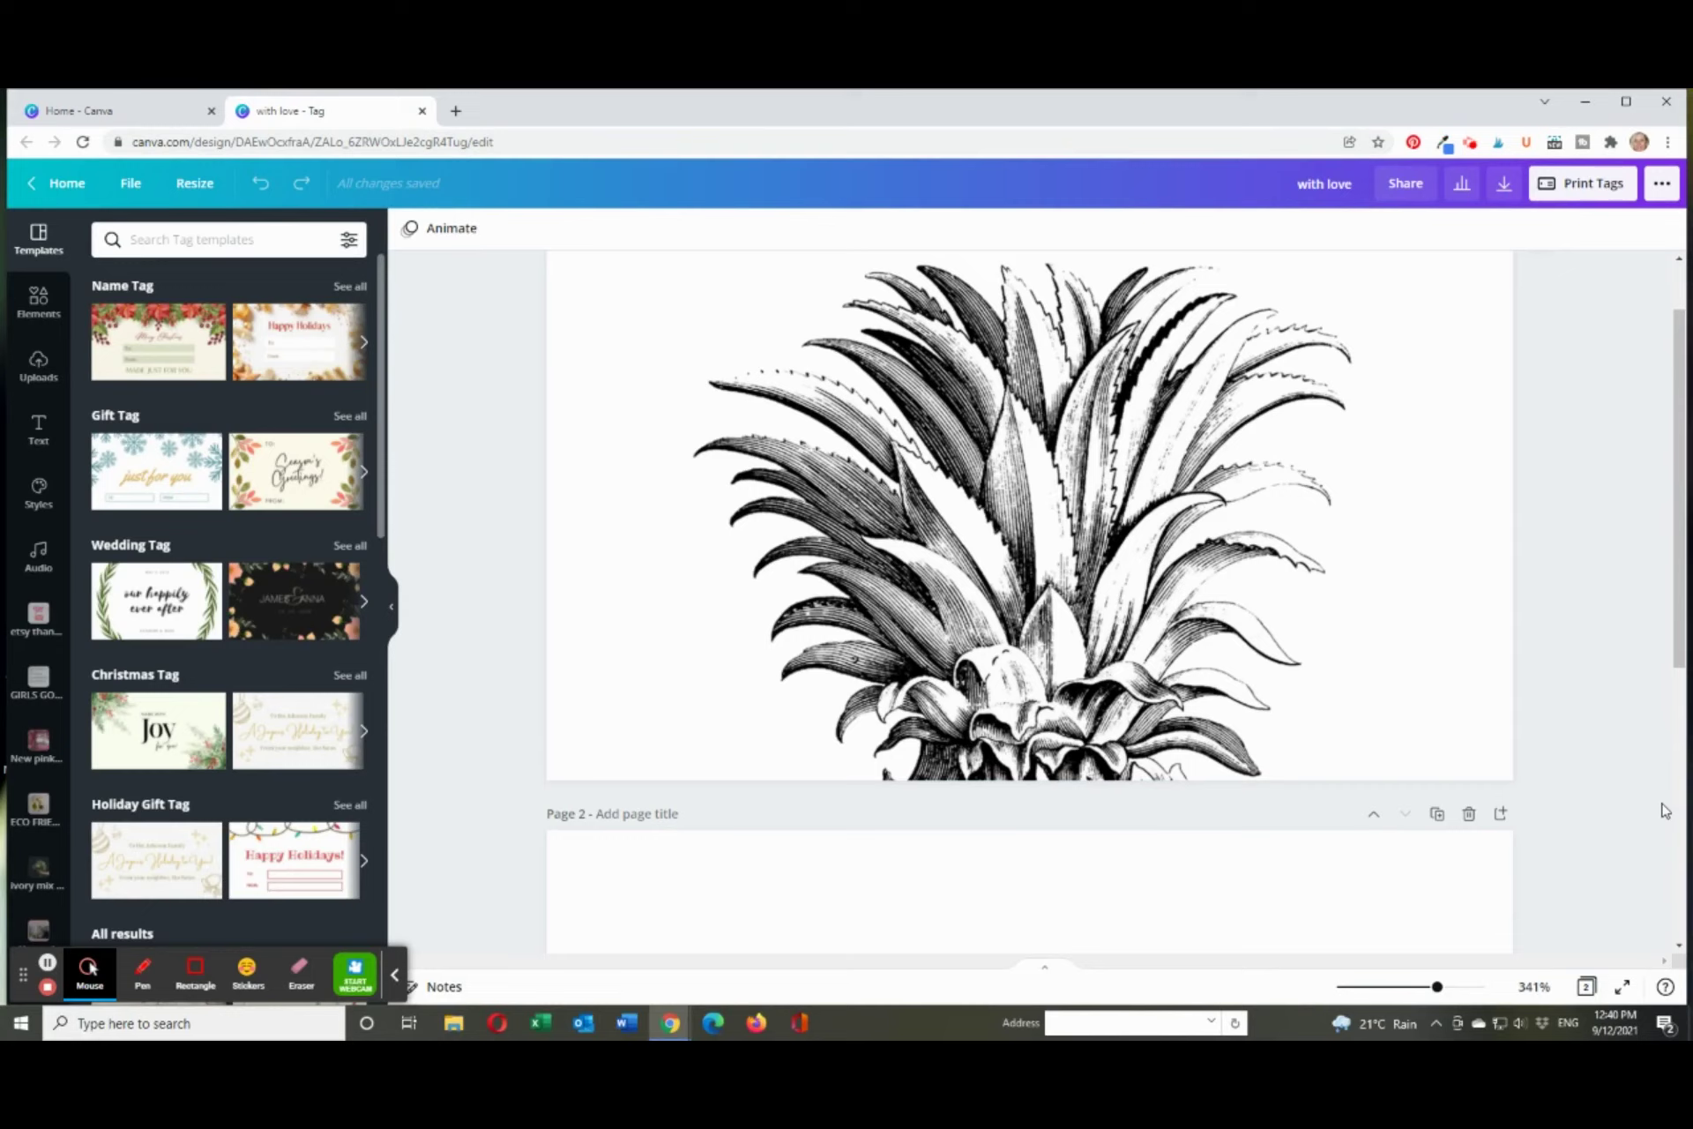
{"action": "scroll", "coordinate": [1665, 813], "scroll_direction": "down", "scroll_amount": 6}
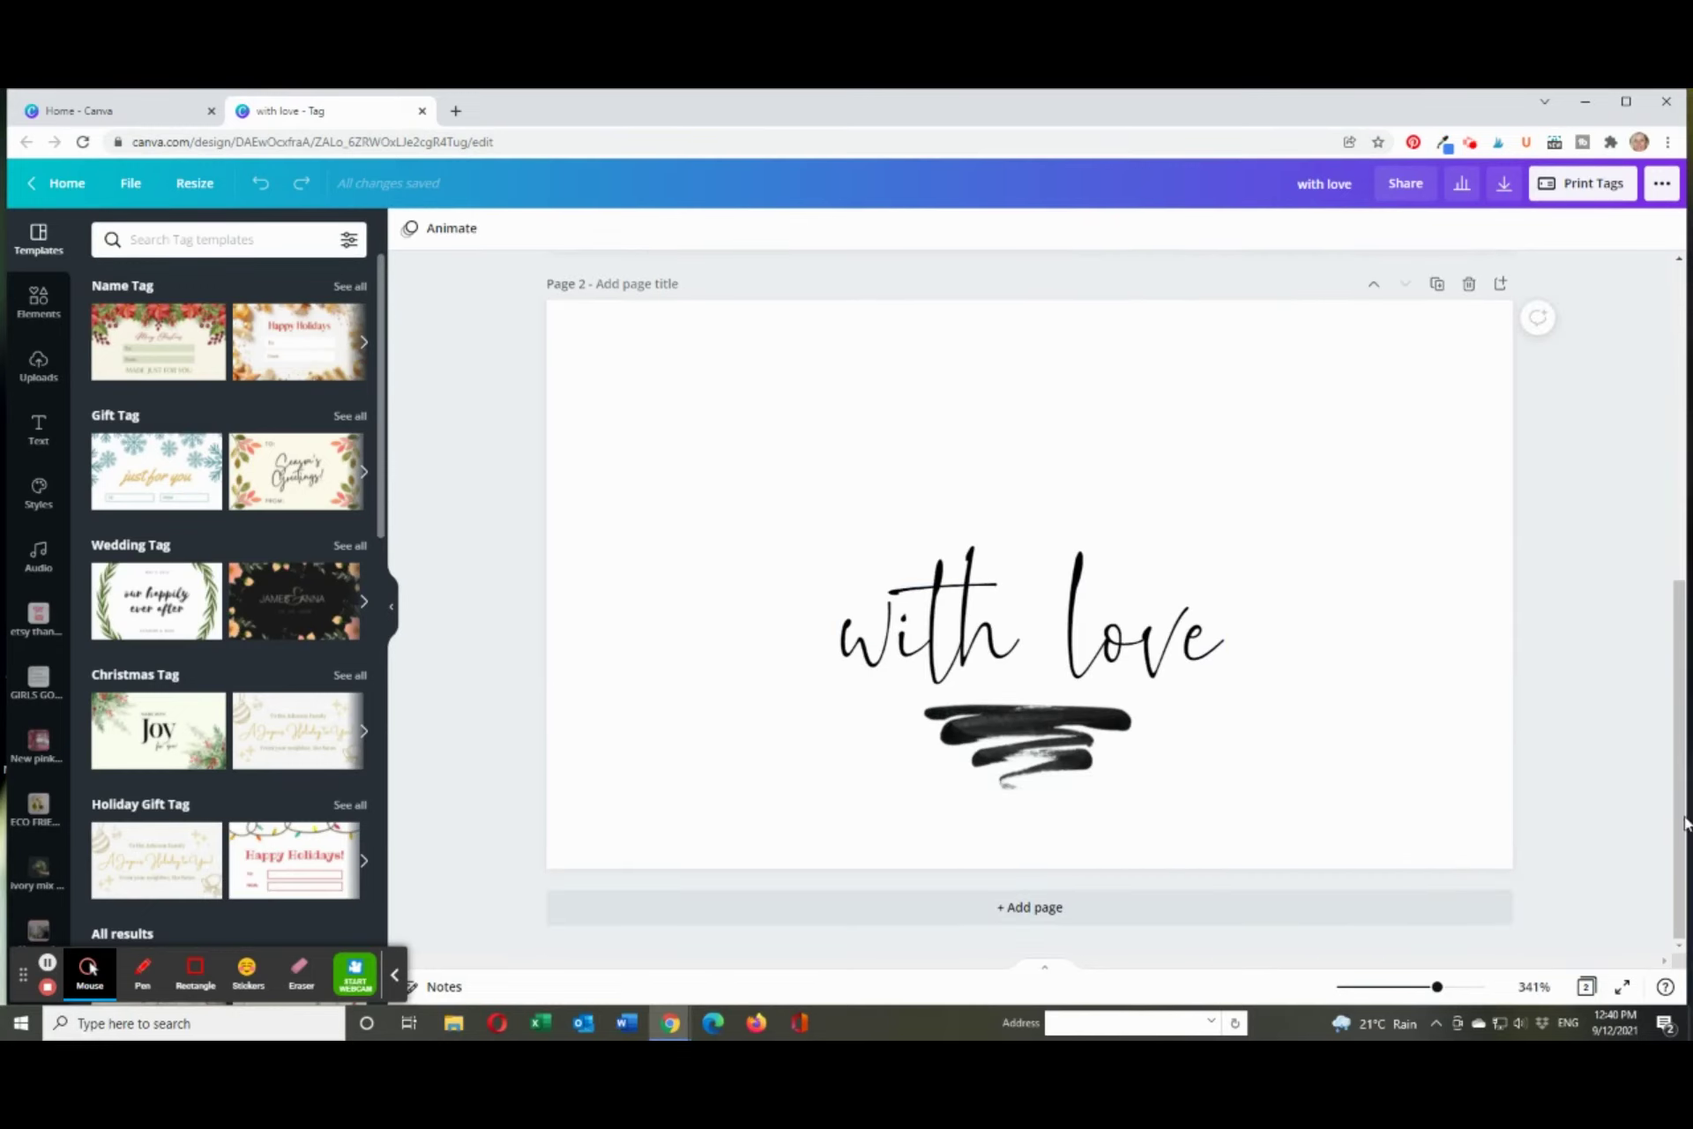
{"action": "scroll", "coordinate": [1621, 811], "scroll_direction": "up", "scroll_amount": 3}
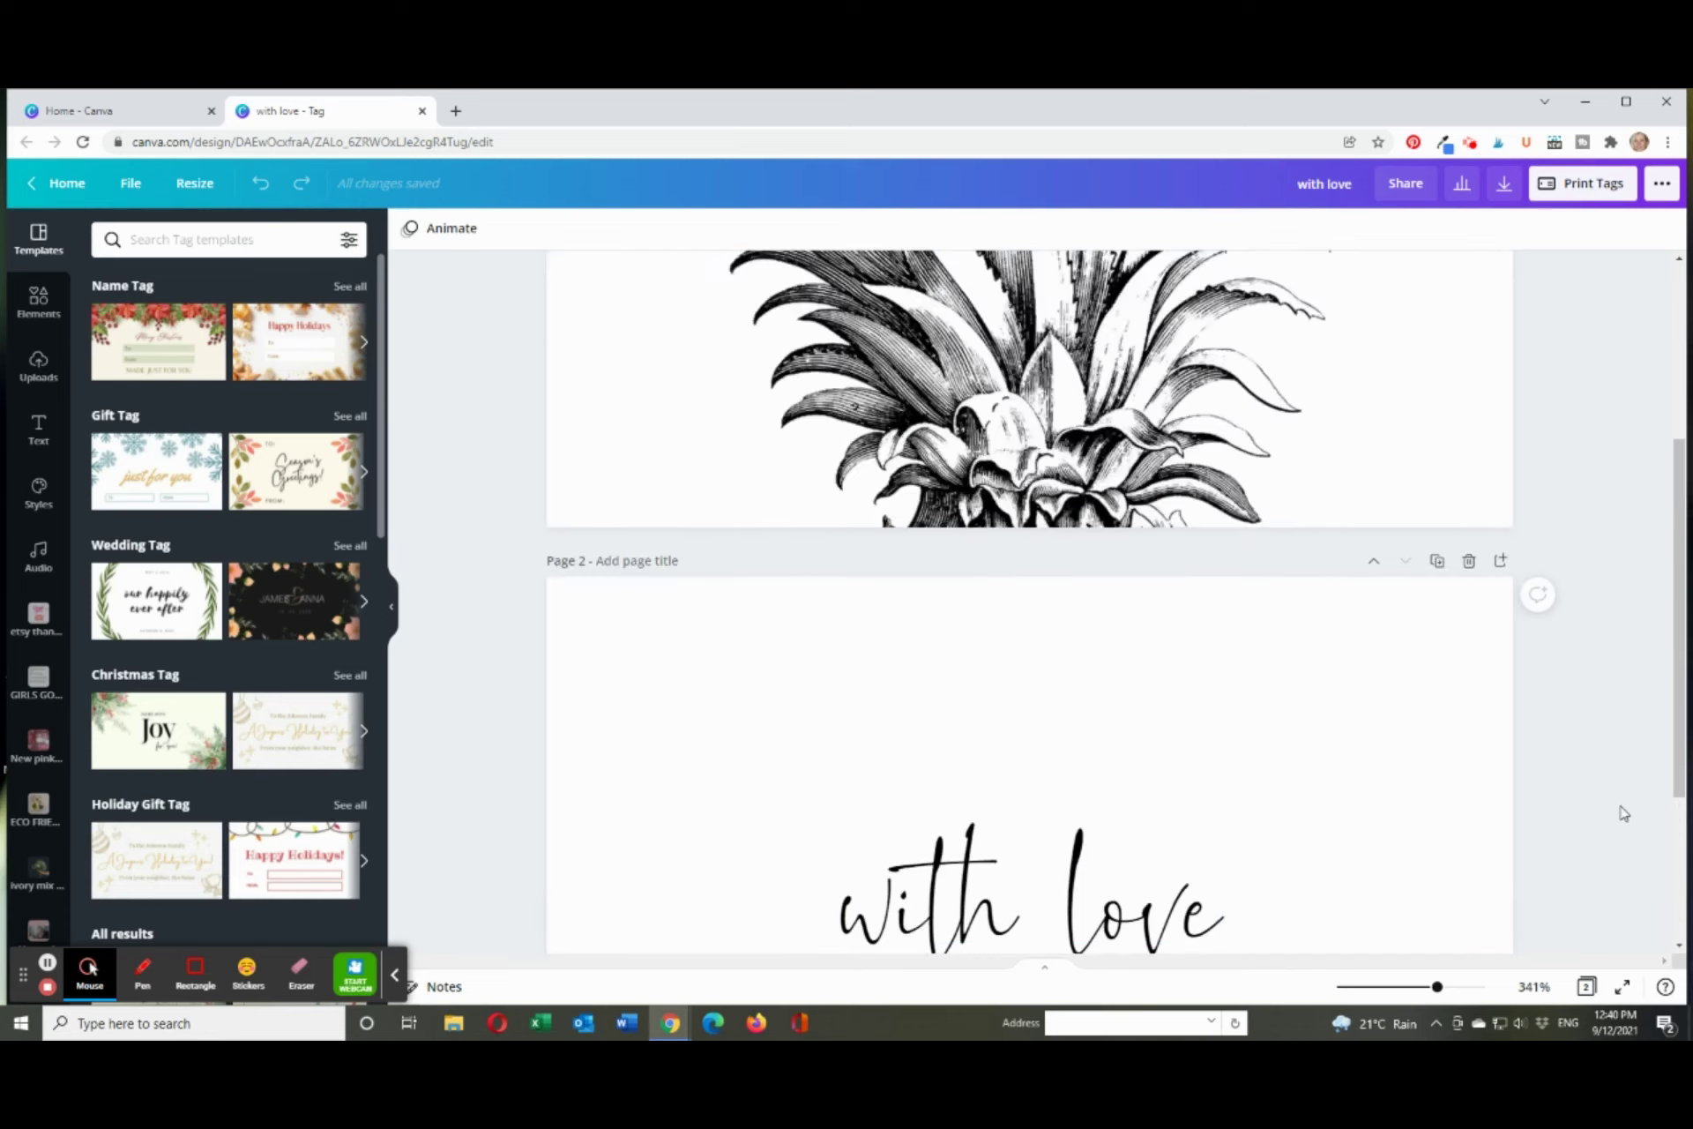
{"action": "scroll", "coordinate": [1623, 813], "scroll_direction": "up", "scroll_amount": 2}
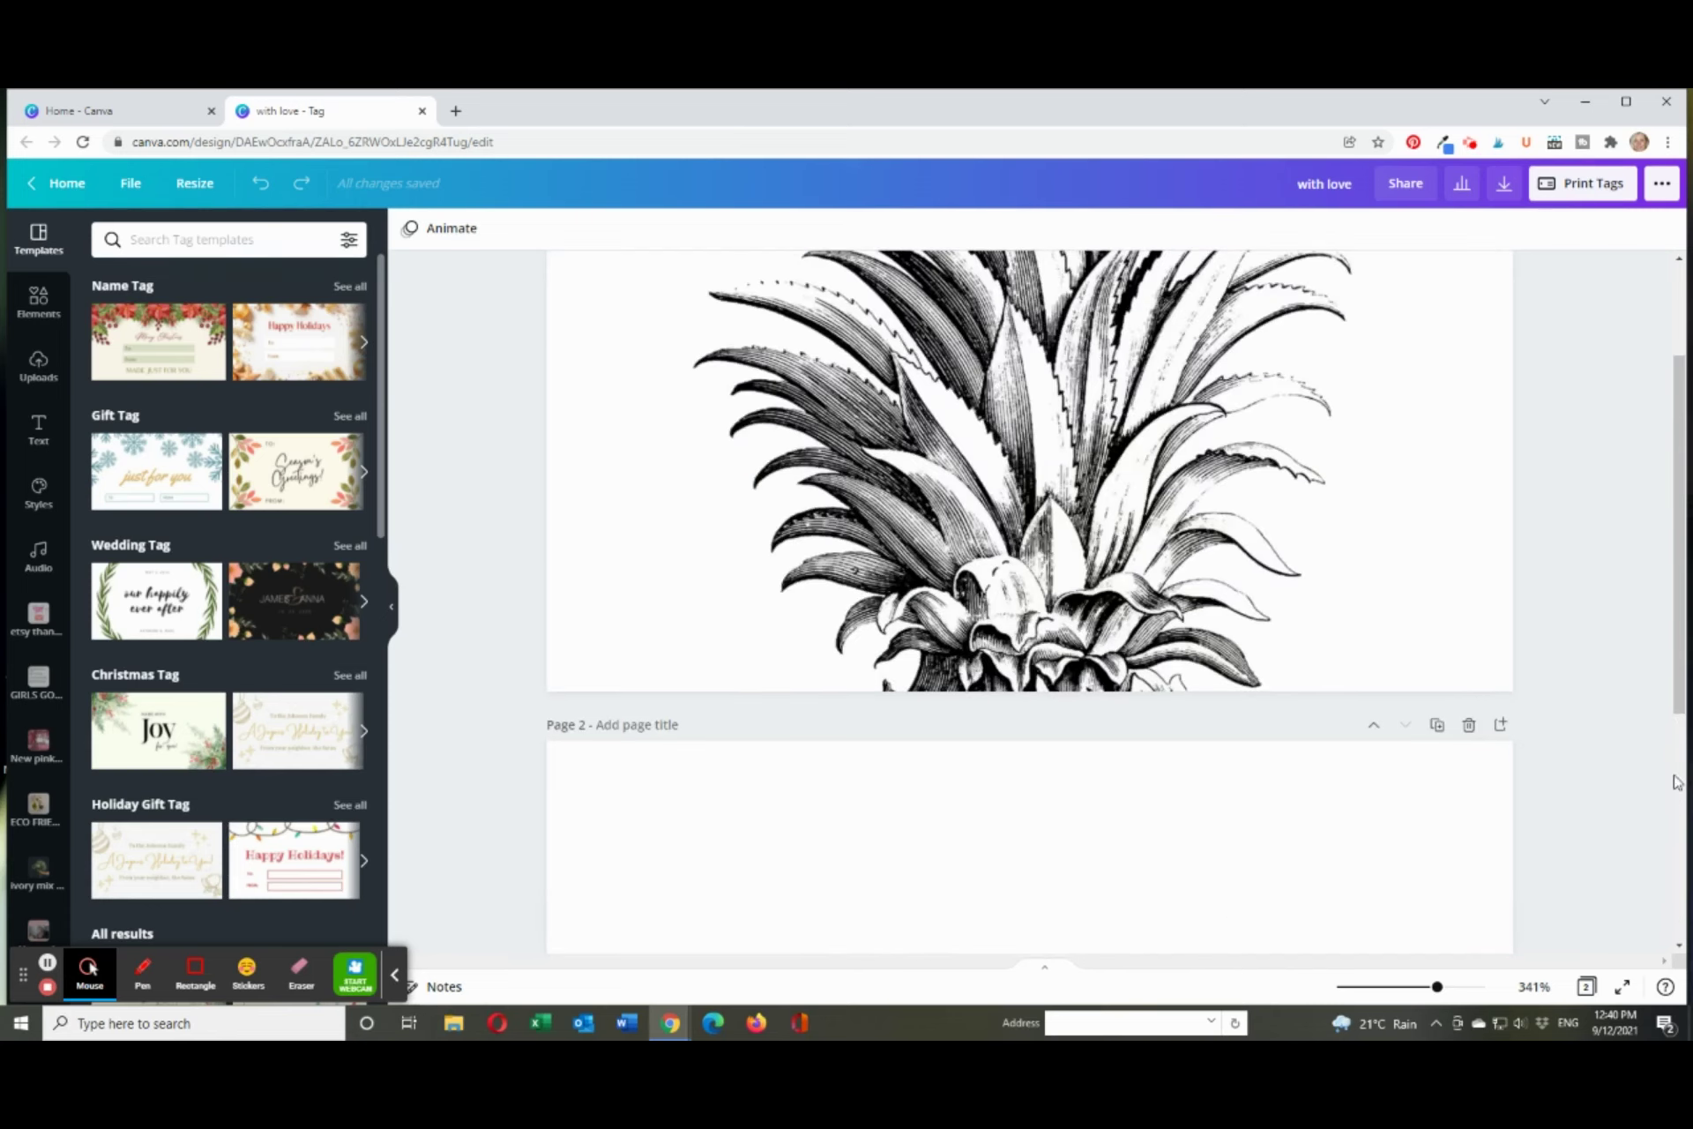
{"action": "left_click", "coordinate": [141, 112]}
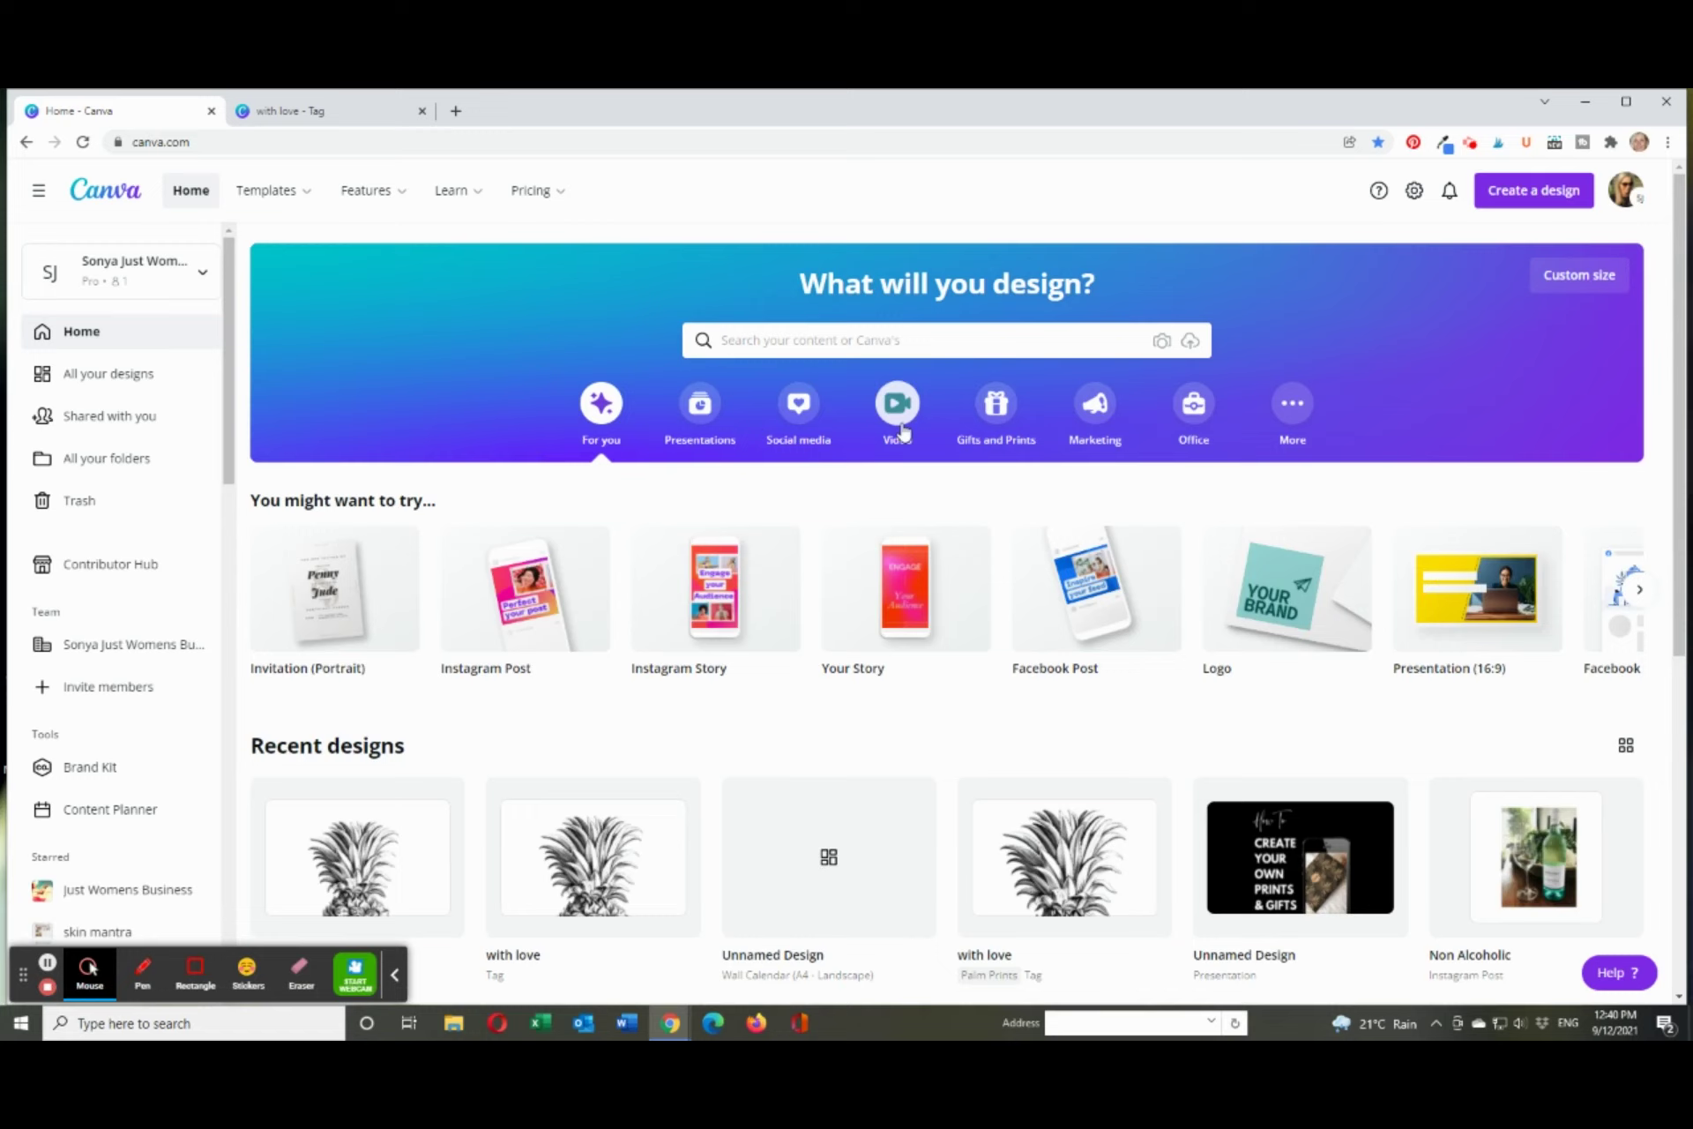
{"action": "left_click", "coordinate": [999, 407]}
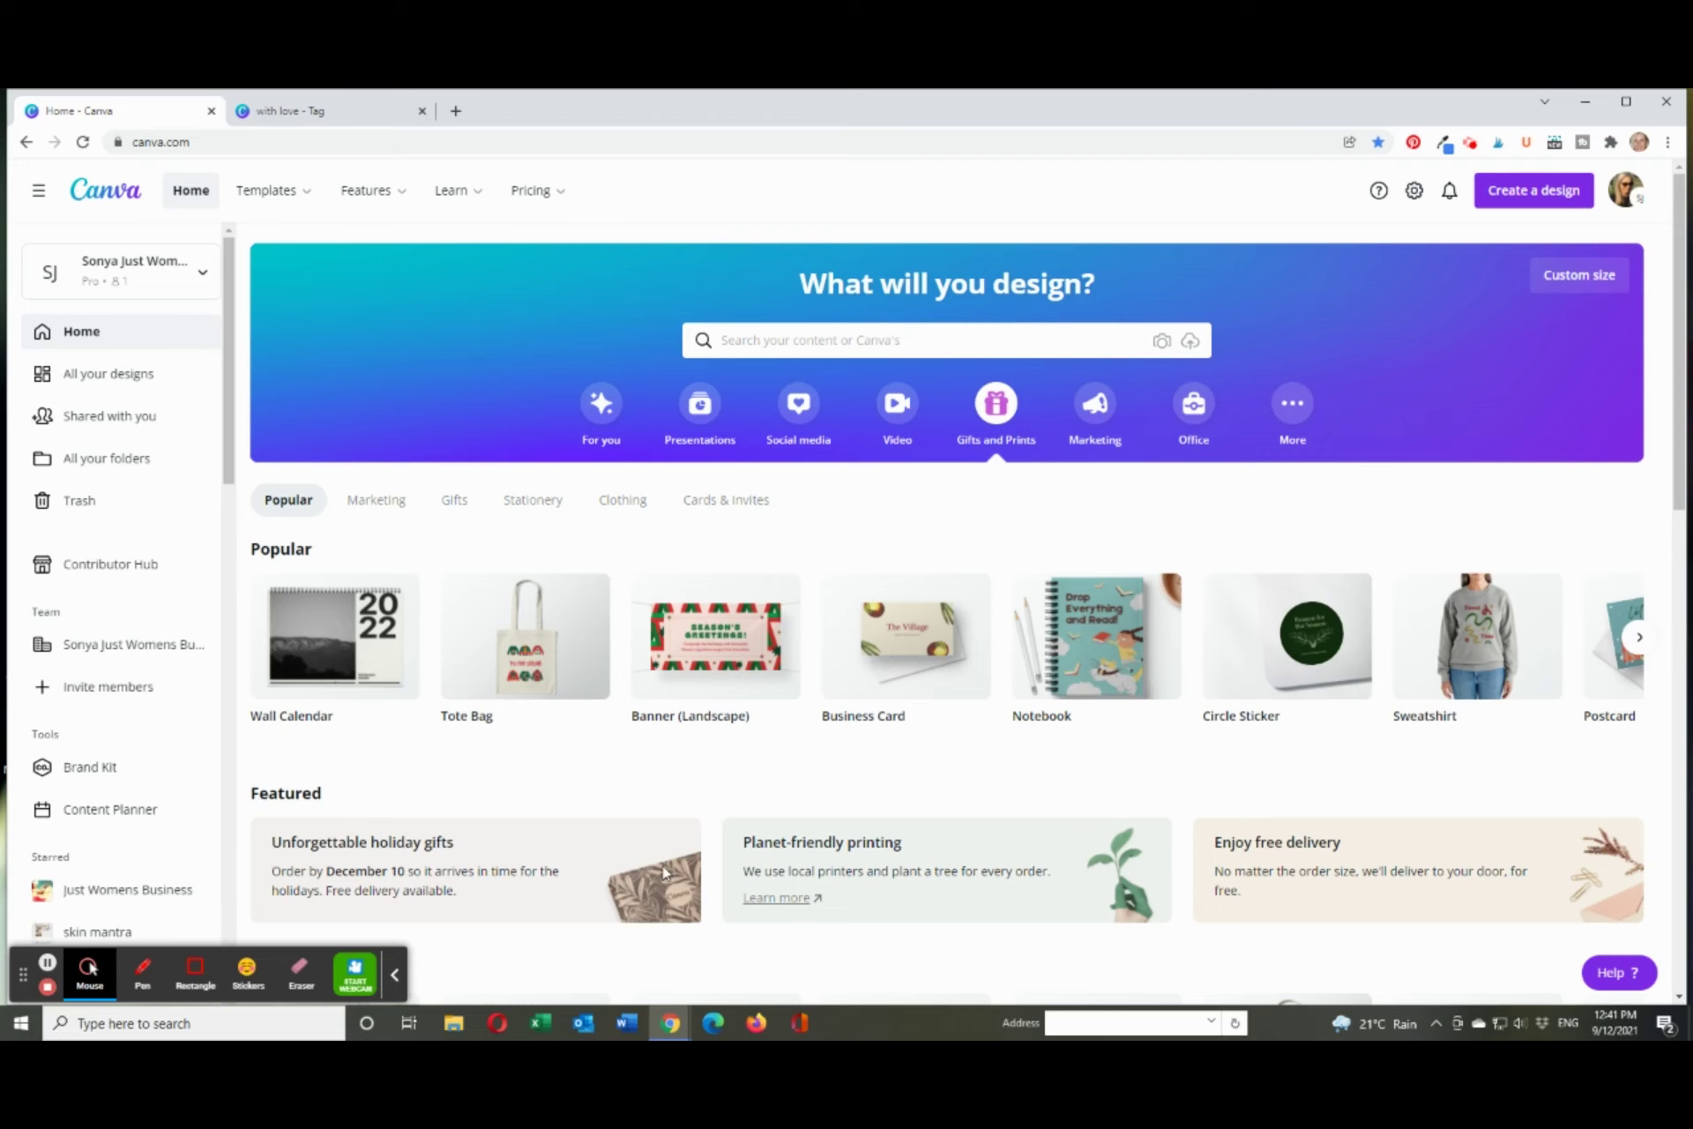
- Page the Popular print products to Gift Tag and create a blank Gift Tag design
{"action": "left_click", "coordinate": [1640, 638]}
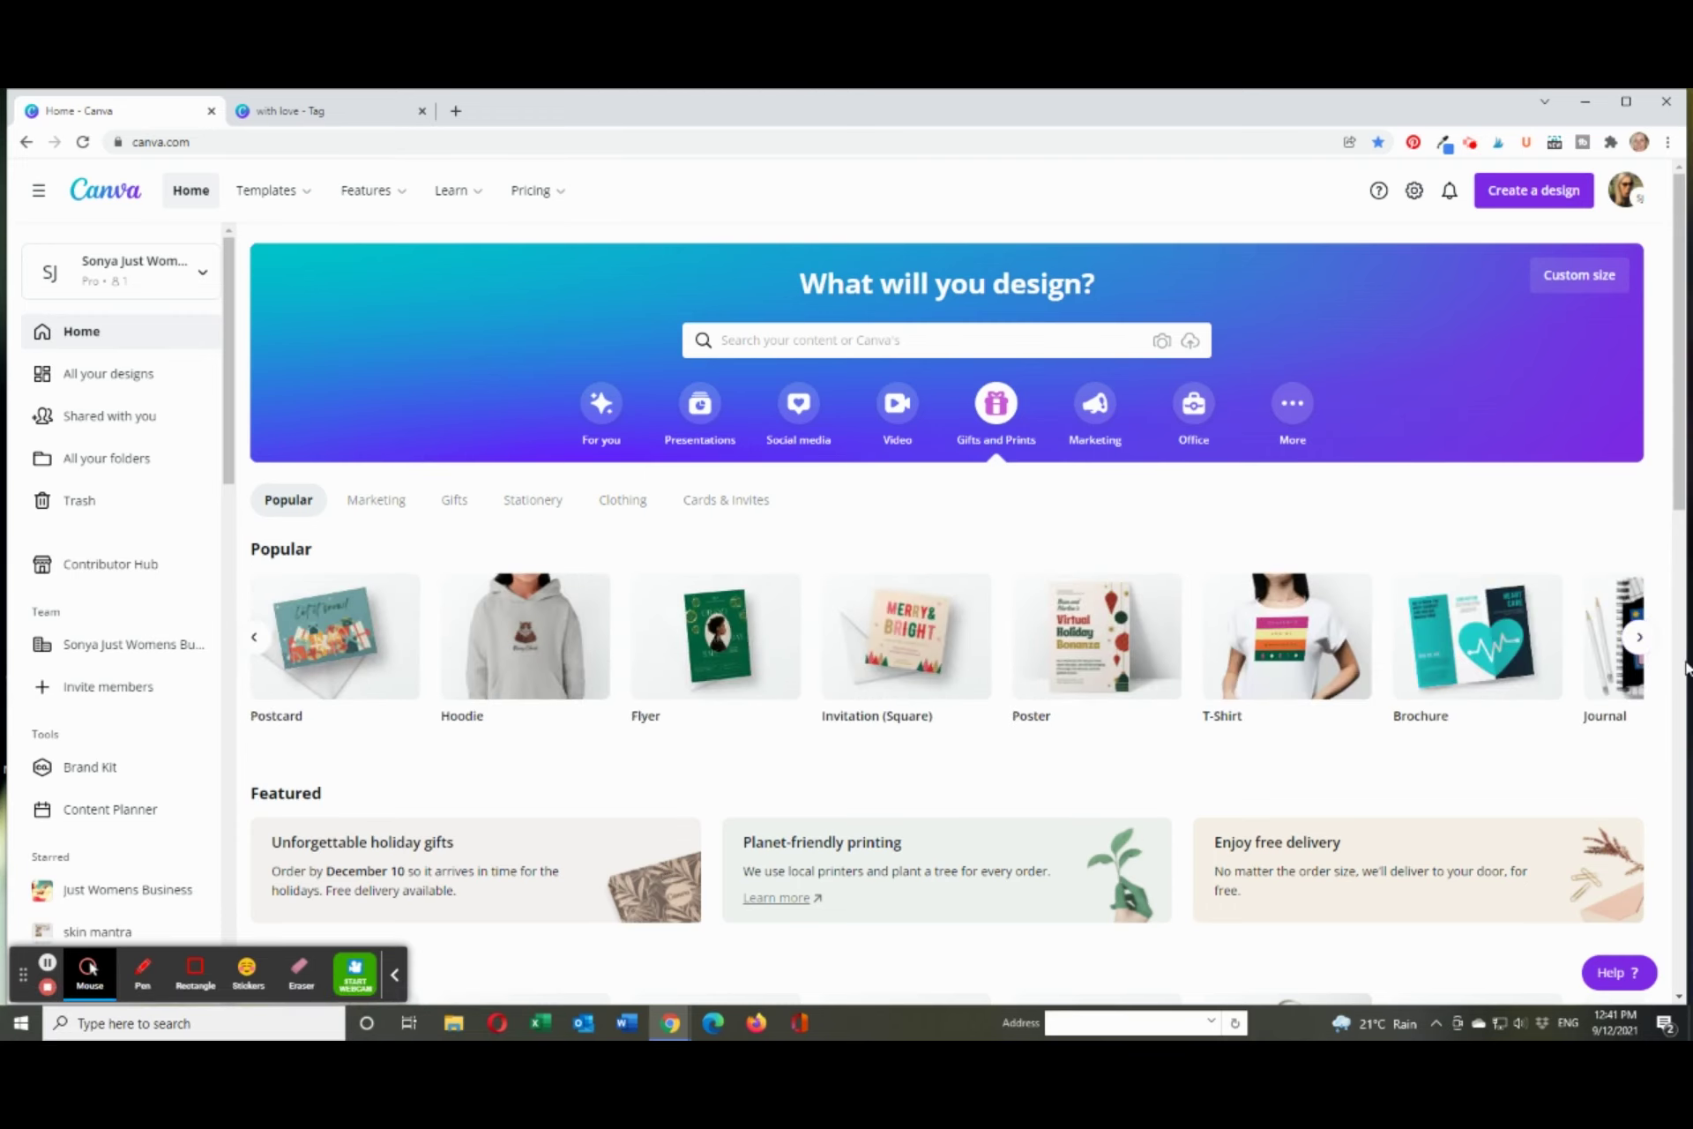
{"action": "left_click", "coordinate": [1640, 640]}
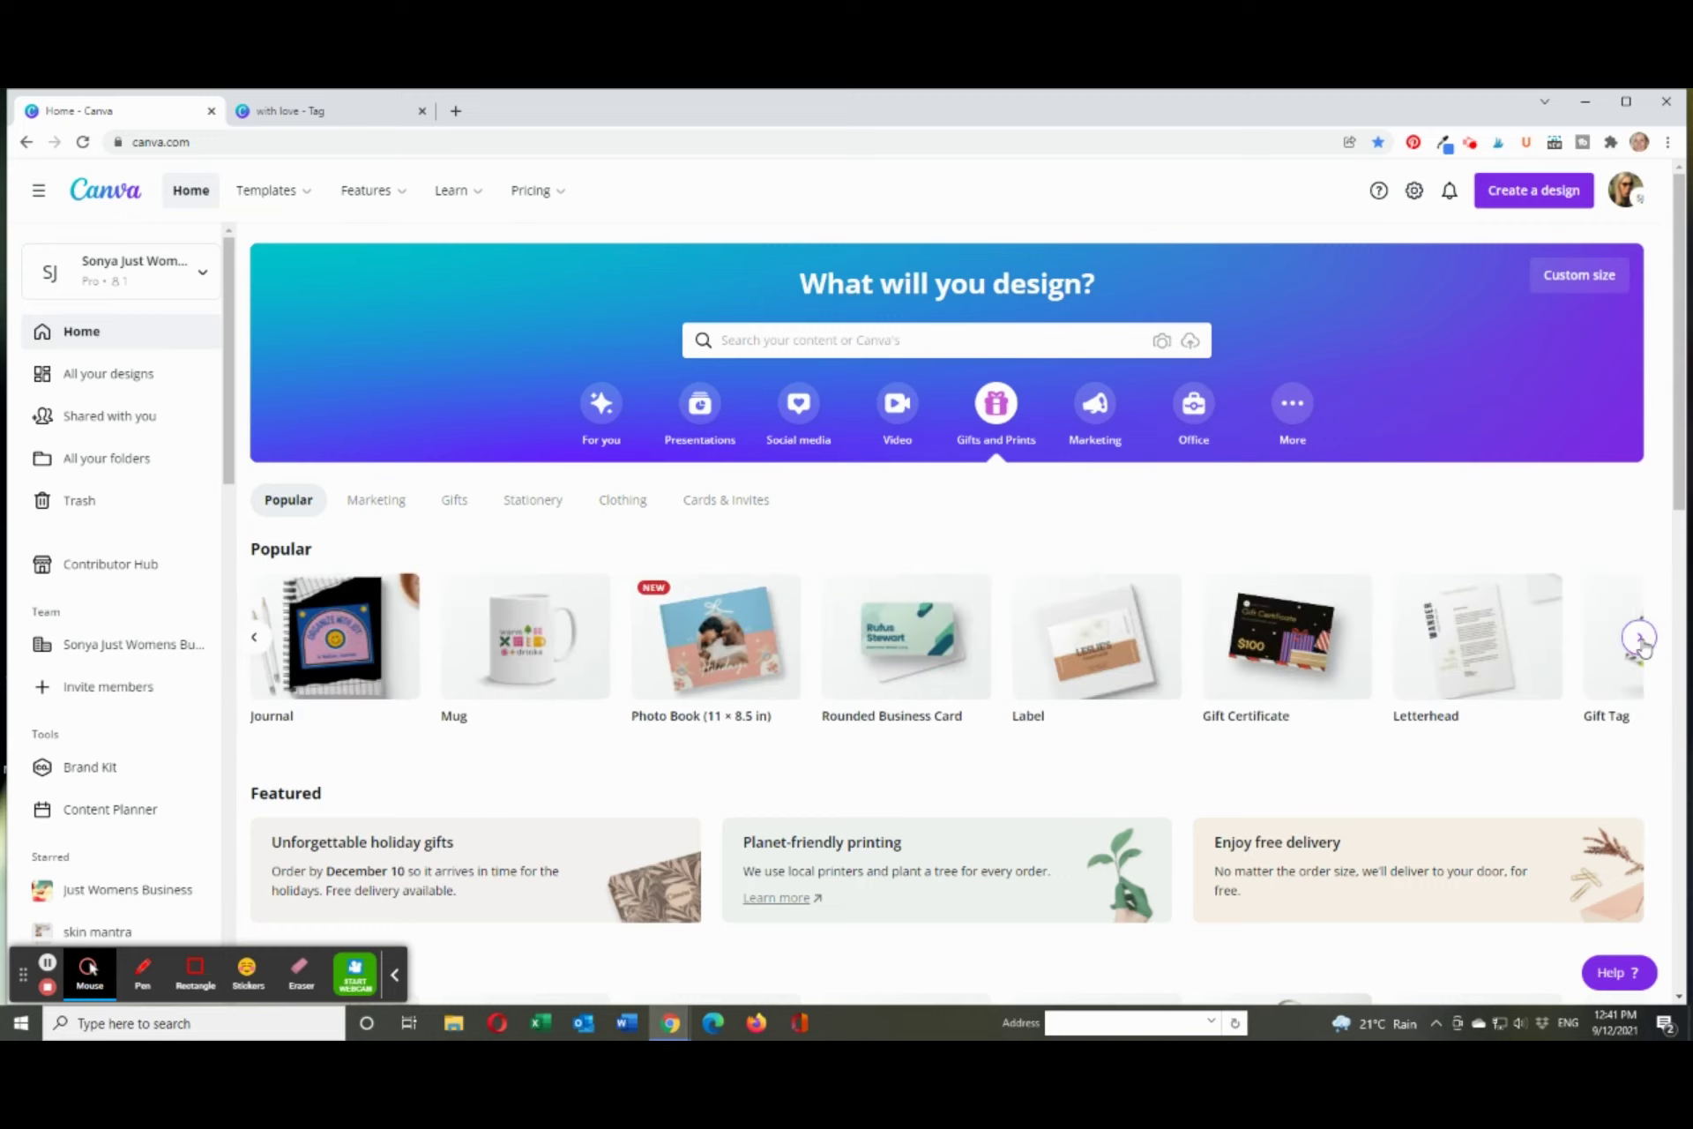
{"action": "left_click", "coordinate": [254, 637]}
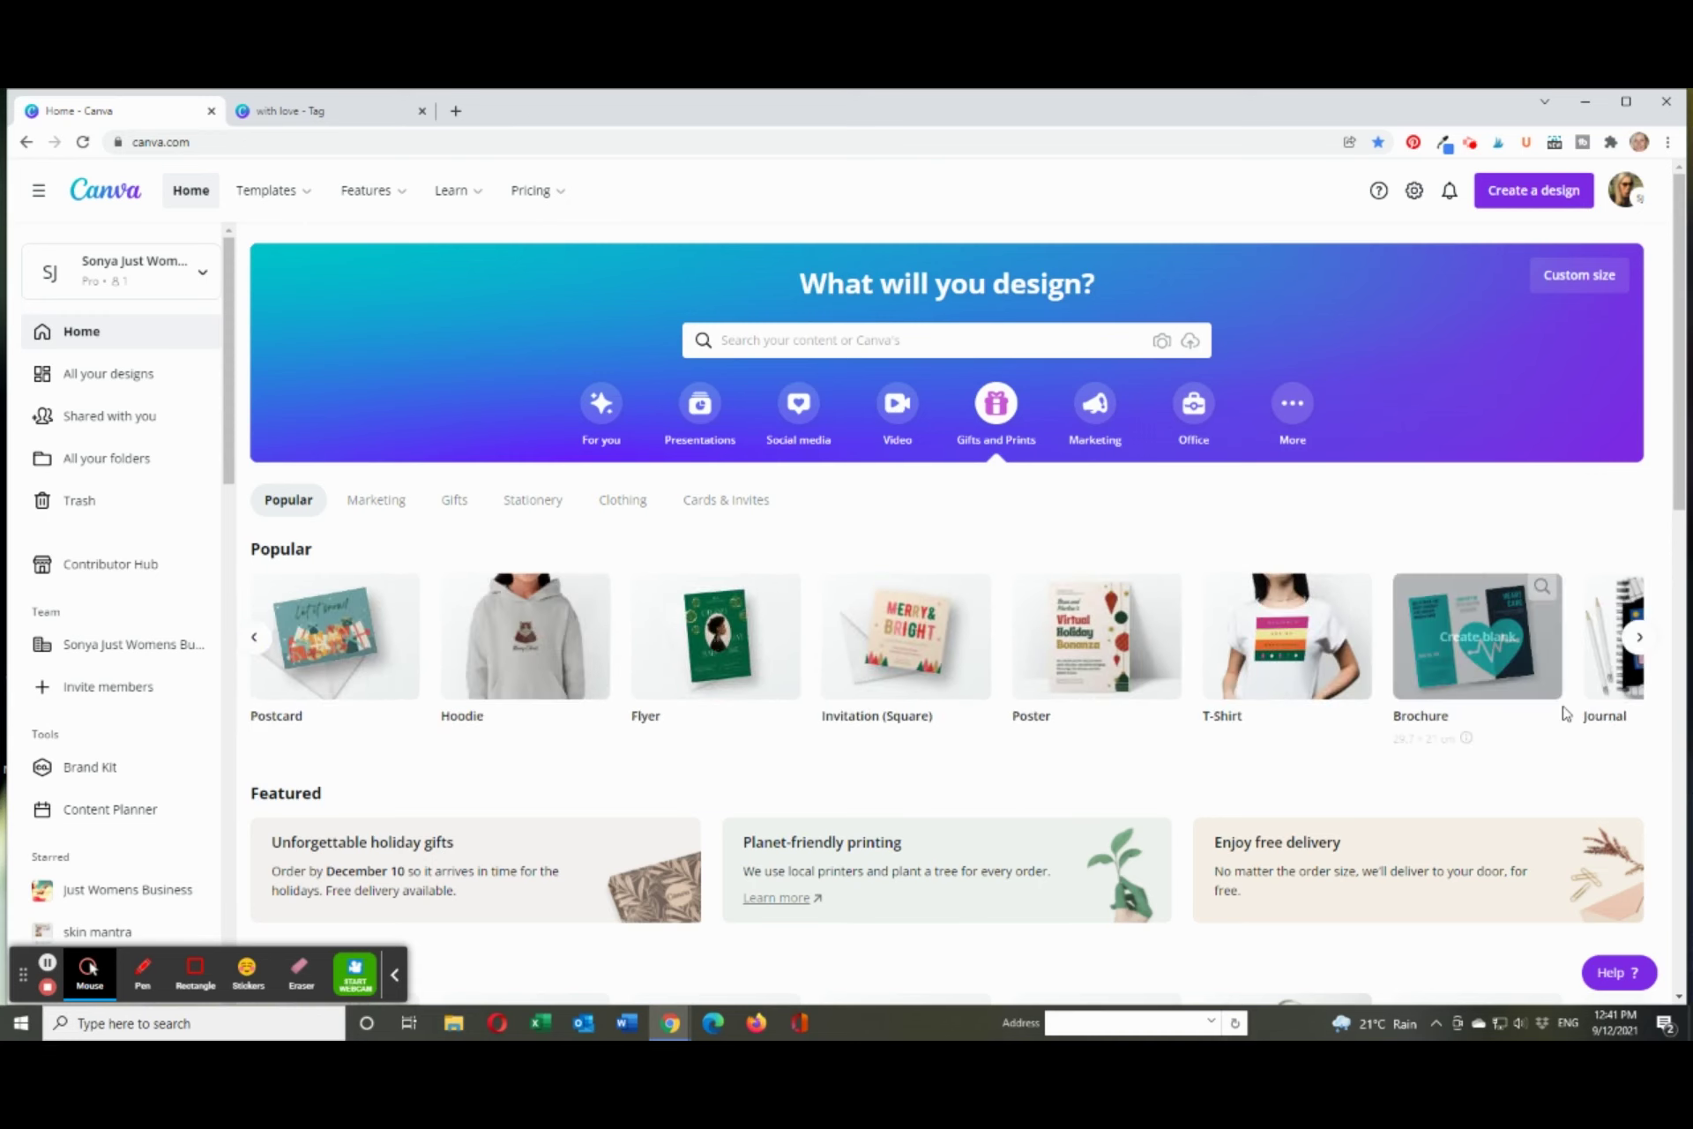
{"action": "left_click", "coordinate": [1638, 639]}
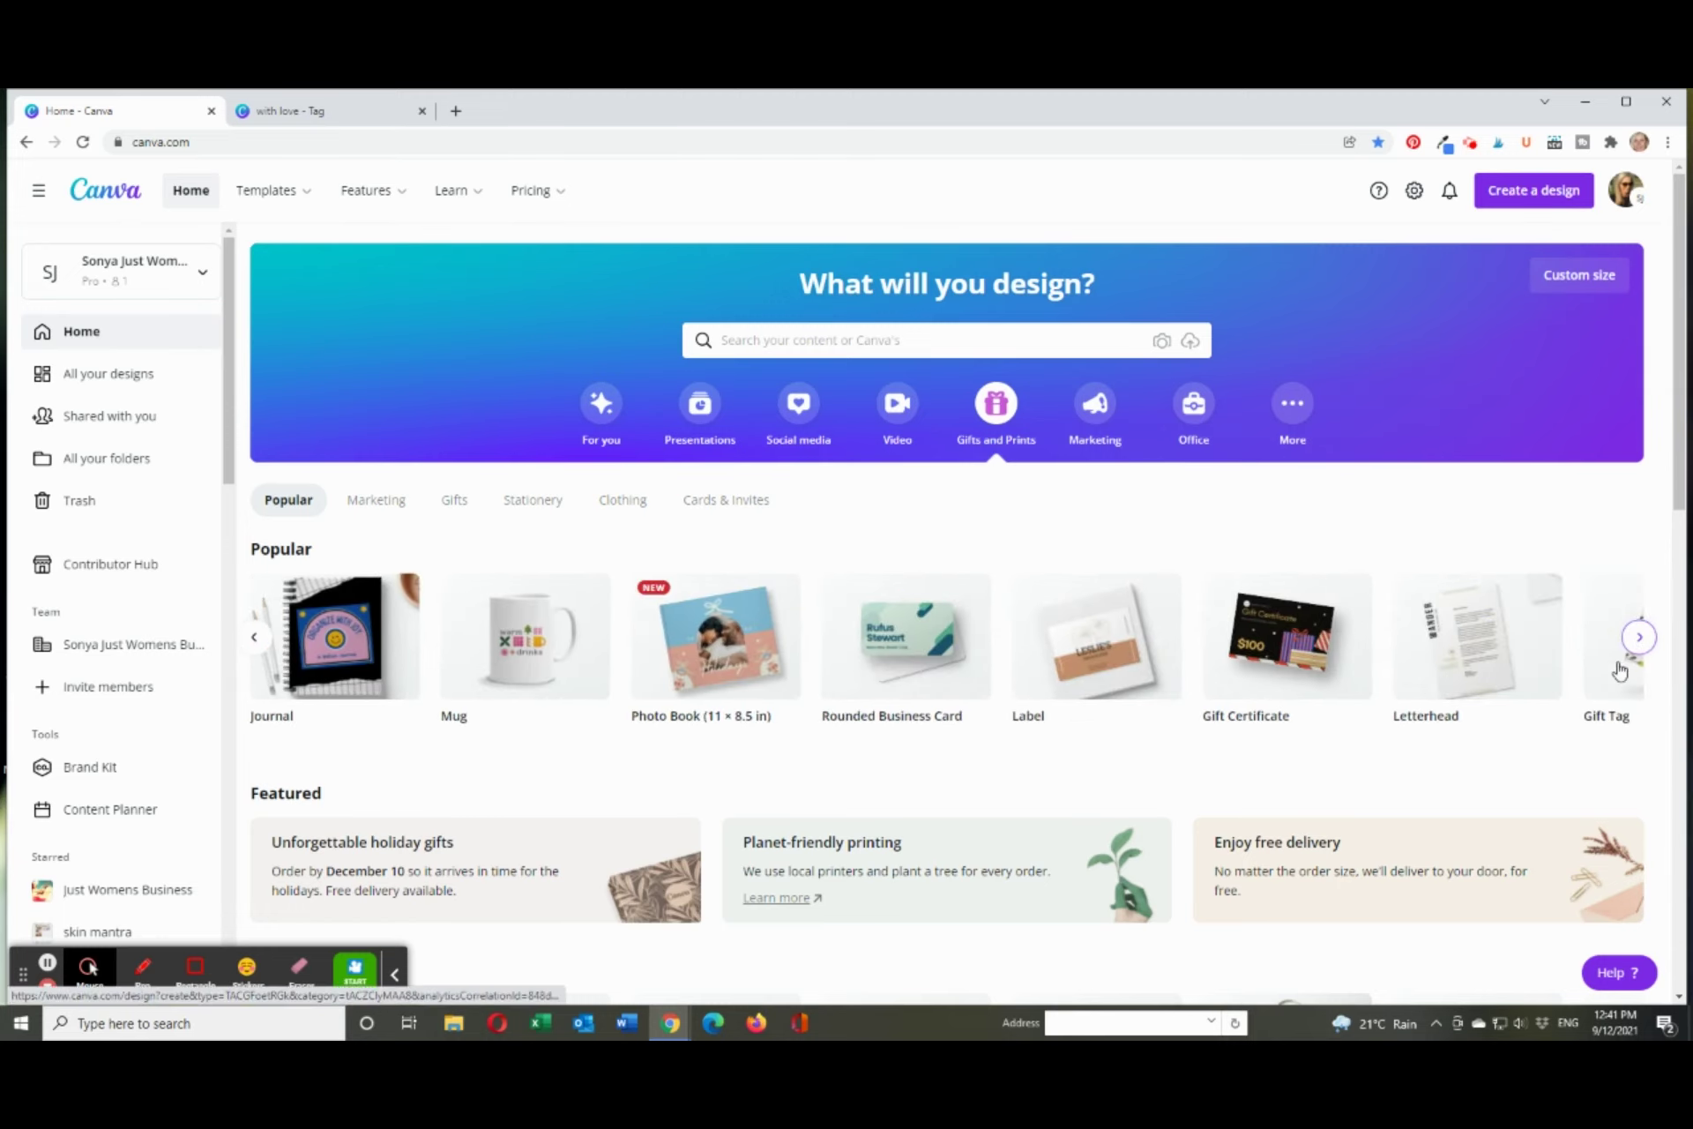
{"action": "scroll", "coordinate": [1553, 674], "scroll_direction": "right", "scroll_amount": 1}
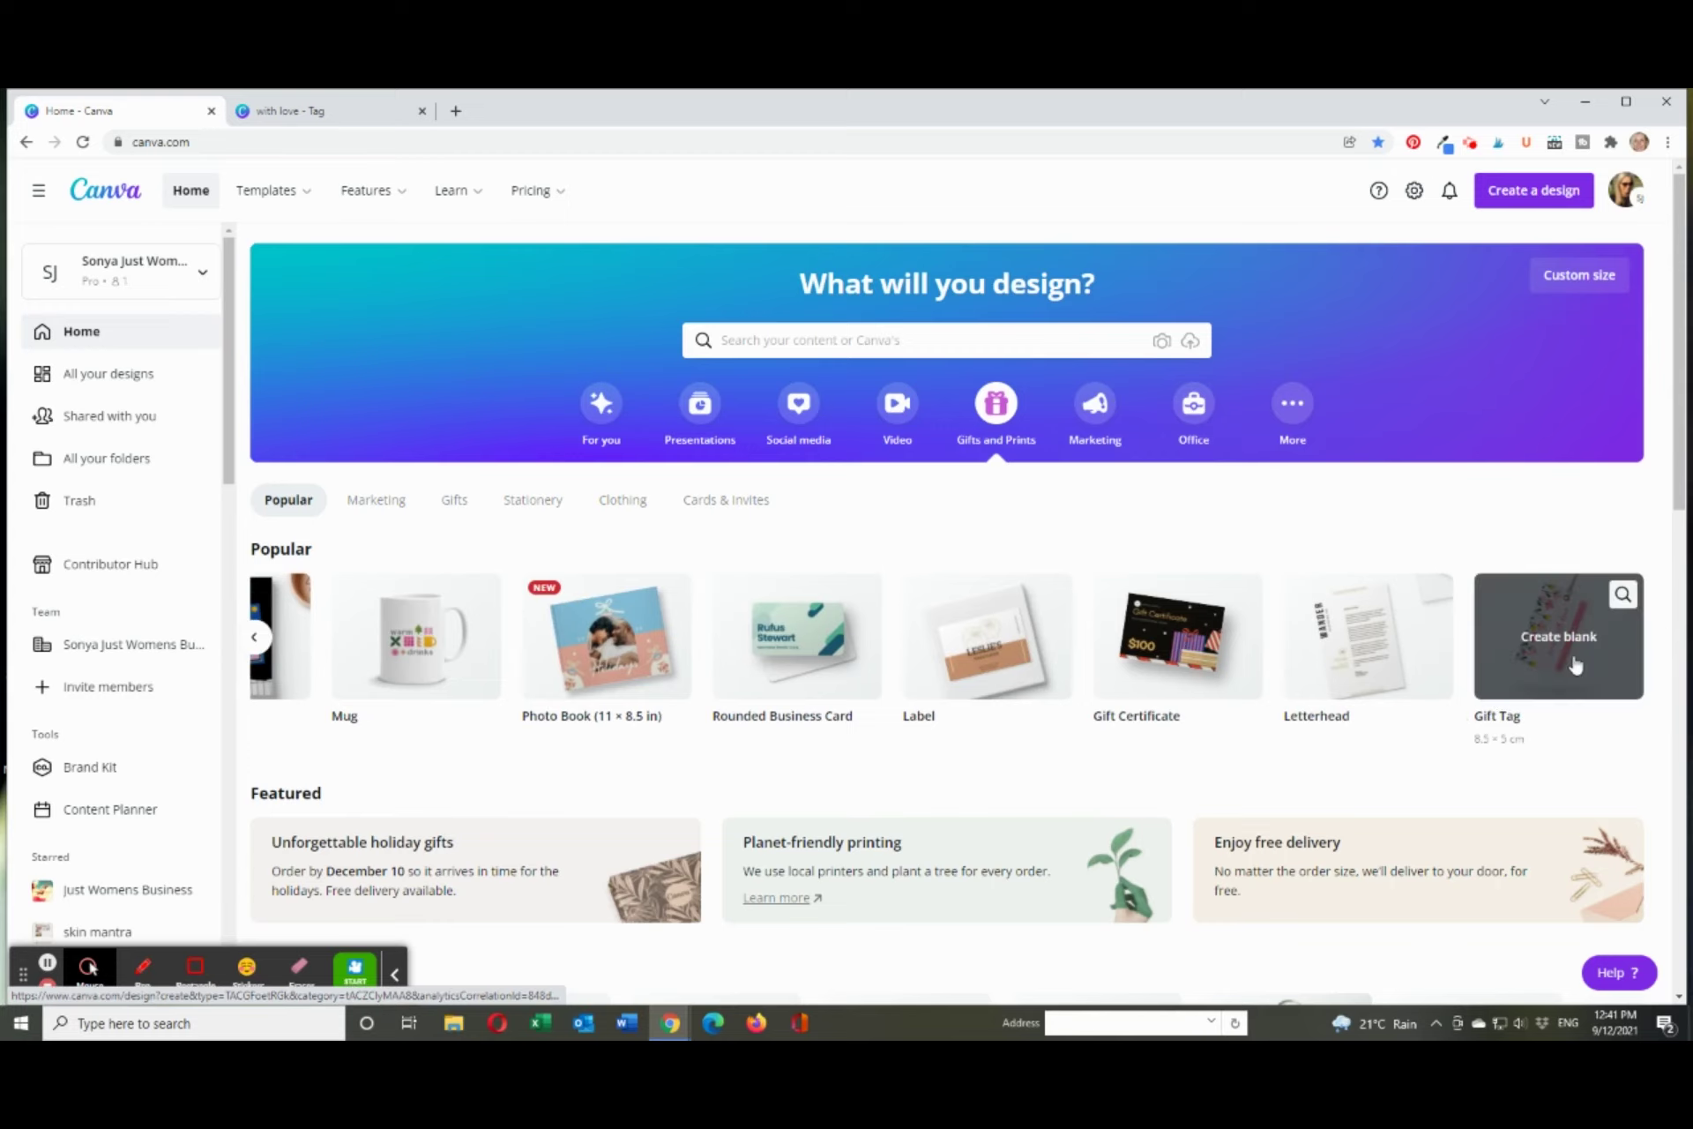
{"action": "left_click", "coordinate": [1590, 678]}
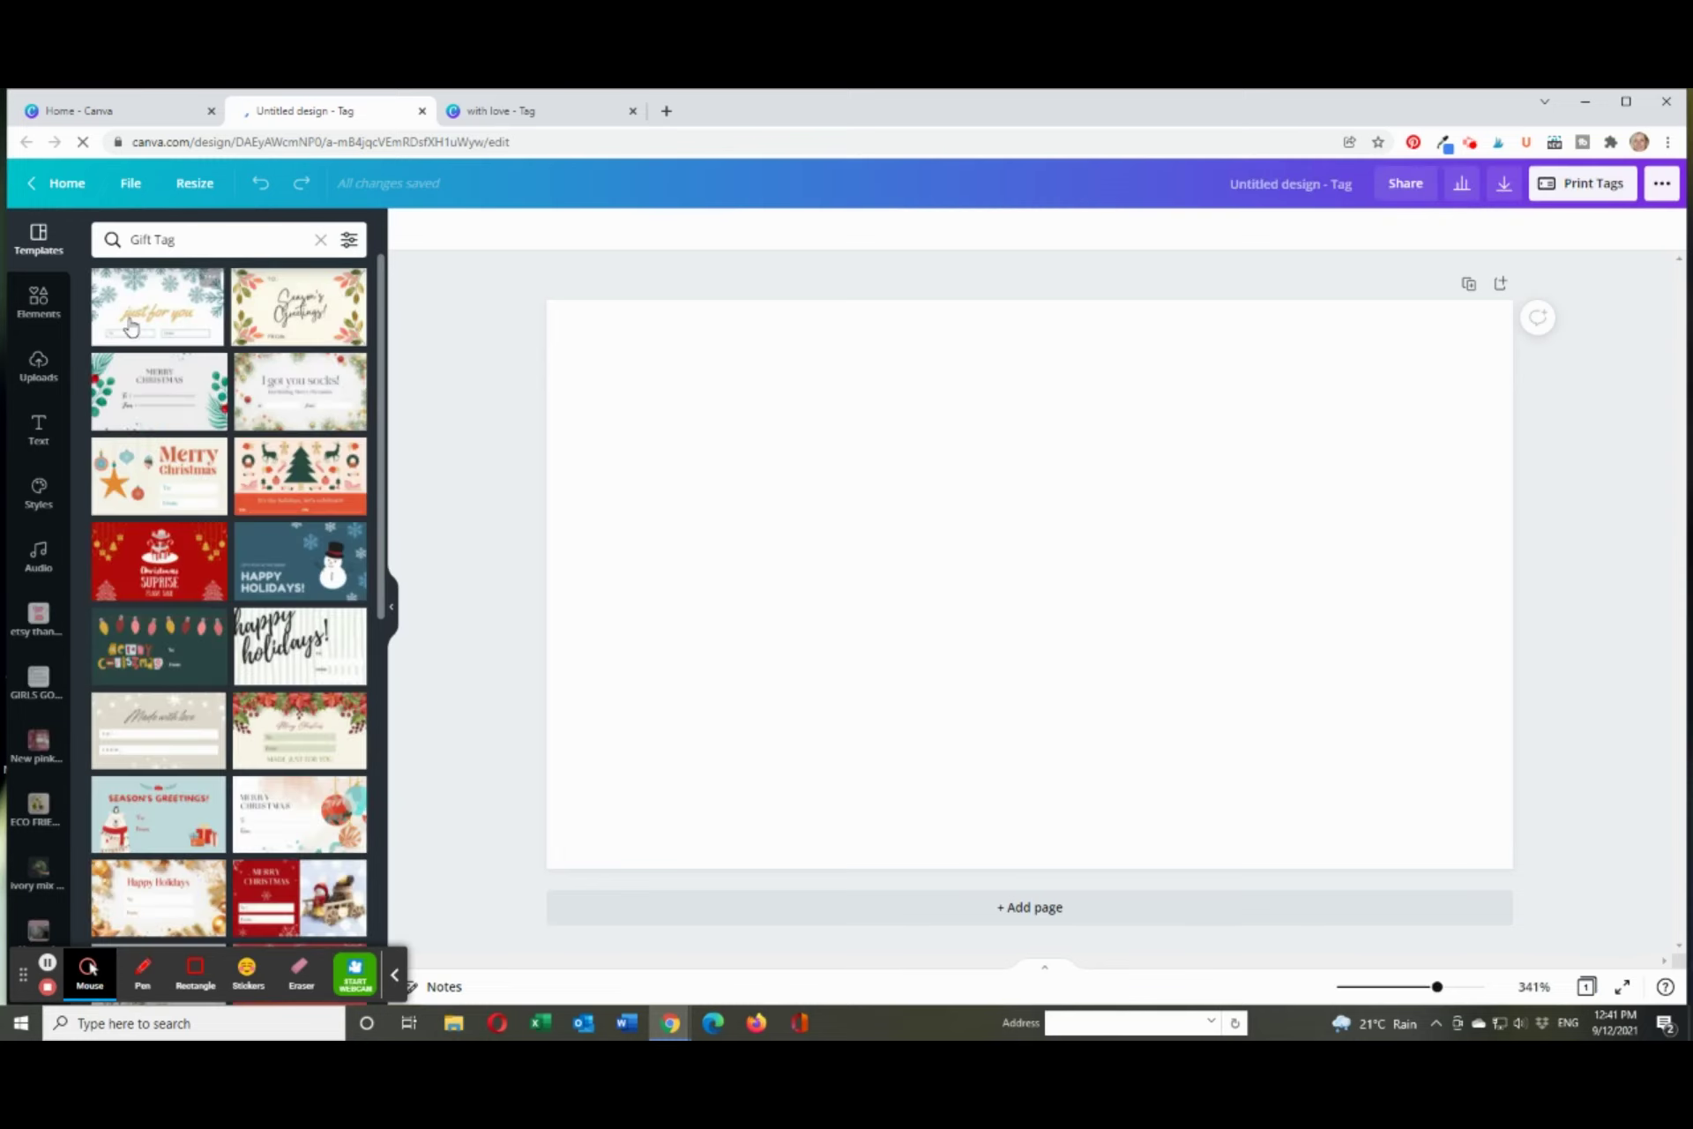
- Scroll the Gift Tag templates, then search for 'Gift Tag birthday' templates
{"action": "scroll", "coordinate": [272, 857], "scroll_direction": "down", "scroll_amount": 6}
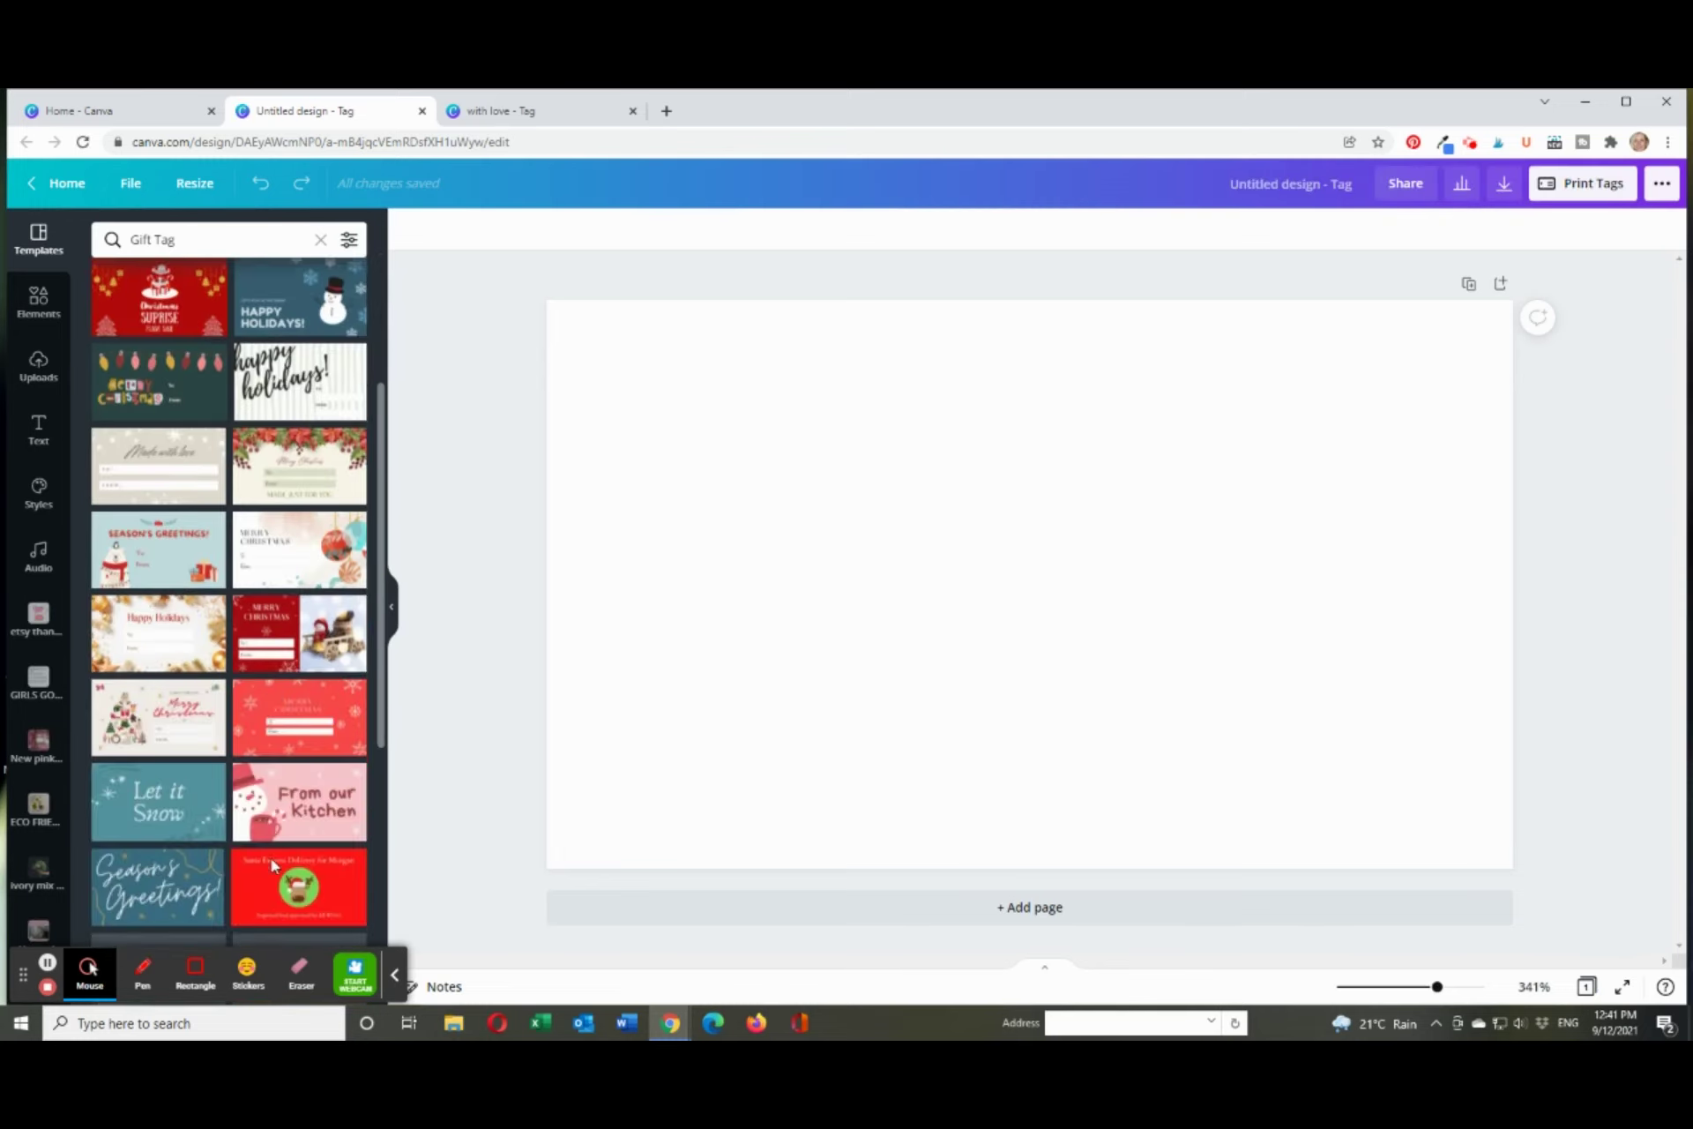
{"action": "scroll", "coordinate": [274, 864], "scroll_direction": "down", "scroll_amount": 2}
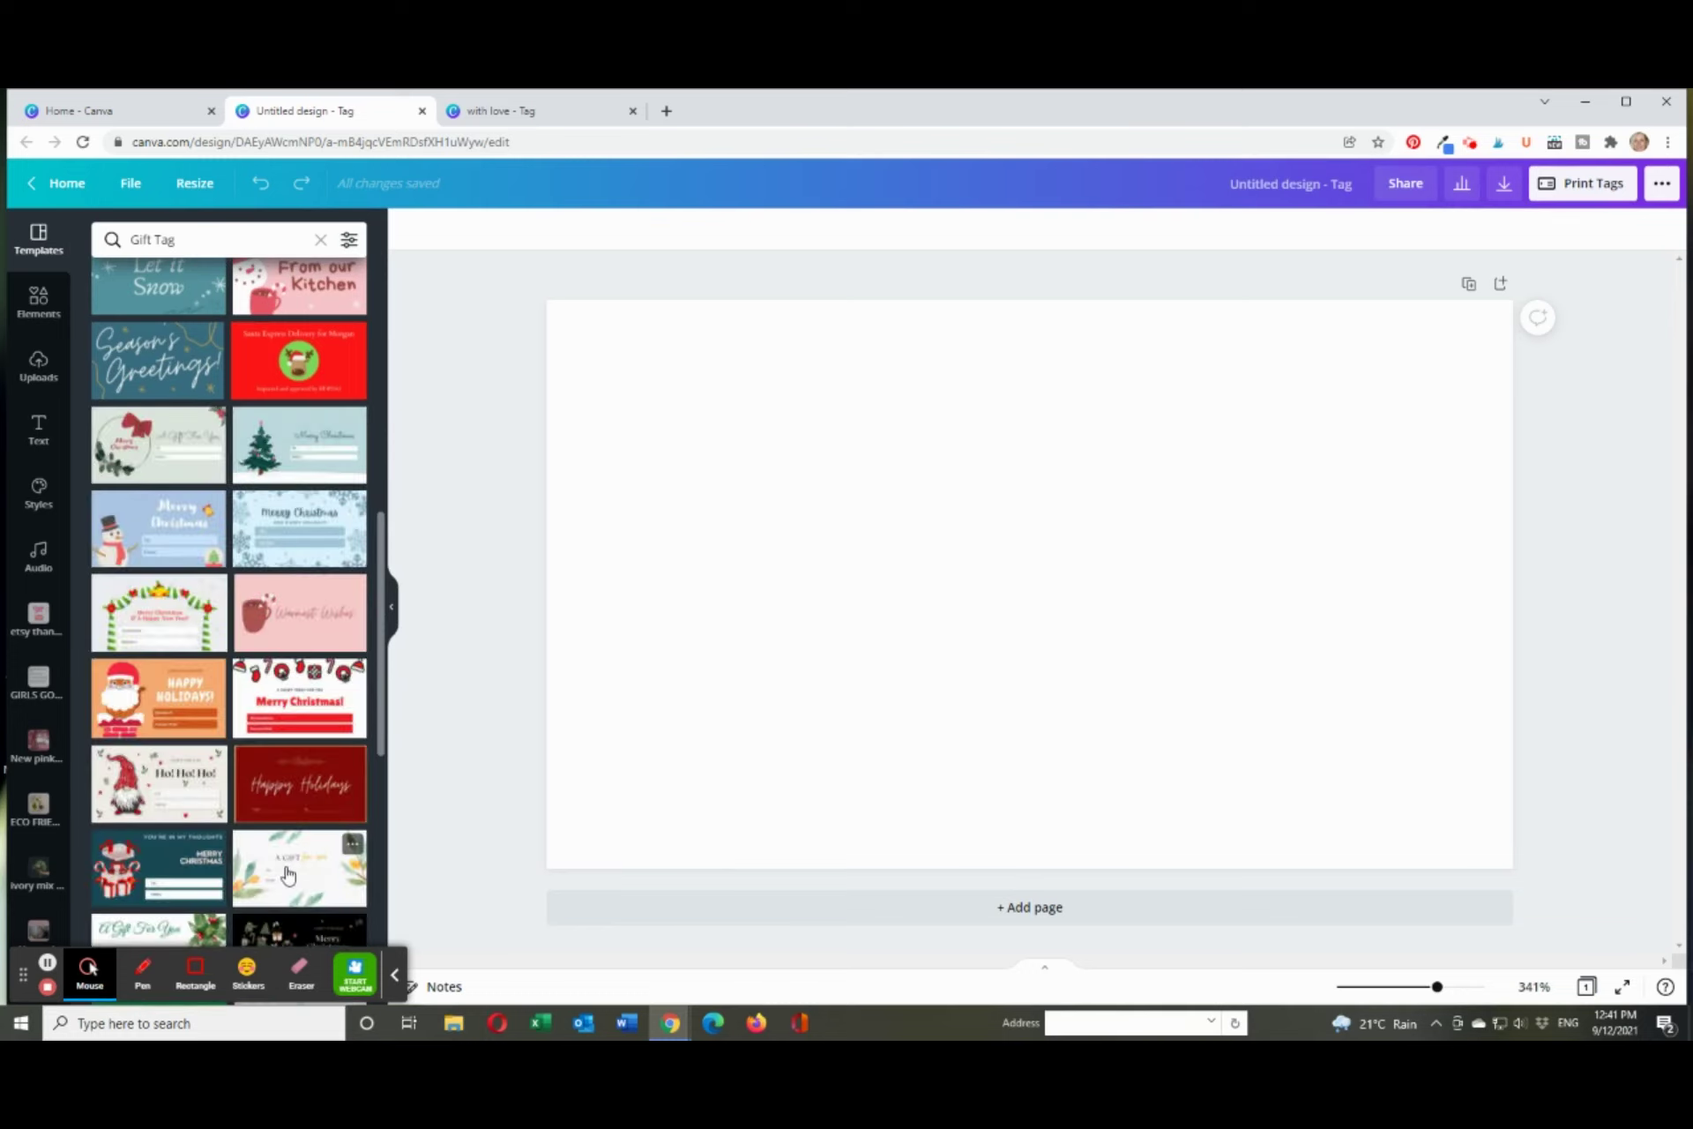
{"action": "scroll", "coordinate": [288, 877], "scroll_direction": "down", "scroll_amount": 6}
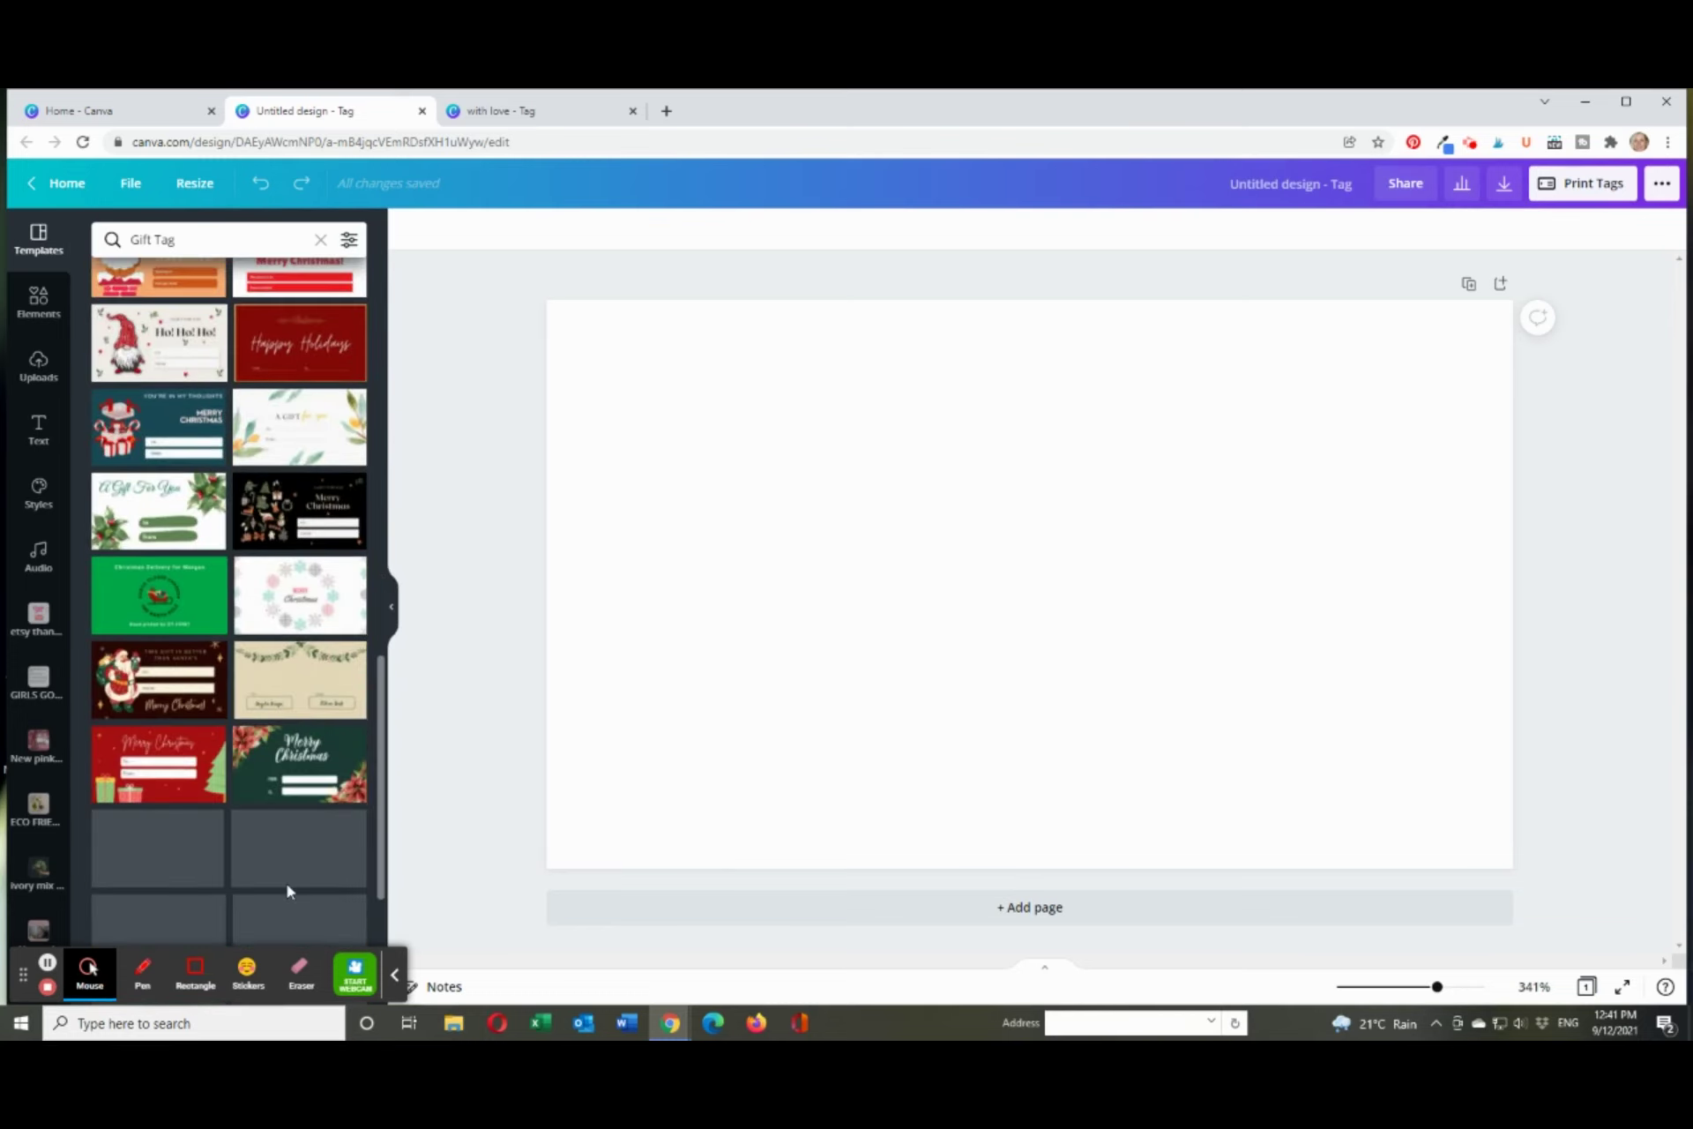
{"action": "scroll", "coordinate": [287, 893], "scroll_direction": "up", "scroll_amount": 6}
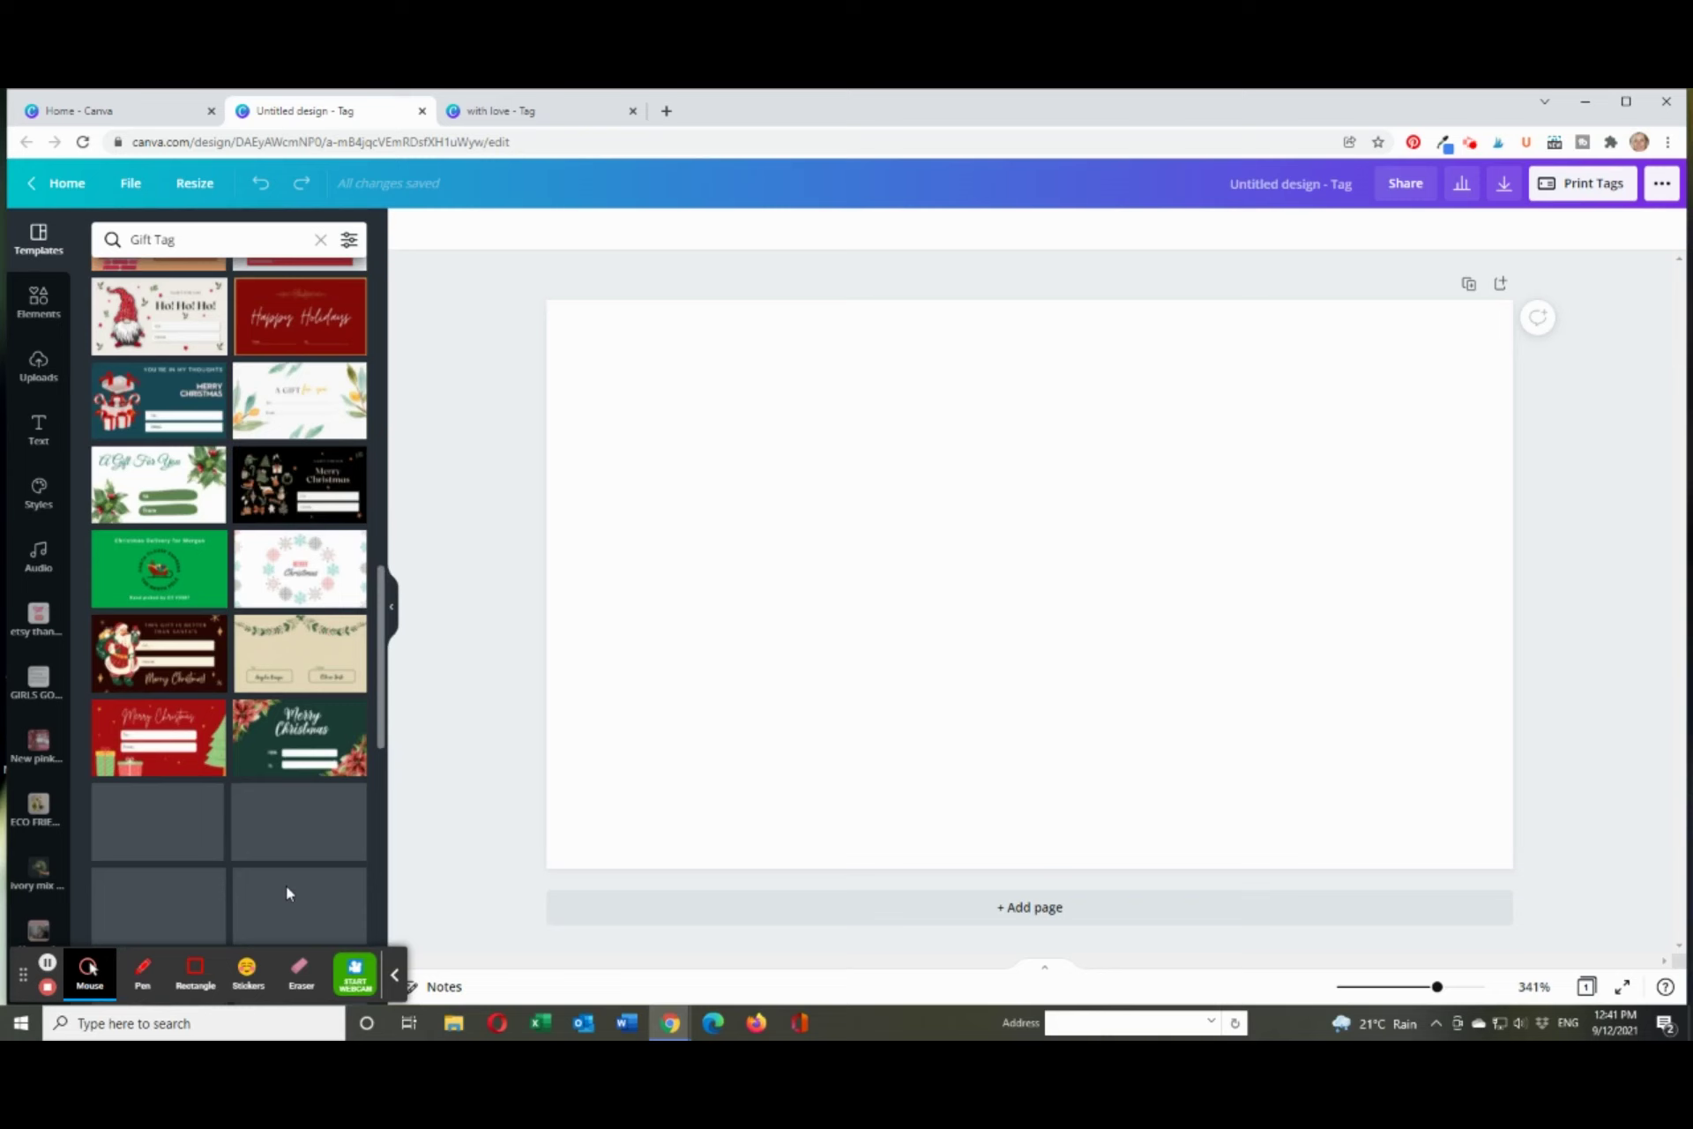
{"action": "left_click", "coordinate": [246, 234]}
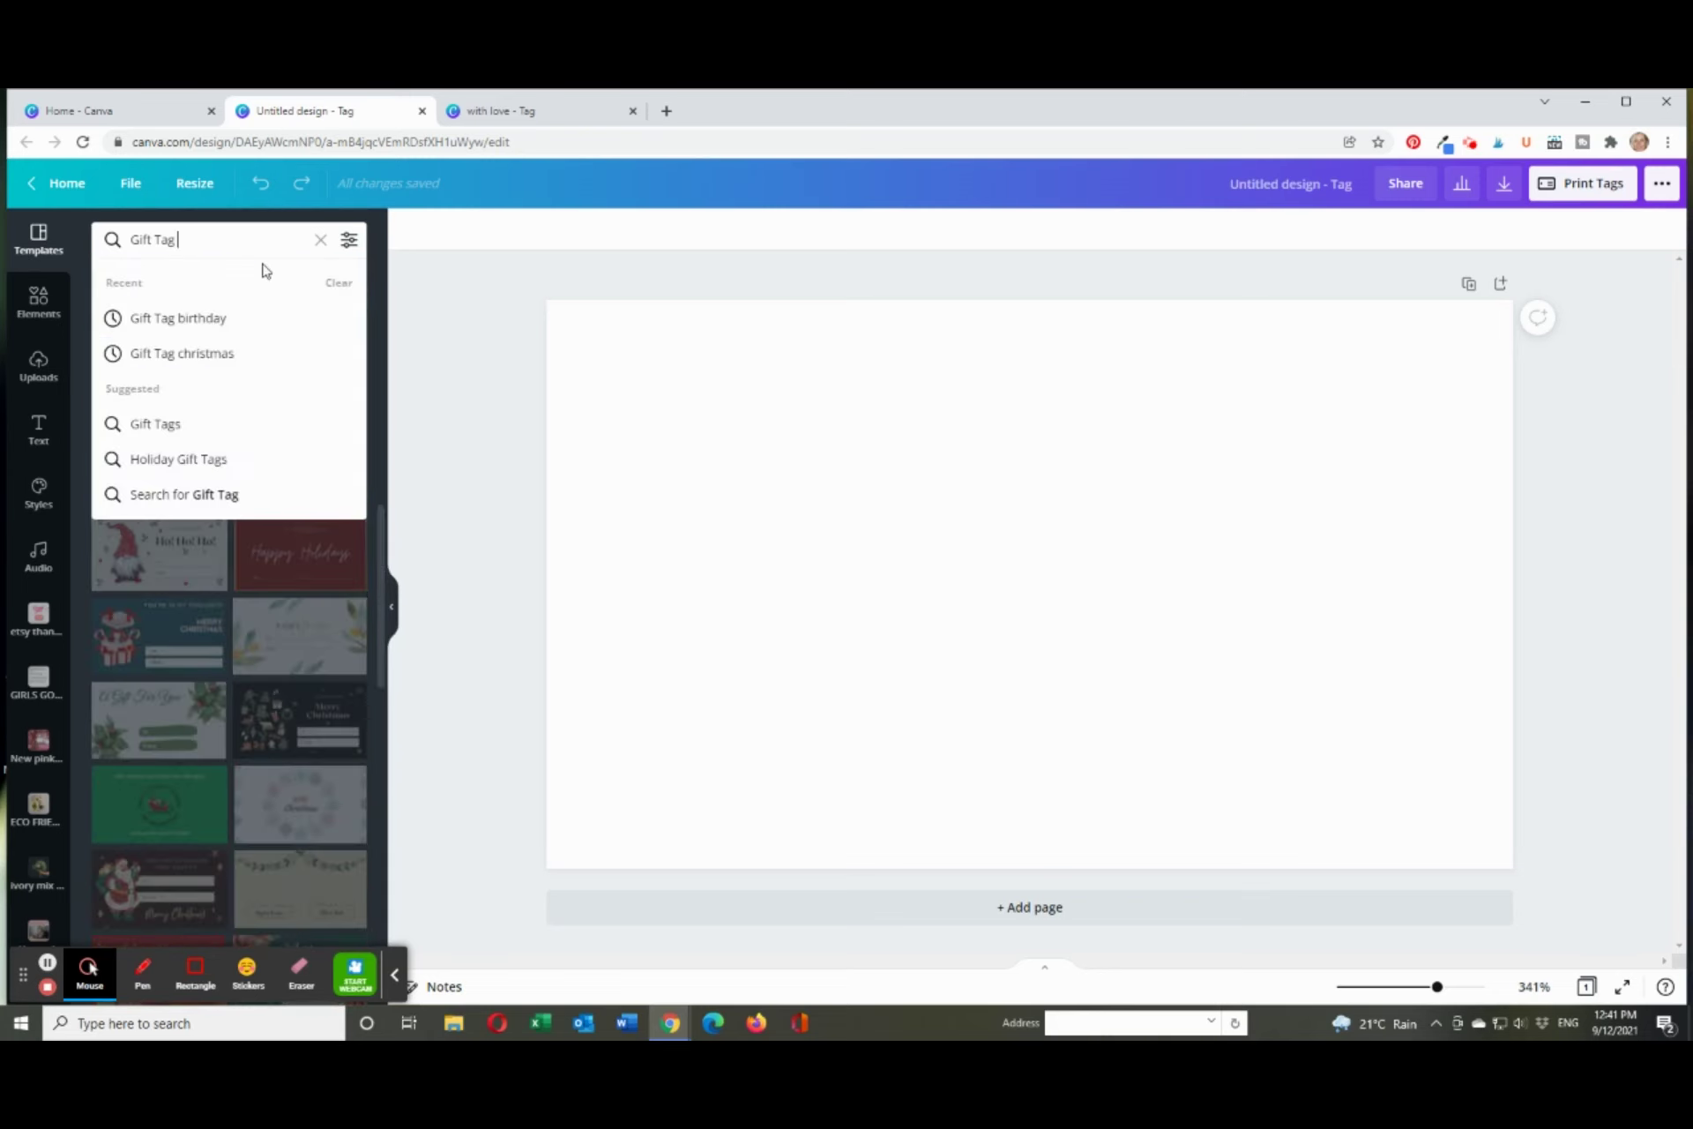
{"action": "type", "text": "bir"}
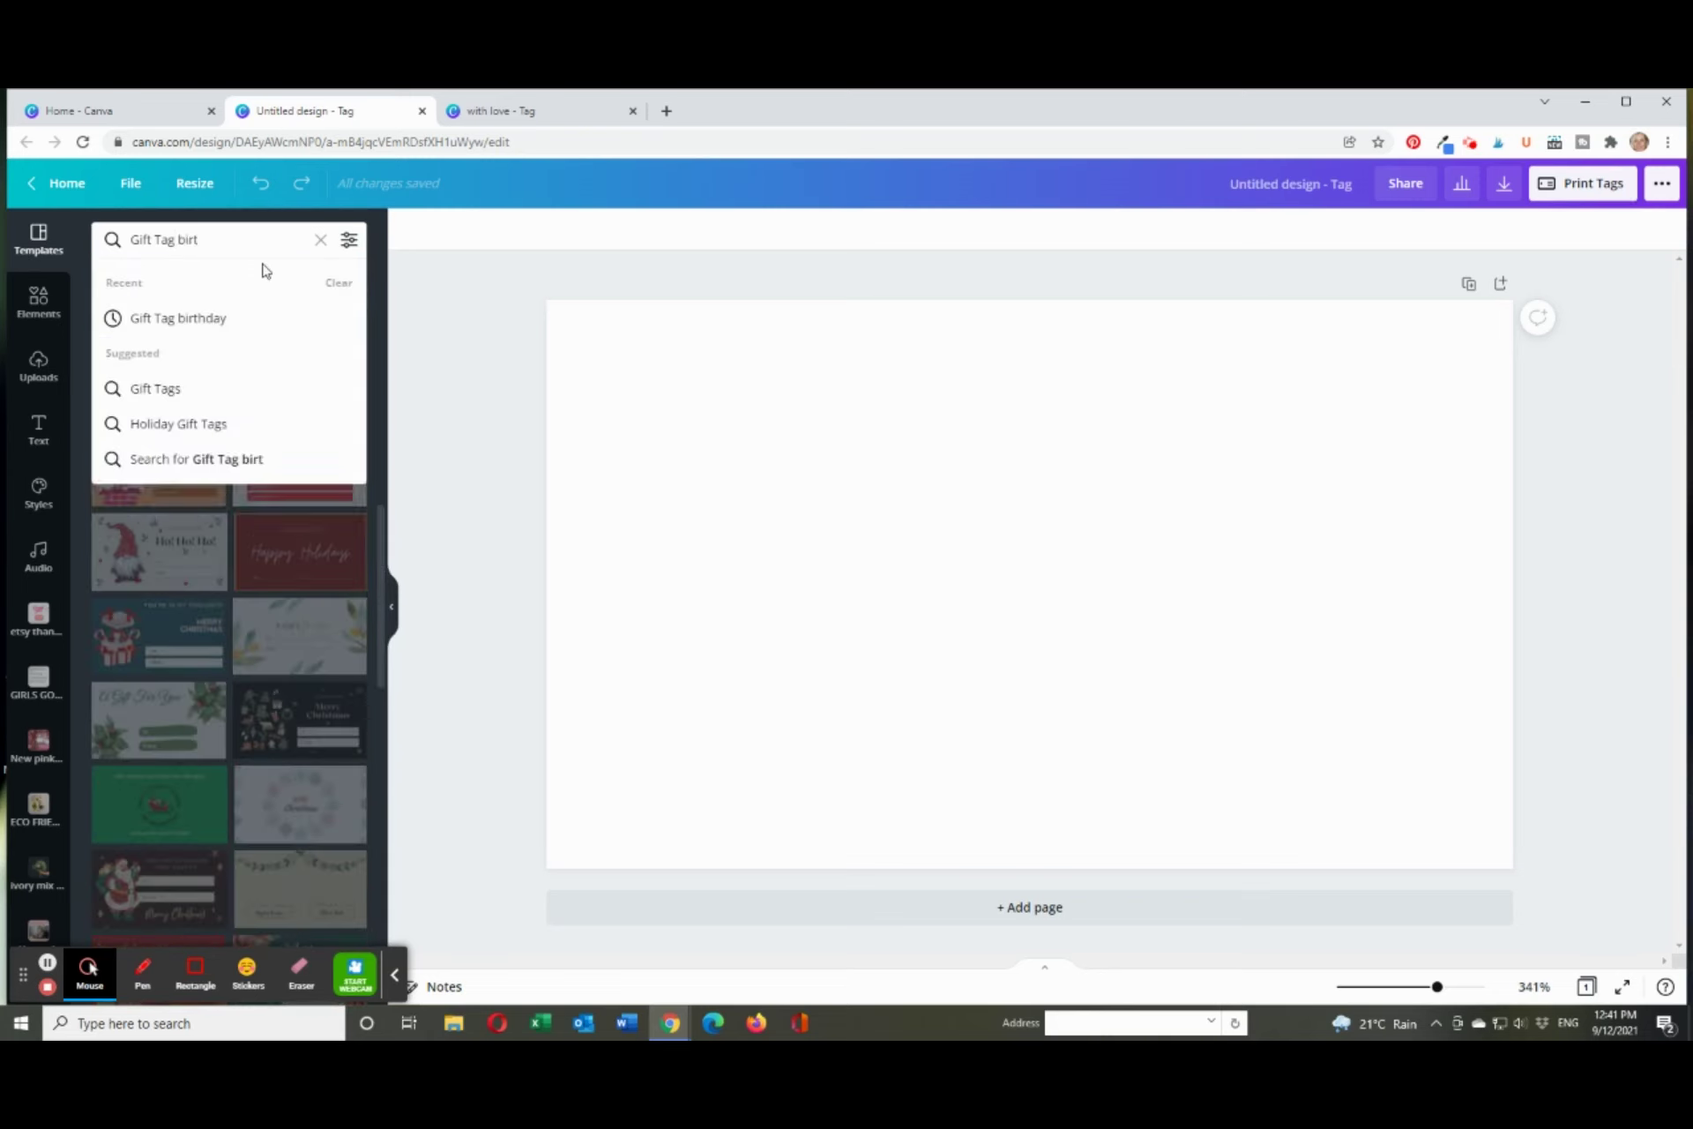
{"action": "type", "text": "t"}
{"action": "left_click", "coordinate": [209, 313]}
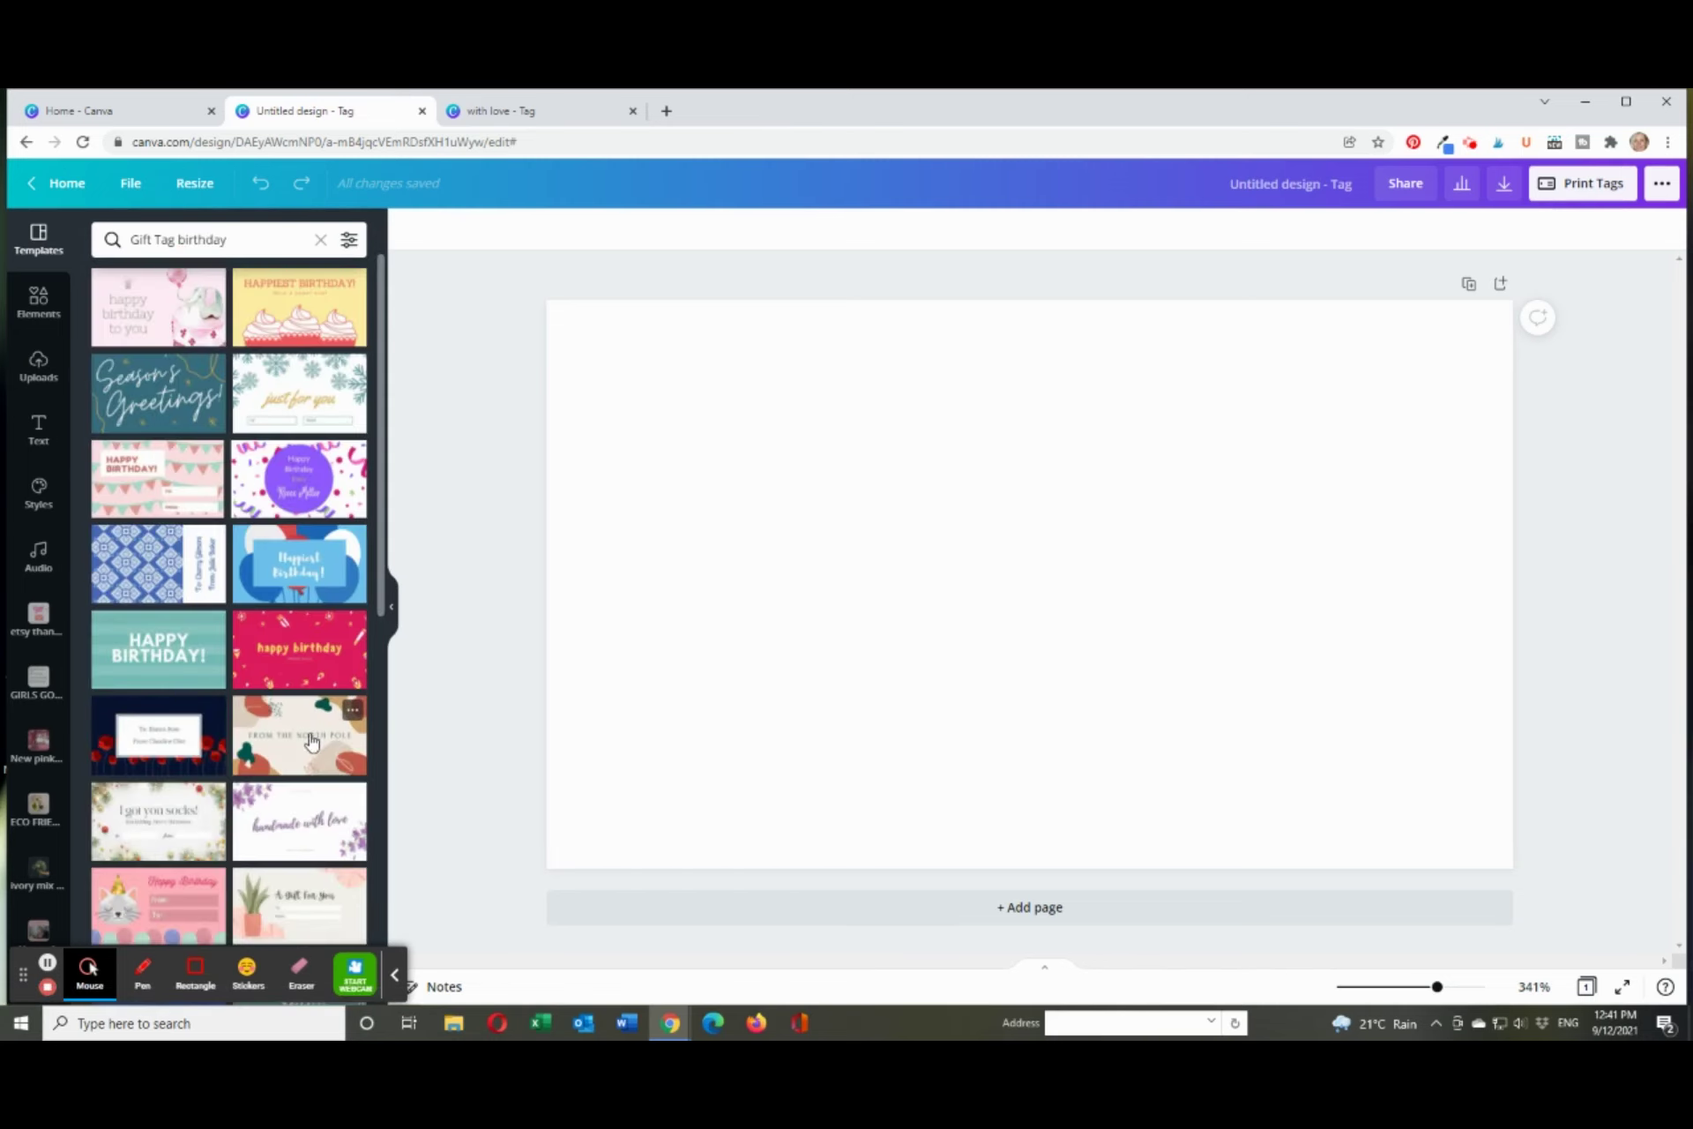
- Delete 'birthday' from the search and browse the general Gift Tag results
{"action": "scroll", "coordinate": [313, 743], "scroll_direction": "down", "scroll_amount": 5}
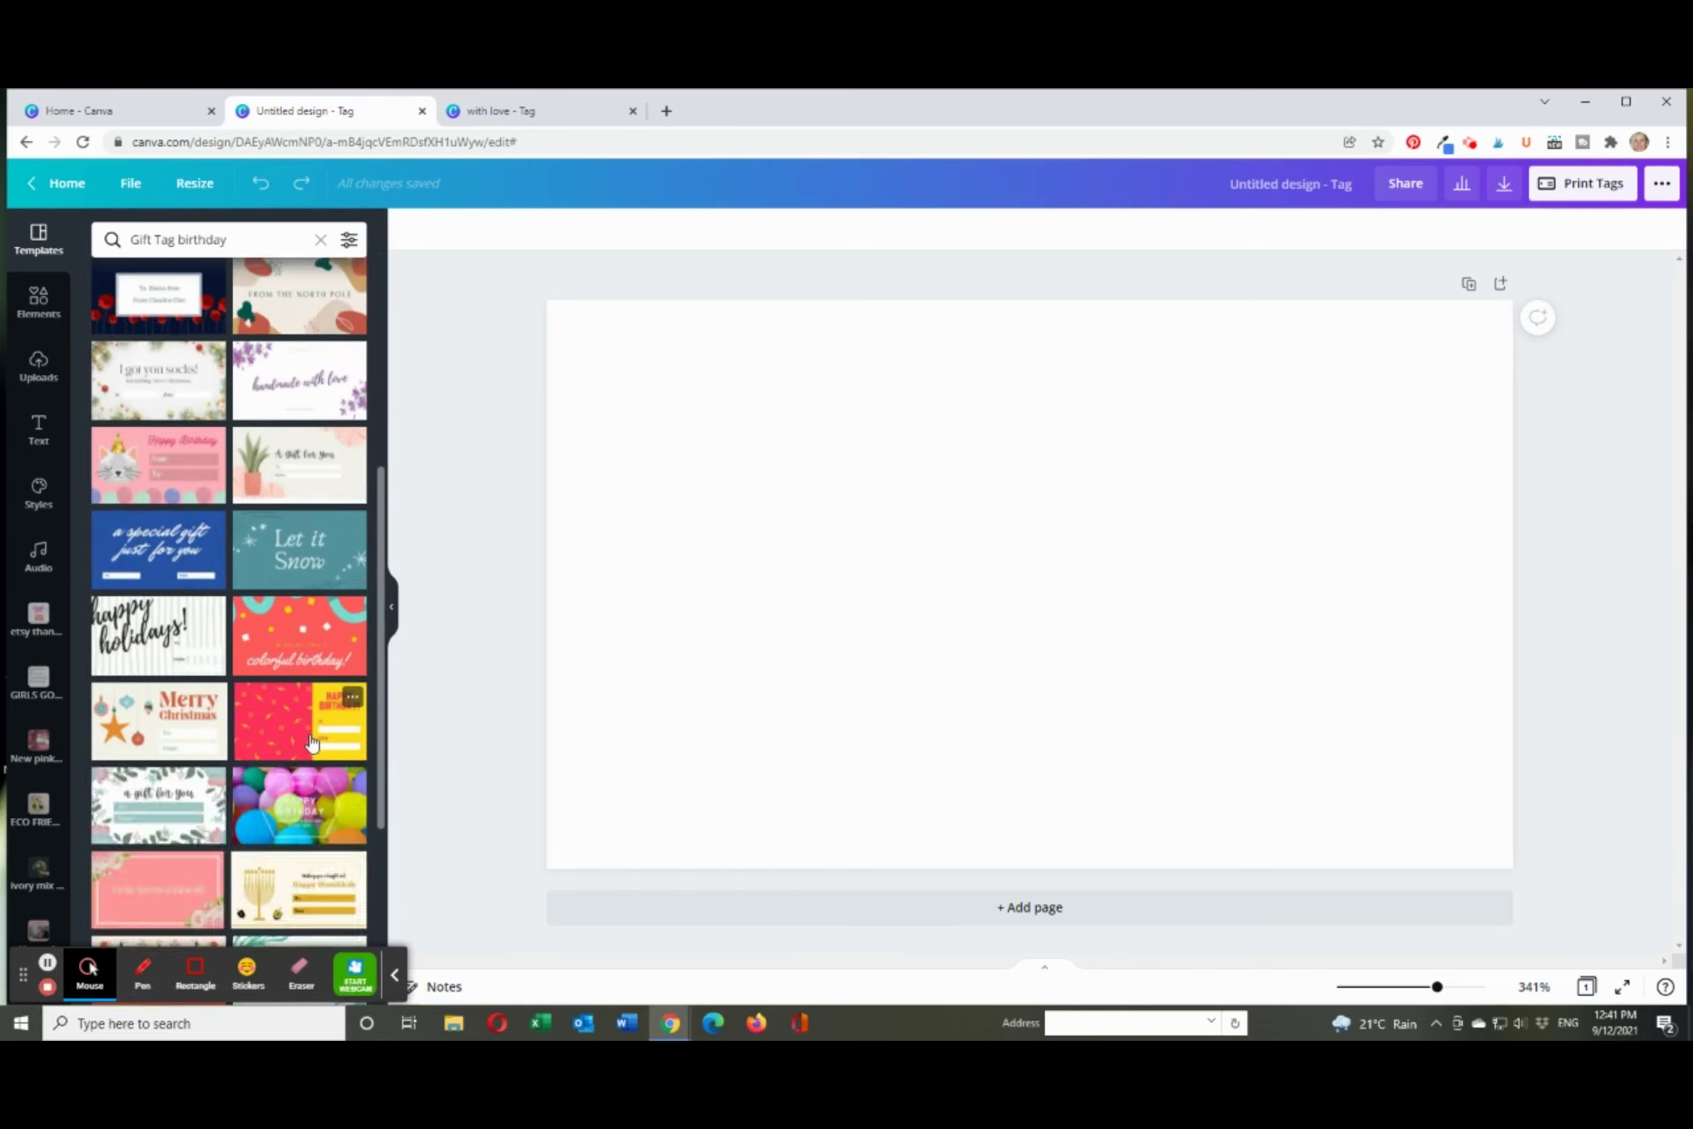
{"action": "scroll", "coordinate": [313, 743], "scroll_direction": "up", "scroll_amount": 4}
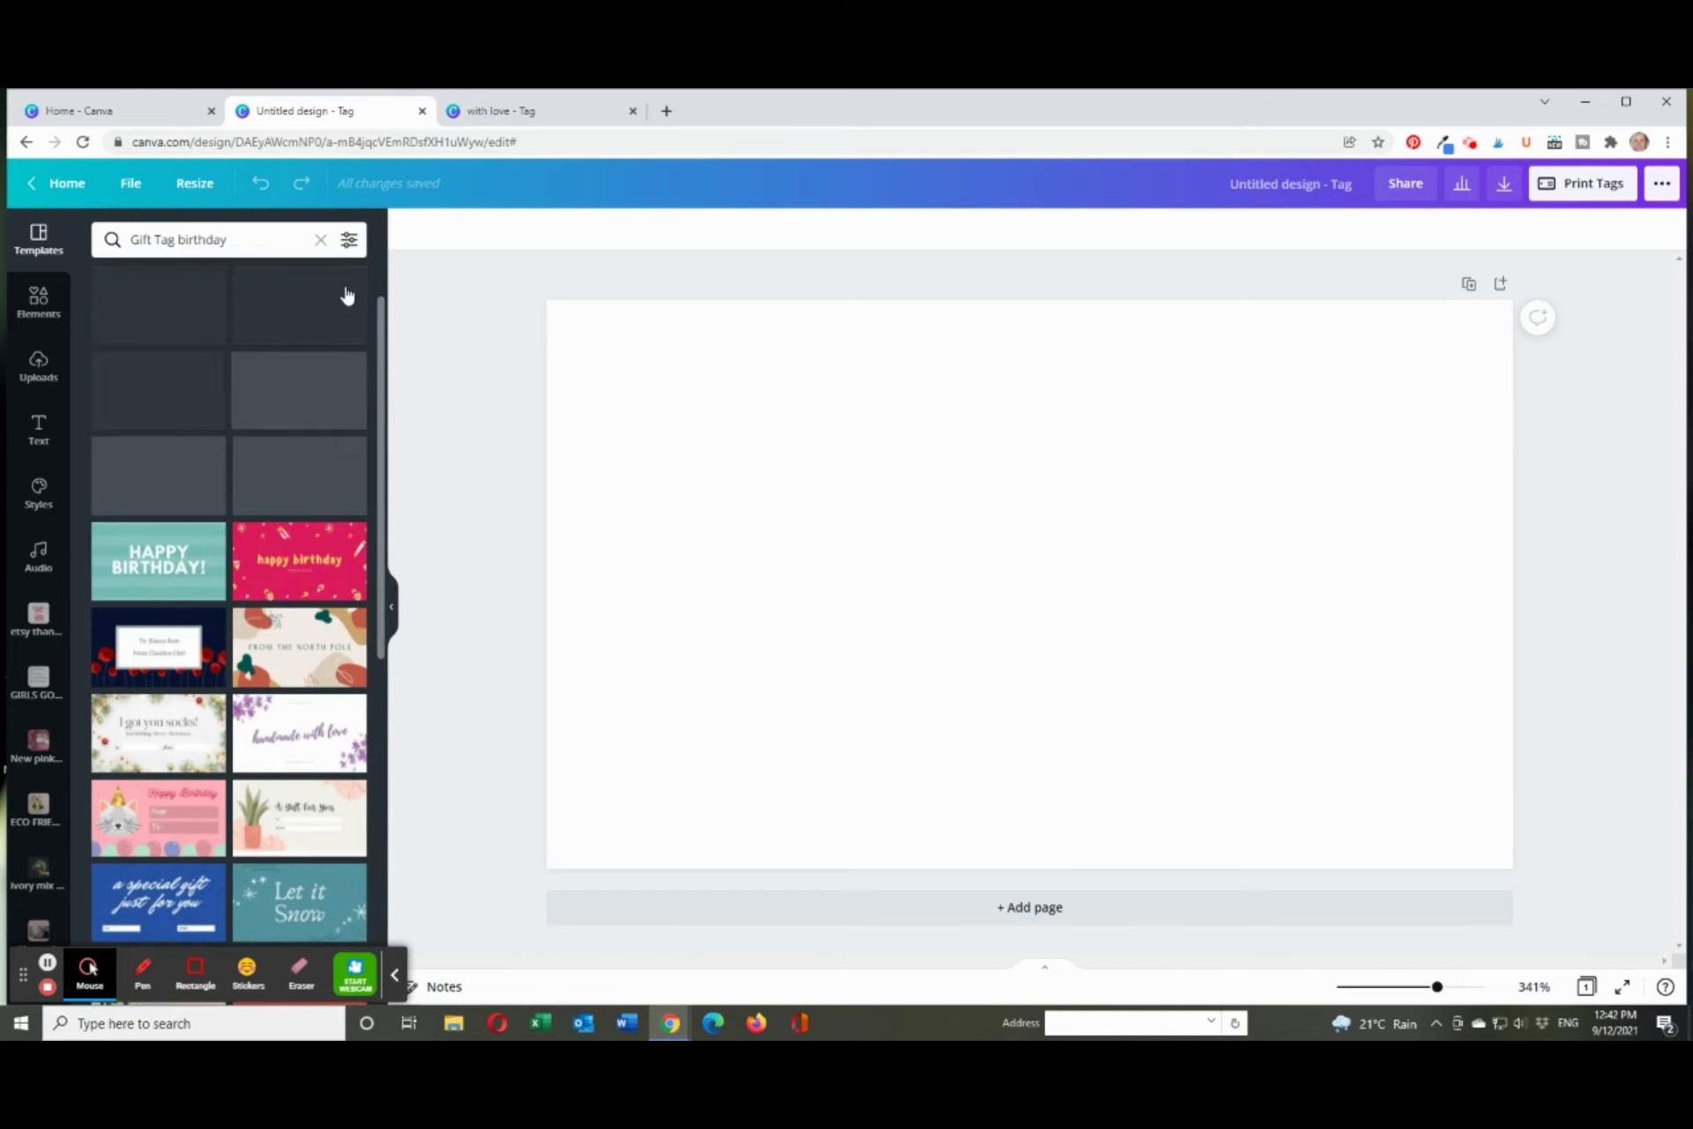
{"action": "left_click_drag", "start_coordinate": [257, 246], "coordinate": [178, 246]}
{"action": "key", "text": "BackSpace"}
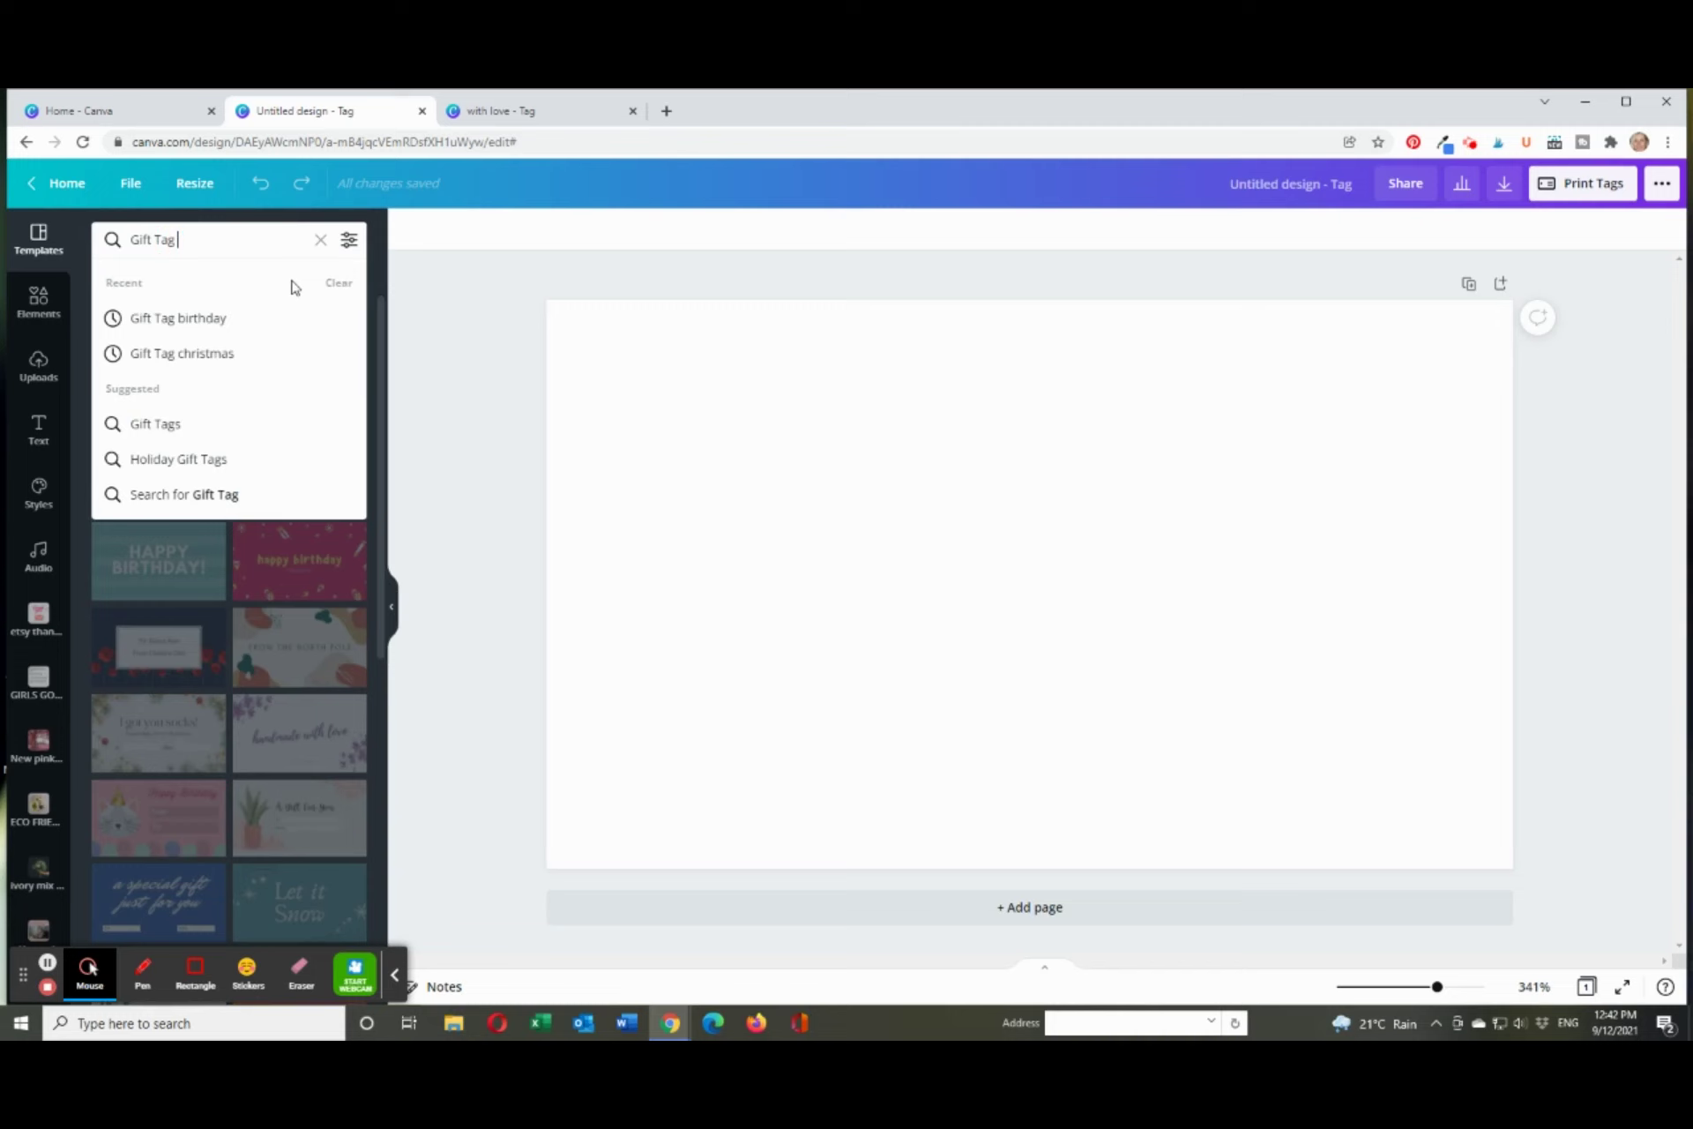
{"action": "left_click", "coordinate": [448, 402]}
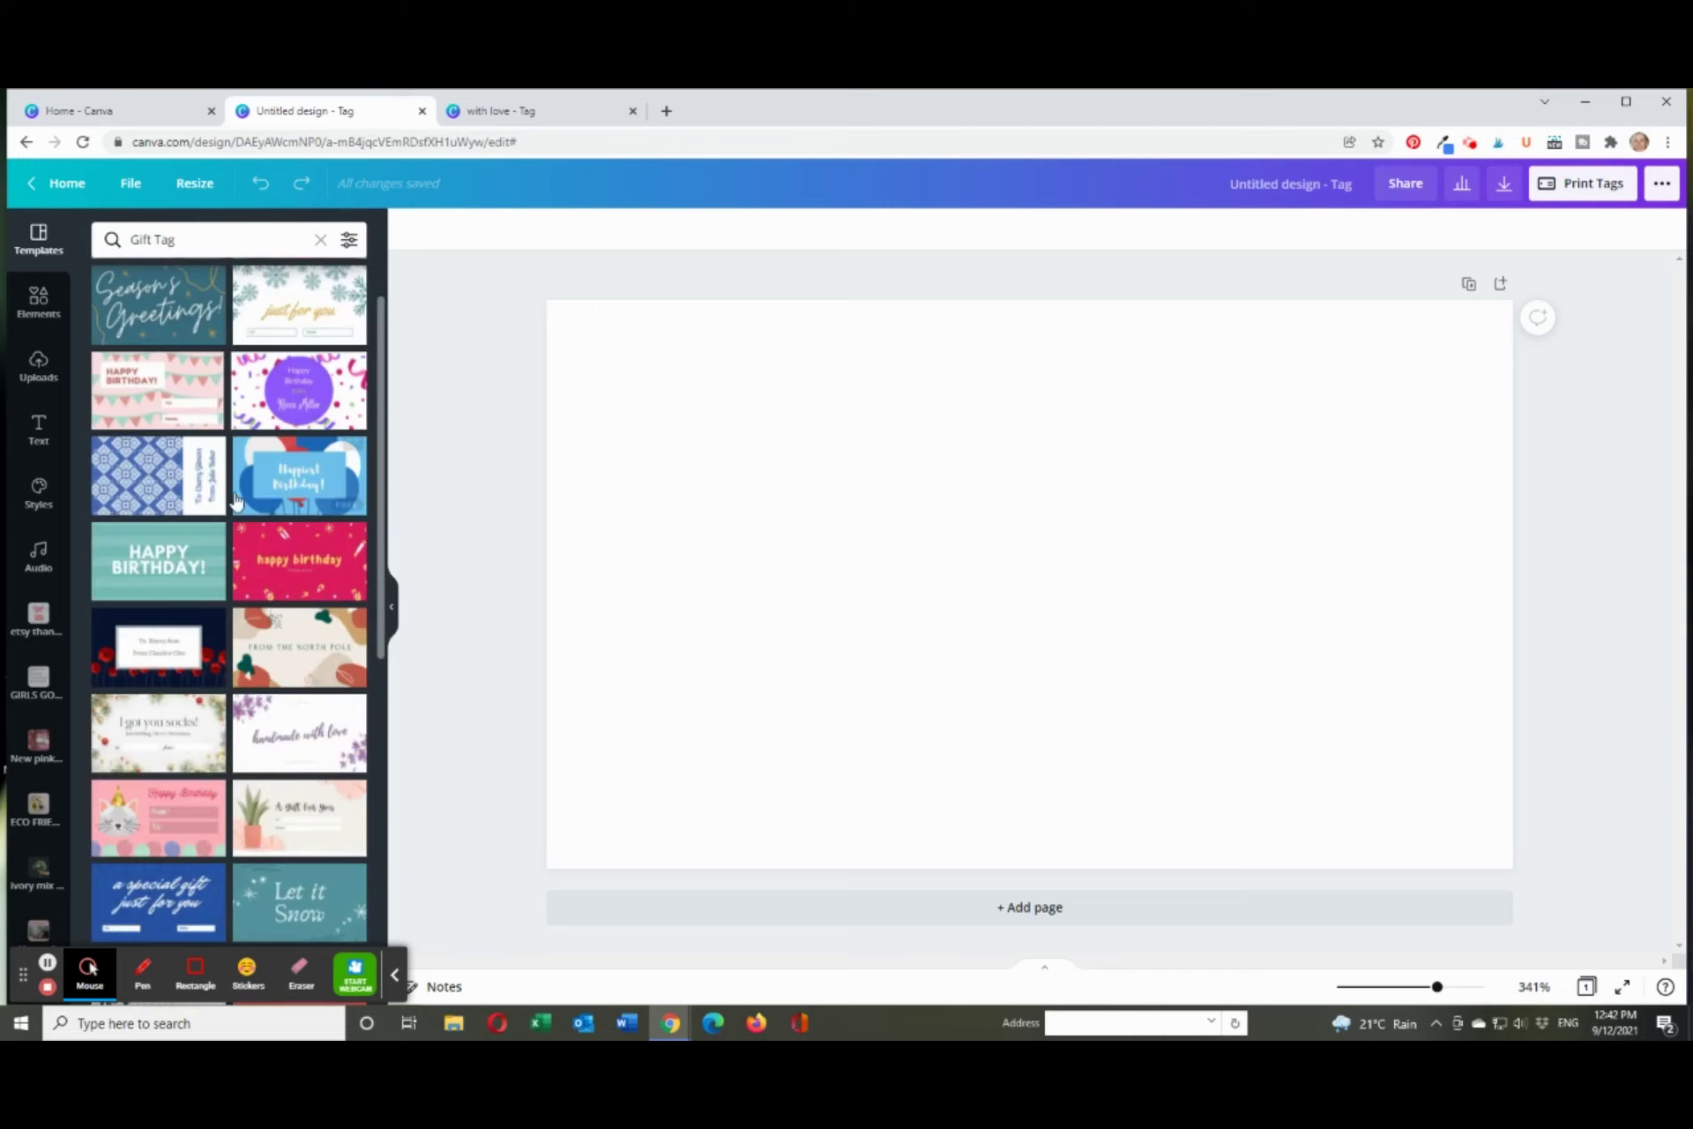
{"action": "scroll", "coordinate": [40, 895], "scroll_direction": "down", "scroll_amount": 10}
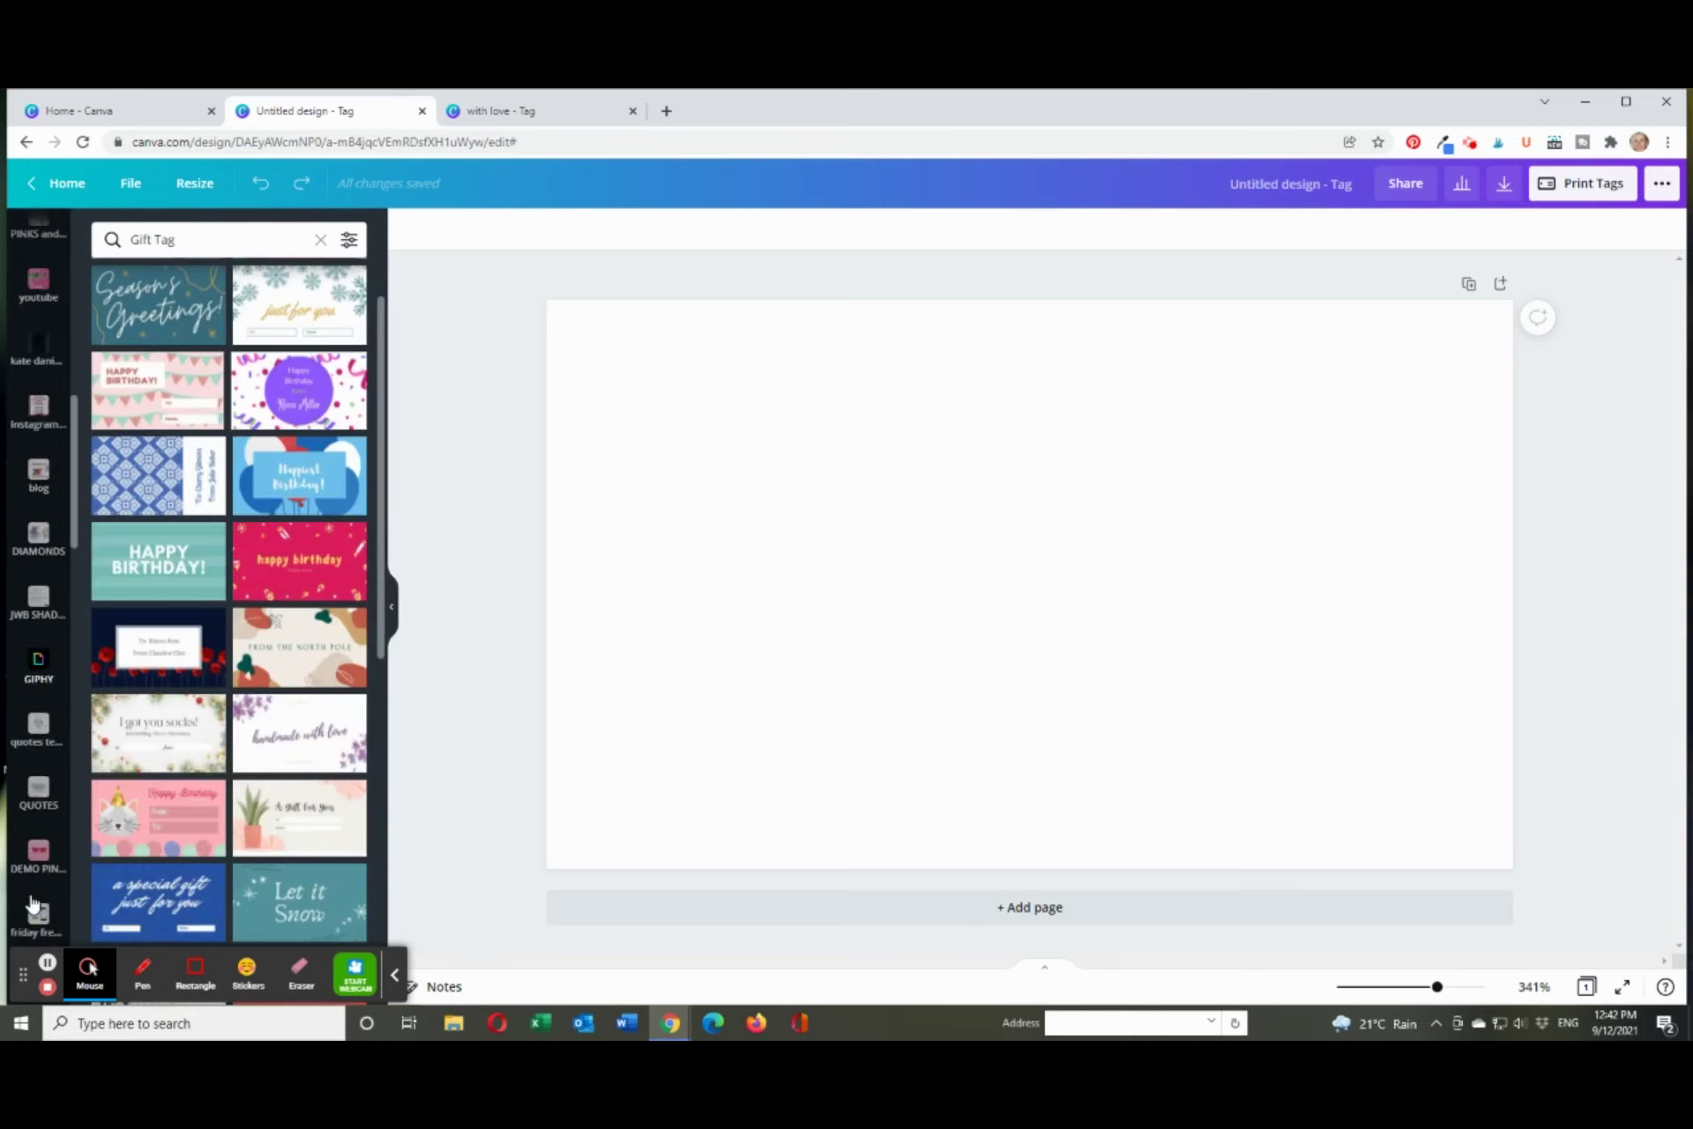
{"action": "scroll", "coordinate": [33, 917], "scroll_direction": "down", "scroll_amount": 10}
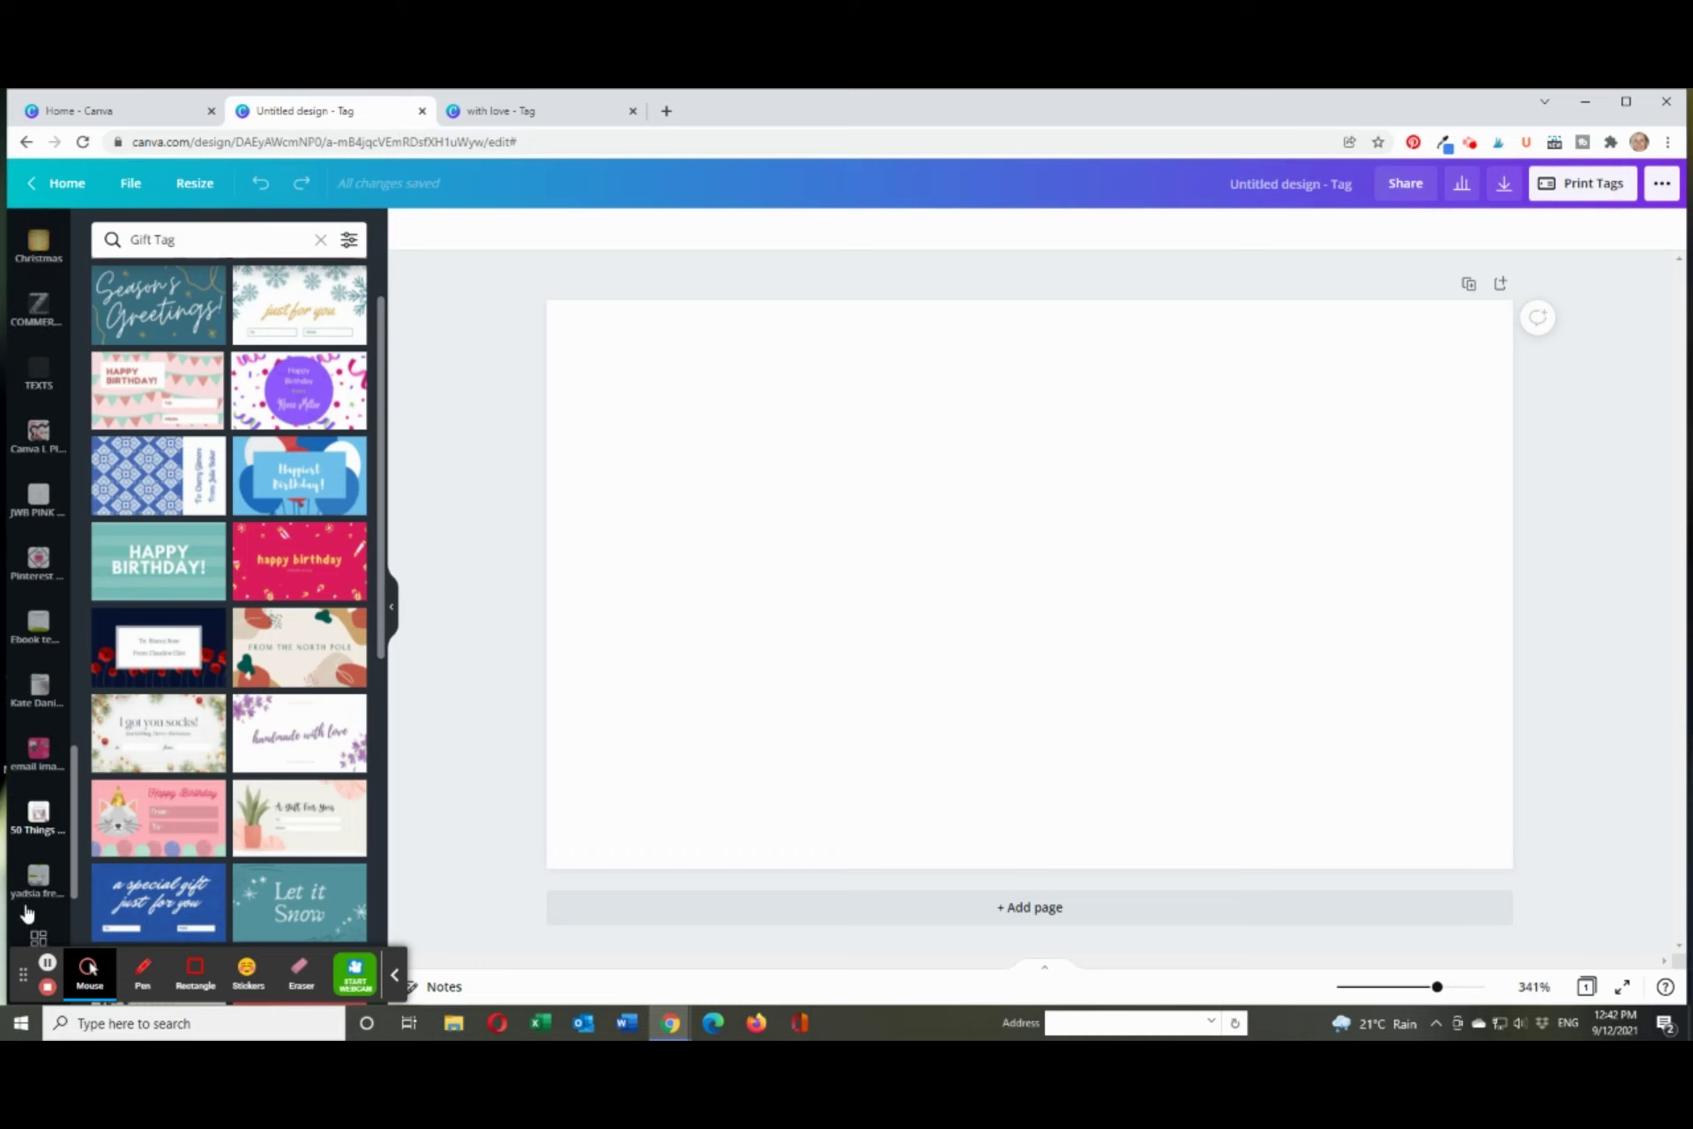
{"action": "scroll", "coordinate": [37, 922], "scroll_direction": "down", "scroll_amount": 4}
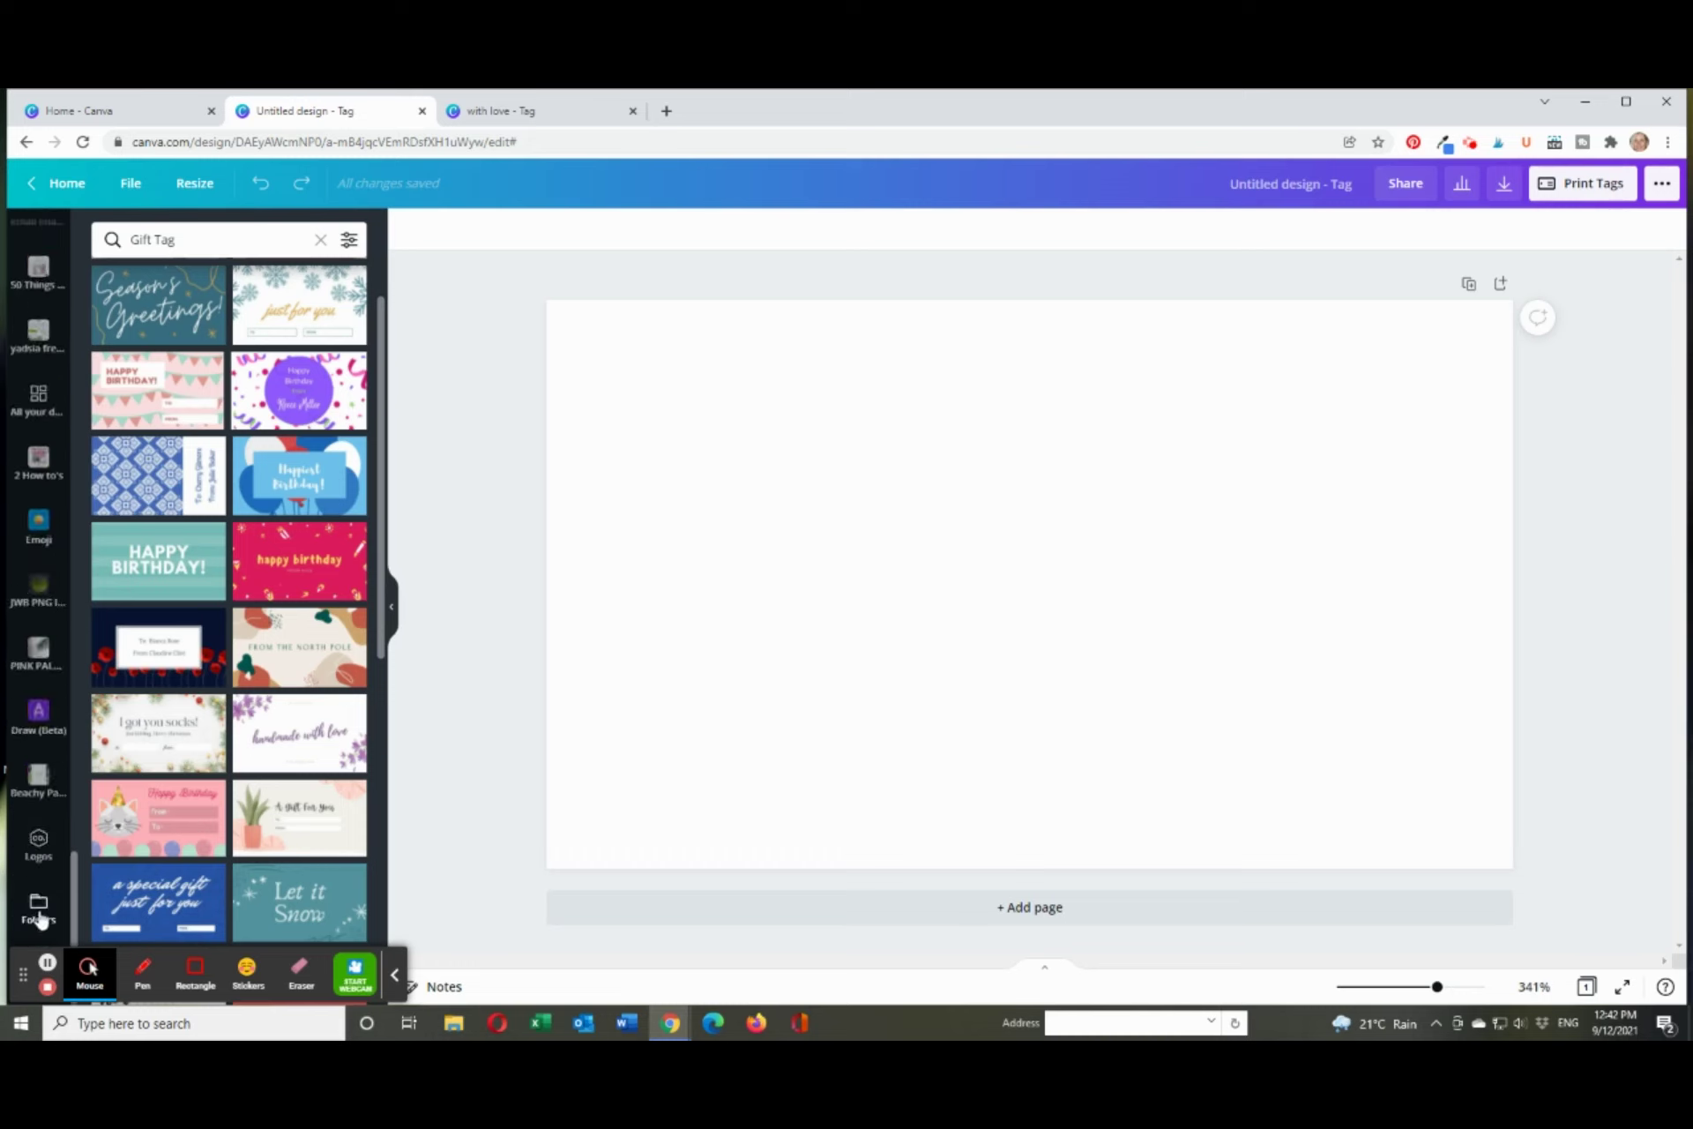
- Search folders for 'palm' to open Palm Prints, then return to the blank tag
{"action": "left_click", "coordinate": [40, 908]}
{"action": "left_click", "coordinate": [227, 236]}
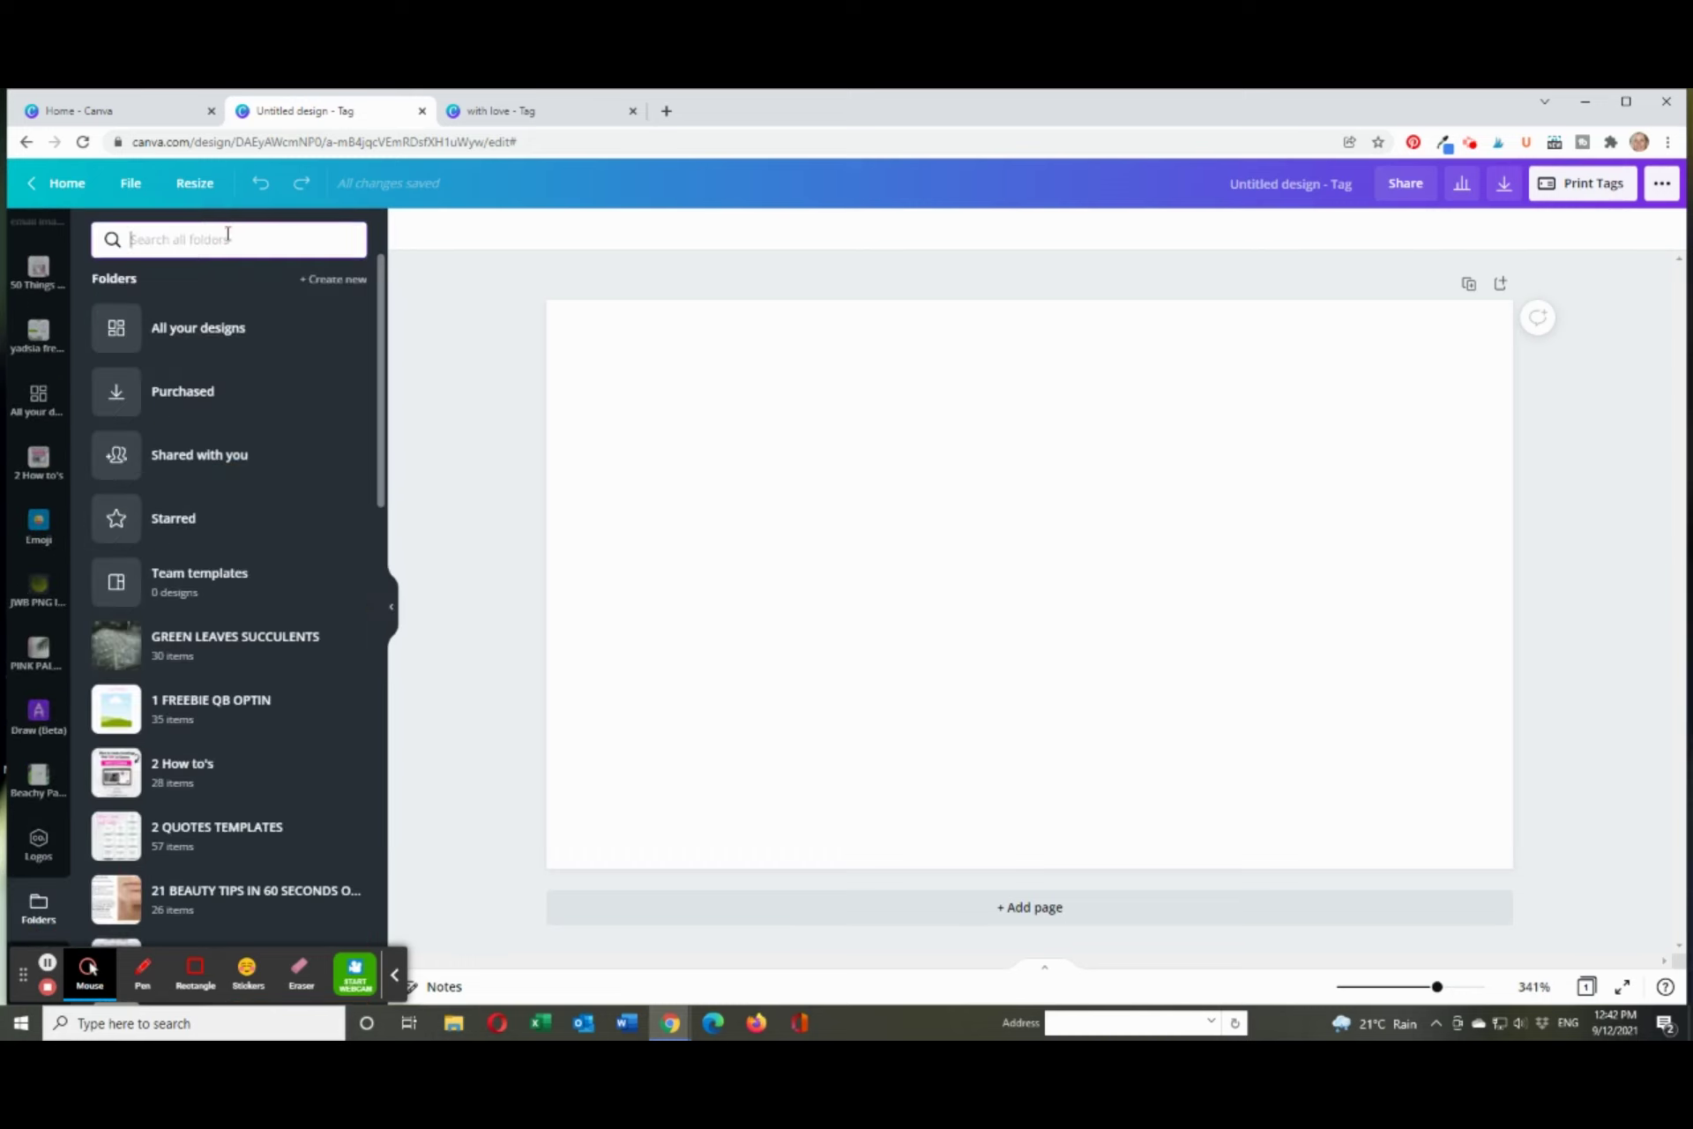
{"action": "type", "text": "palm"}
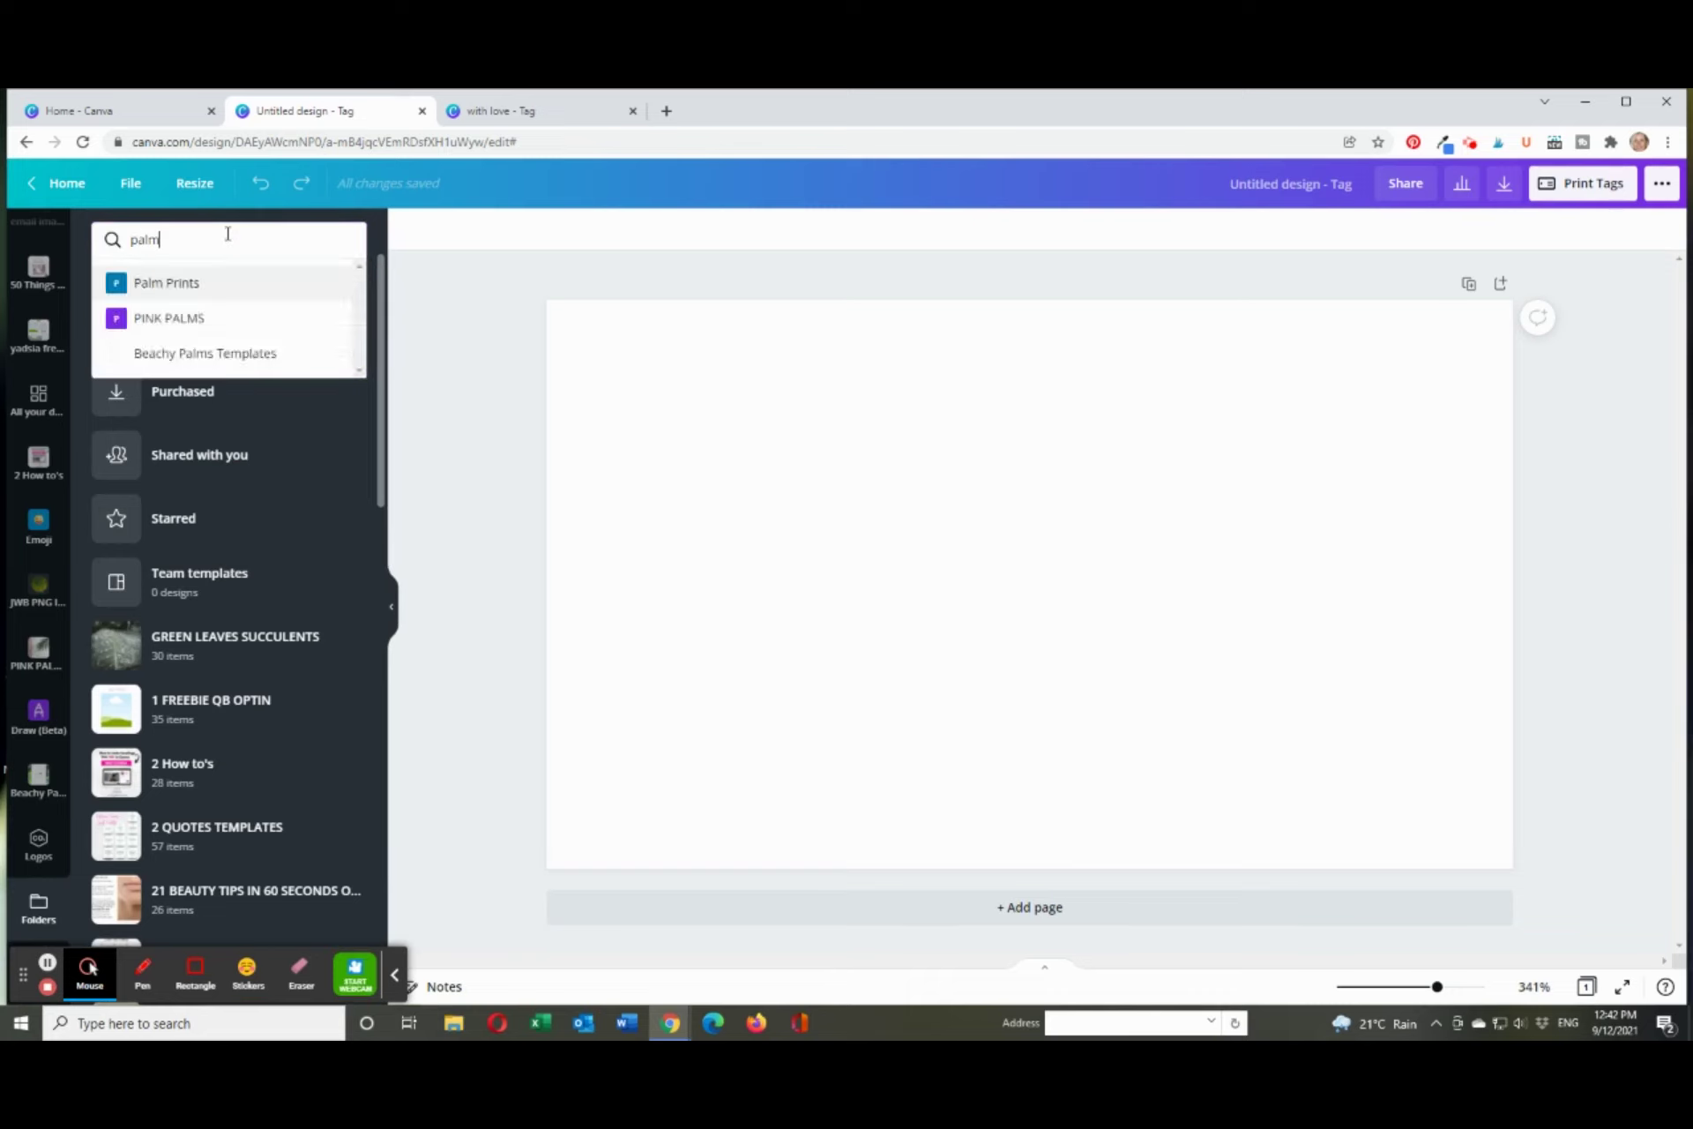
{"action": "left_click", "coordinate": [215, 283]}
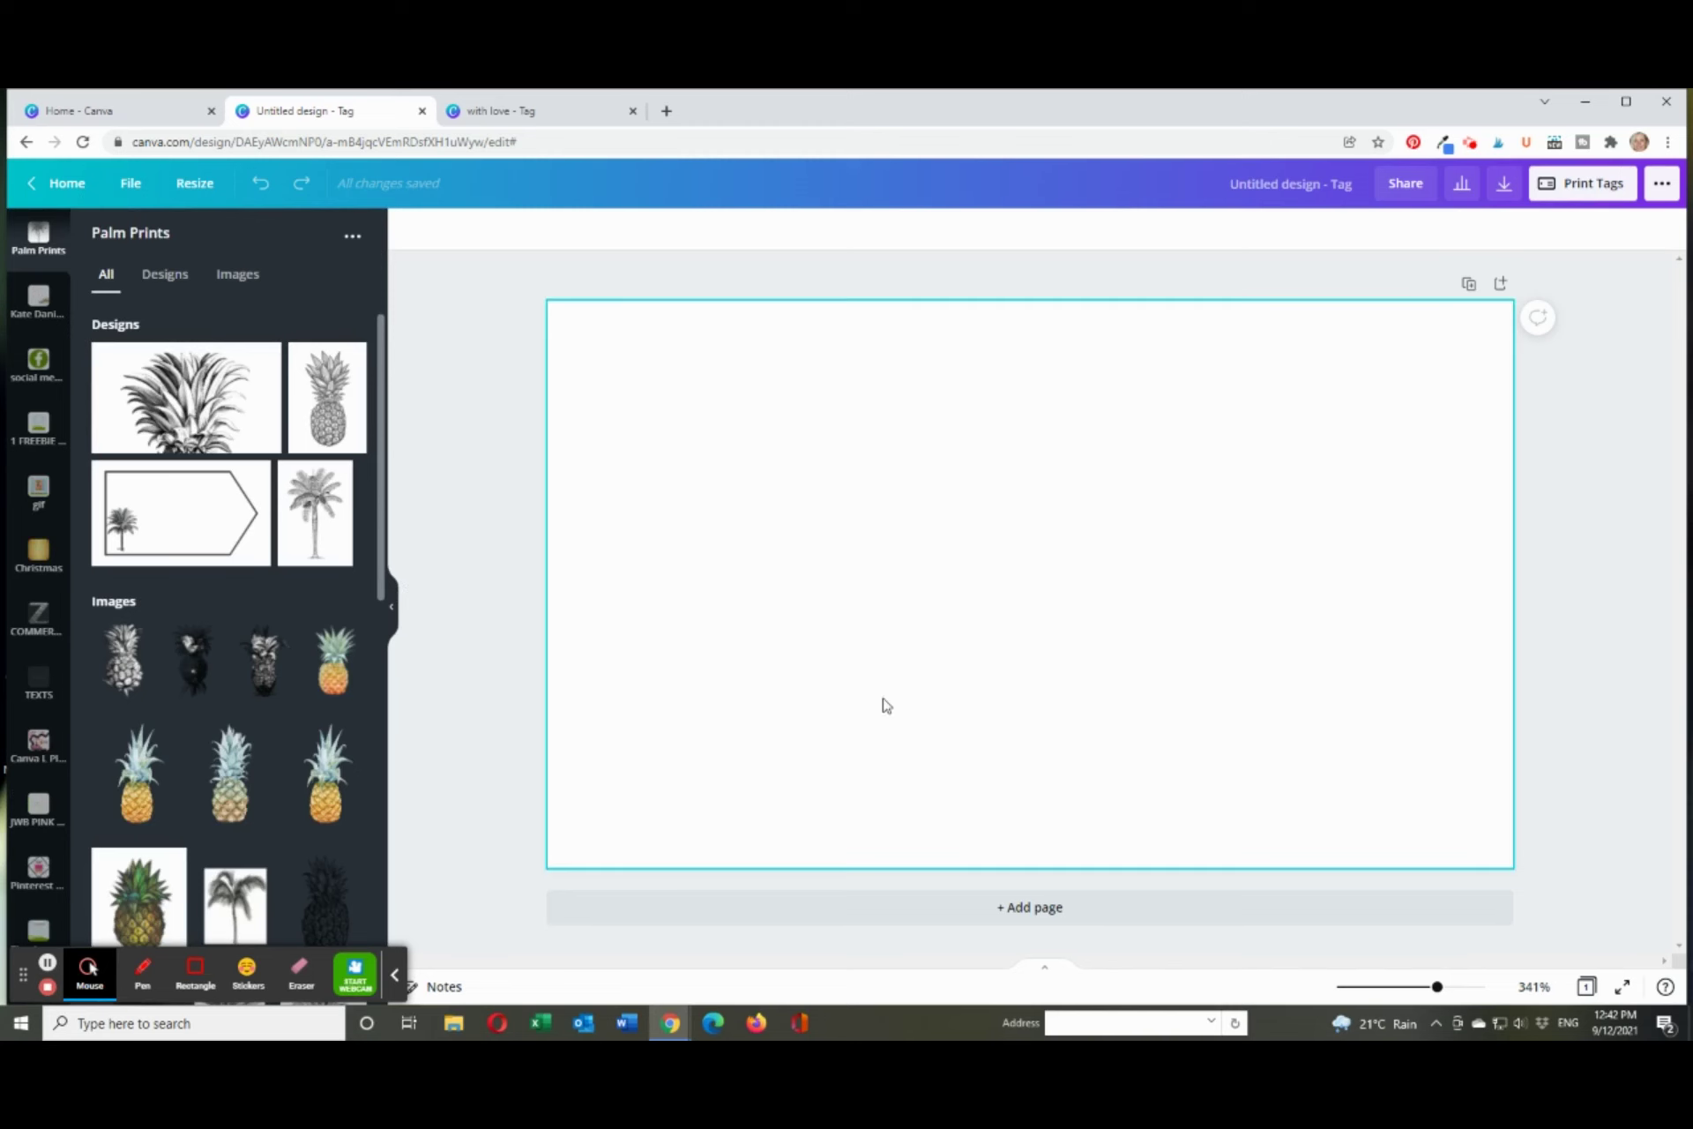
{"action": "left_click", "coordinate": [557, 119]}
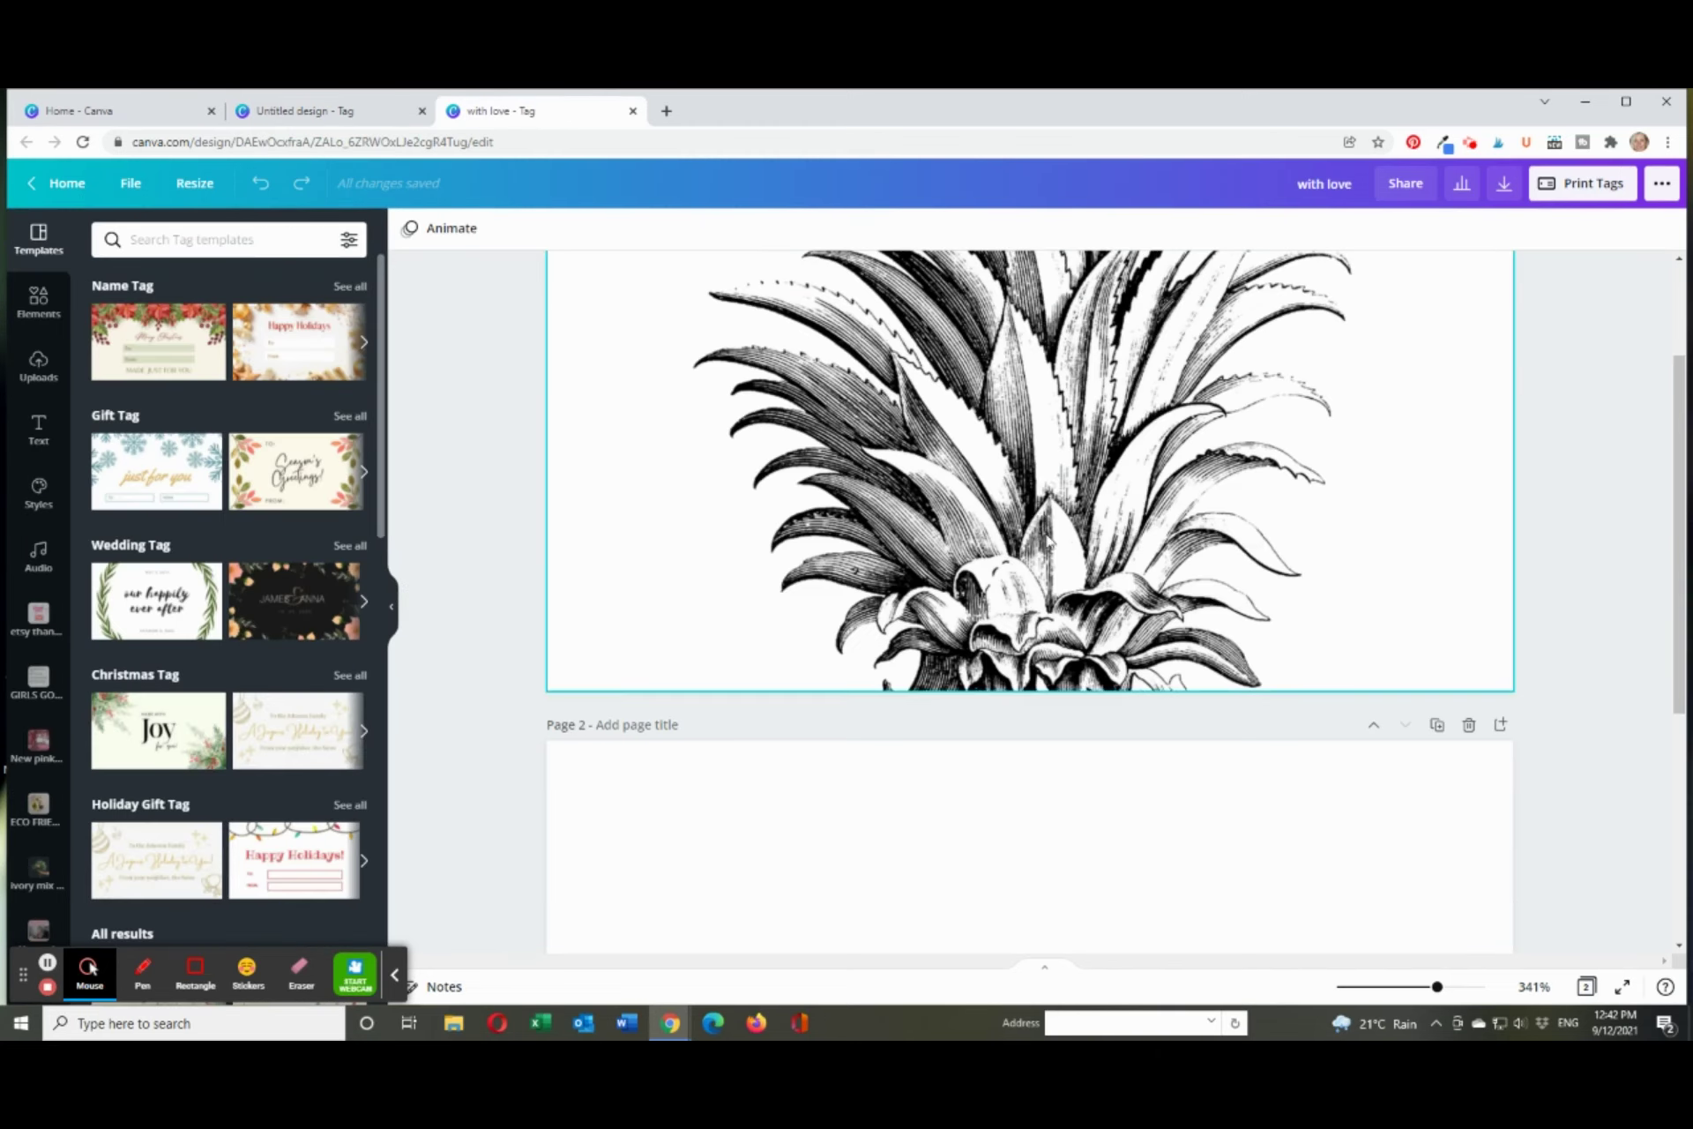
{"action": "left_click", "coordinate": [388, 113]}
- Add the first sketched pineapple image and enlarge it so its leaves fill the tag
{"action": "left_click", "coordinate": [118, 677]}
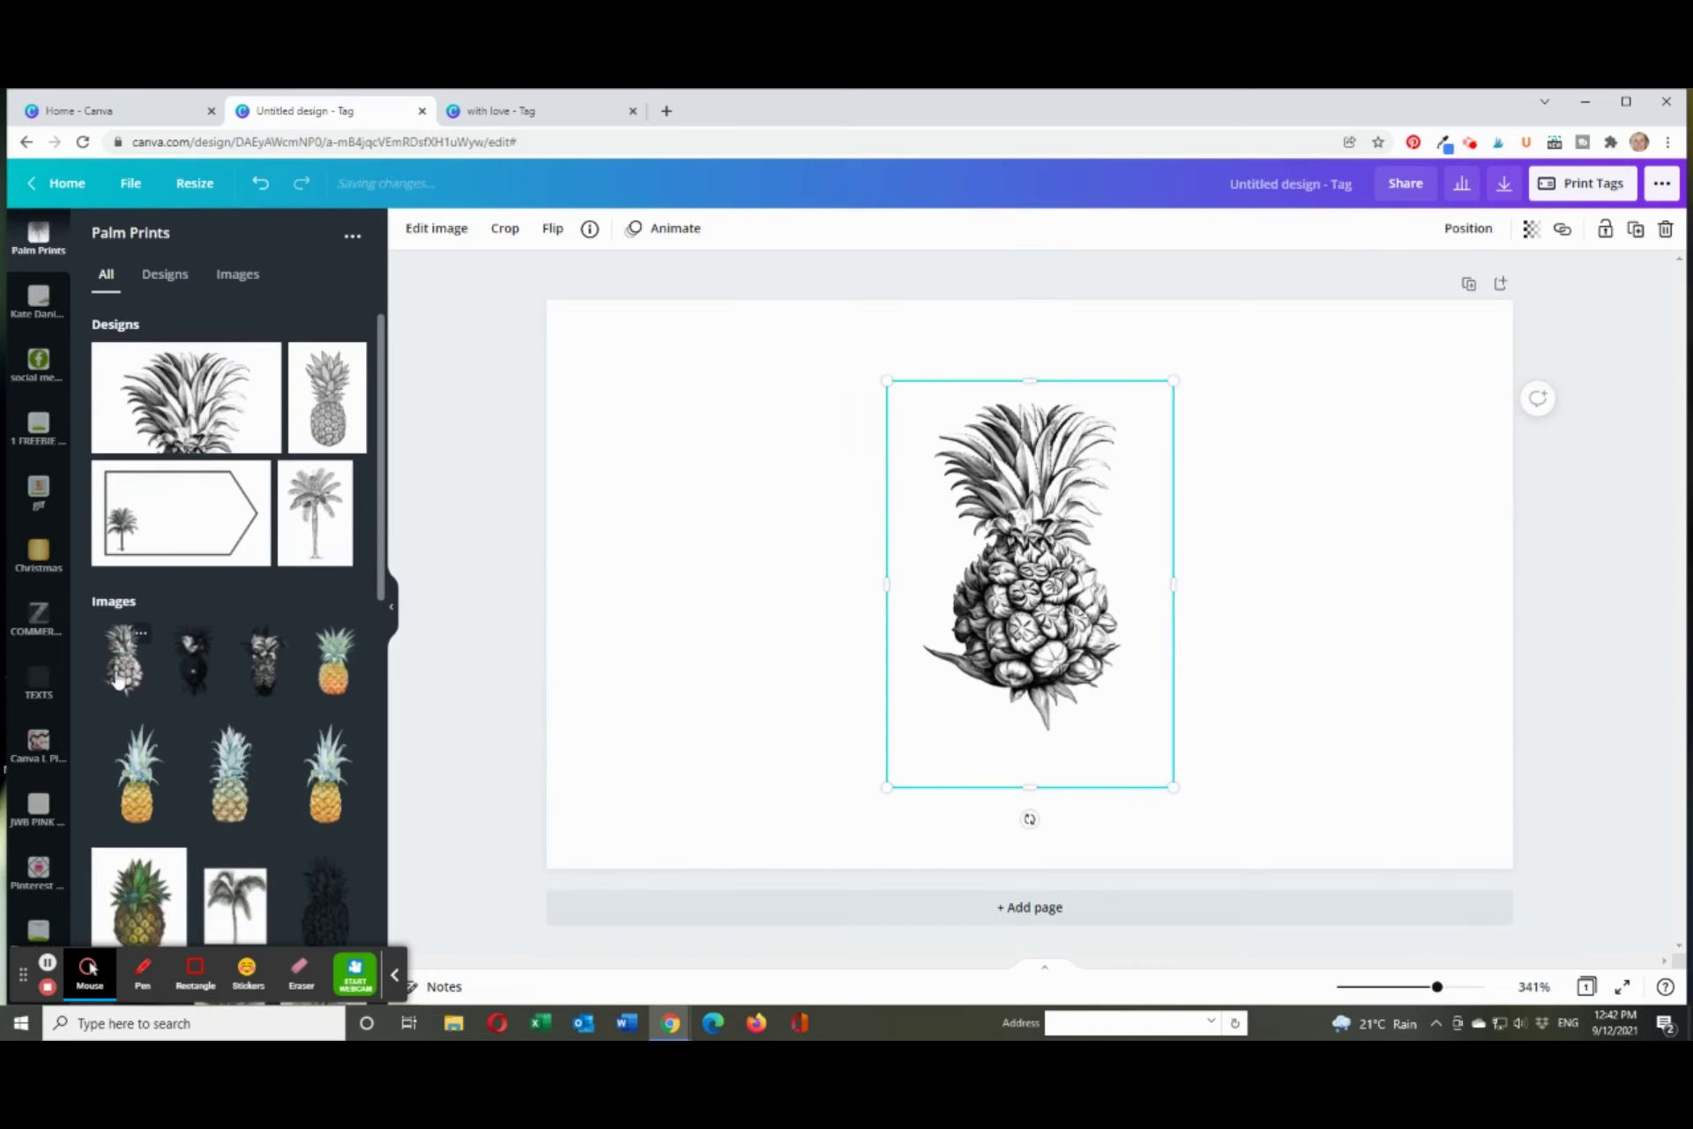
{"action": "left_click_drag", "start_coordinate": [888, 786], "coordinate": [415, 952]}
{"action": "left_click_drag", "start_coordinate": [1167, 385], "coordinate": [1512, 326]}
{"action": "left_click_drag", "start_coordinate": [1116, 547], "coordinate": [1134, 786]}
{"action": "left_click_drag", "start_coordinate": [1356, 415], "coordinate": [1468, 265]}
{"action": "left_click_drag", "start_coordinate": [1296, 532], "coordinate": [1236, 611]}
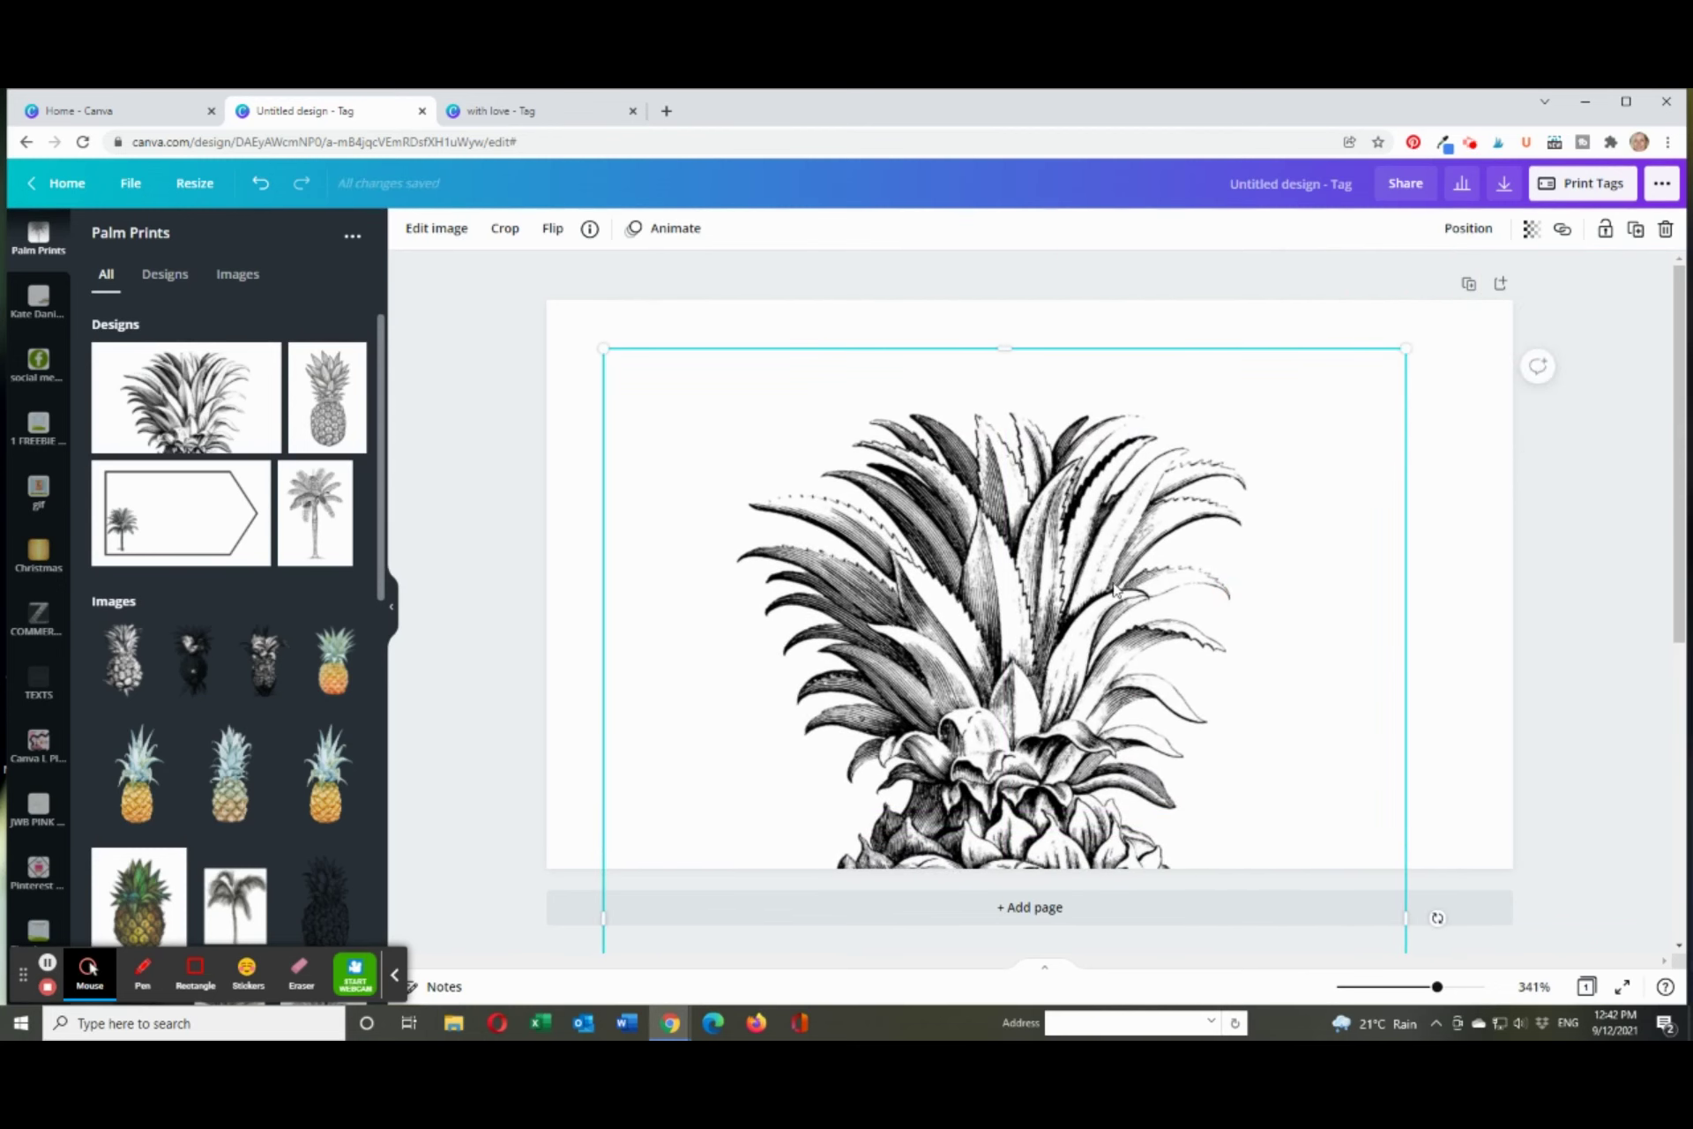
{"action": "left_click_drag", "start_coordinate": [1114, 588], "coordinate": [1140, 587]}
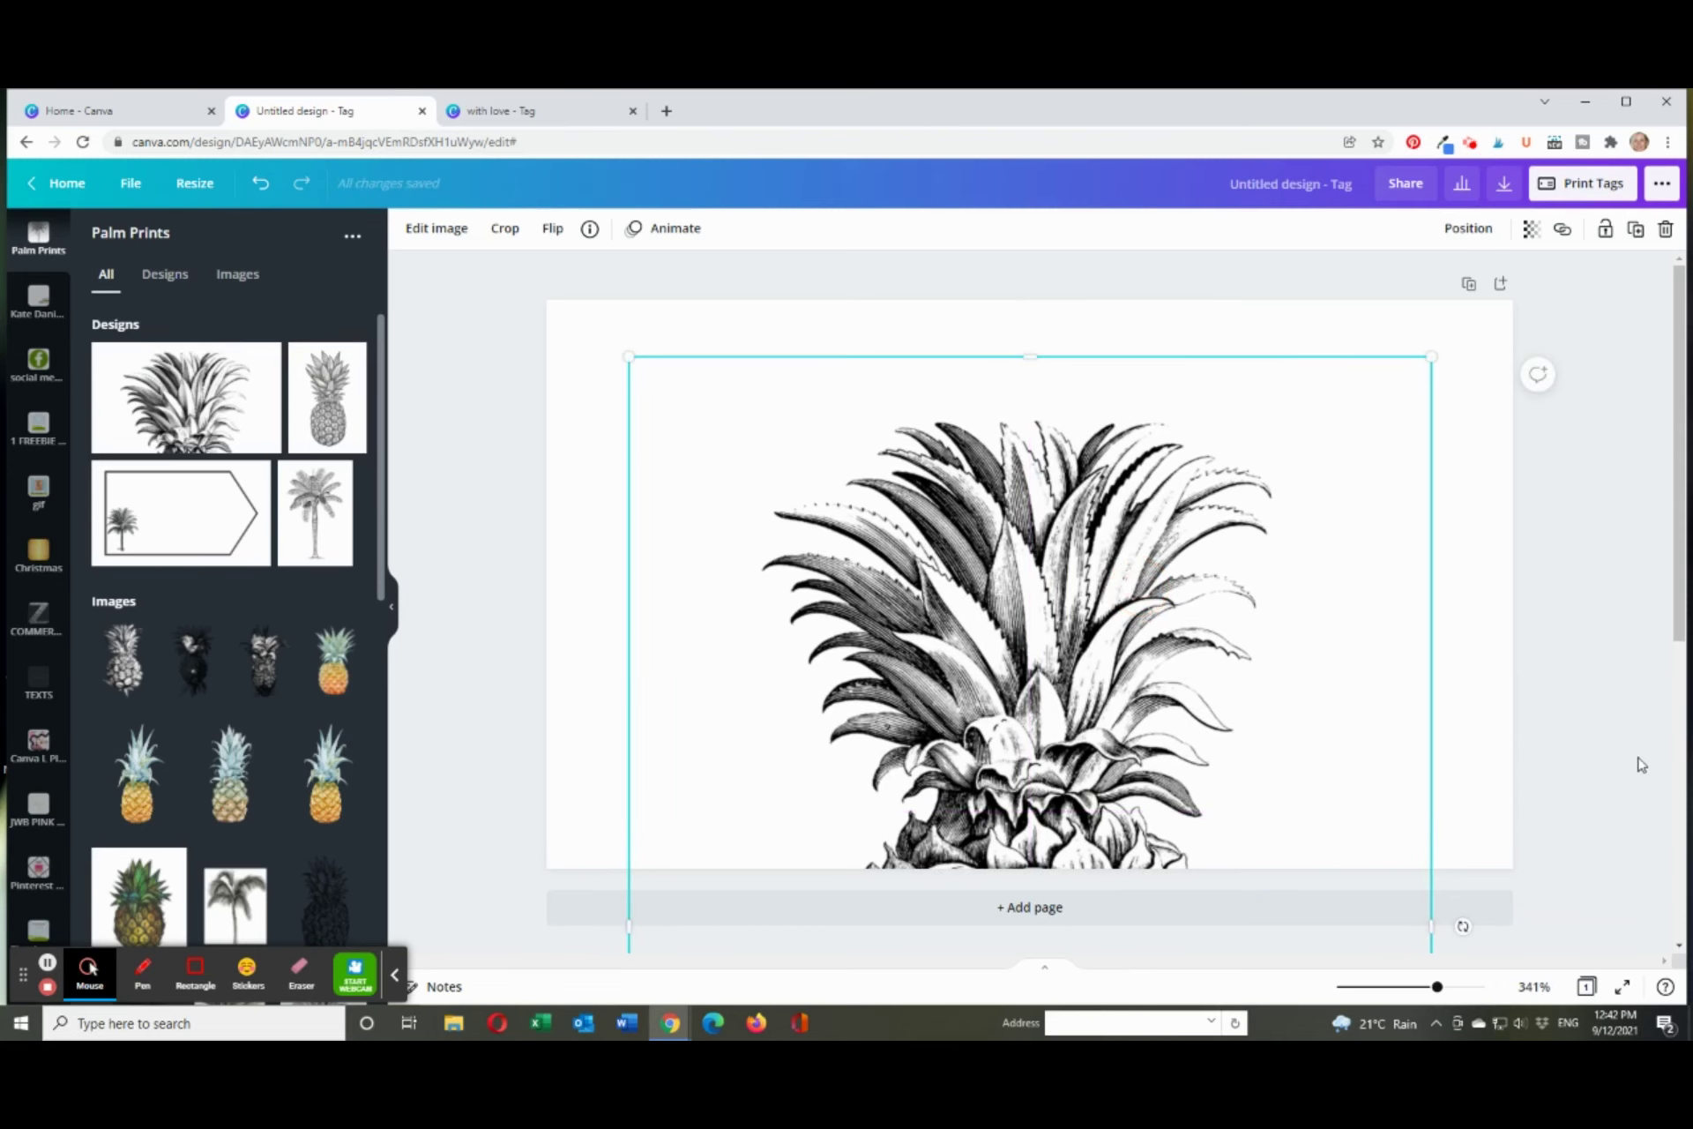
{"action": "left_click", "coordinate": [1641, 764]}
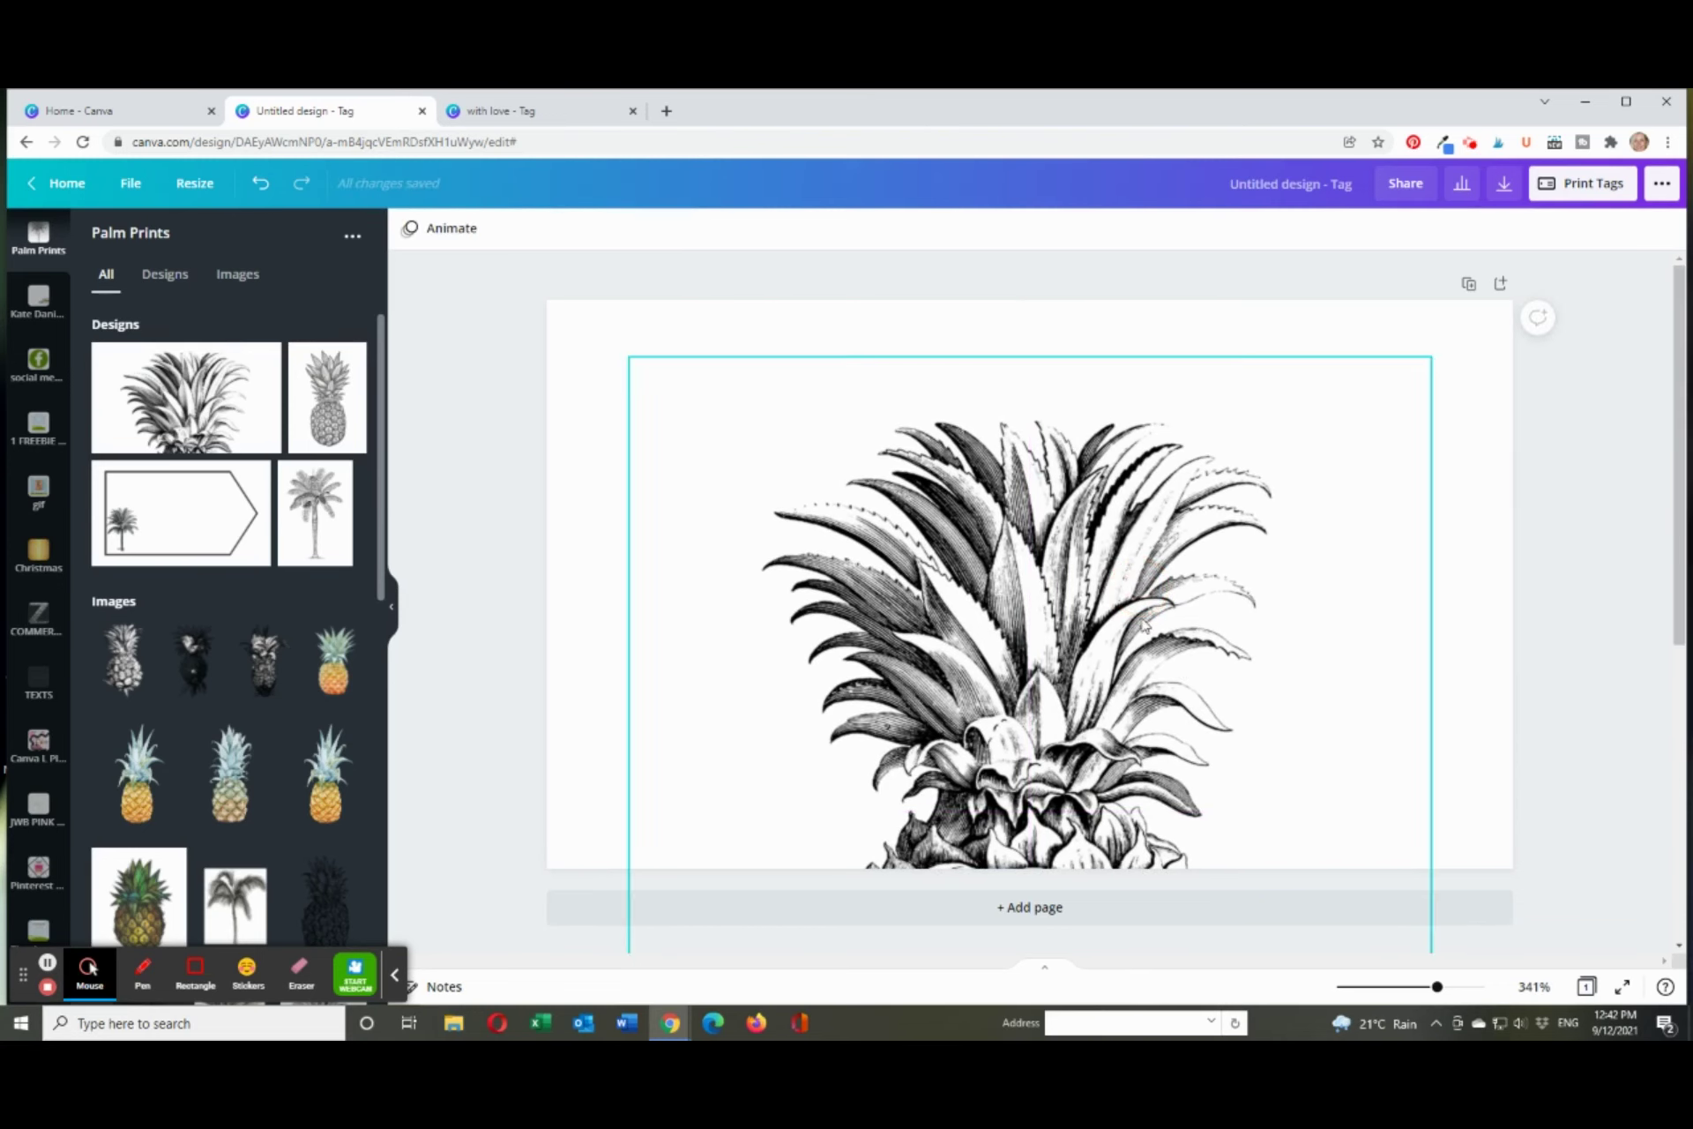
{"action": "left_click_drag", "start_coordinate": [1148, 615], "coordinate": [1150, 557]}
{"action": "left_click", "coordinate": [1564, 778]}
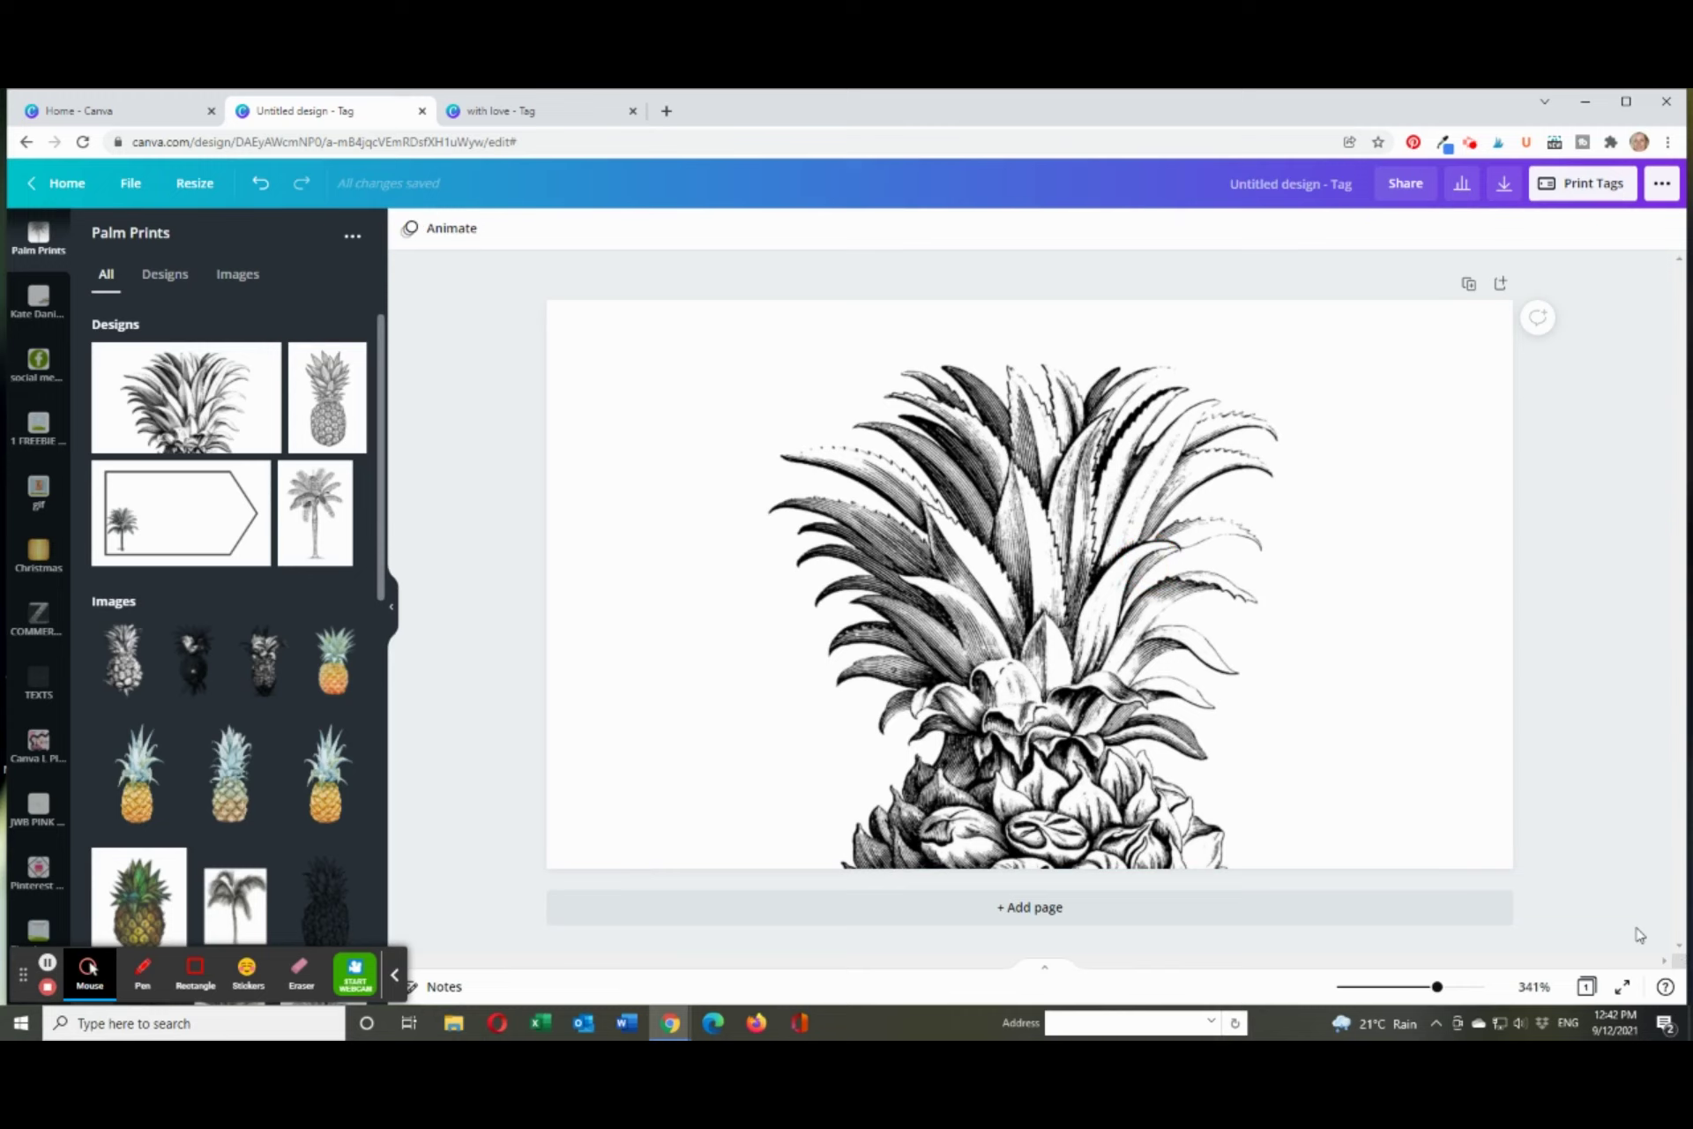
- Add a second page with the text 'with love' in the Romantically font
{"action": "left_click", "coordinate": [1459, 914]}
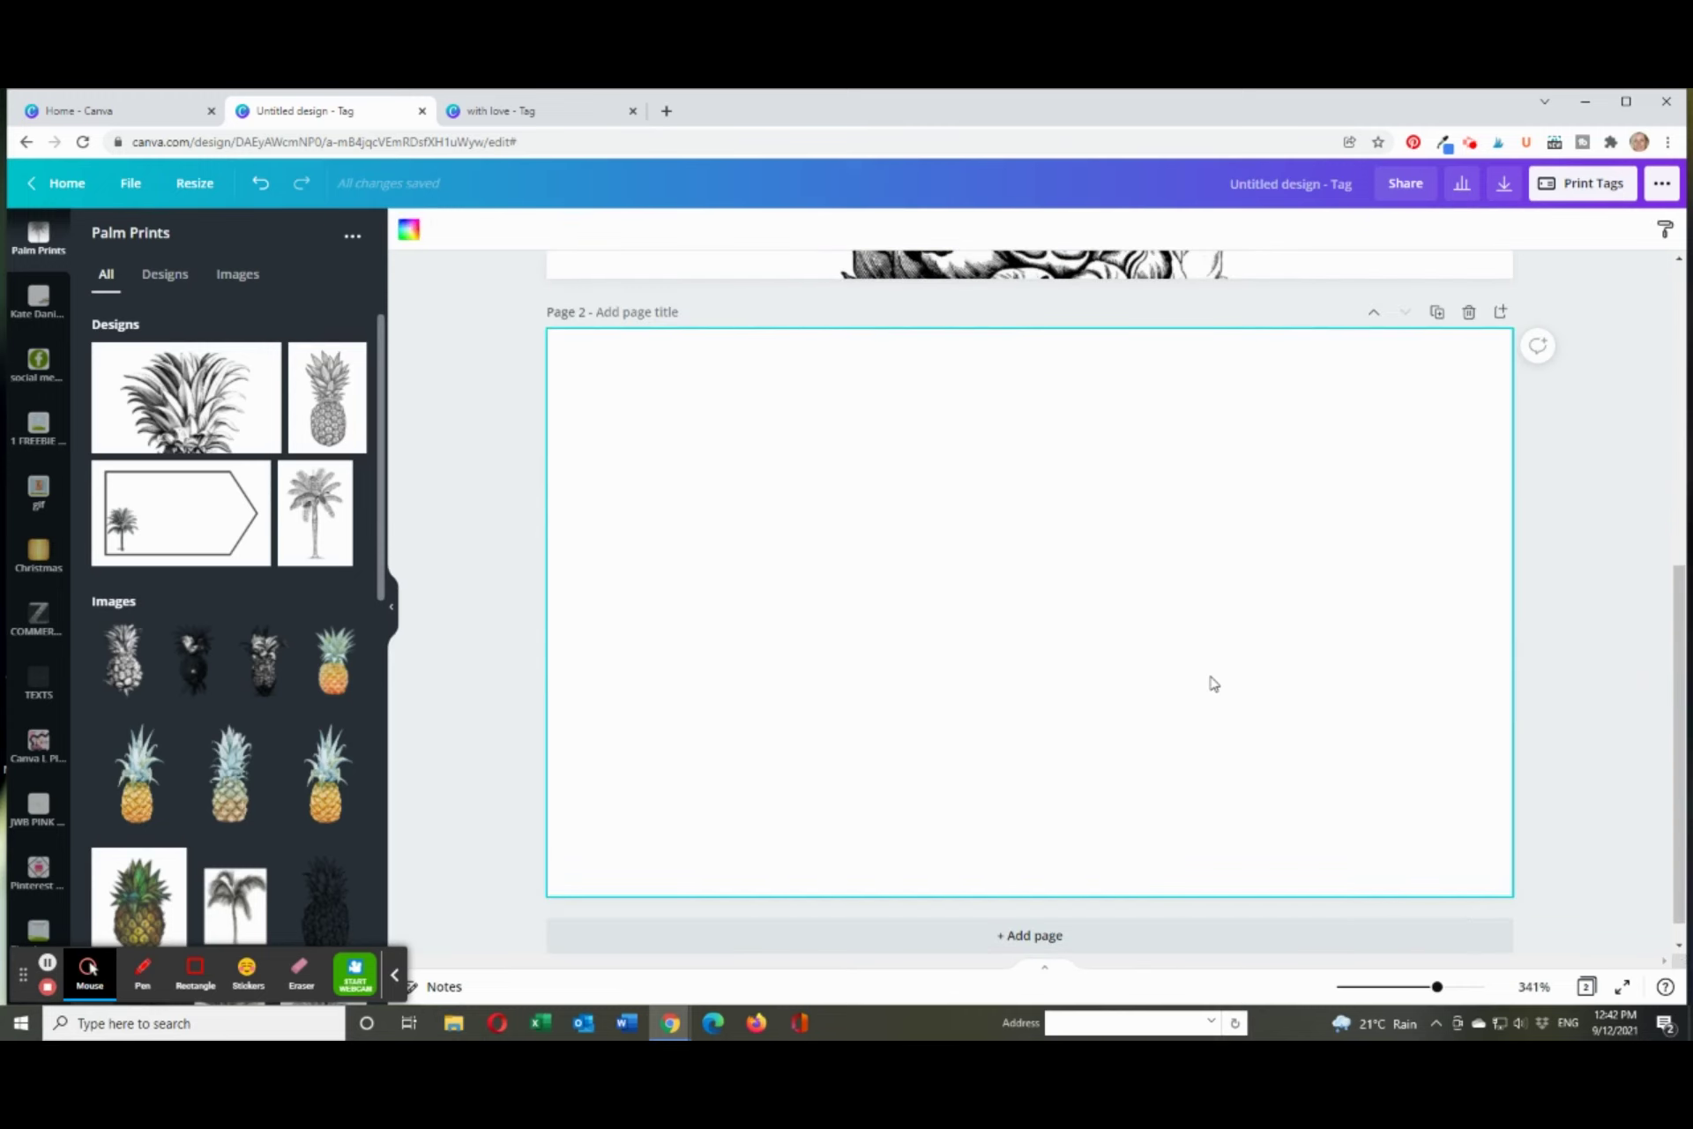
{"action": "type", "text": "t"}
{"action": "type", "text": "with love"}
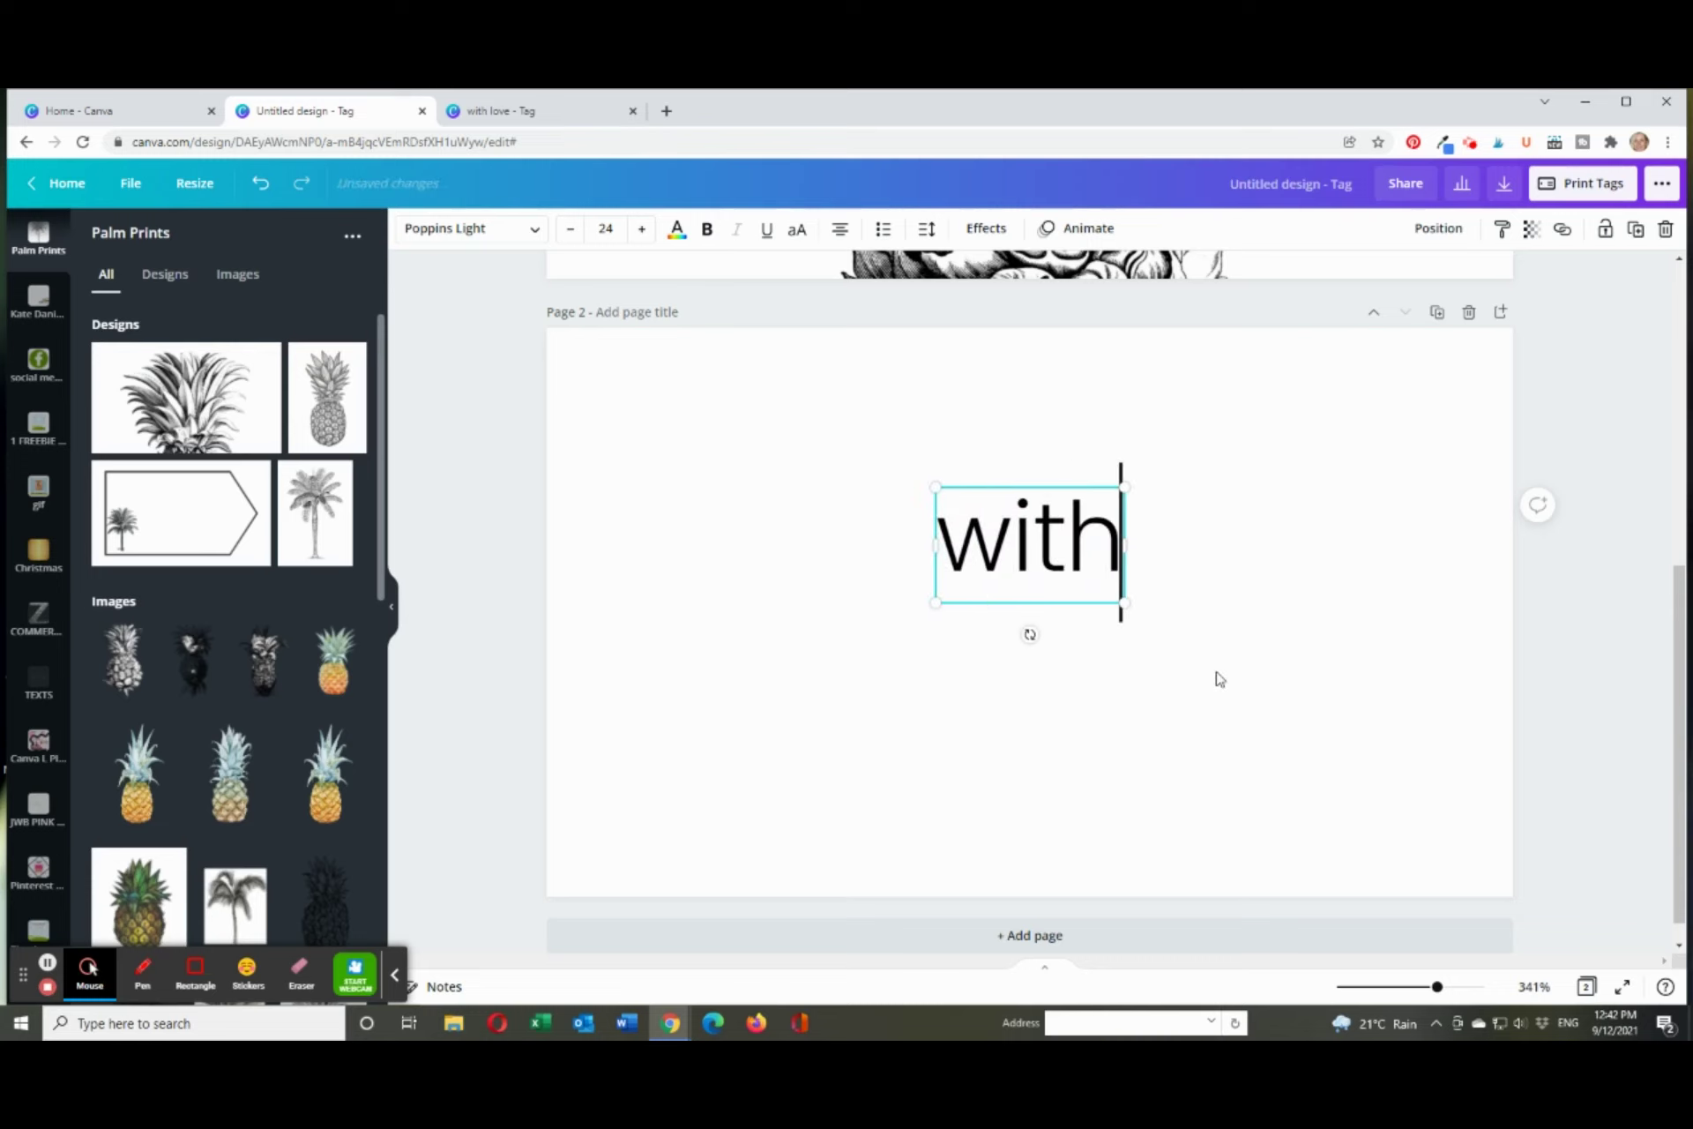
{"action": "left_click", "coordinate": [538, 229]}
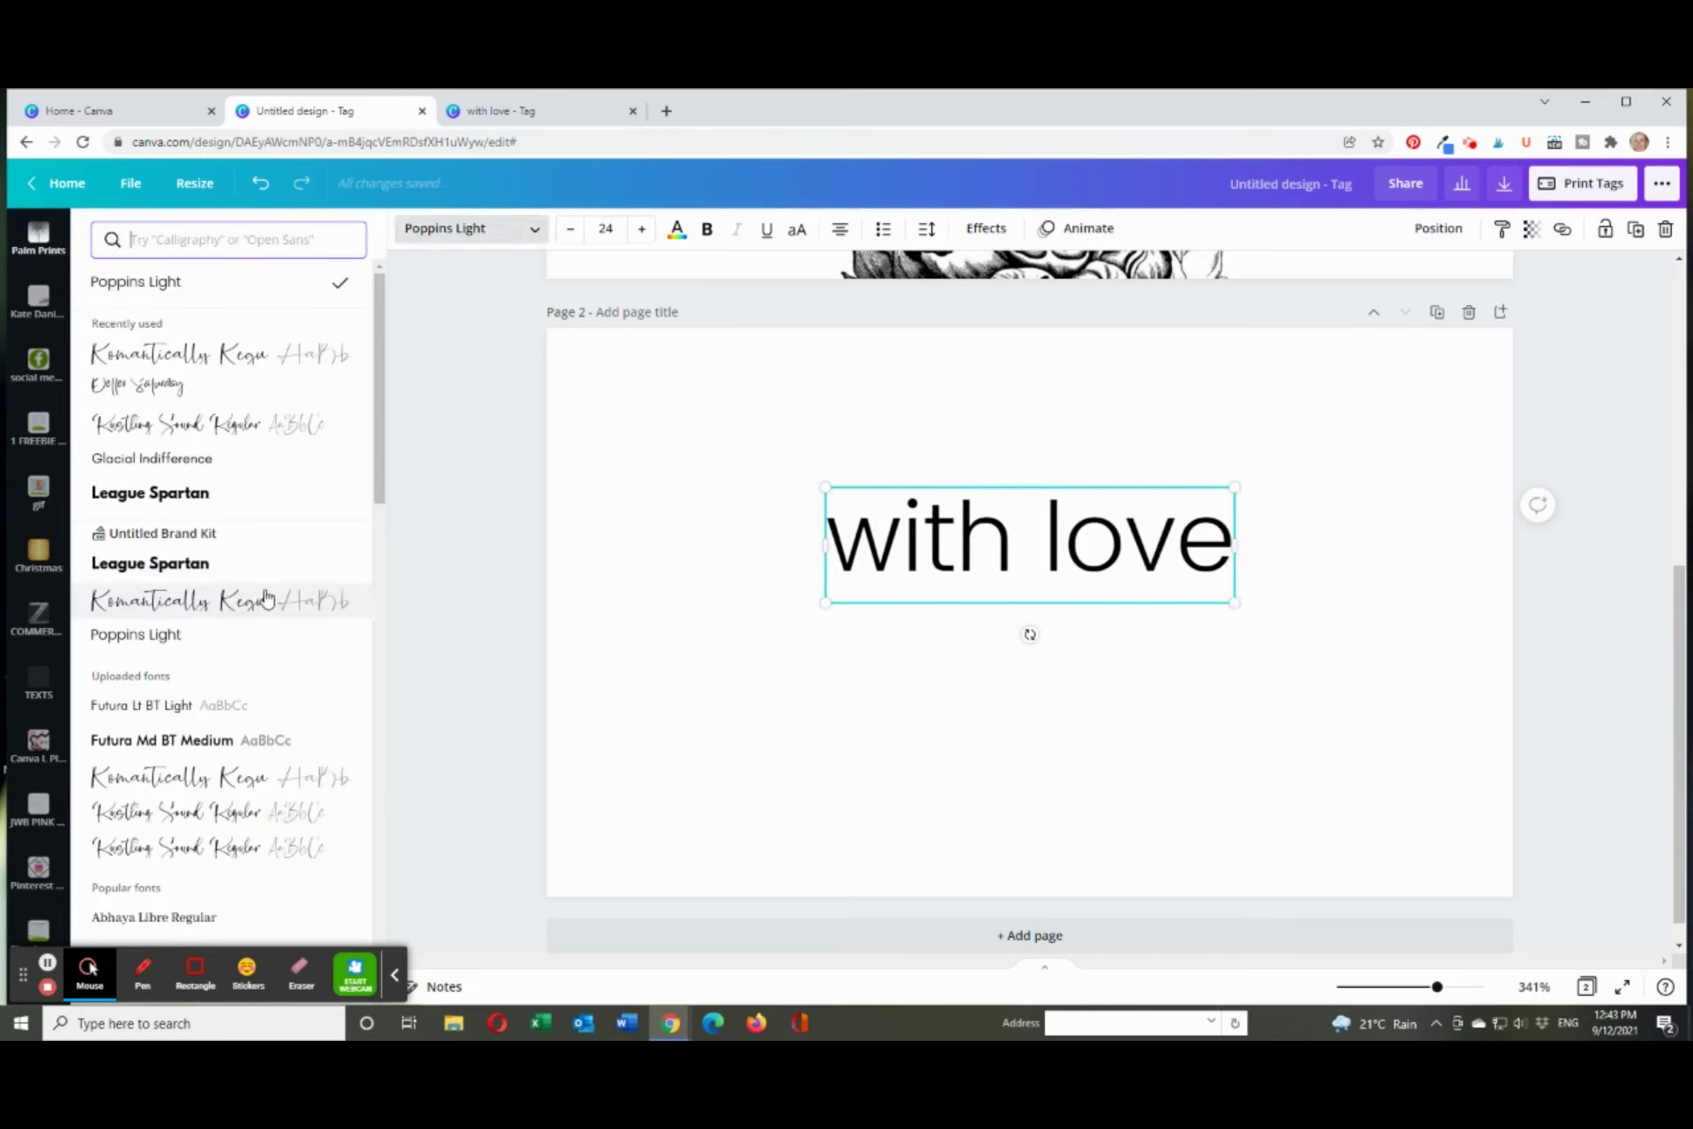
{"action": "left_click", "coordinate": [267, 600]}
- Reduce 'with love' to size 18 and move it to the centre of page 2
{"action": "left_click", "coordinate": [572, 229]}
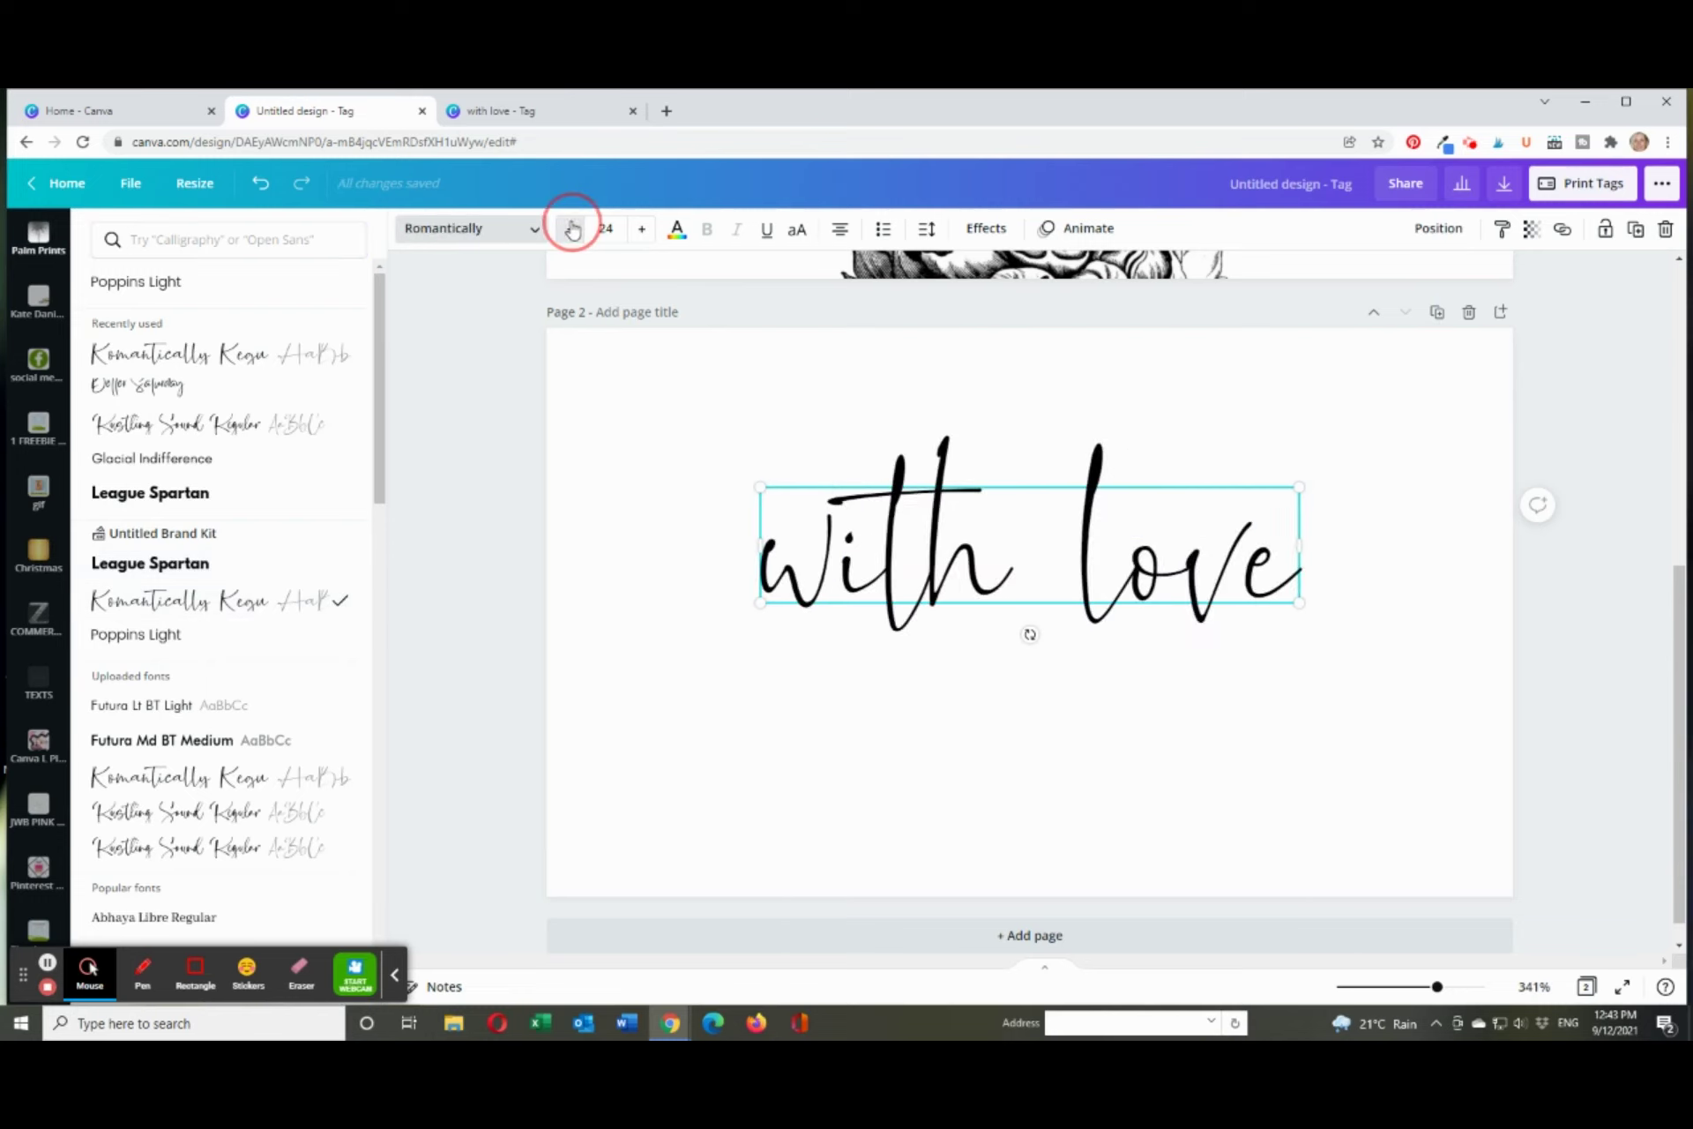
{"action": "left_click", "coordinate": [570, 229]}
{"action": "left_click", "coordinate": [571, 229]}
{"action": "left_click", "coordinate": [571, 229]}
{"action": "left_click", "coordinate": [570, 229]}
{"action": "left_click", "coordinate": [570, 229]}
{"action": "left_click", "coordinate": [570, 231]}
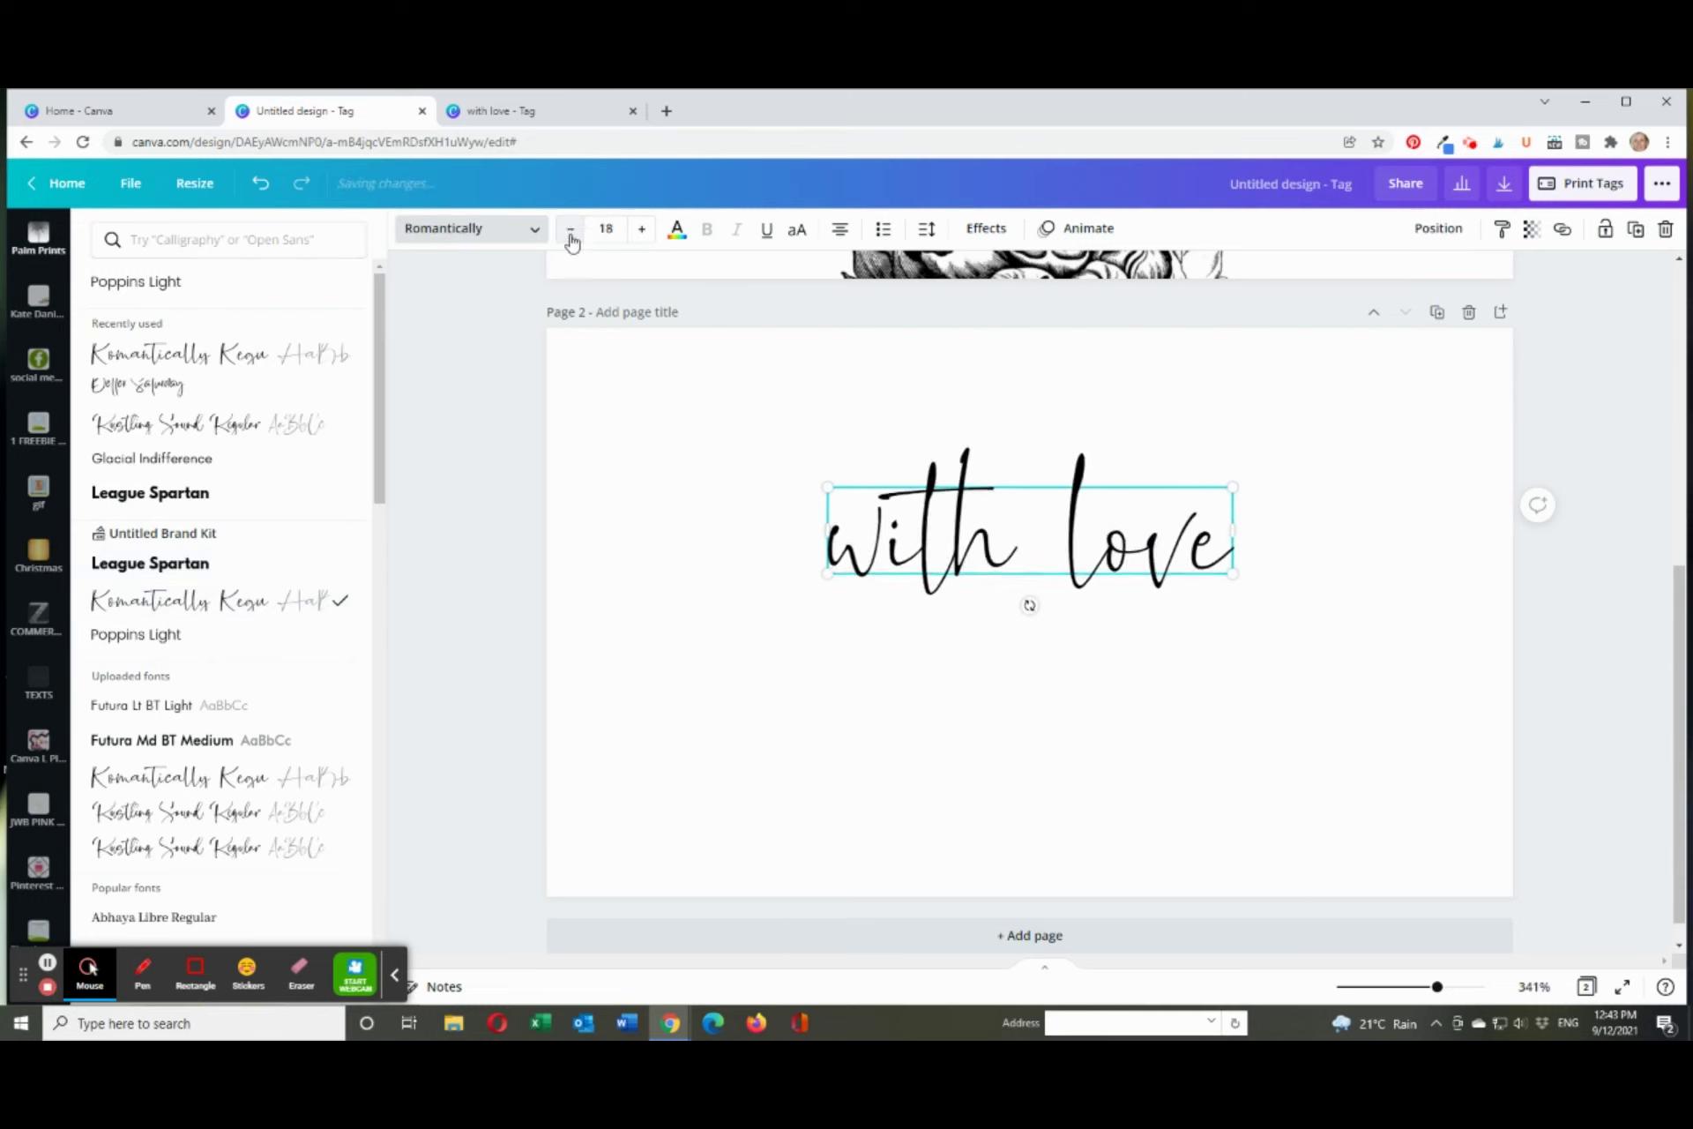
{"action": "left_click", "coordinate": [1028, 567]}
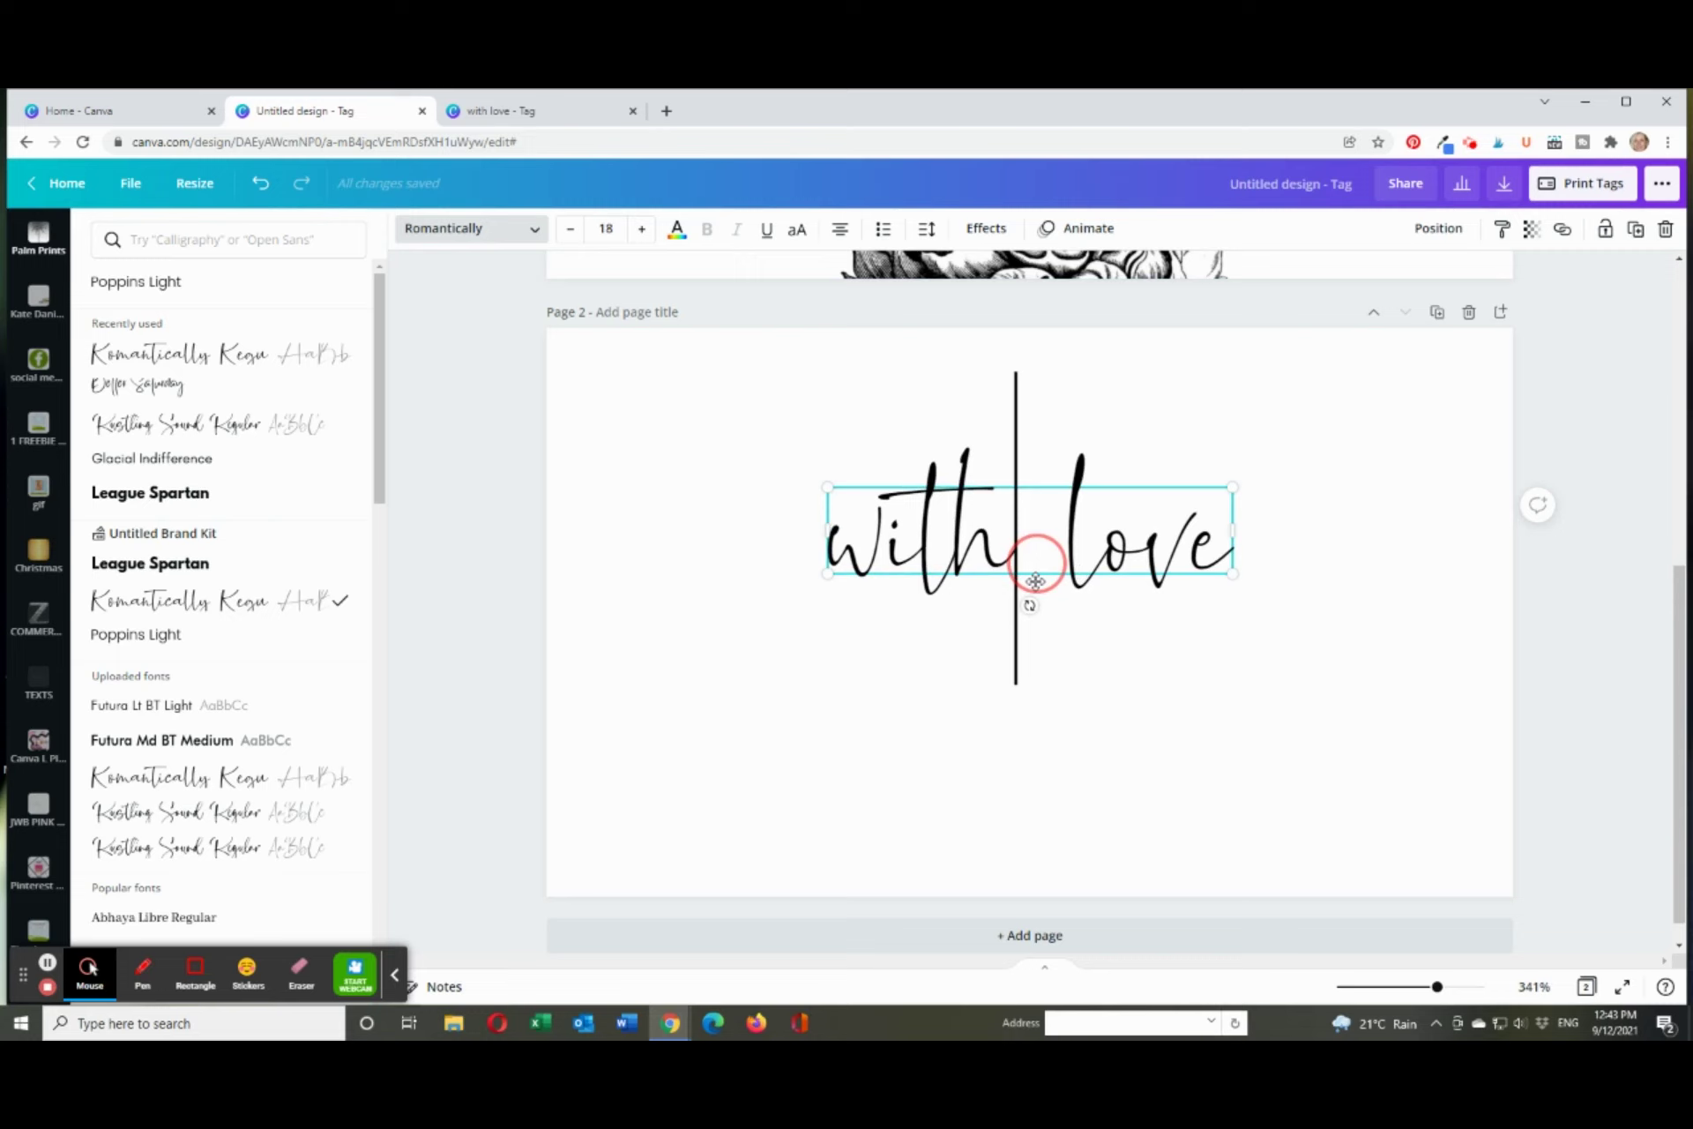
{"action": "key", "text": "shift+End"}
{"action": "left_click", "coordinate": [919, 653]}
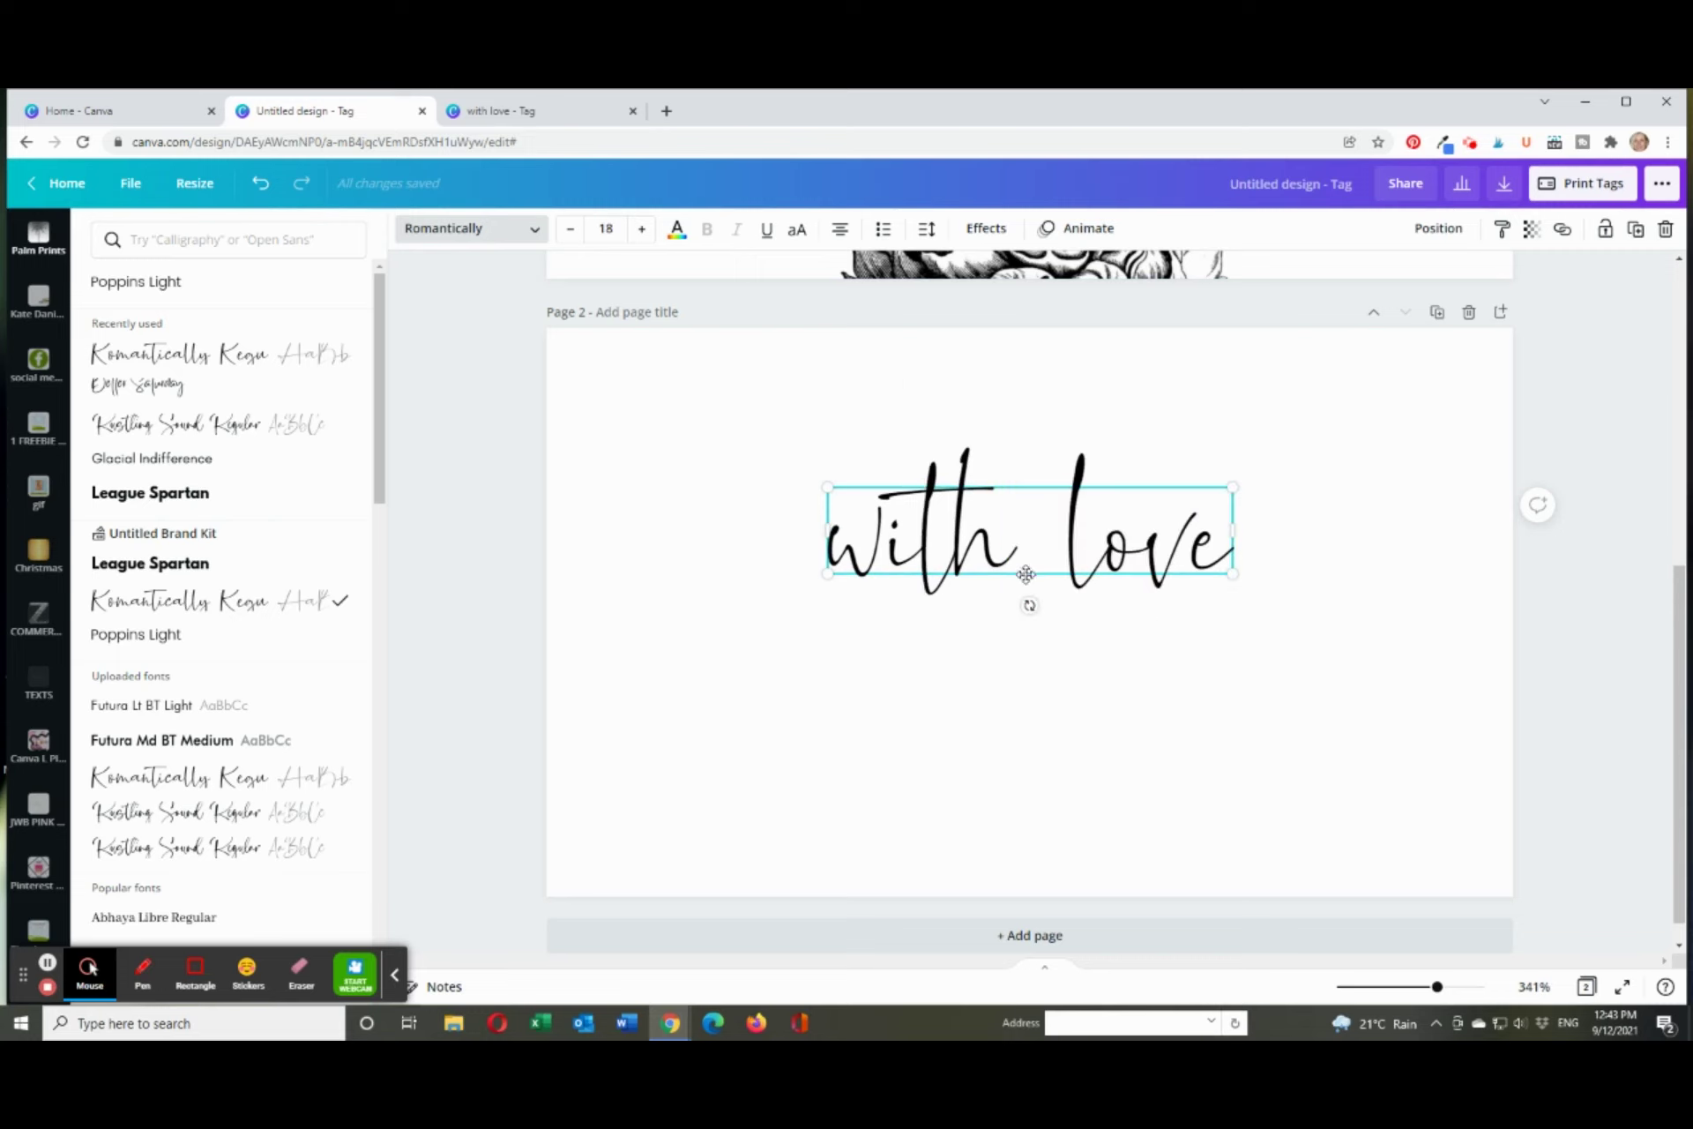
{"action": "left_click_drag", "start_coordinate": [1024, 574], "coordinate": [1030, 662]}
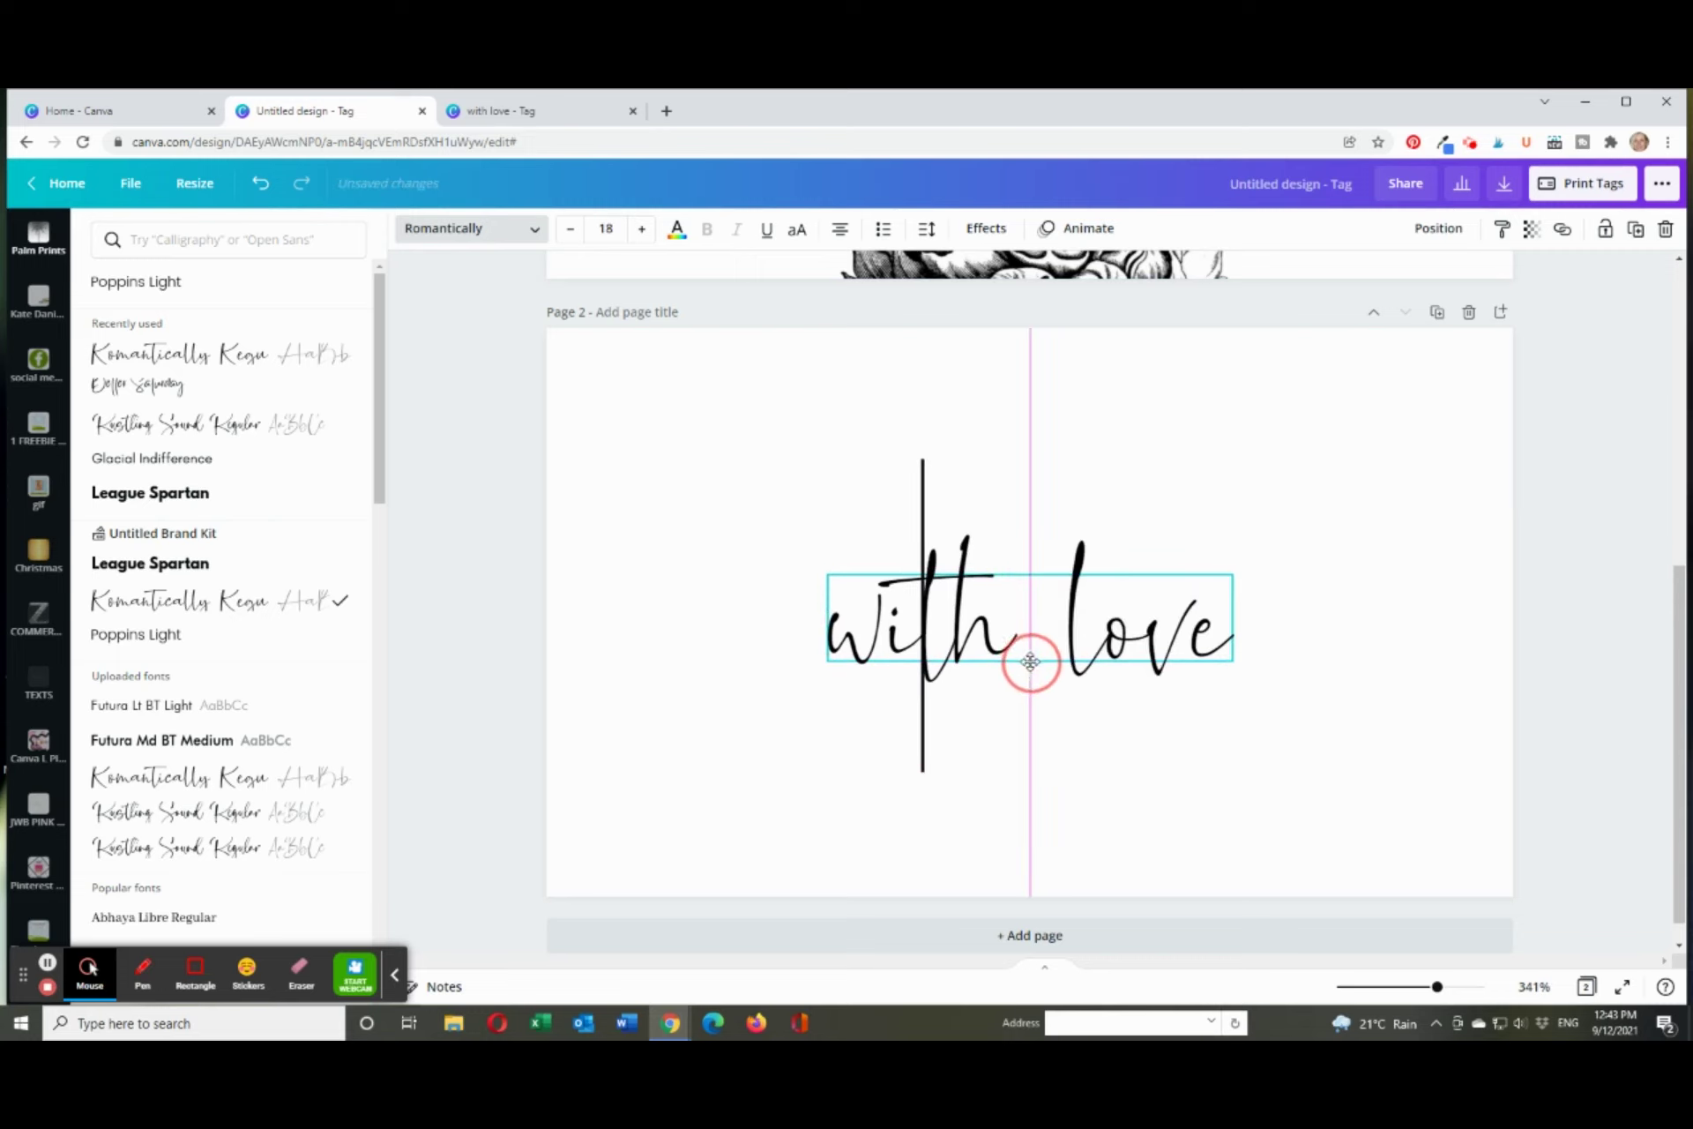
{"action": "key", "text": "Escape"}
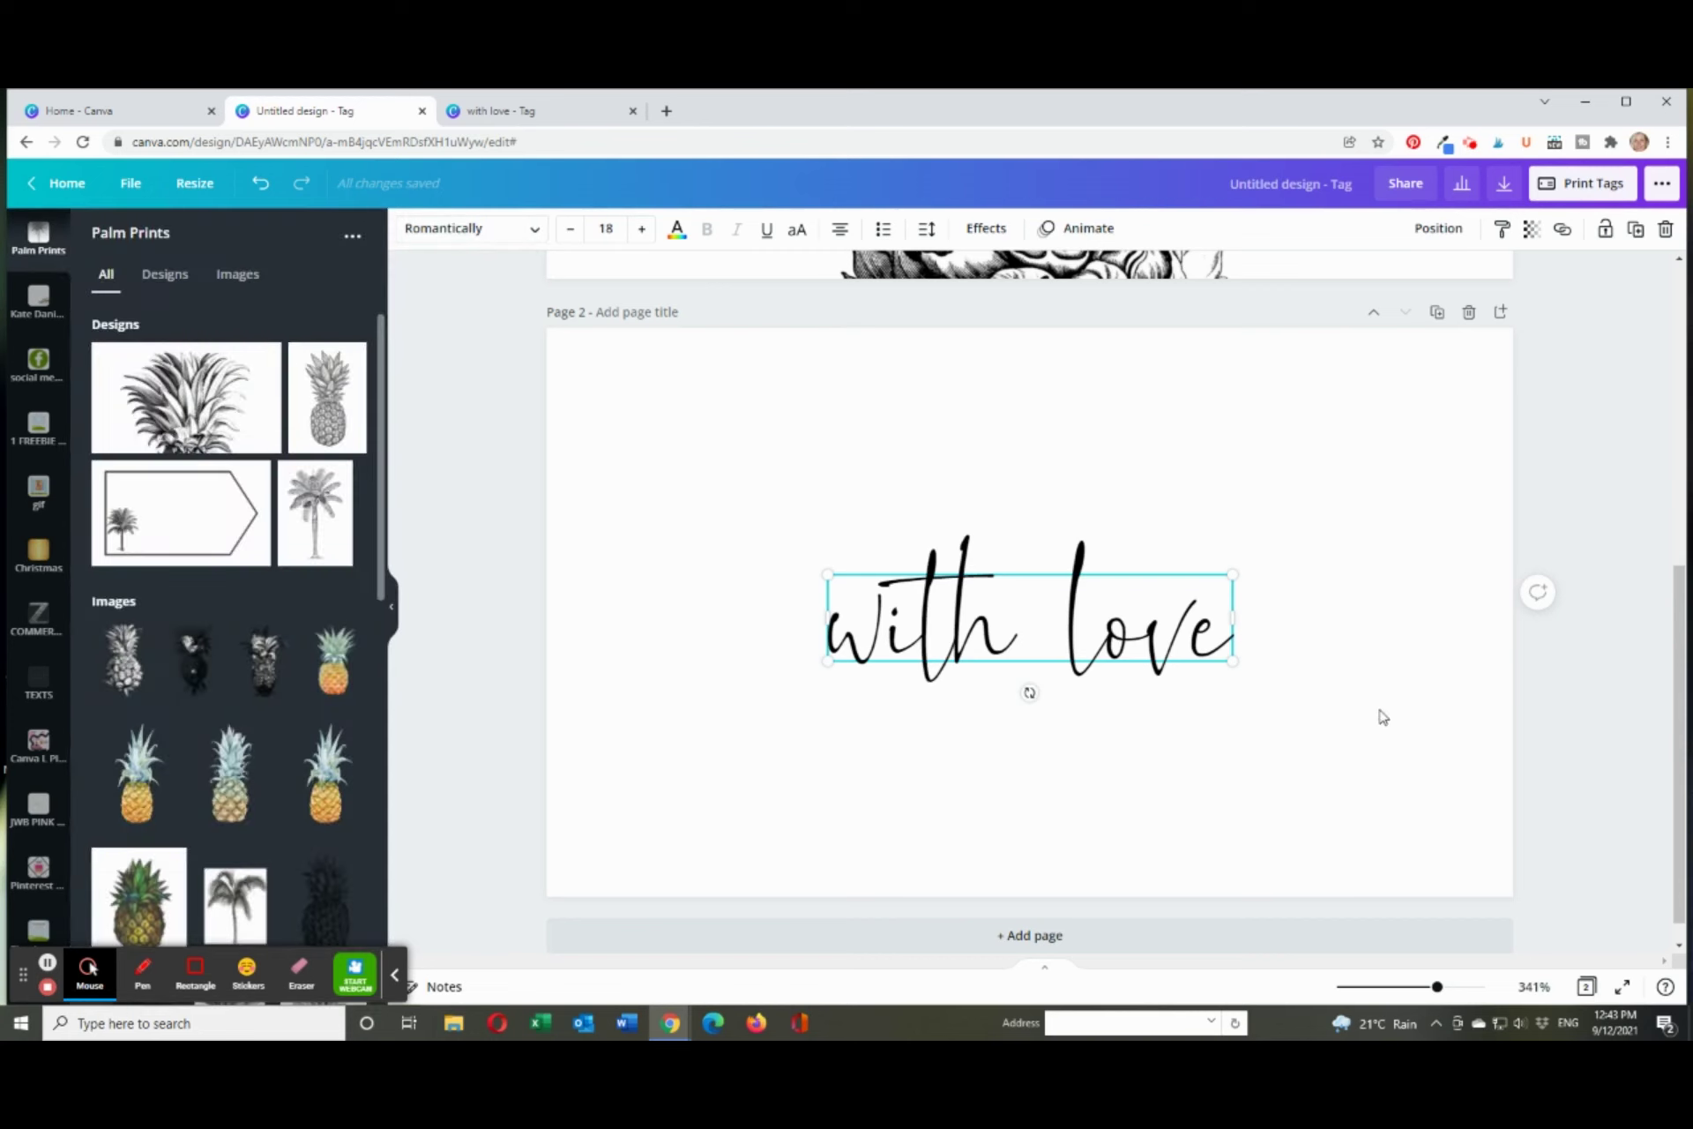
- Search the Elements library for 'squiggle'
{"action": "left_click", "coordinate": [494, 681]}
{"action": "scroll", "coordinate": [68, 355], "scroll_direction": "up", "scroll_amount": 5}
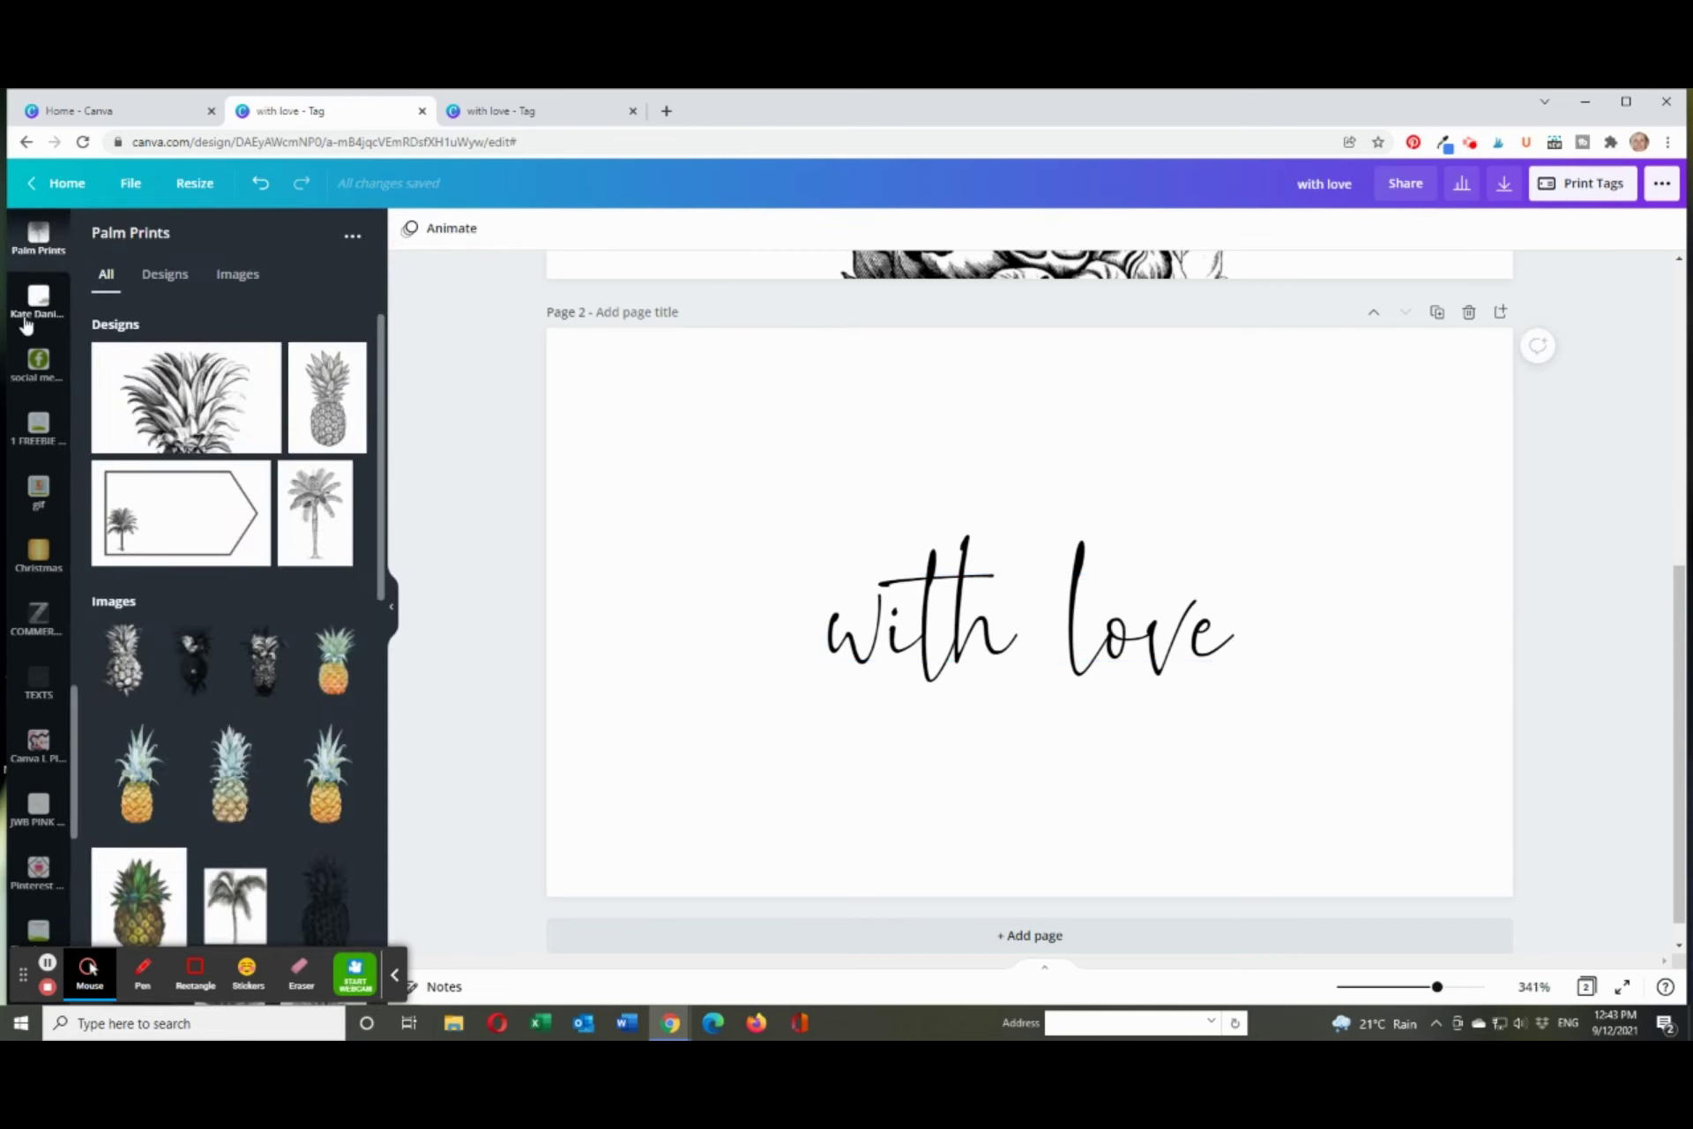
{"action": "scroll", "coordinate": [61, 343], "scroll_direction": "up", "scroll_amount": 8}
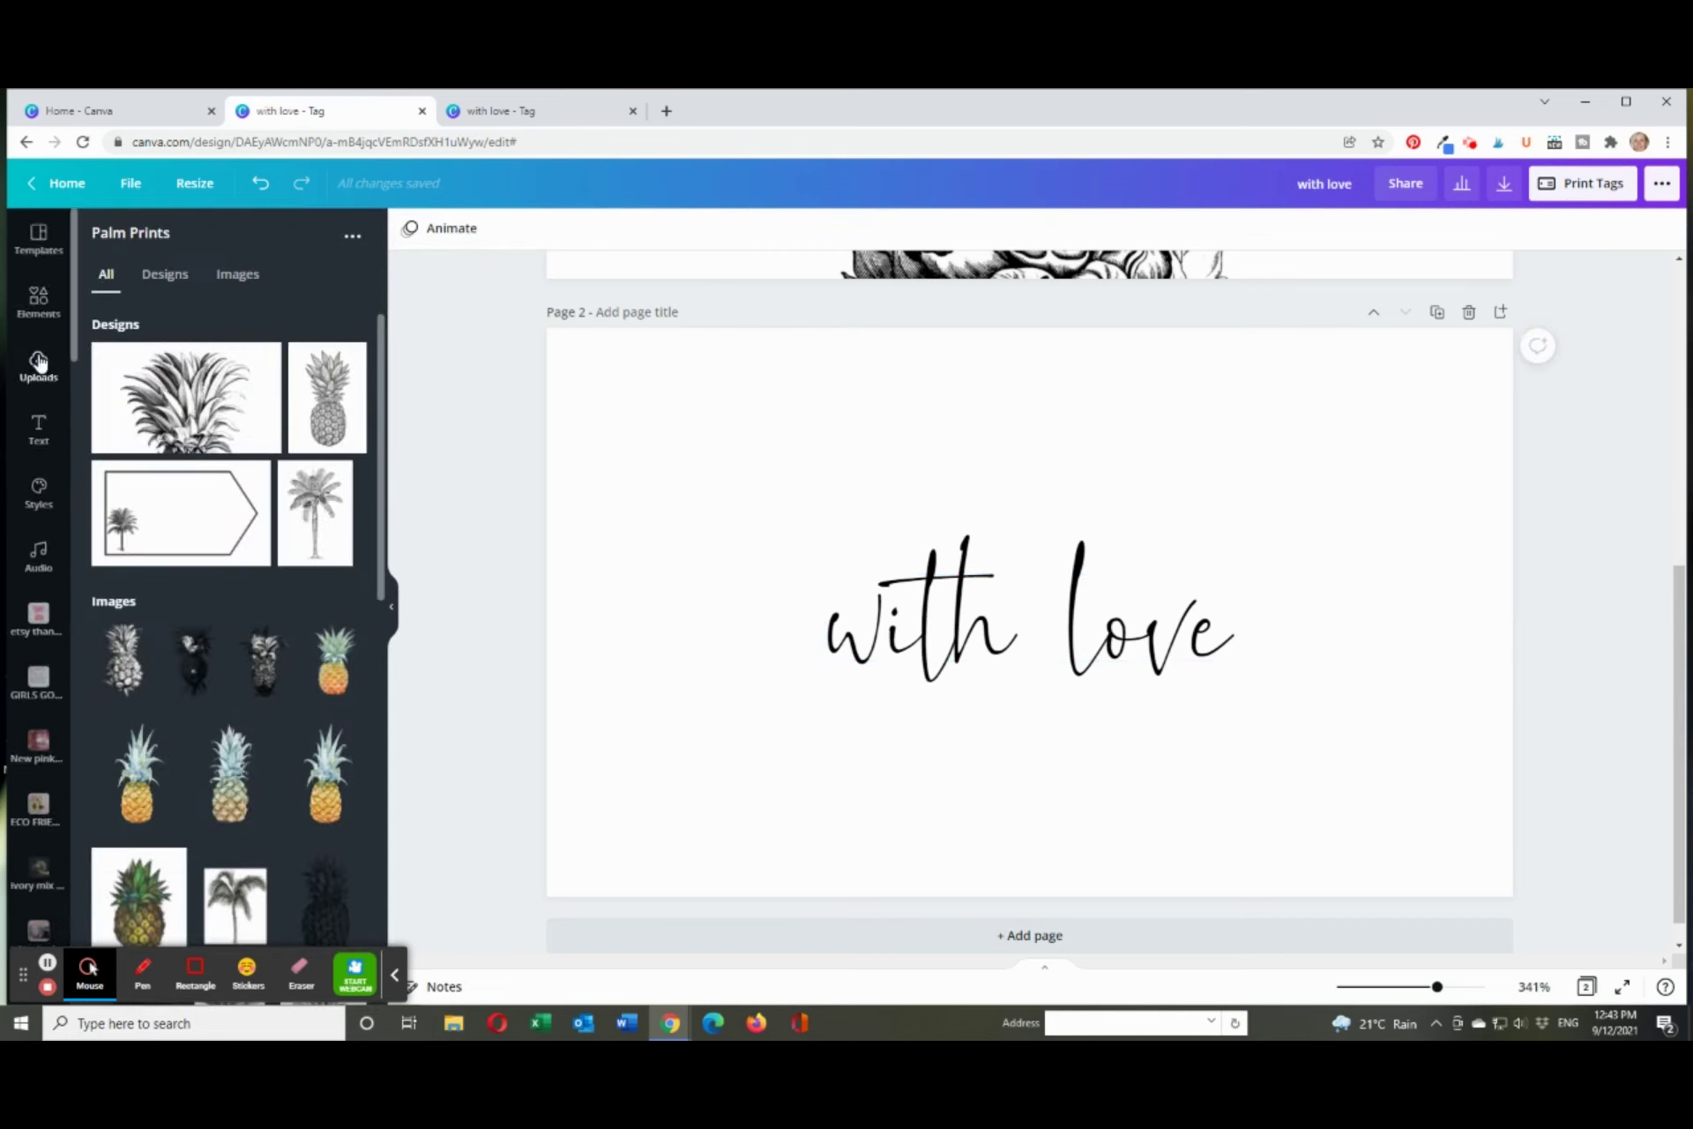
{"action": "left_click", "coordinate": [46, 313]}
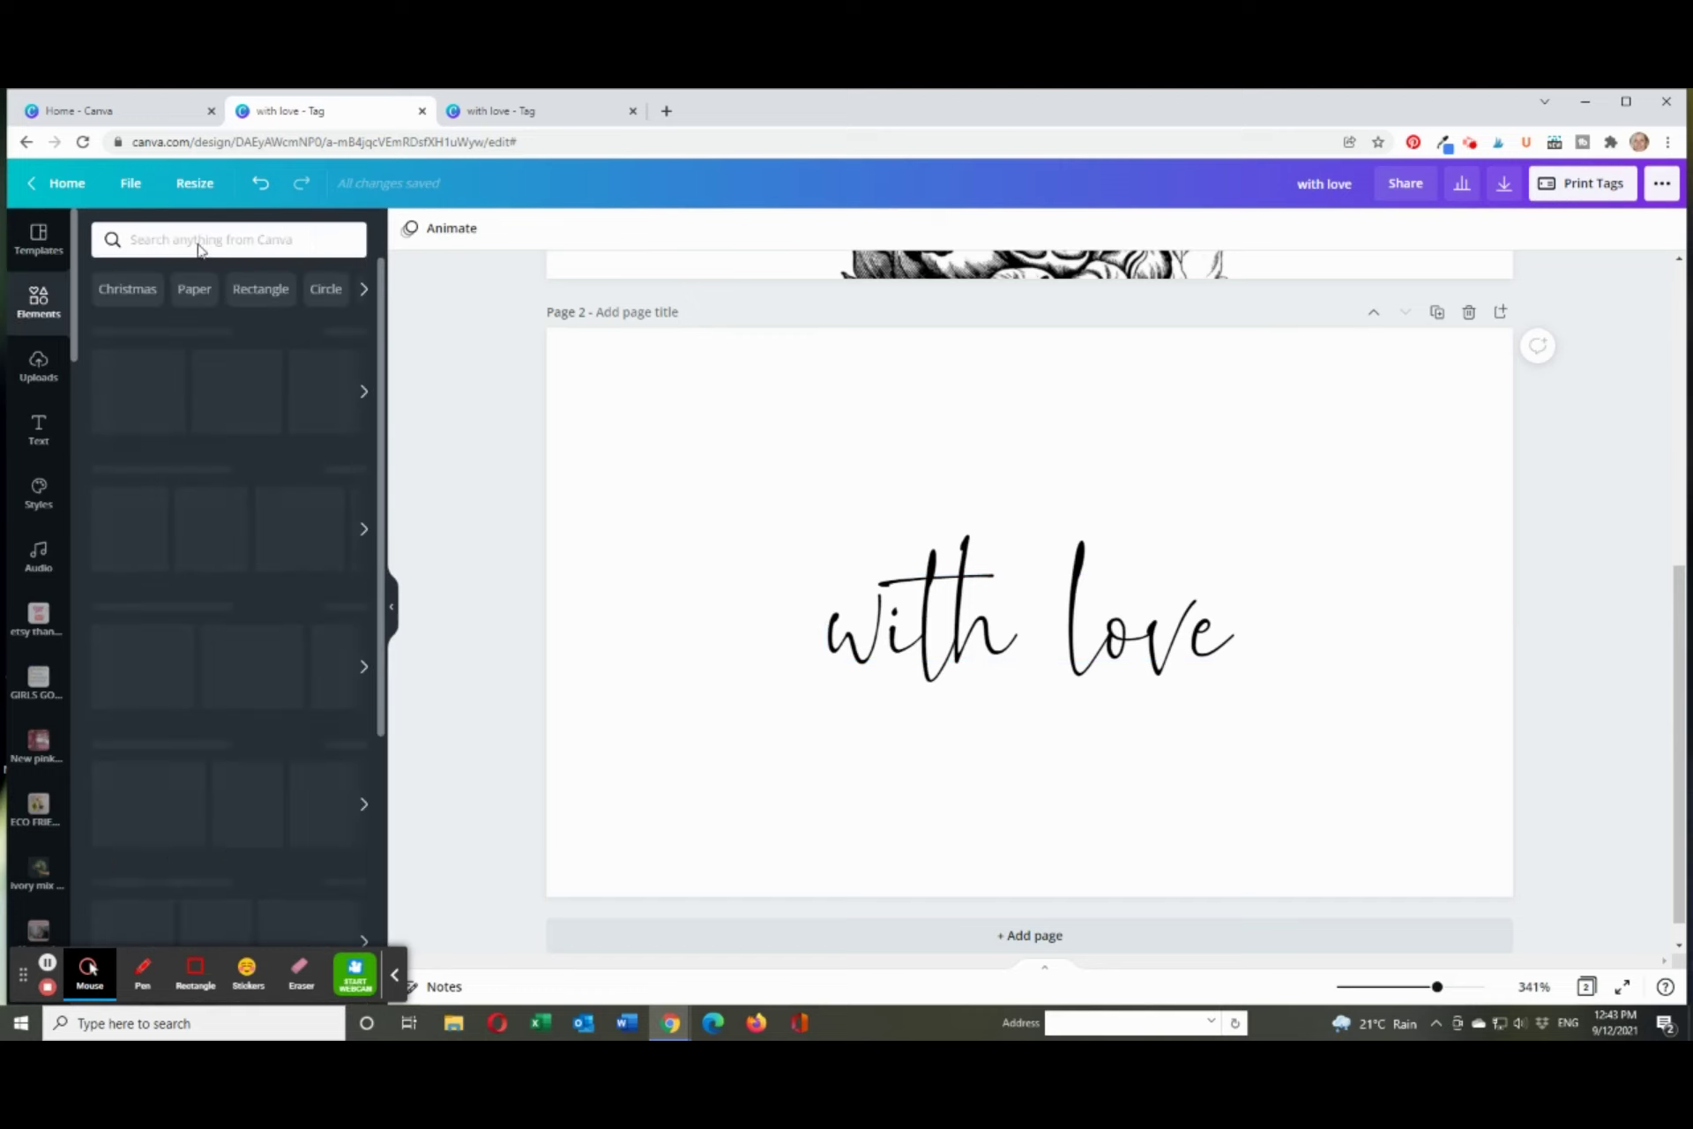
{"action": "left_click", "coordinate": [192, 239]}
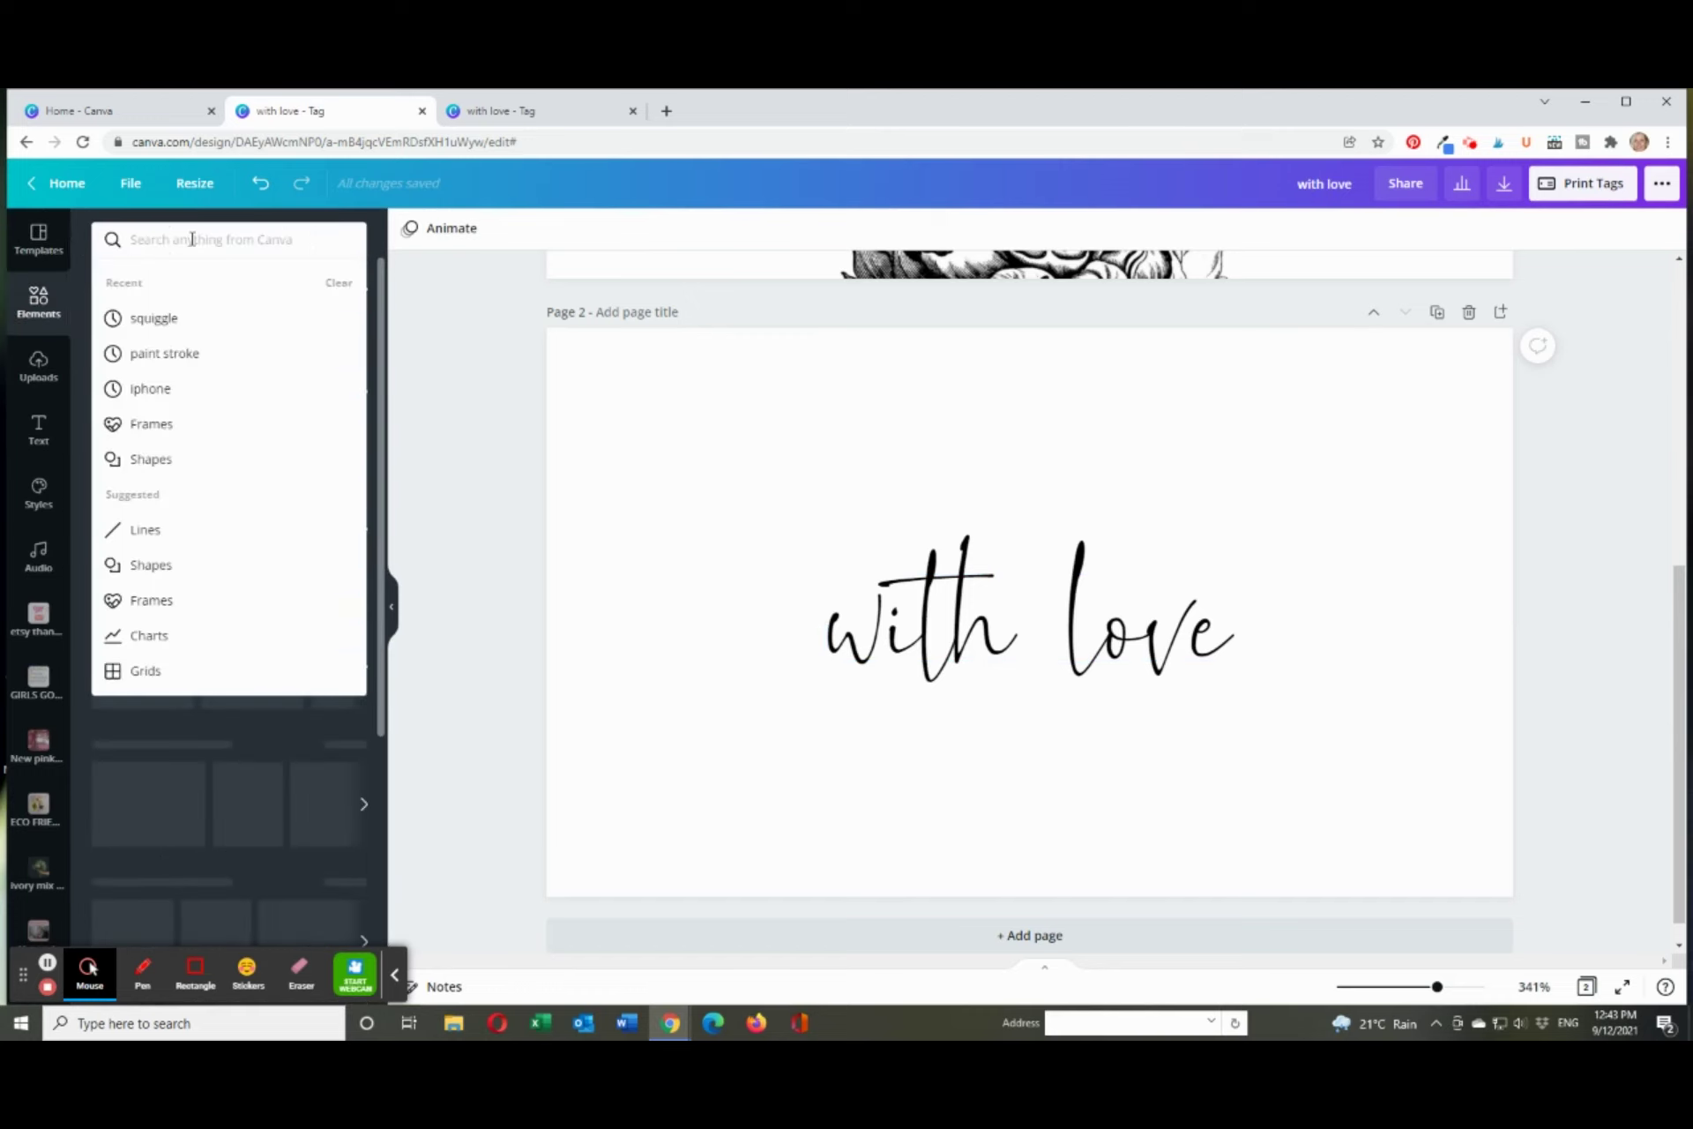
{"action": "type", "text": "squiggle"}
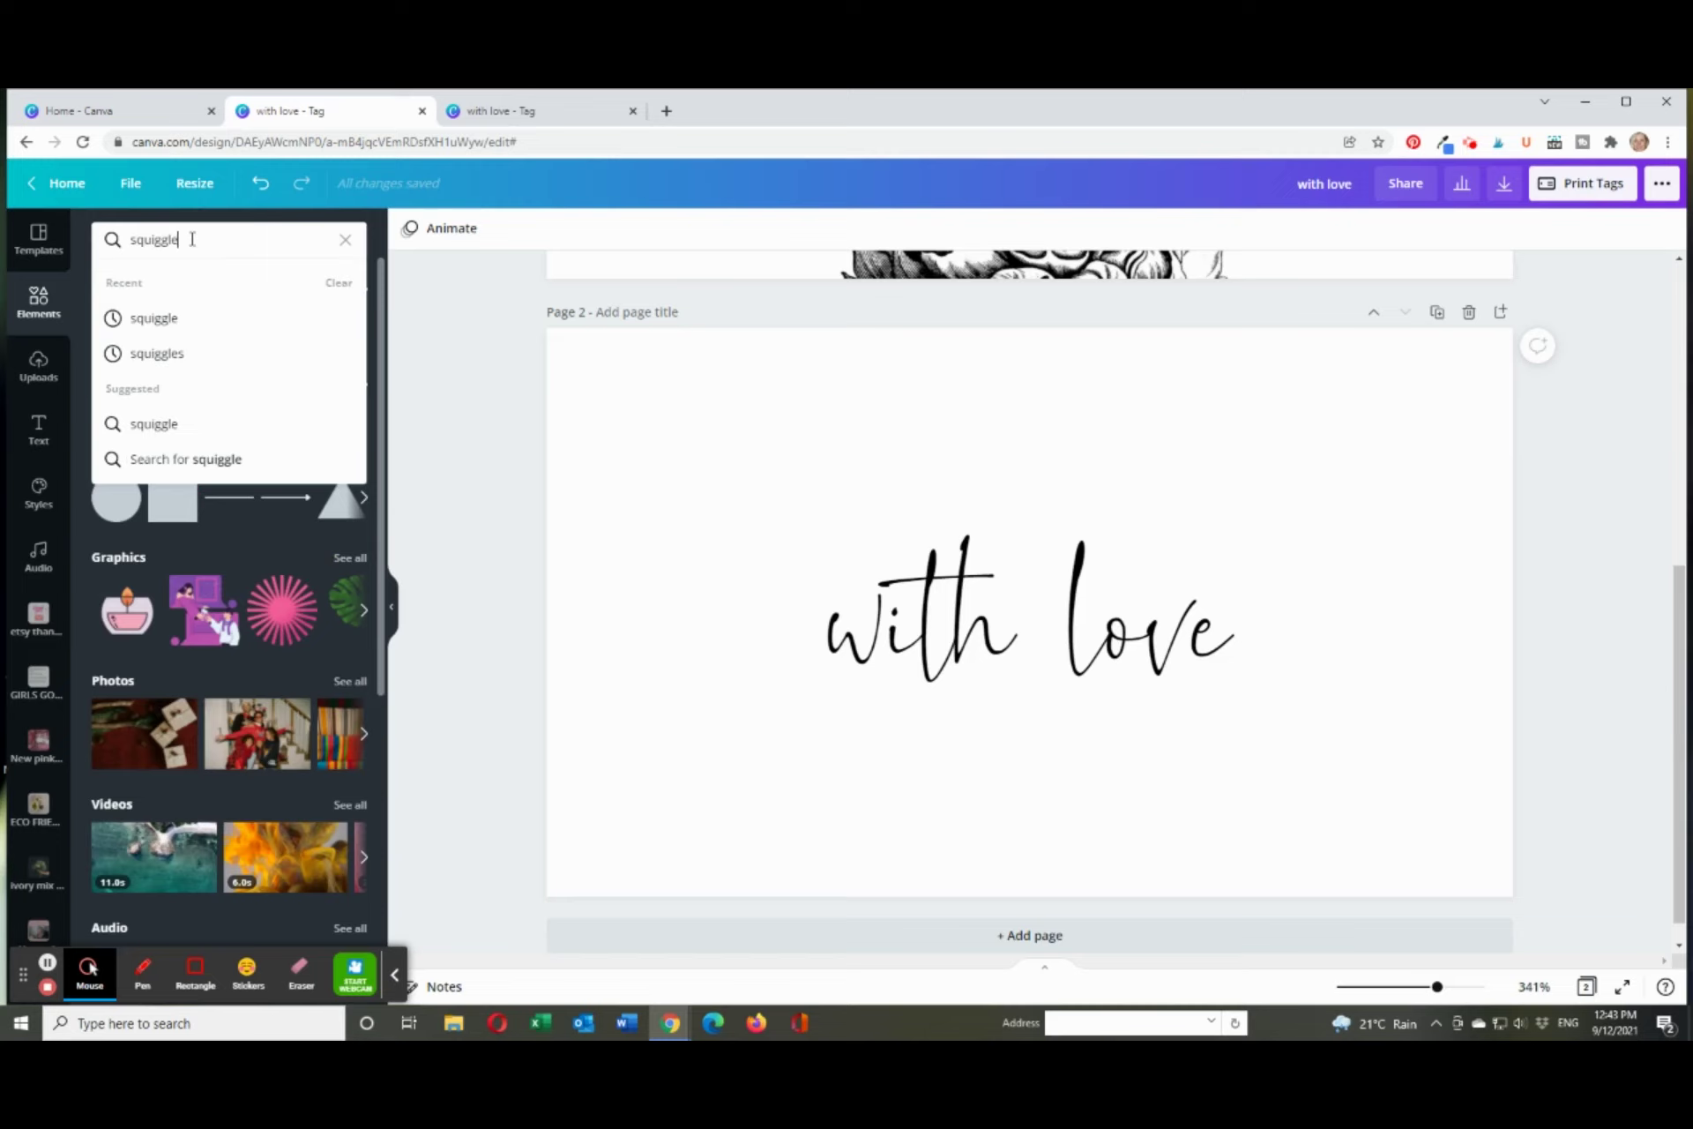
{"action": "key", "text": "Return"}
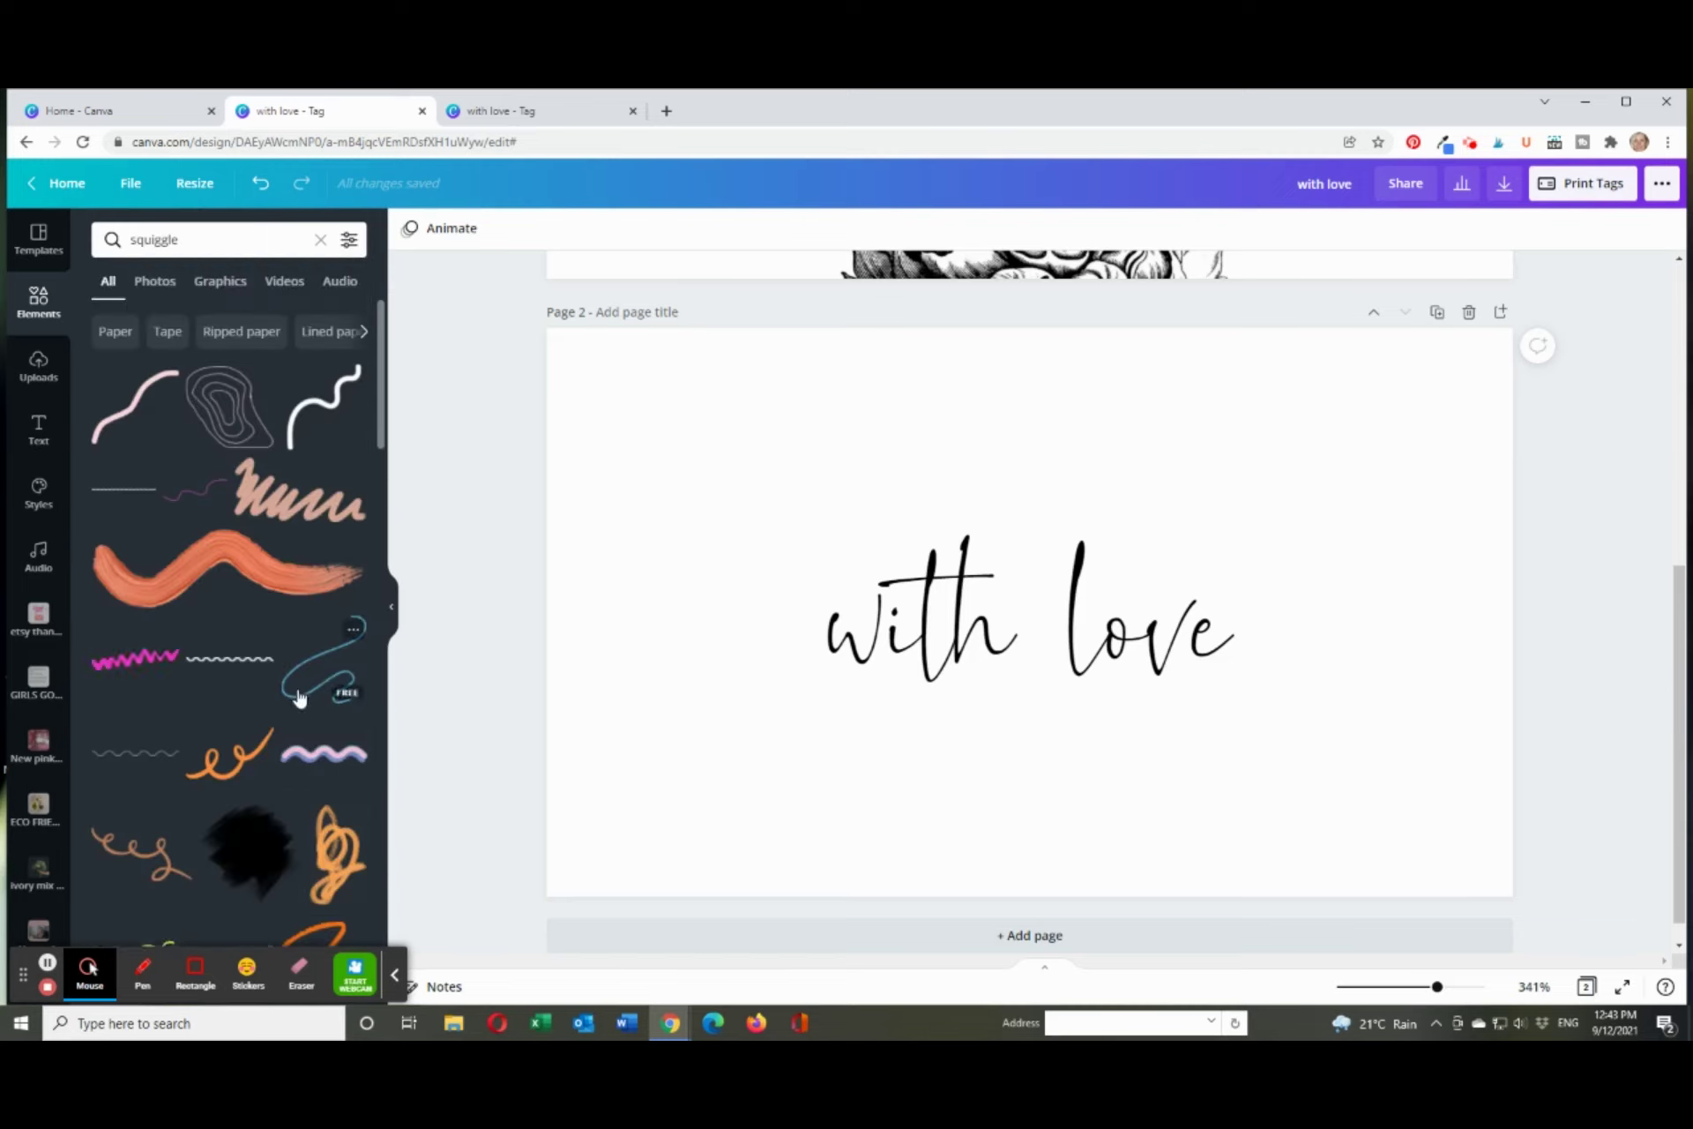
- Filter the squiggle results to Photos and scroll through them
{"action": "scroll", "coordinate": [300, 697], "scroll_direction": "down", "scroll_amount": 4}
{"action": "scroll", "coordinate": [298, 703], "scroll_direction": "down", "scroll_amount": 3}
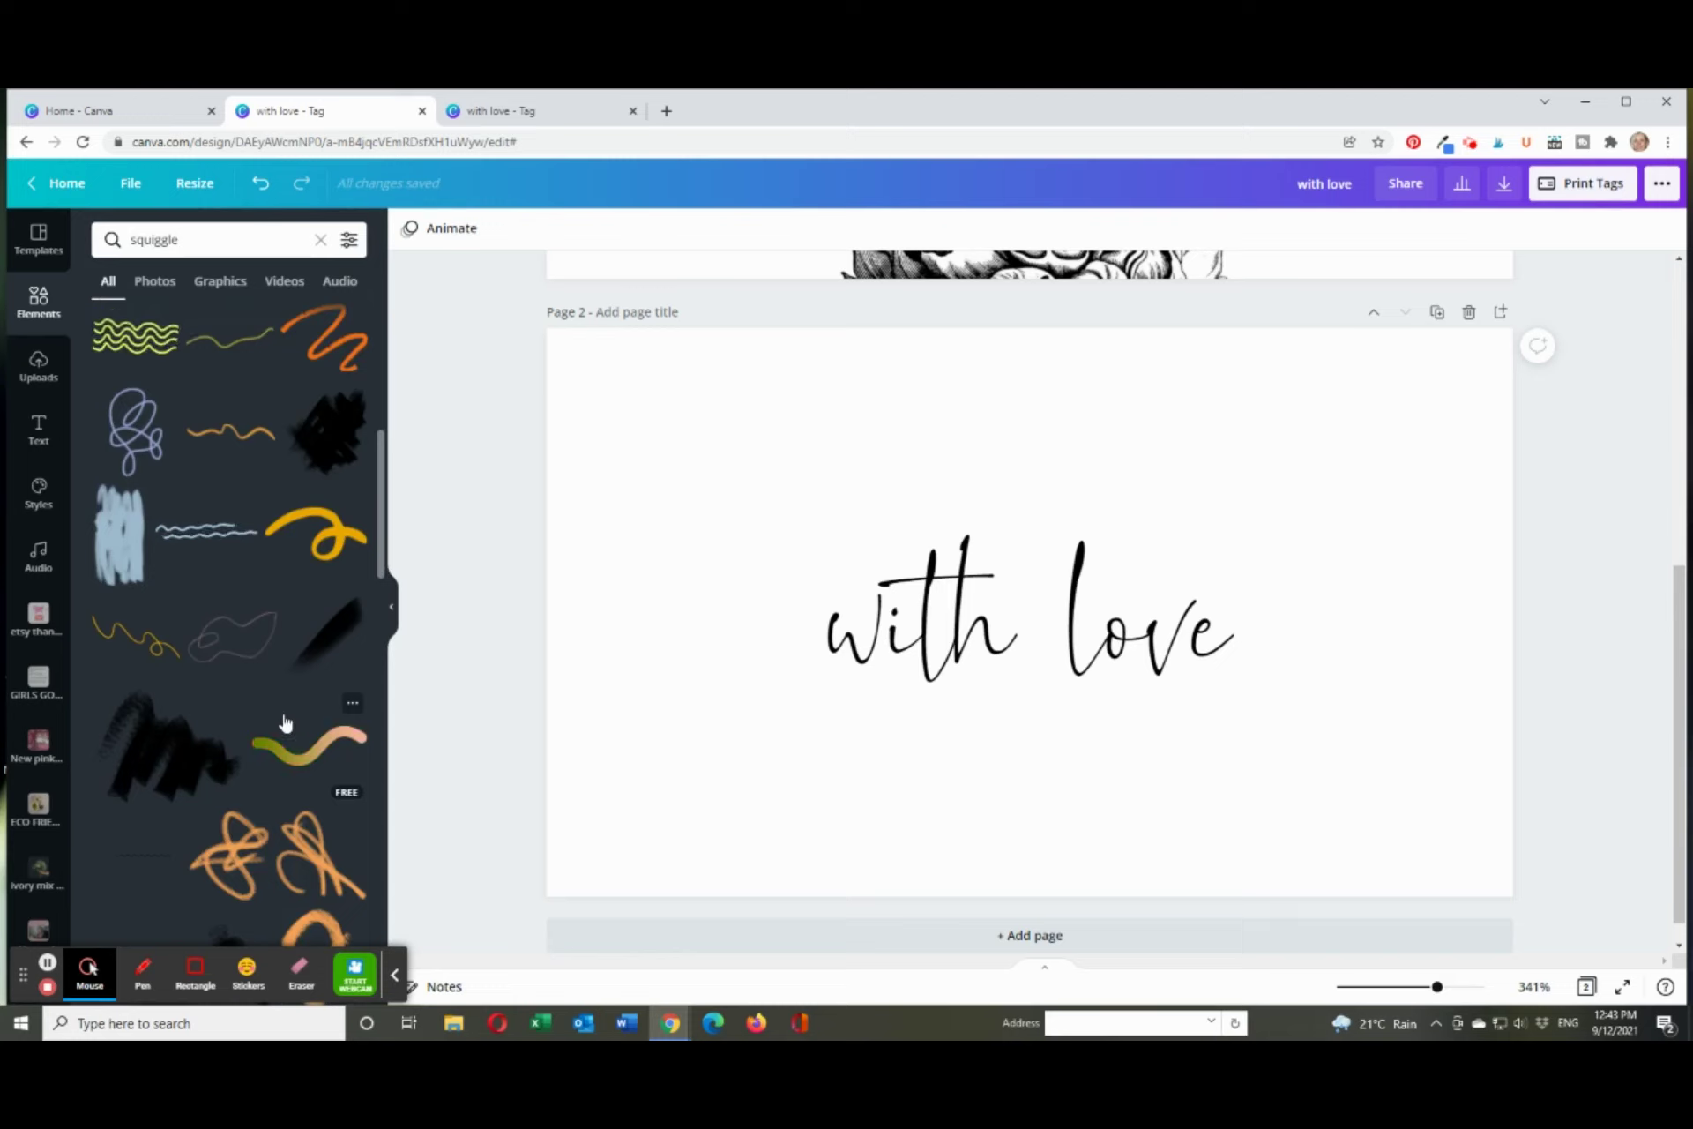
{"action": "scroll", "coordinate": [284, 719], "scroll_direction": "down", "scroll_amount": 2}
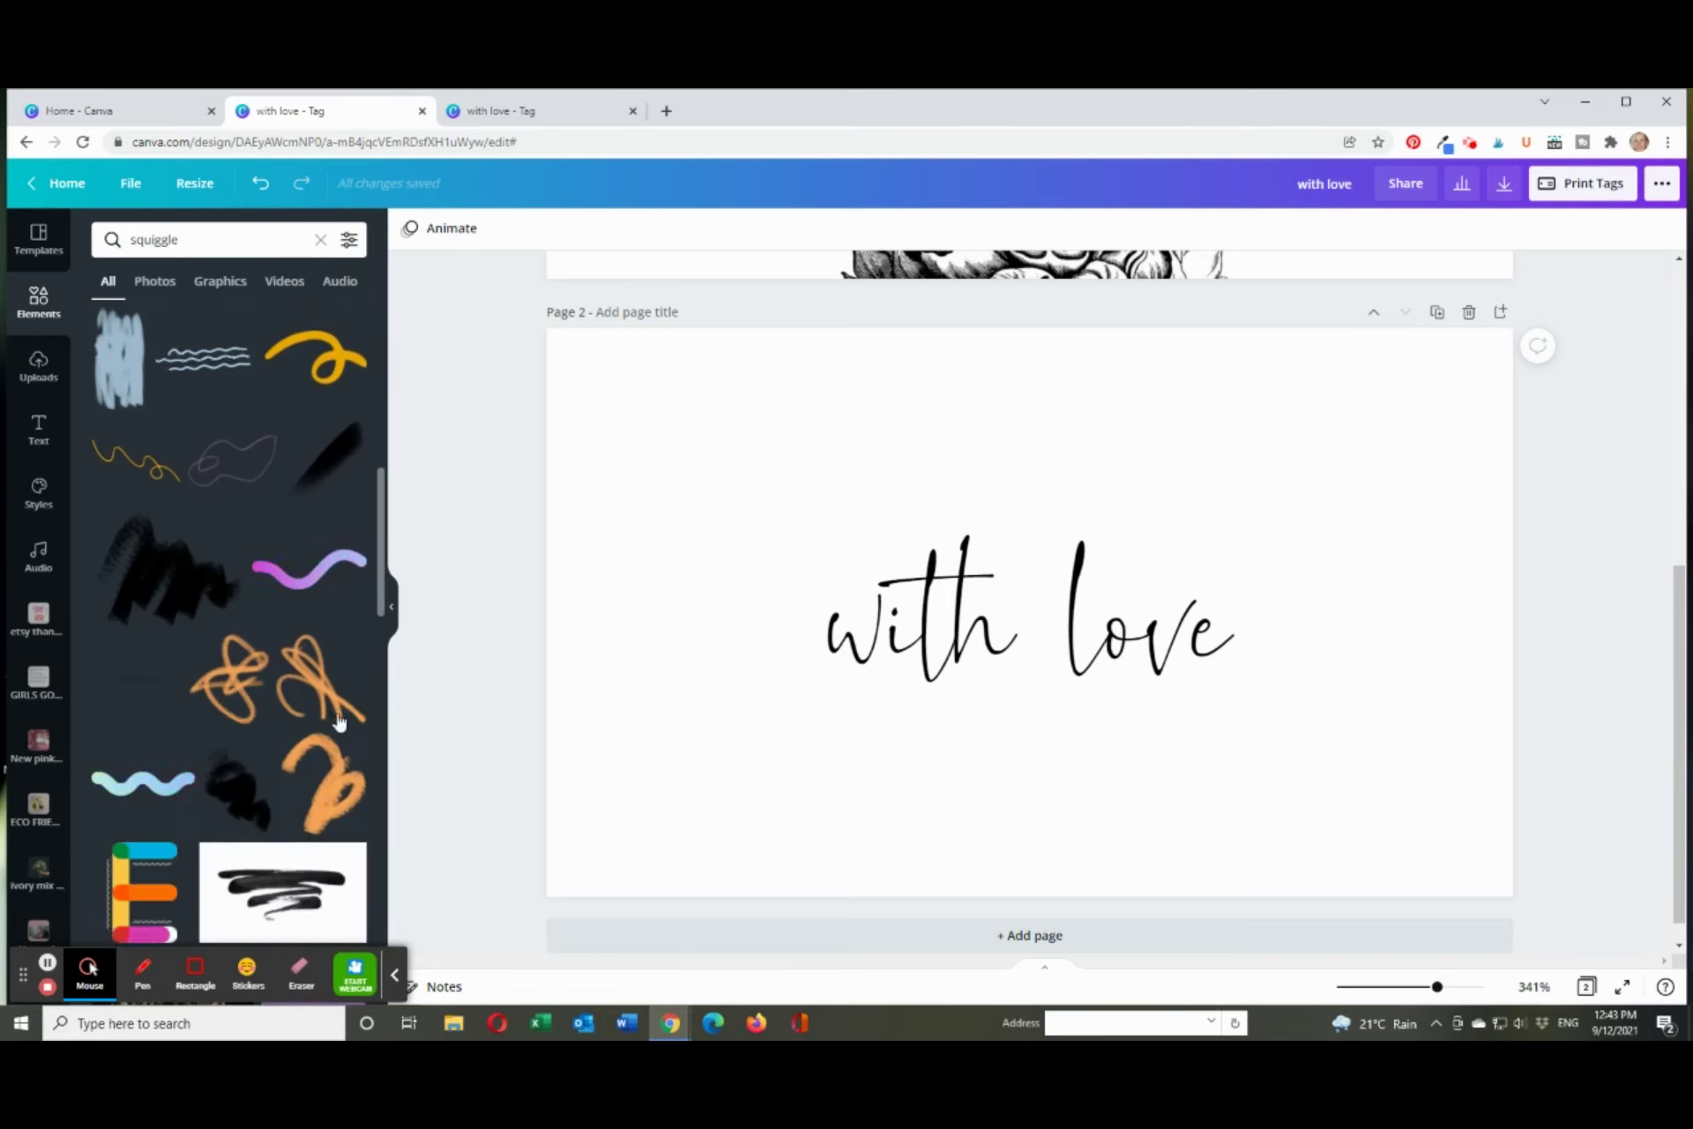
{"action": "scroll", "coordinate": [262, 399], "scroll_direction": "up", "scroll_amount": 3}
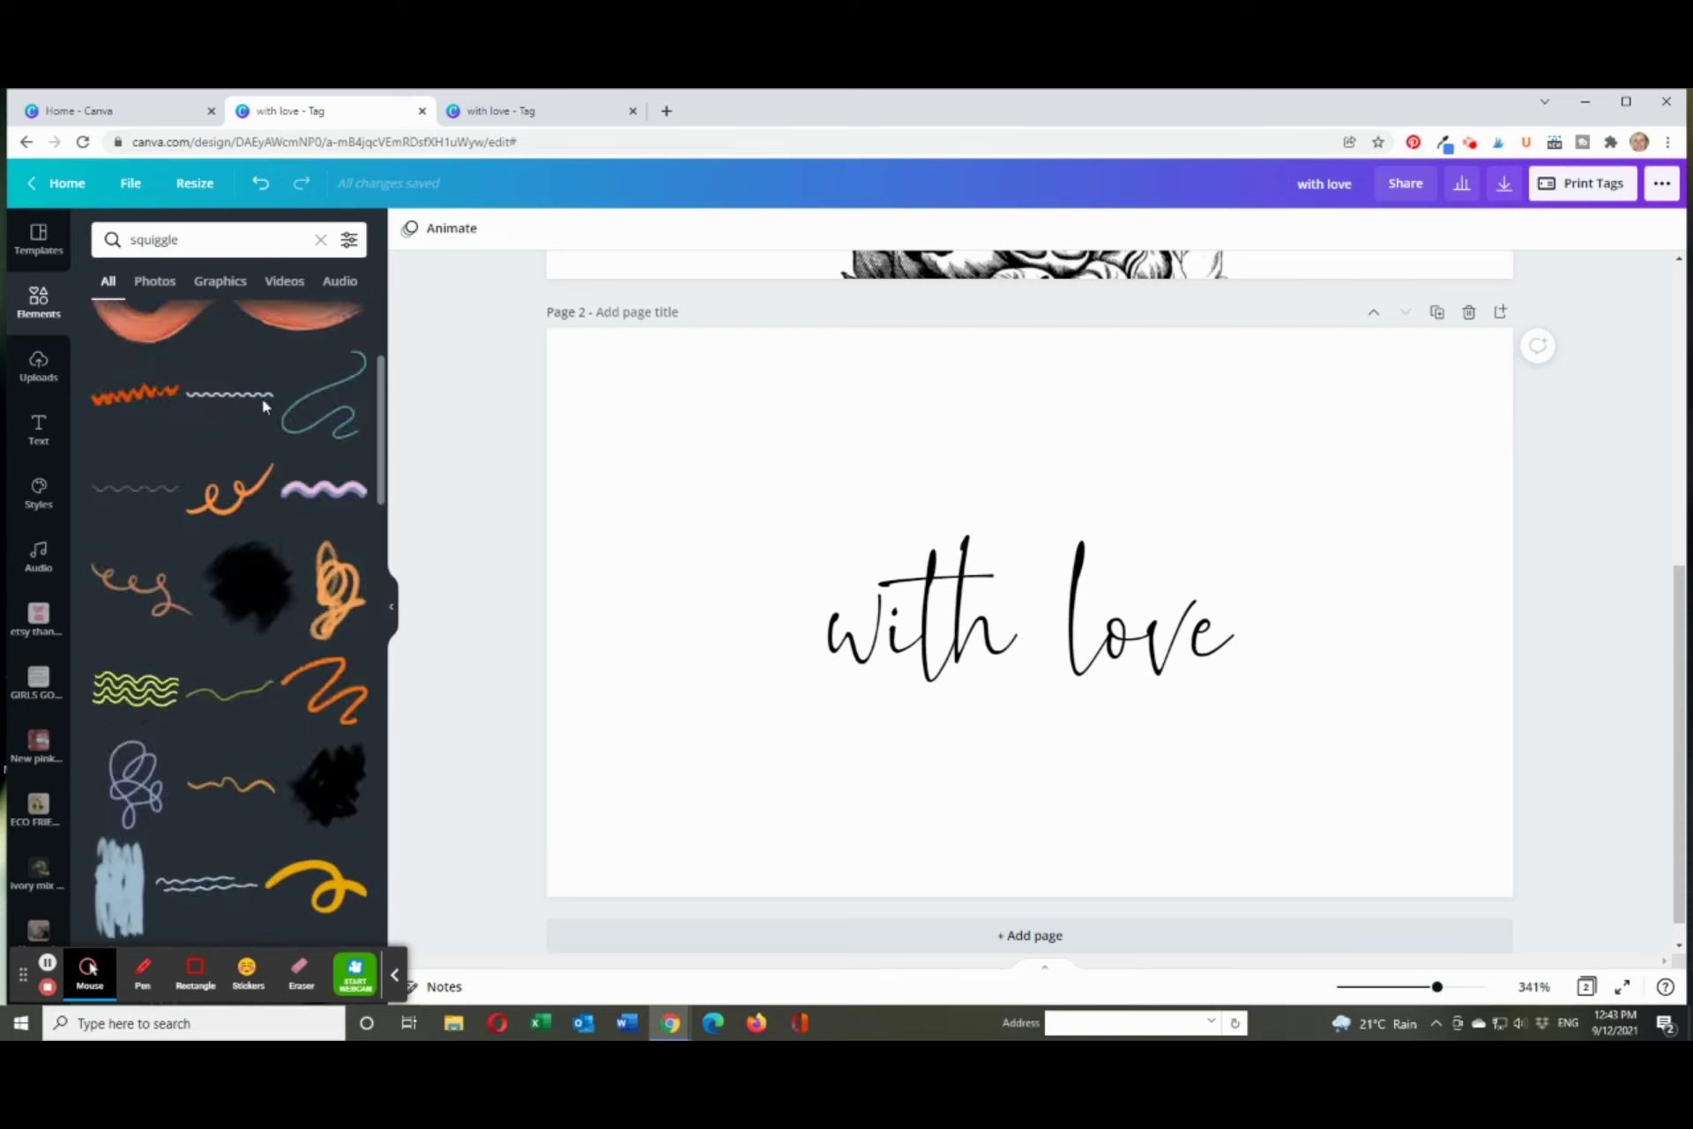
{"action": "left_click", "coordinate": [172, 284]}
{"action": "scroll", "coordinate": [256, 565], "scroll_direction": "down", "scroll_amount": 5}
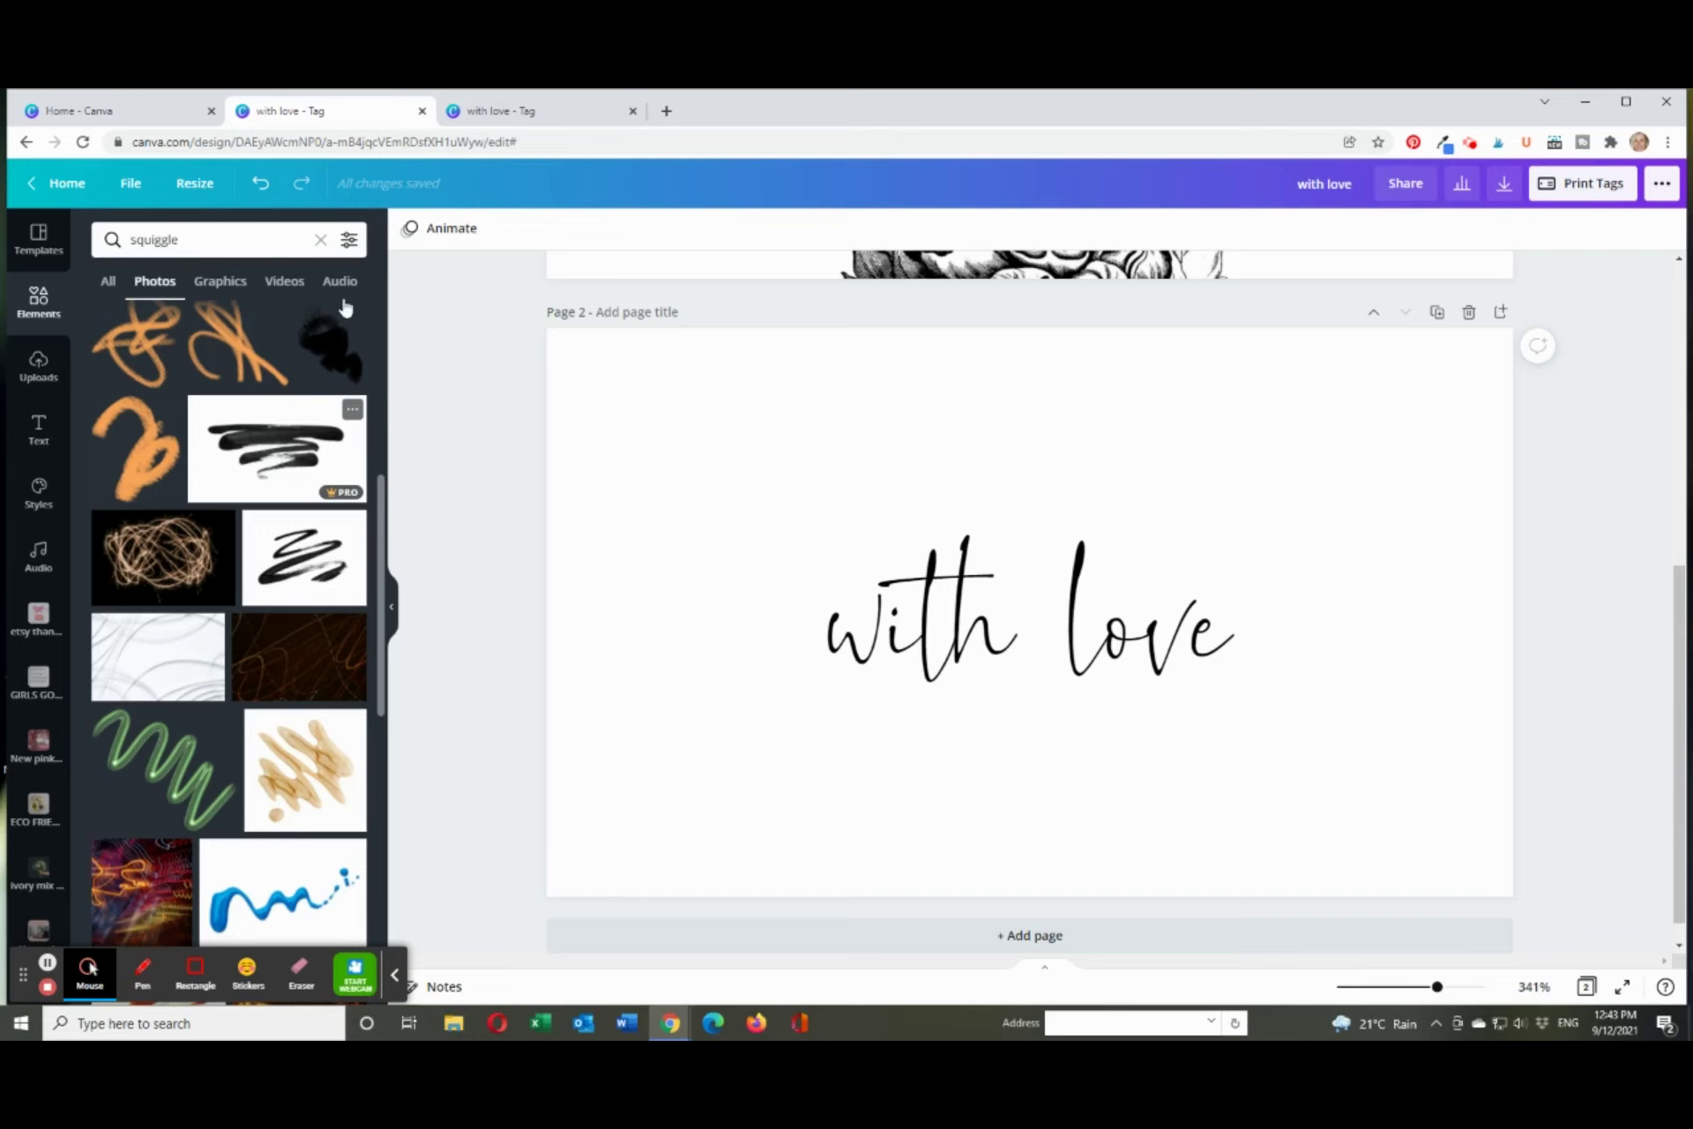
{"action": "left_click", "coordinate": [349, 239]}
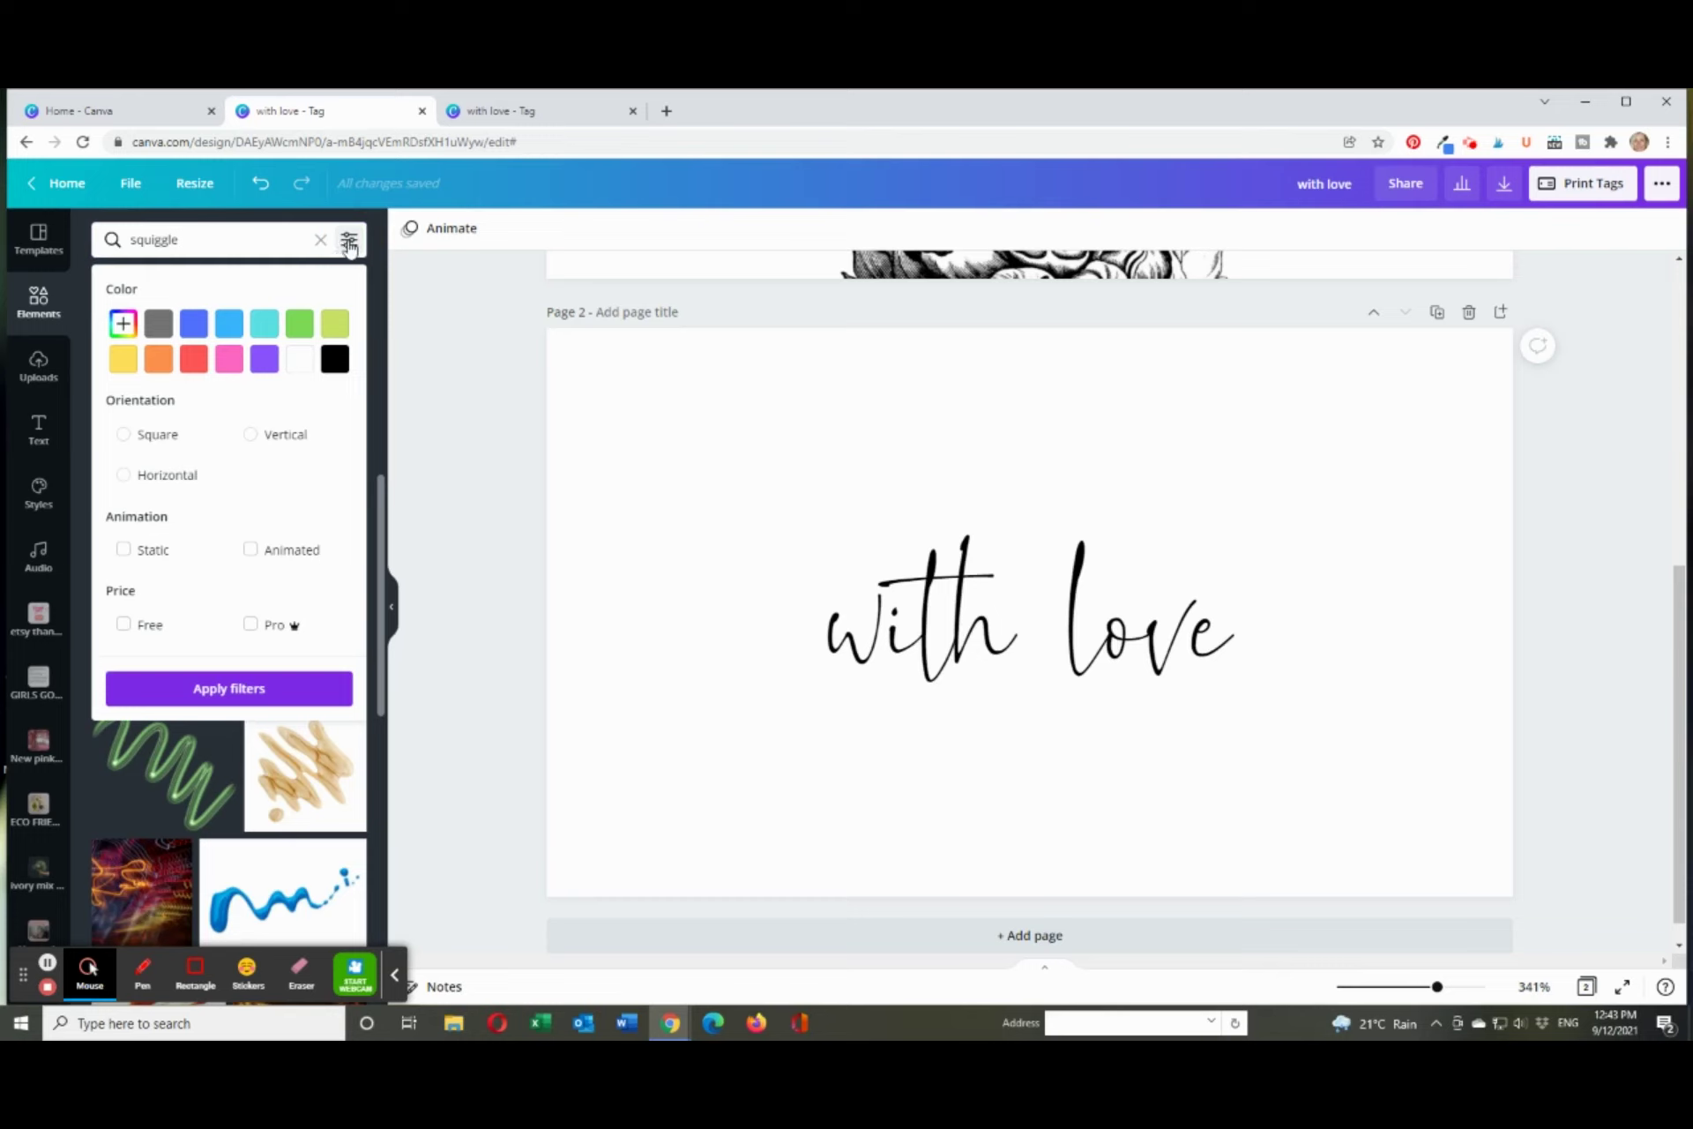
{"action": "left_click", "coordinate": [123, 623]}
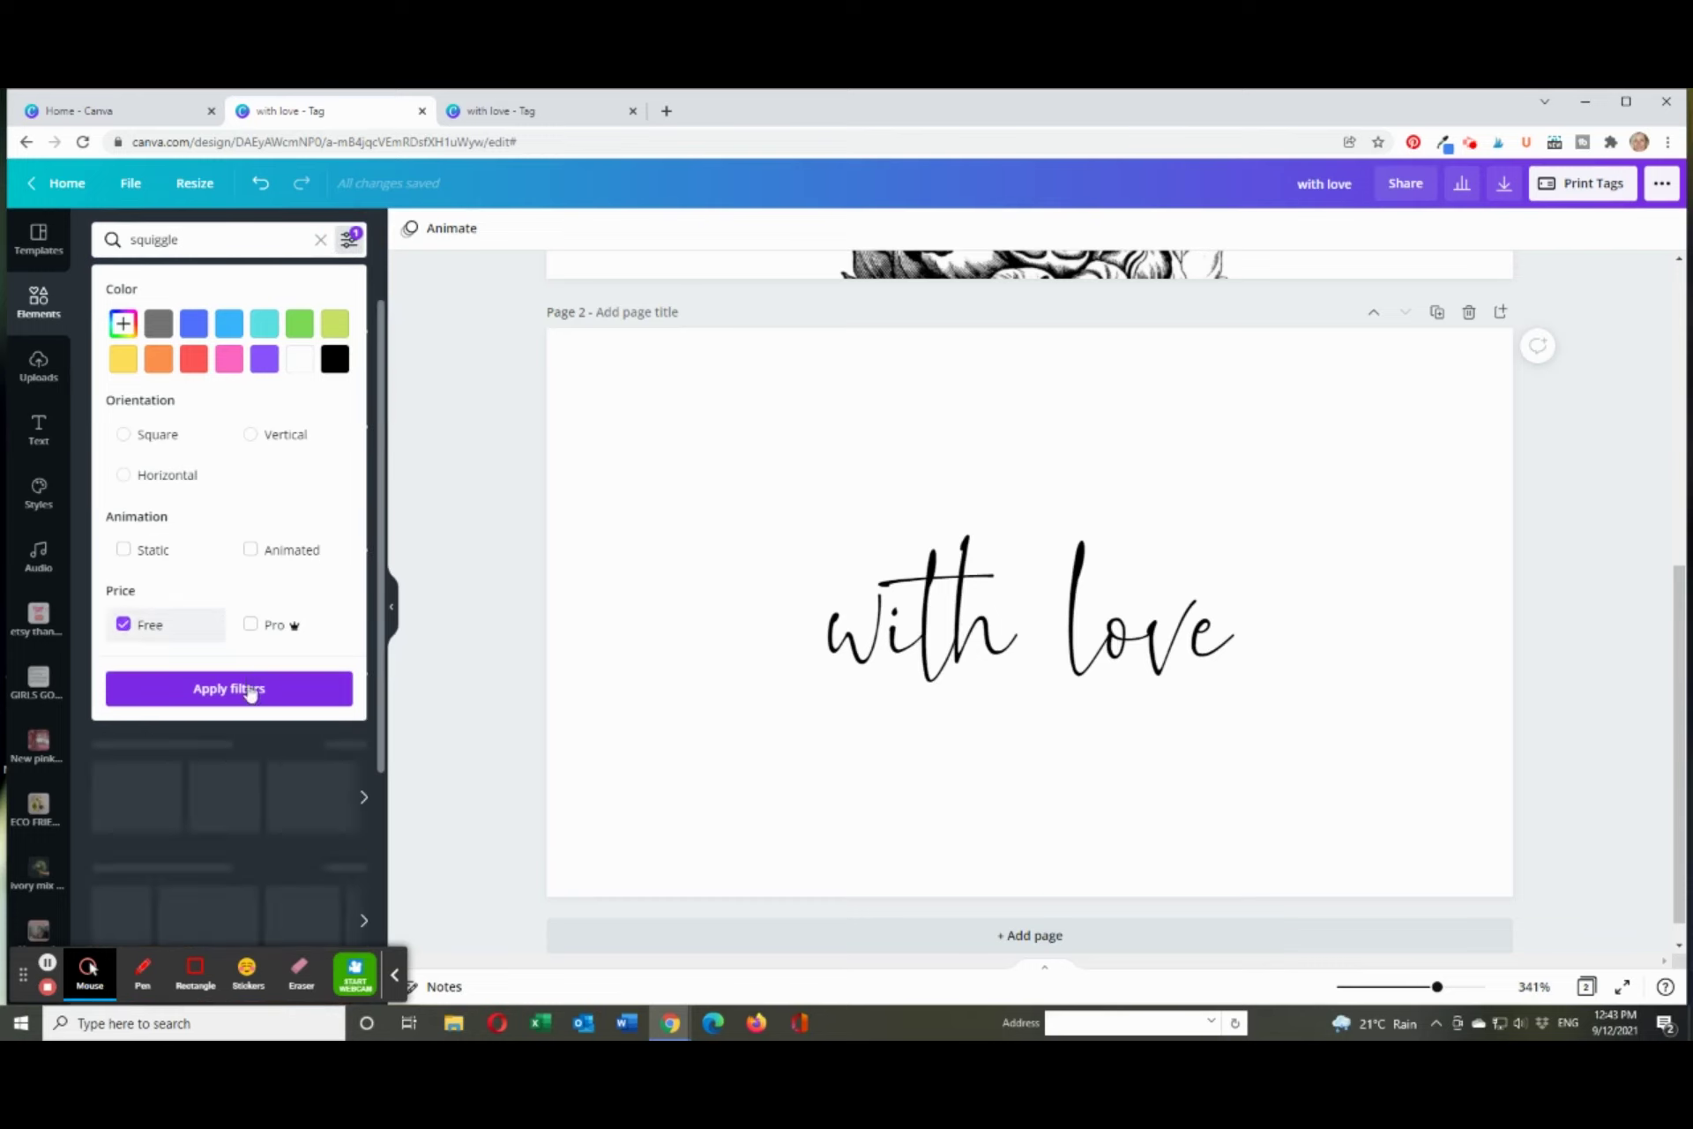
{"action": "left_click", "coordinate": [411, 706]}
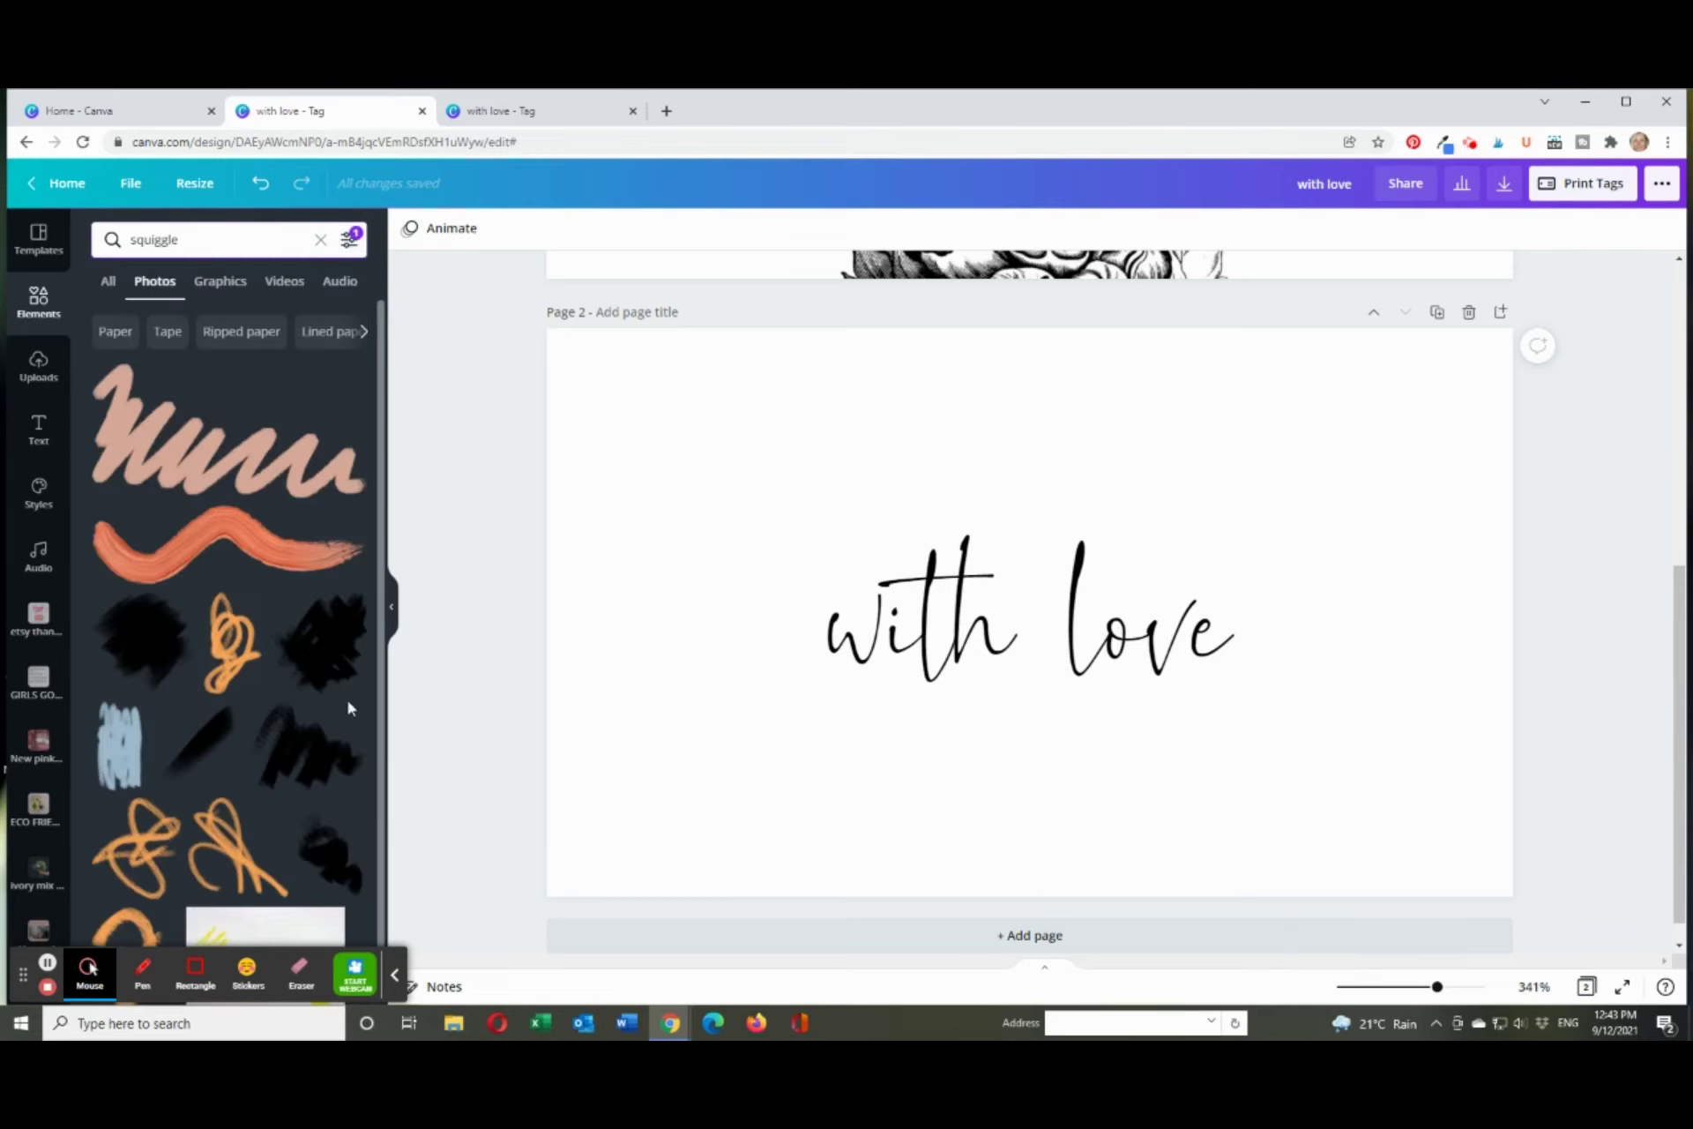
{"action": "left_click", "coordinate": [355, 243]}
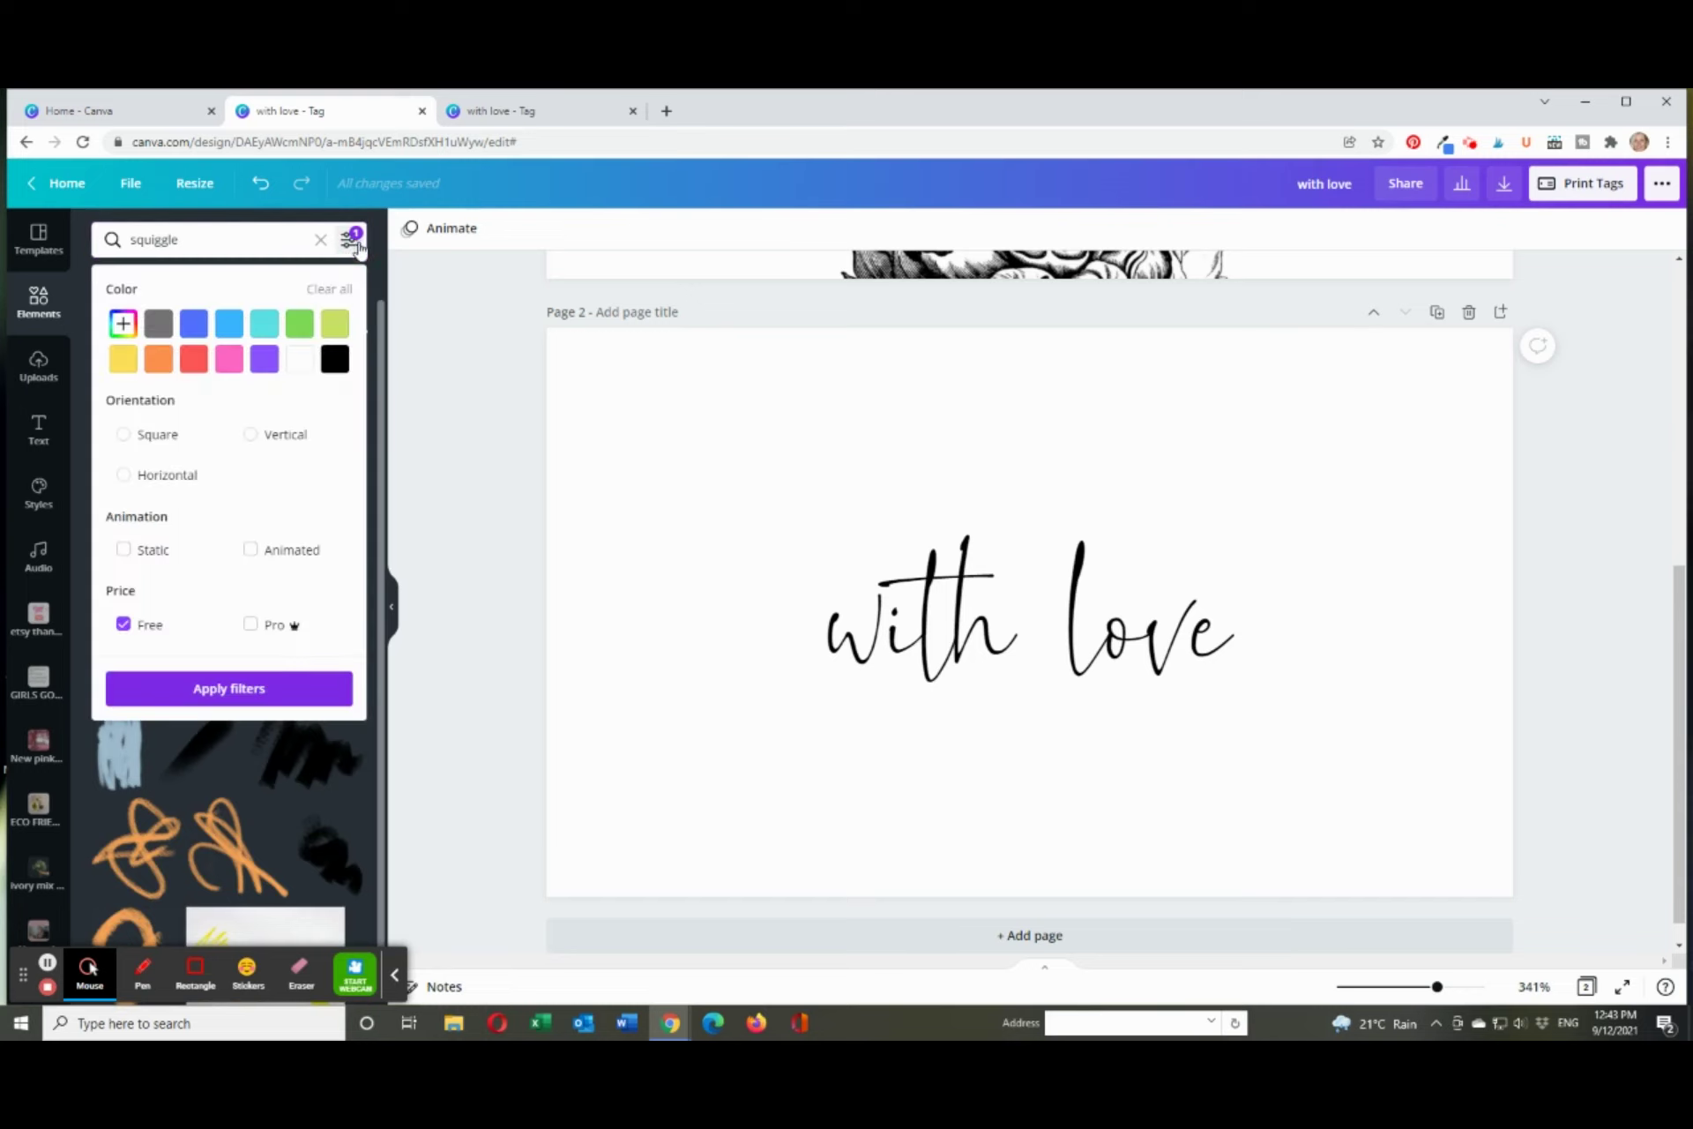
{"action": "left_click", "coordinate": [123, 623]}
{"action": "left_click", "coordinate": [205, 691]}
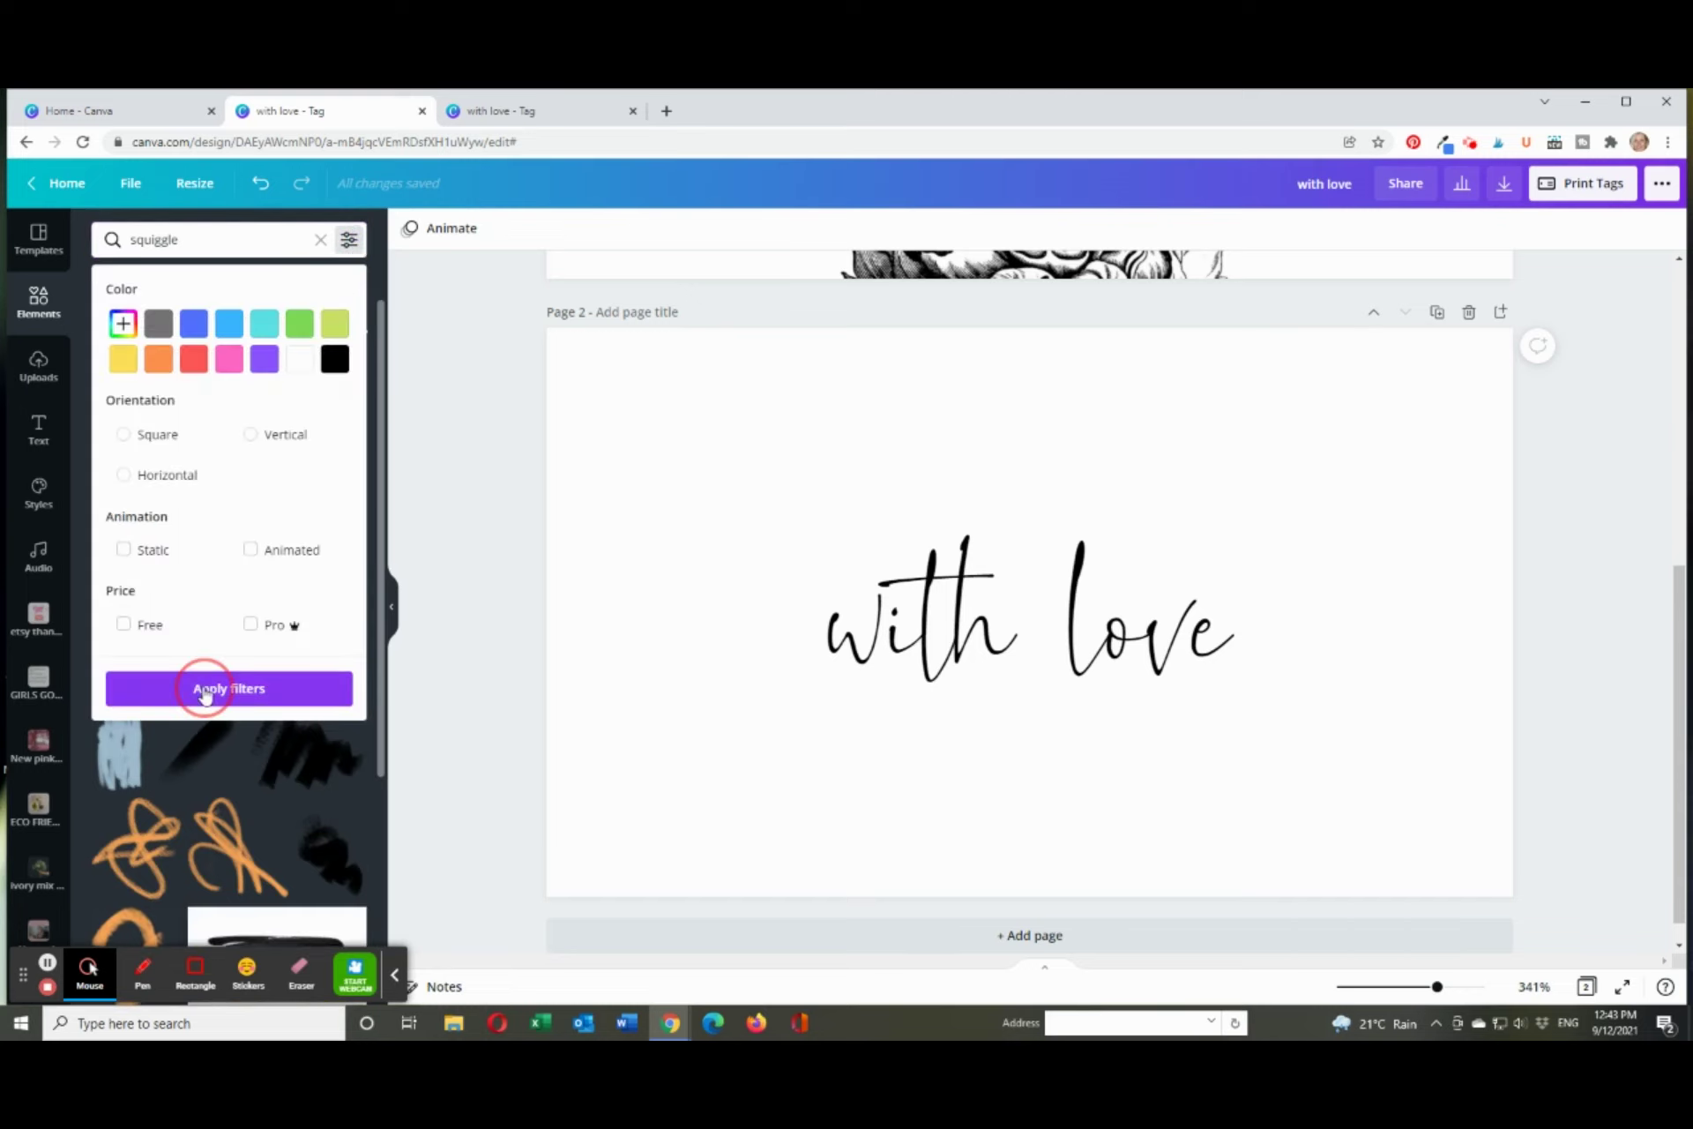
{"action": "scroll", "coordinate": [288, 663], "scroll_direction": "down", "scroll_amount": 3}
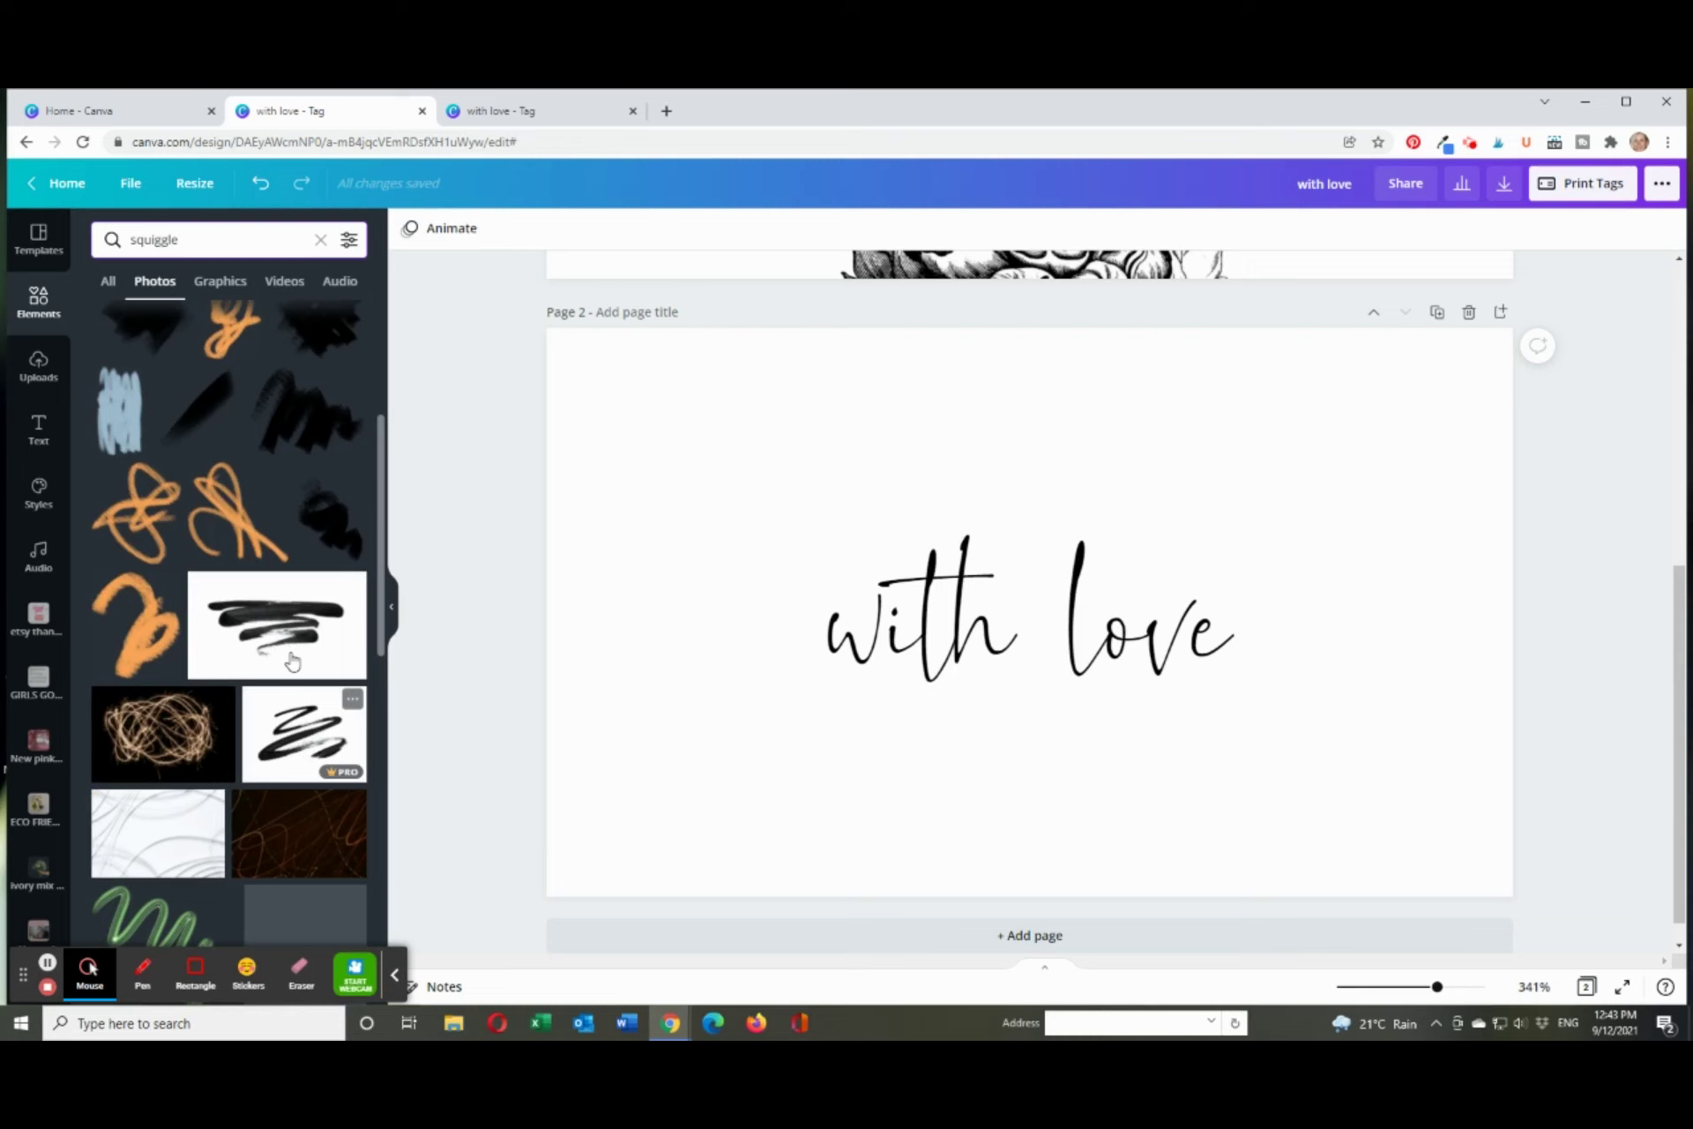
- Add the black brush-stroke photo, shrink it and centre it under 'with love'
{"action": "left_click", "coordinate": [292, 661]}
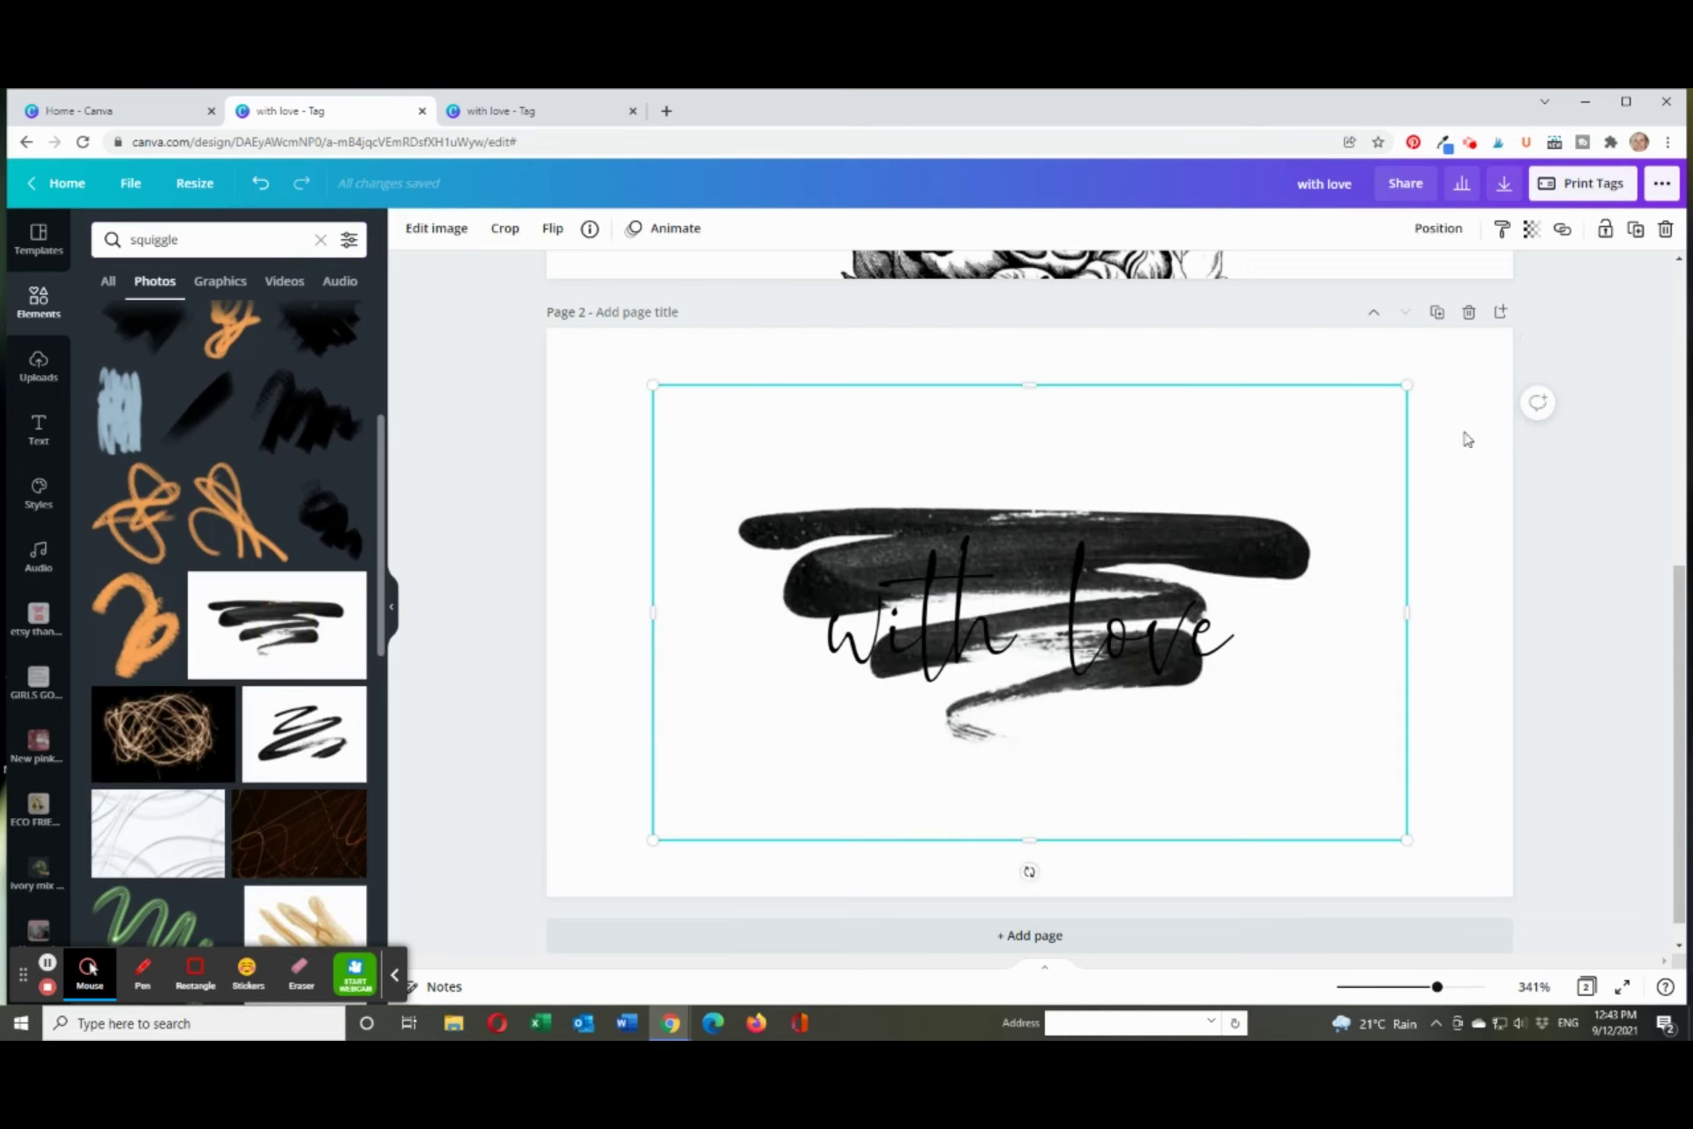
{"action": "left_click_drag", "start_coordinate": [1410, 381], "coordinate": [1040, 677]}
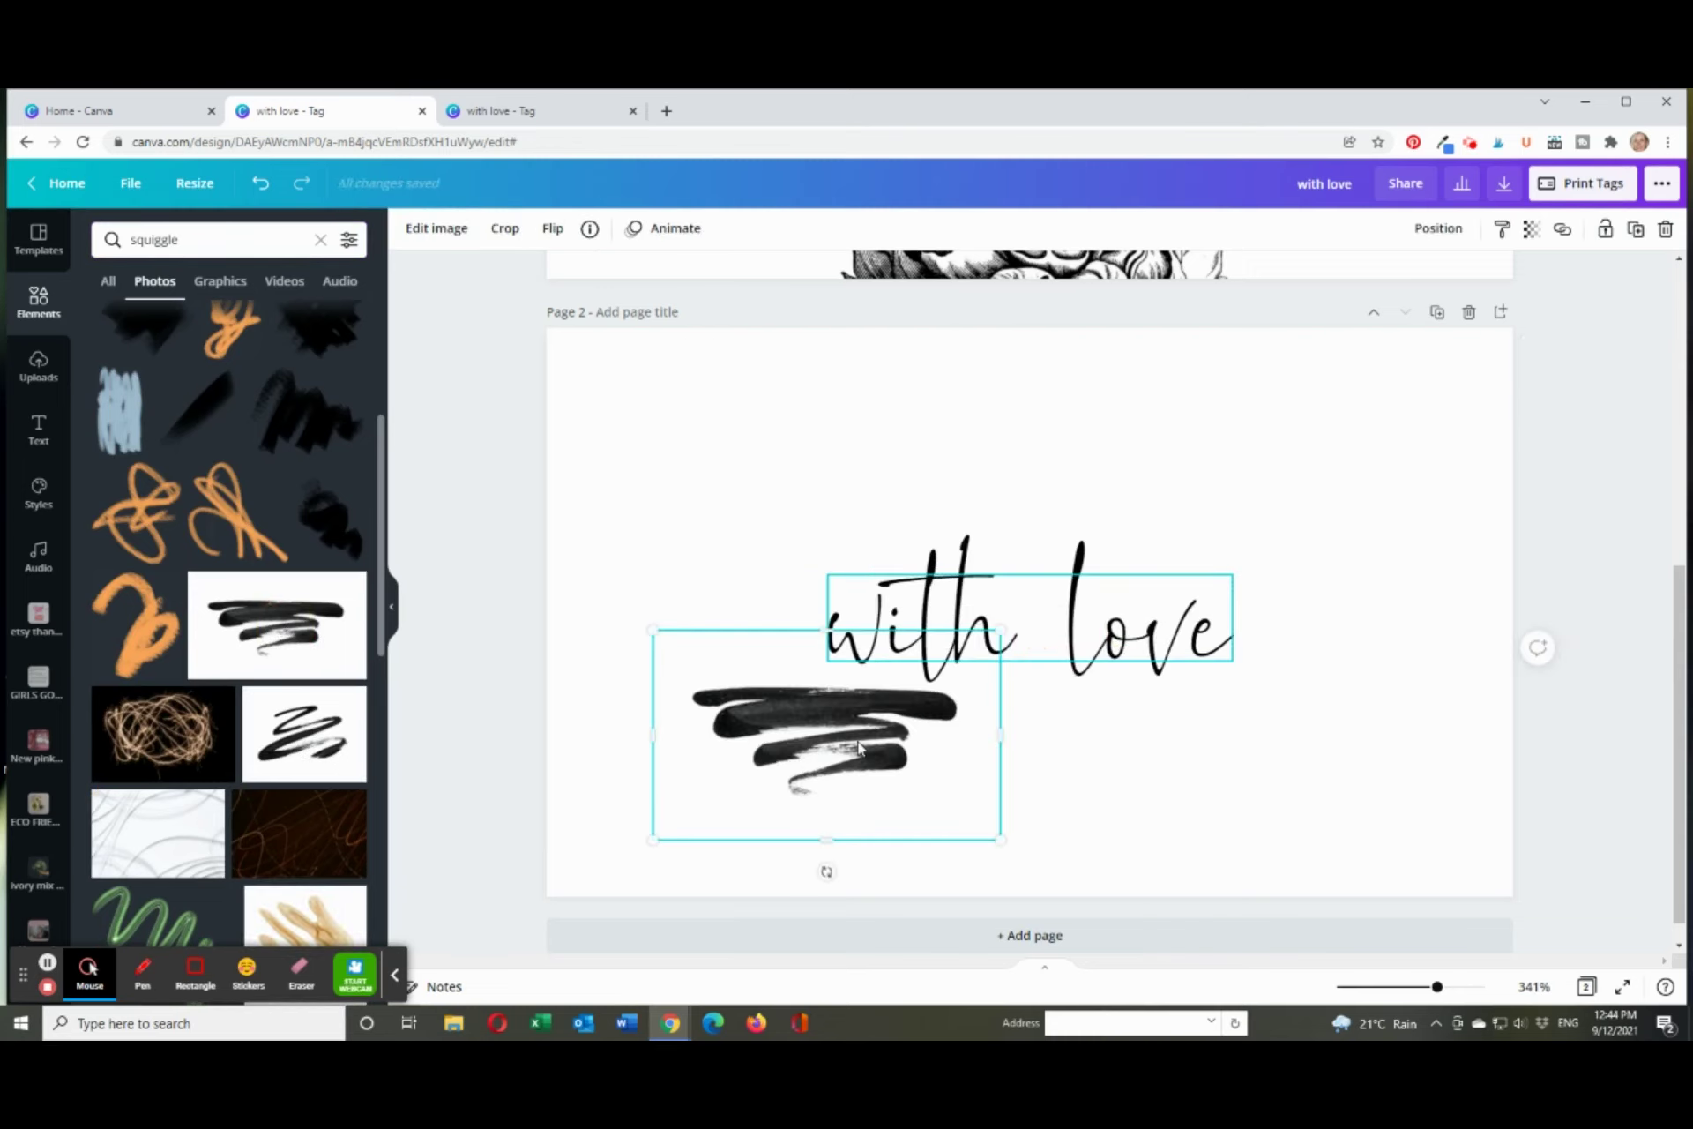
{"action": "left_click", "coordinate": [1031, 648]}
{"action": "mouse_move", "coordinate": [821, 757]}
{"action": "left_mouse_down"}
{"action": "mouse_move", "coordinate": [995, 798]}
{"action": "mouse_move", "coordinate": [1010, 742]}
{"action": "mouse_move", "coordinate": [1013, 757]}
{"action": "left_mouse_up"}
{"action": "left_click", "coordinate": [1371, 785]}
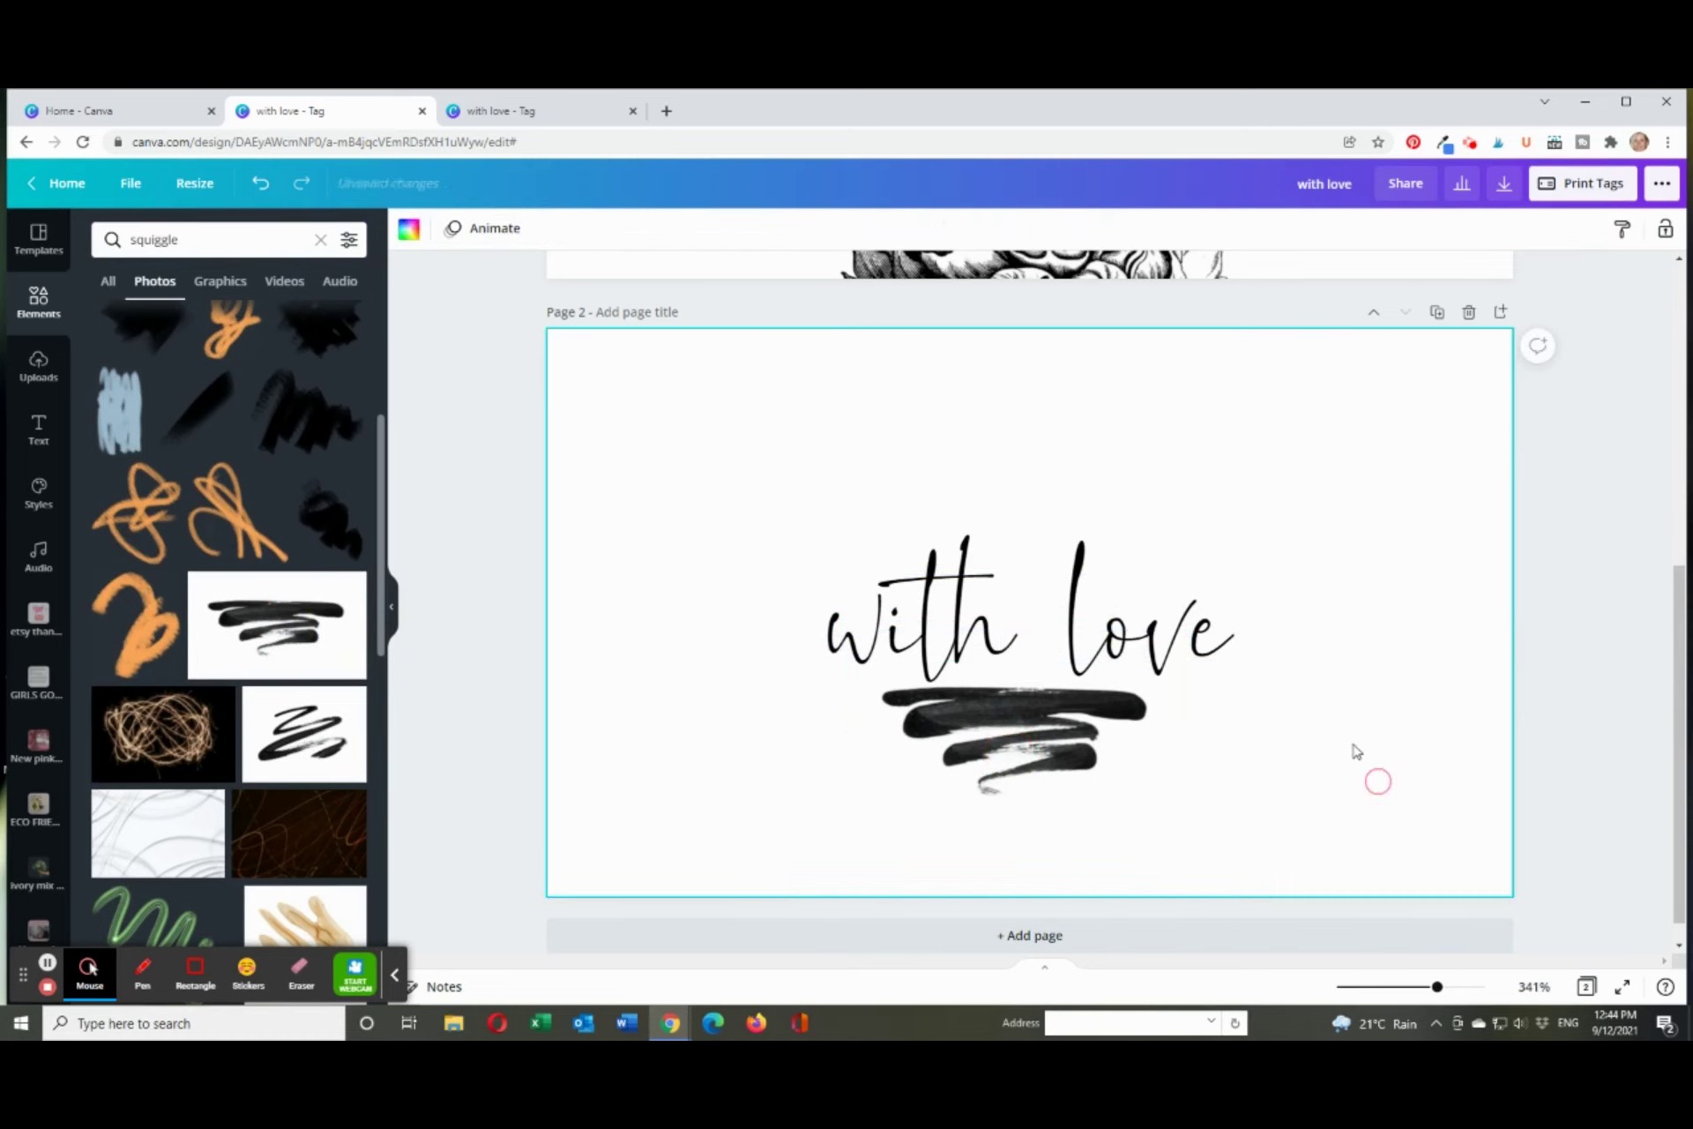
{"action": "mouse_move", "coordinate": [1033, 603]}
{"action": "left_mouse_down"}
{"action": "mouse_move", "coordinate": [1035, 574]}
{"action": "mouse_move", "coordinate": [1031, 649]}
{"action": "mouse_move", "coordinate": [1046, 499]}
{"action": "left_mouse_up"}
- Check the alignment options and lower 'with love' to just above the brush stroke
{"action": "left_click", "coordinate": [1436, 227]}
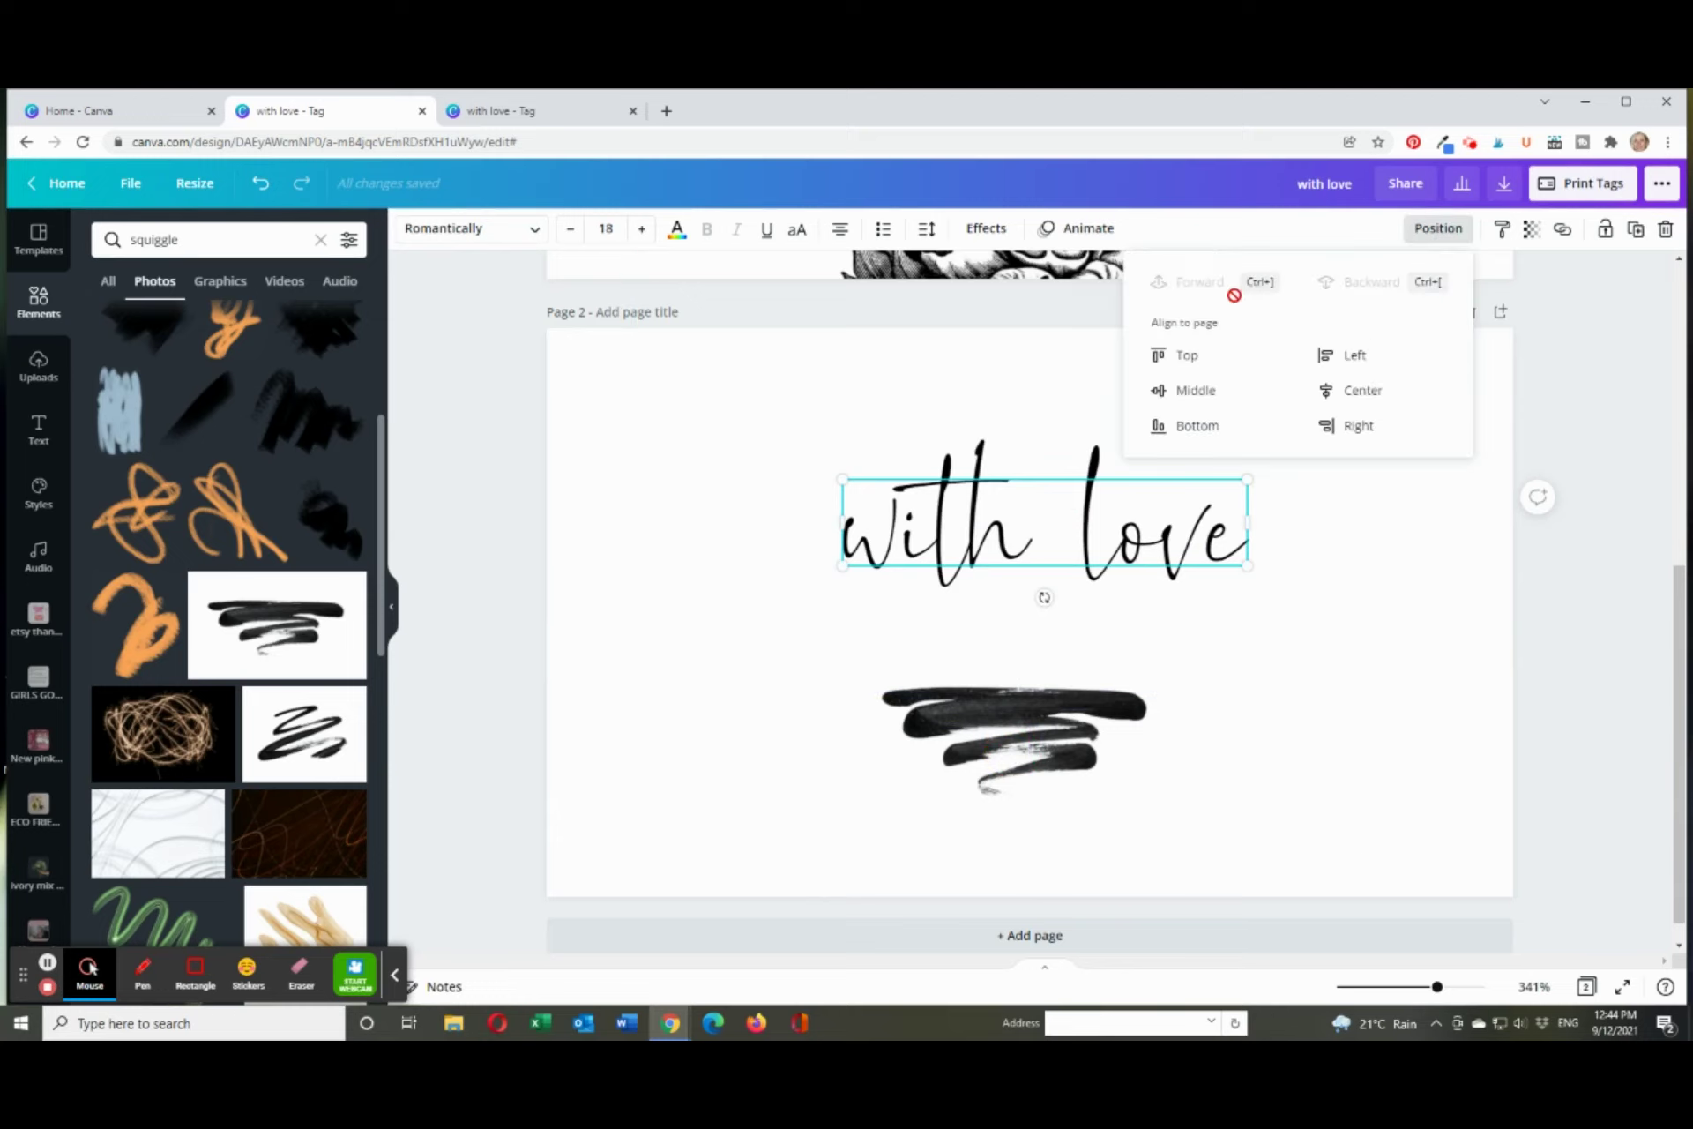
{"action": "left_click", "coordinate": [1014, 741]}
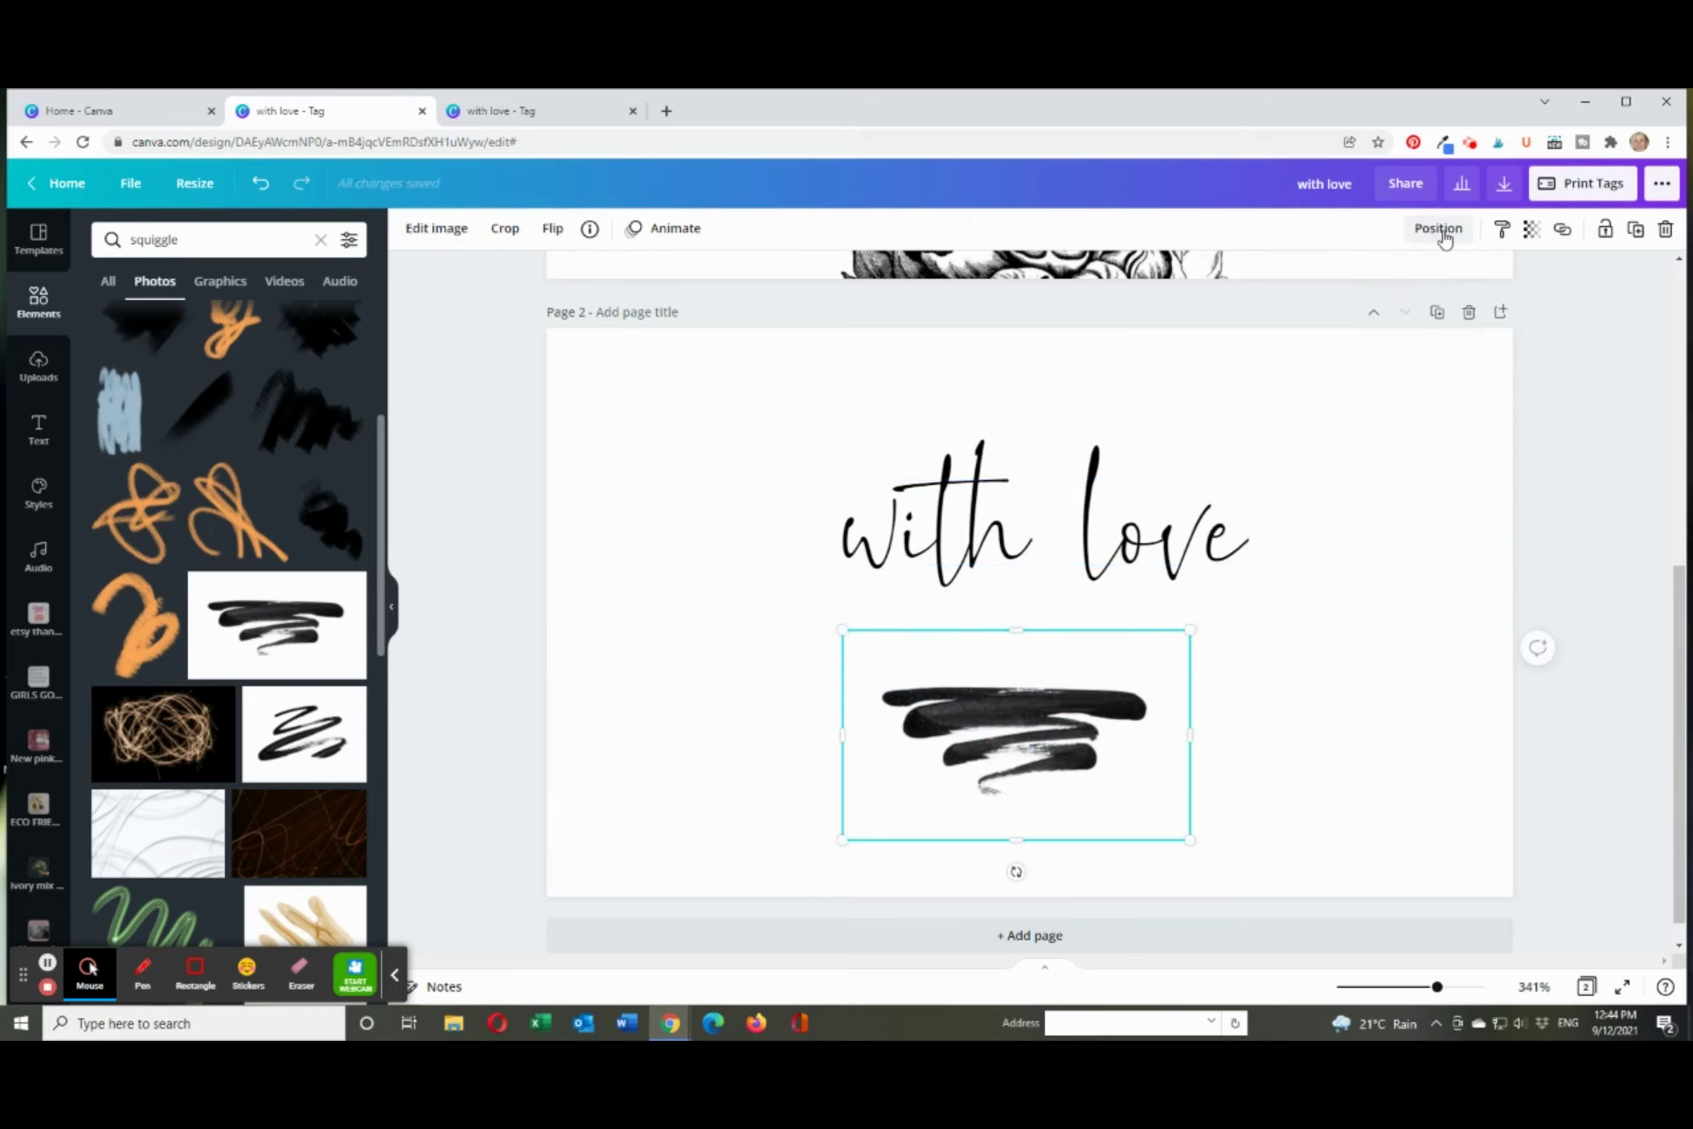
{"action": "left_click", "coordinate": [1438, 227]}
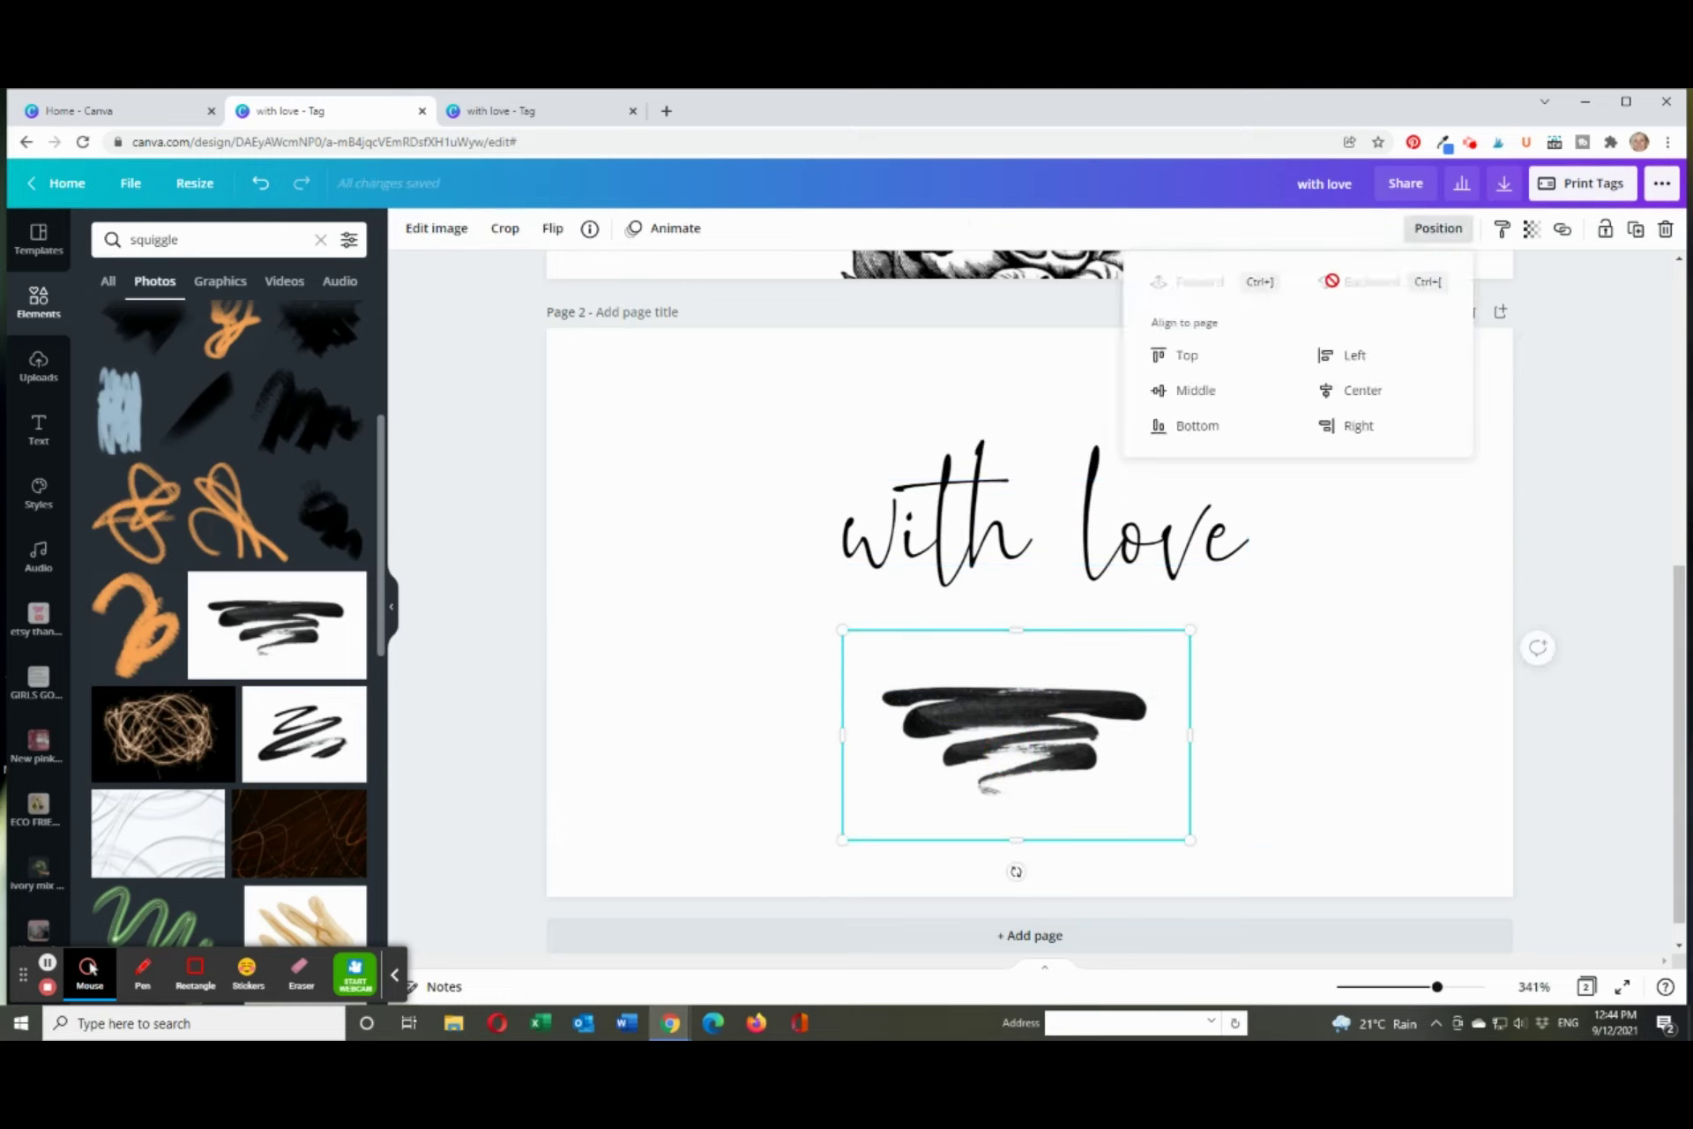
{"action": "left_click", "coordinate": [1384, 629]}
{"action": "left_click_drag", "start_coordinate": [1108, 685], "coordinate": [1115, 707]}
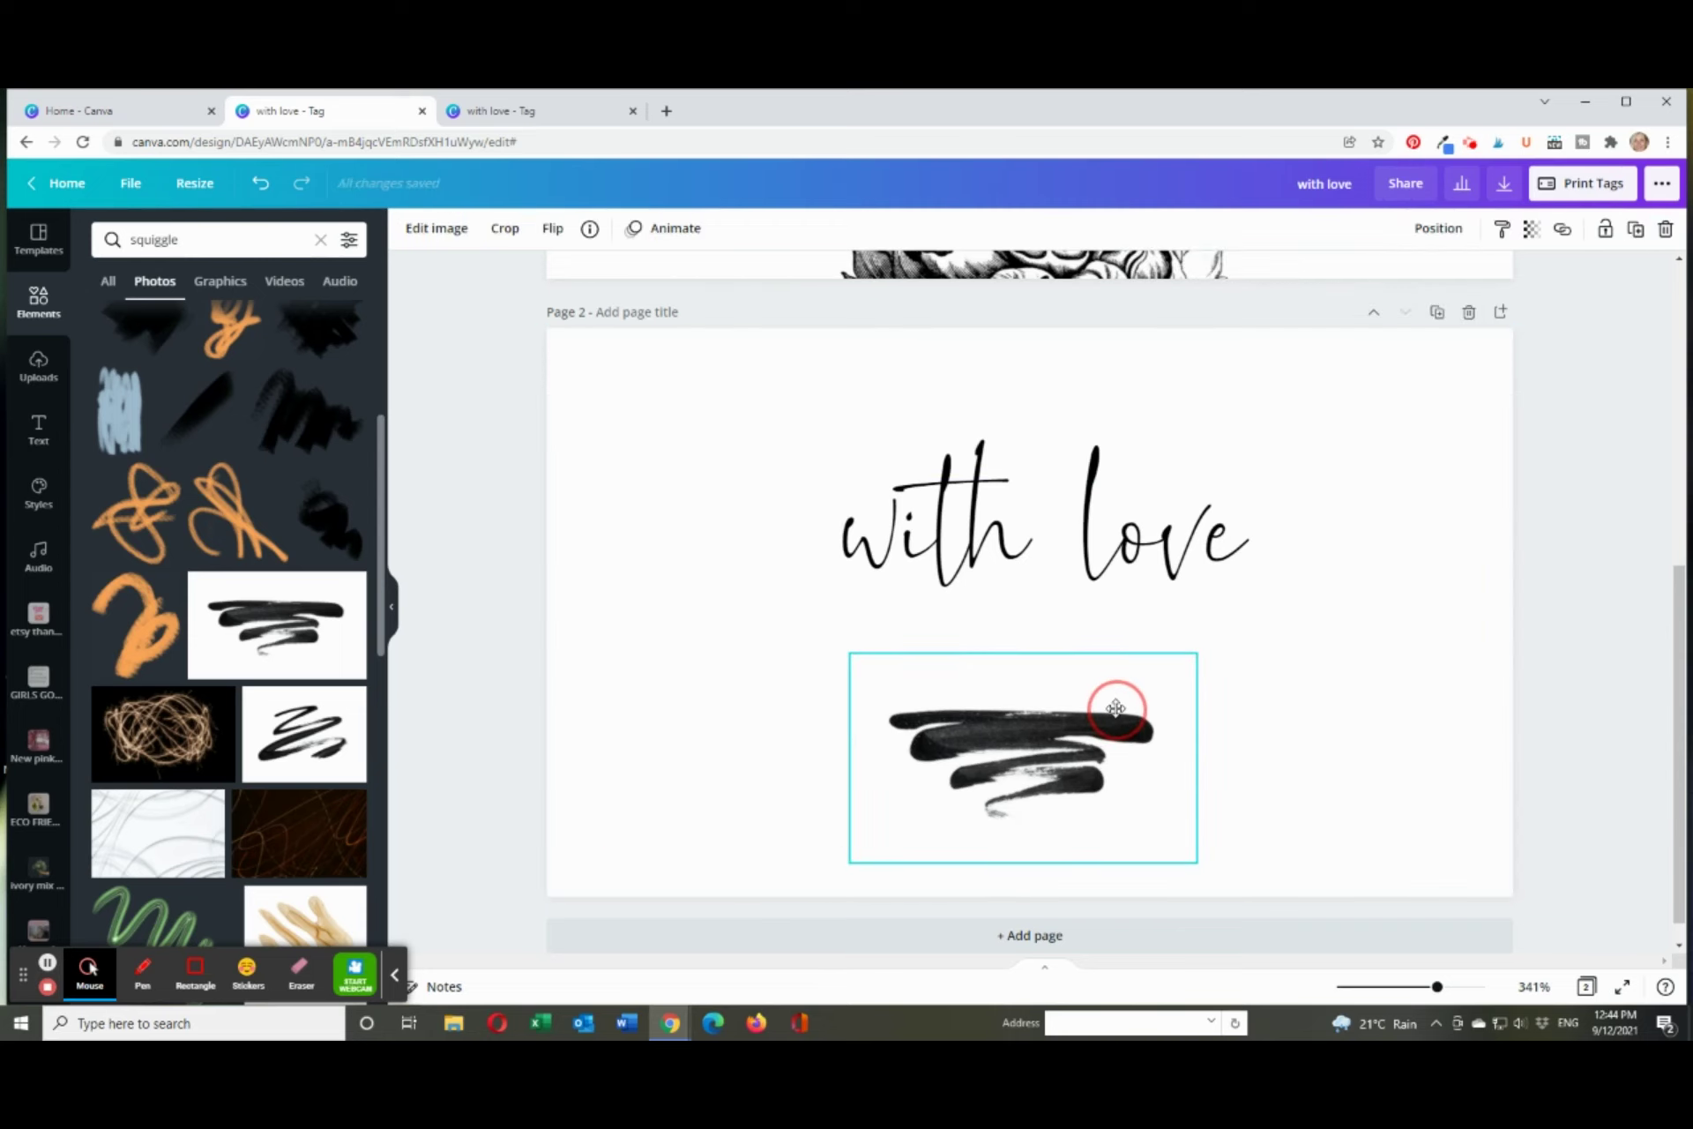
{"action": "left_click_drag", "start_coordinate": [1100, 551], "coordinate": [1063, 677]}
{"action": "left_click", "coordinate": [1407, 710]}
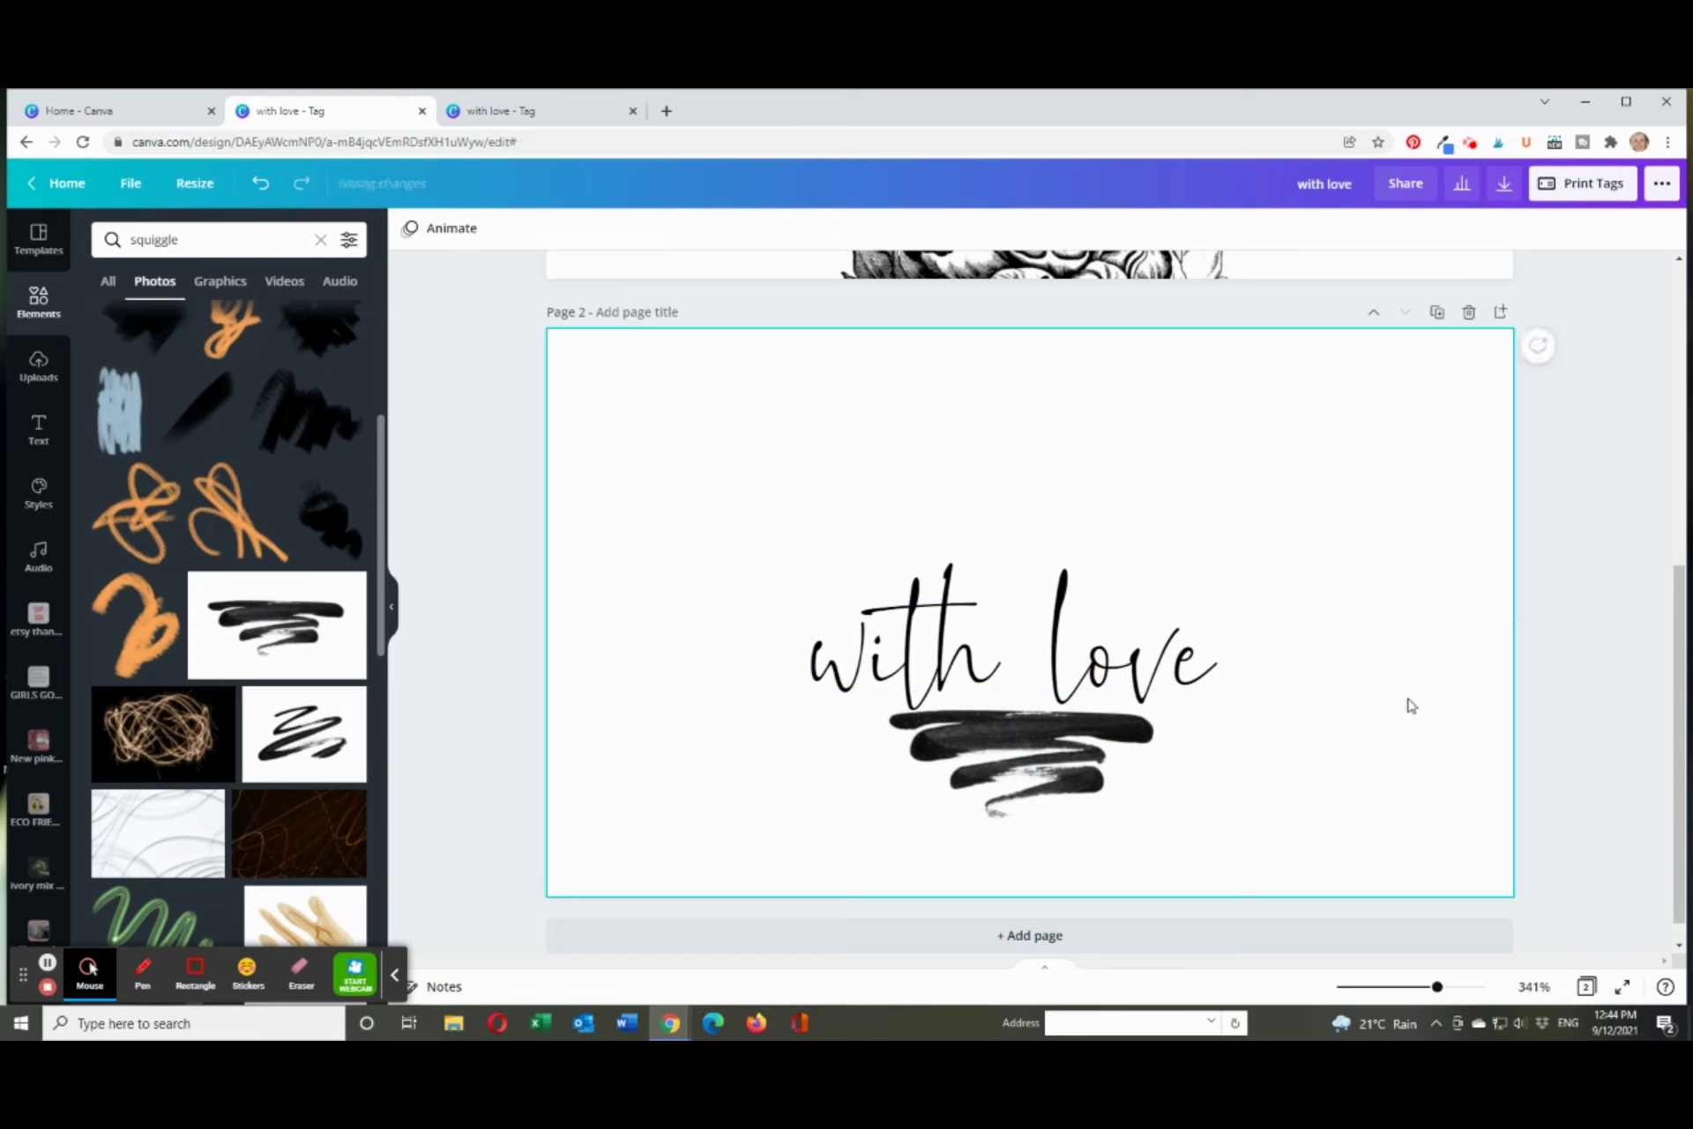
- Fine-tune the text and brush-stroke positions so 'with love' sits snugly above the stroke
{"action": "left_click", "coordinate": [1067, 775]}
{"action": "left_click", "coordinate": [1247, 831]}
{"action": "left_click_drag", "start_coordinate": [1083, 637], "coordinate": [1092, 619]}
{"action": "left_click", "coordinate": [1022, 791]}
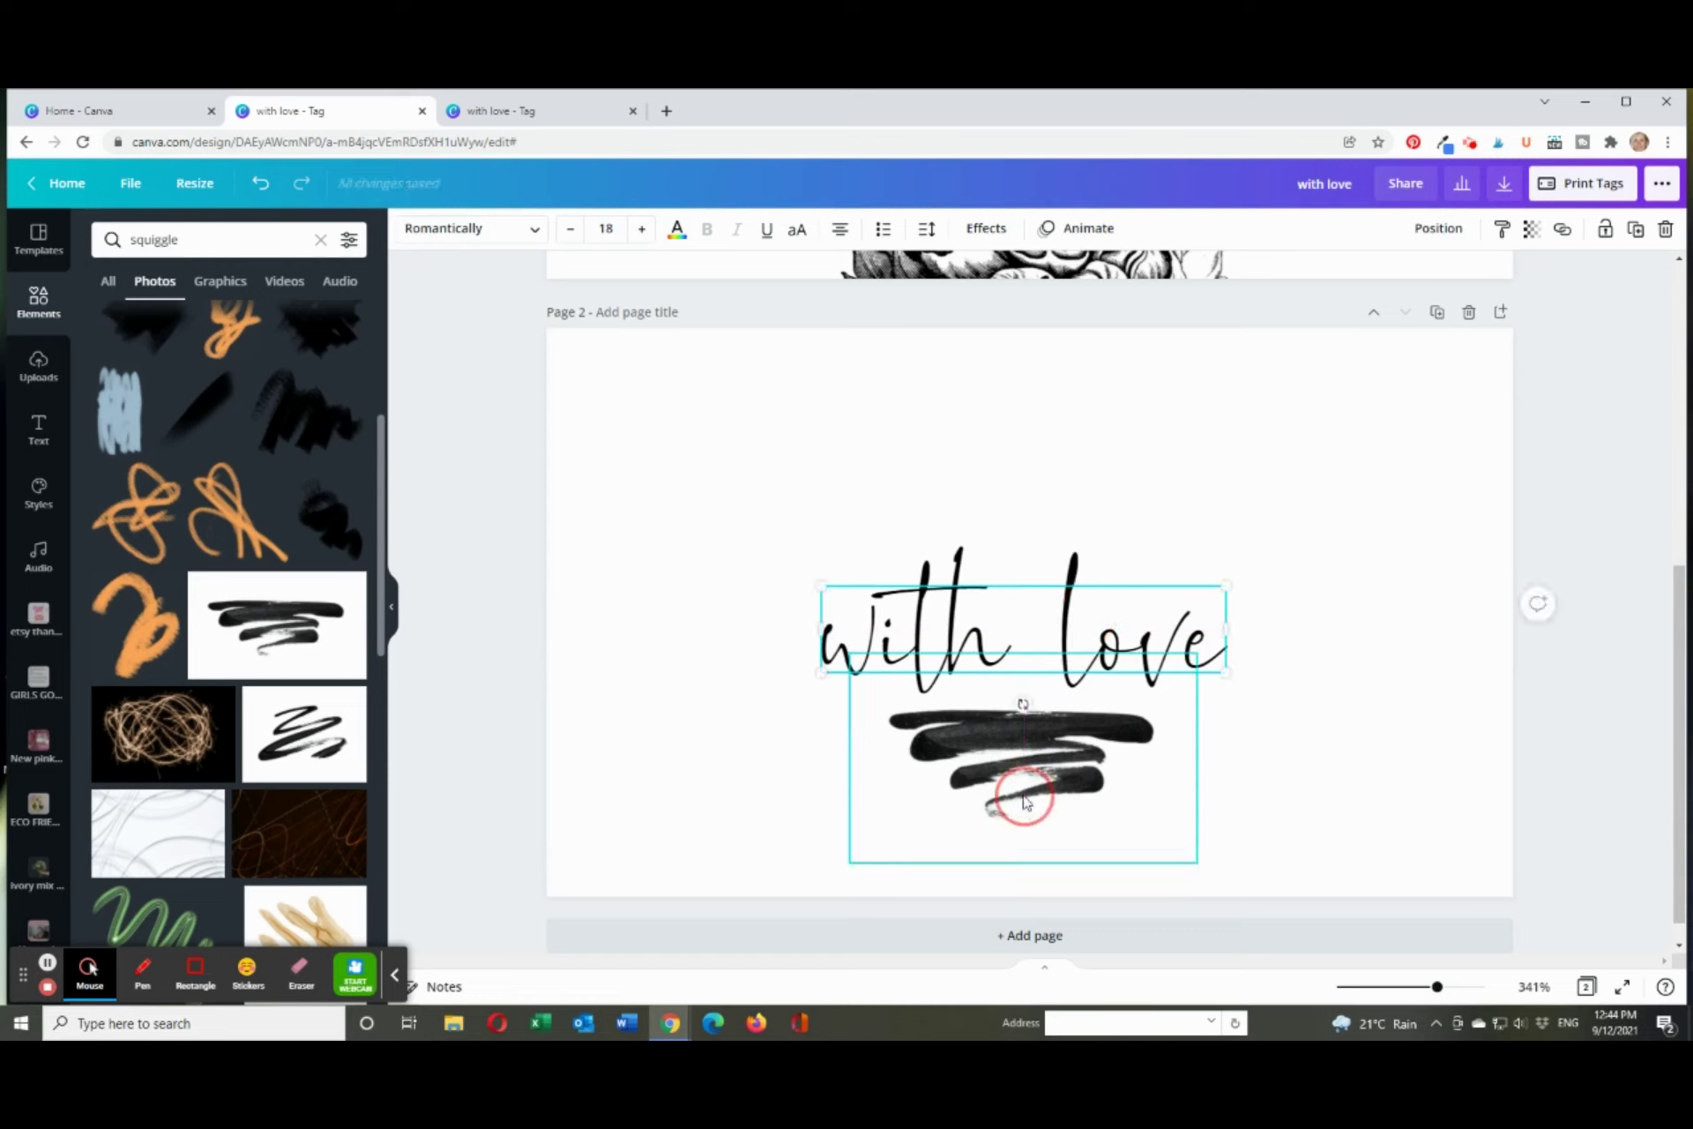
{"action": "left_click", "coordinate": [1317, 828]}
{"action": "left_click_drag", "start_coordinate": [1093, 793], "coordinate": [1084, 822]}
{"action": "left_click", "coordinate": [1116, 677]}
{"action": "left_click_drag", "start_coordinate": [1117, 677], "coordinate": [1118, 704]}
{"action": "left_click", "coordinate": [1580, 822]}
{"action": "scroll", "coordinate": [1582, 825], "scroll_direction": "up", "scroll_amount": 5}
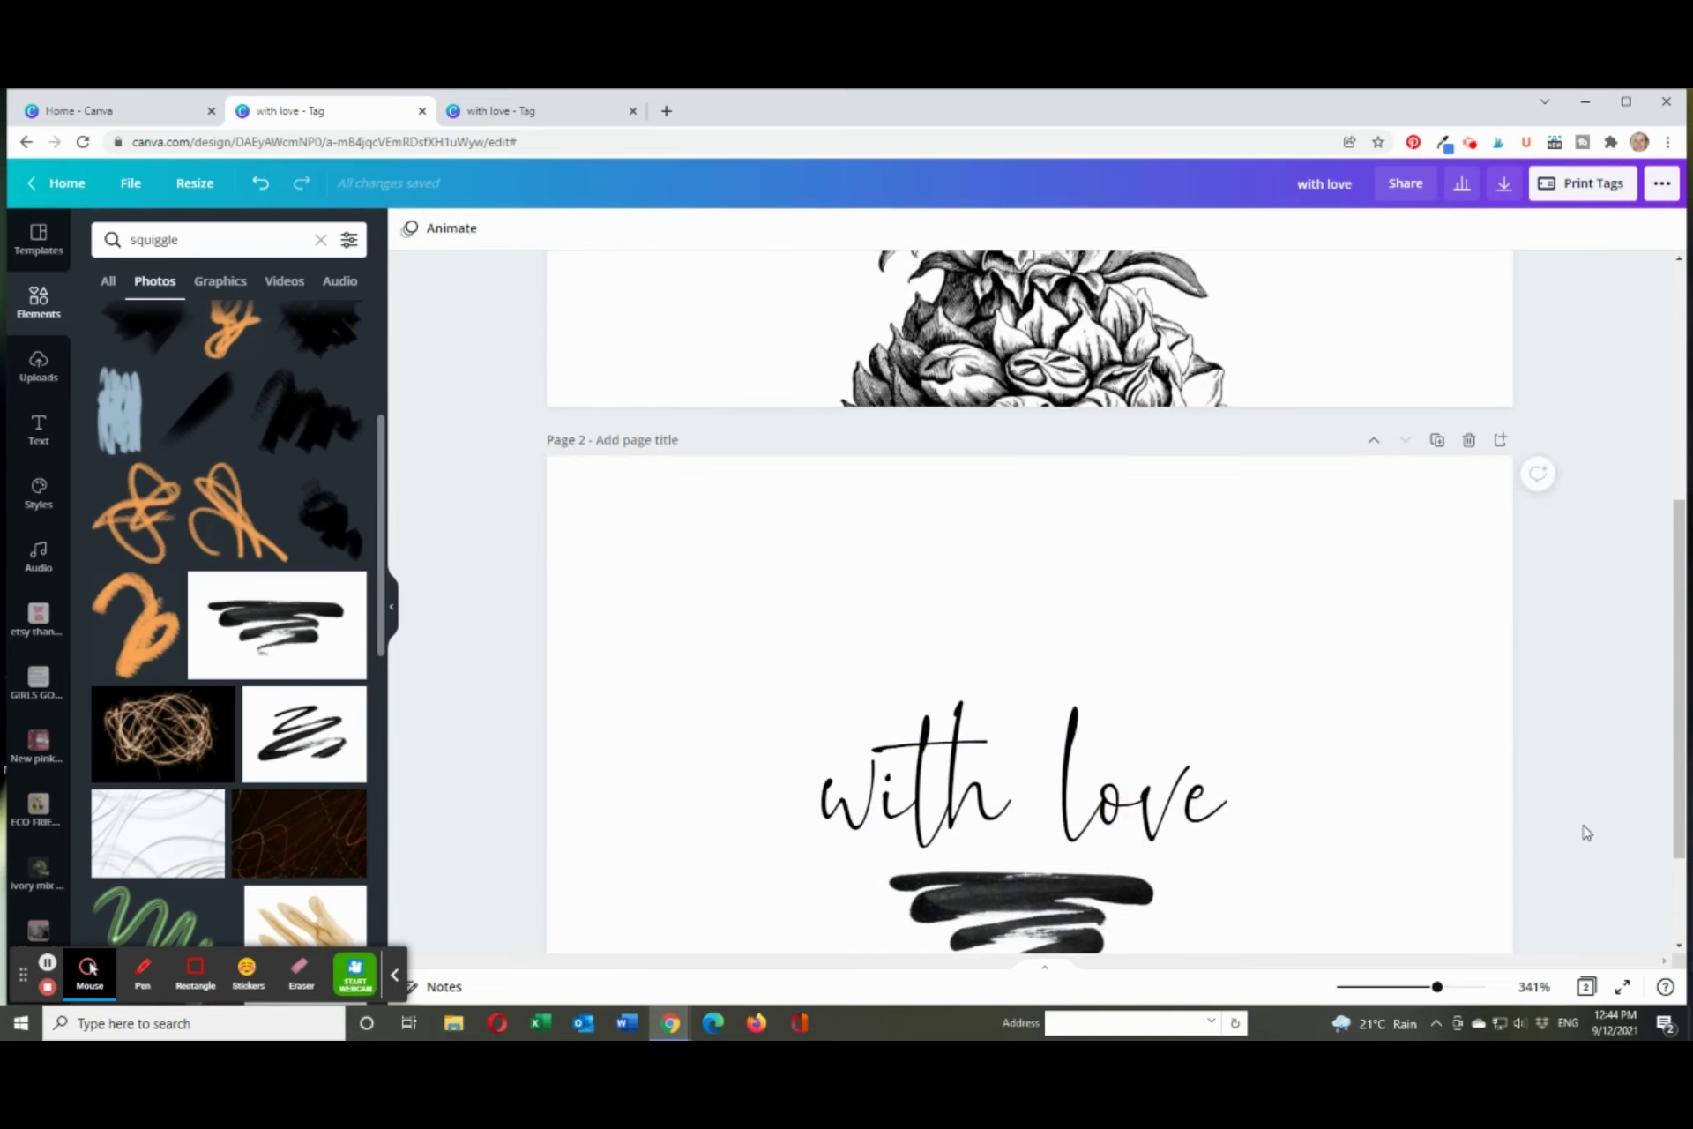
{"action": "scroll", "coordinate": [1589, 816], "scroll_direction": "down", "scroll_amount": 5}
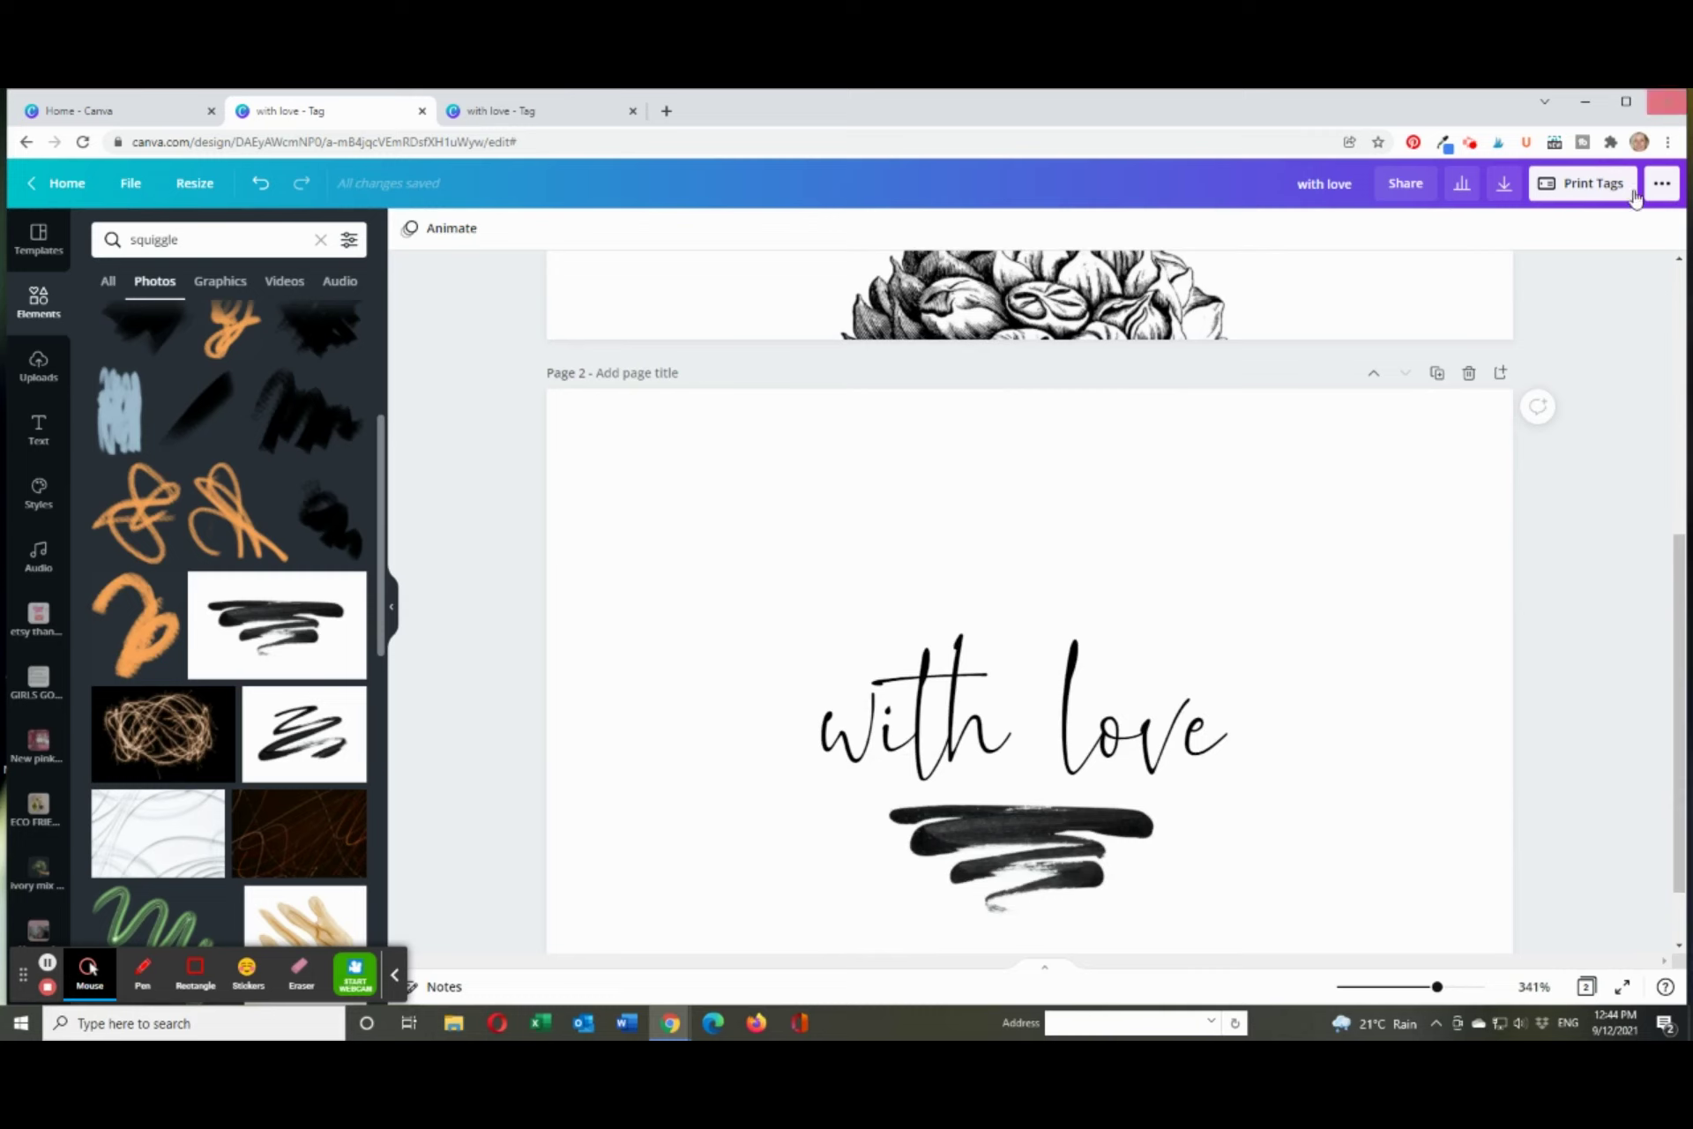
- Open the Print Tags order options and set the zoom to 200% to see both pages
{"action": "left_click", "coordinate": [1584, 185]}
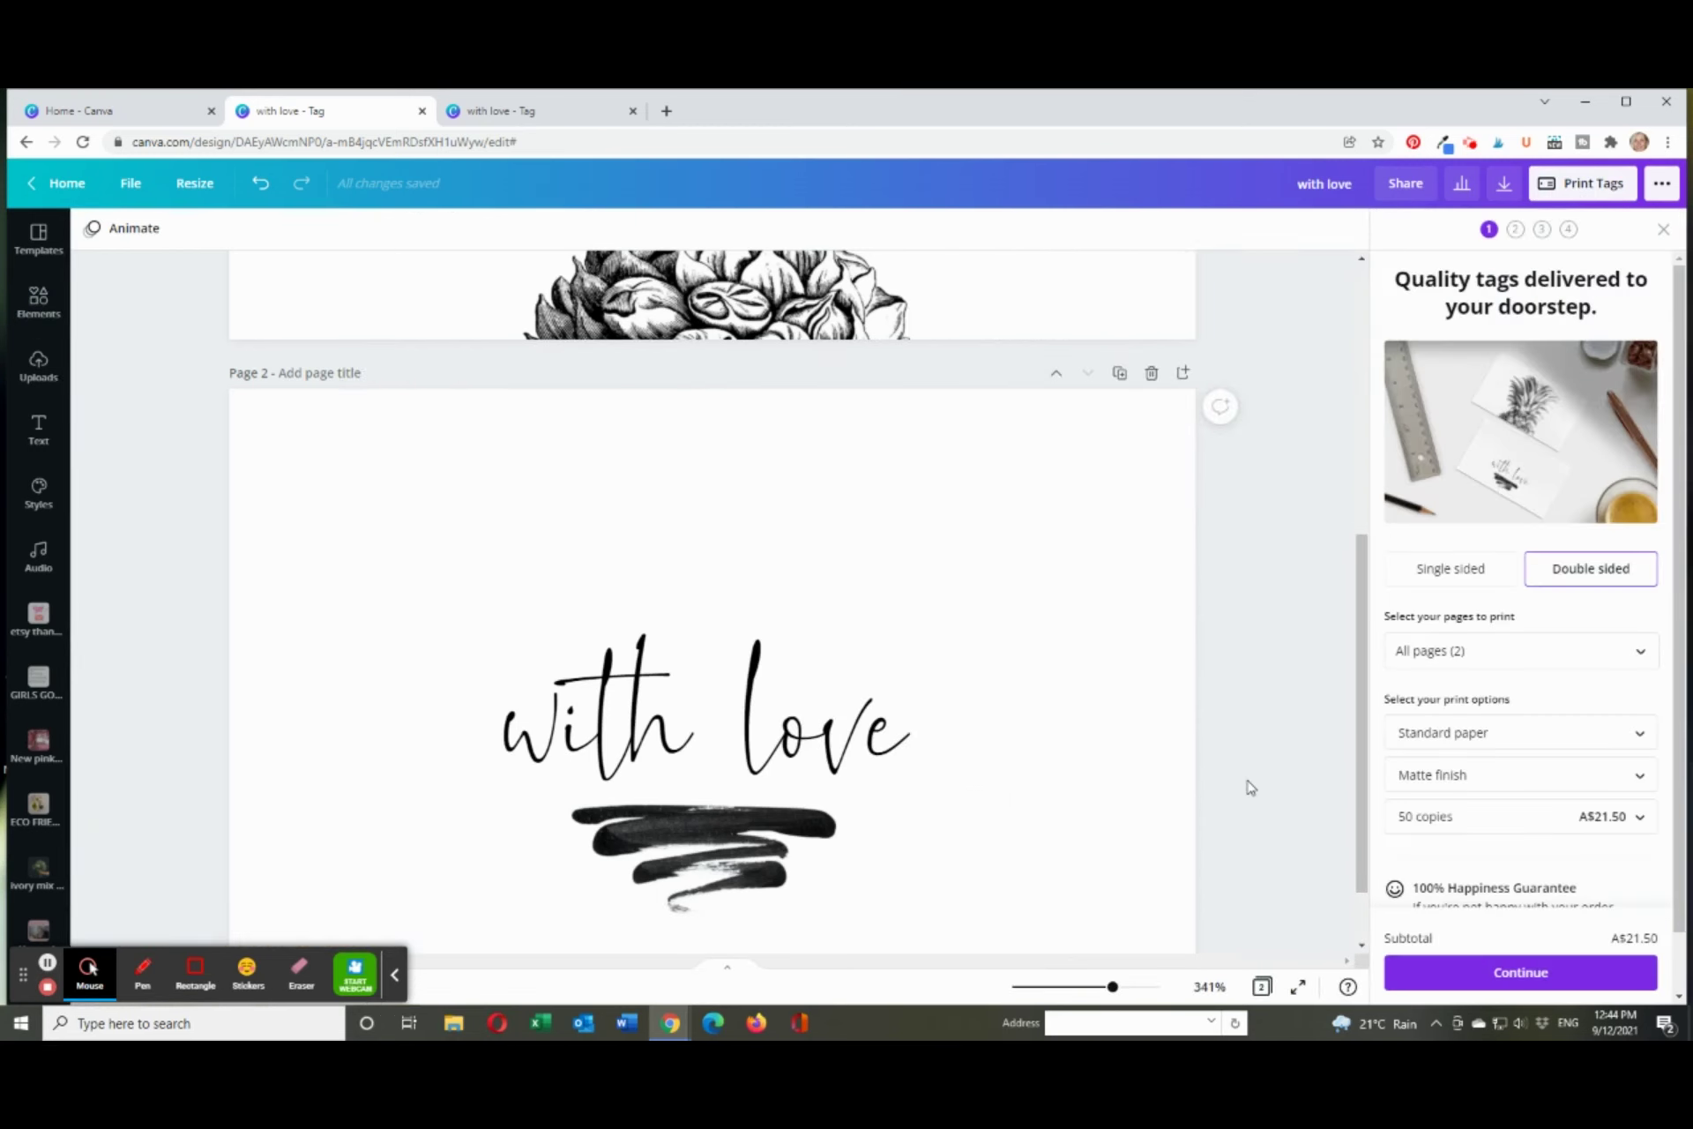
{"action": "scroll", "coordinate": [1143, 741], "scroll_direction": "up", "scroll_amount": 5}
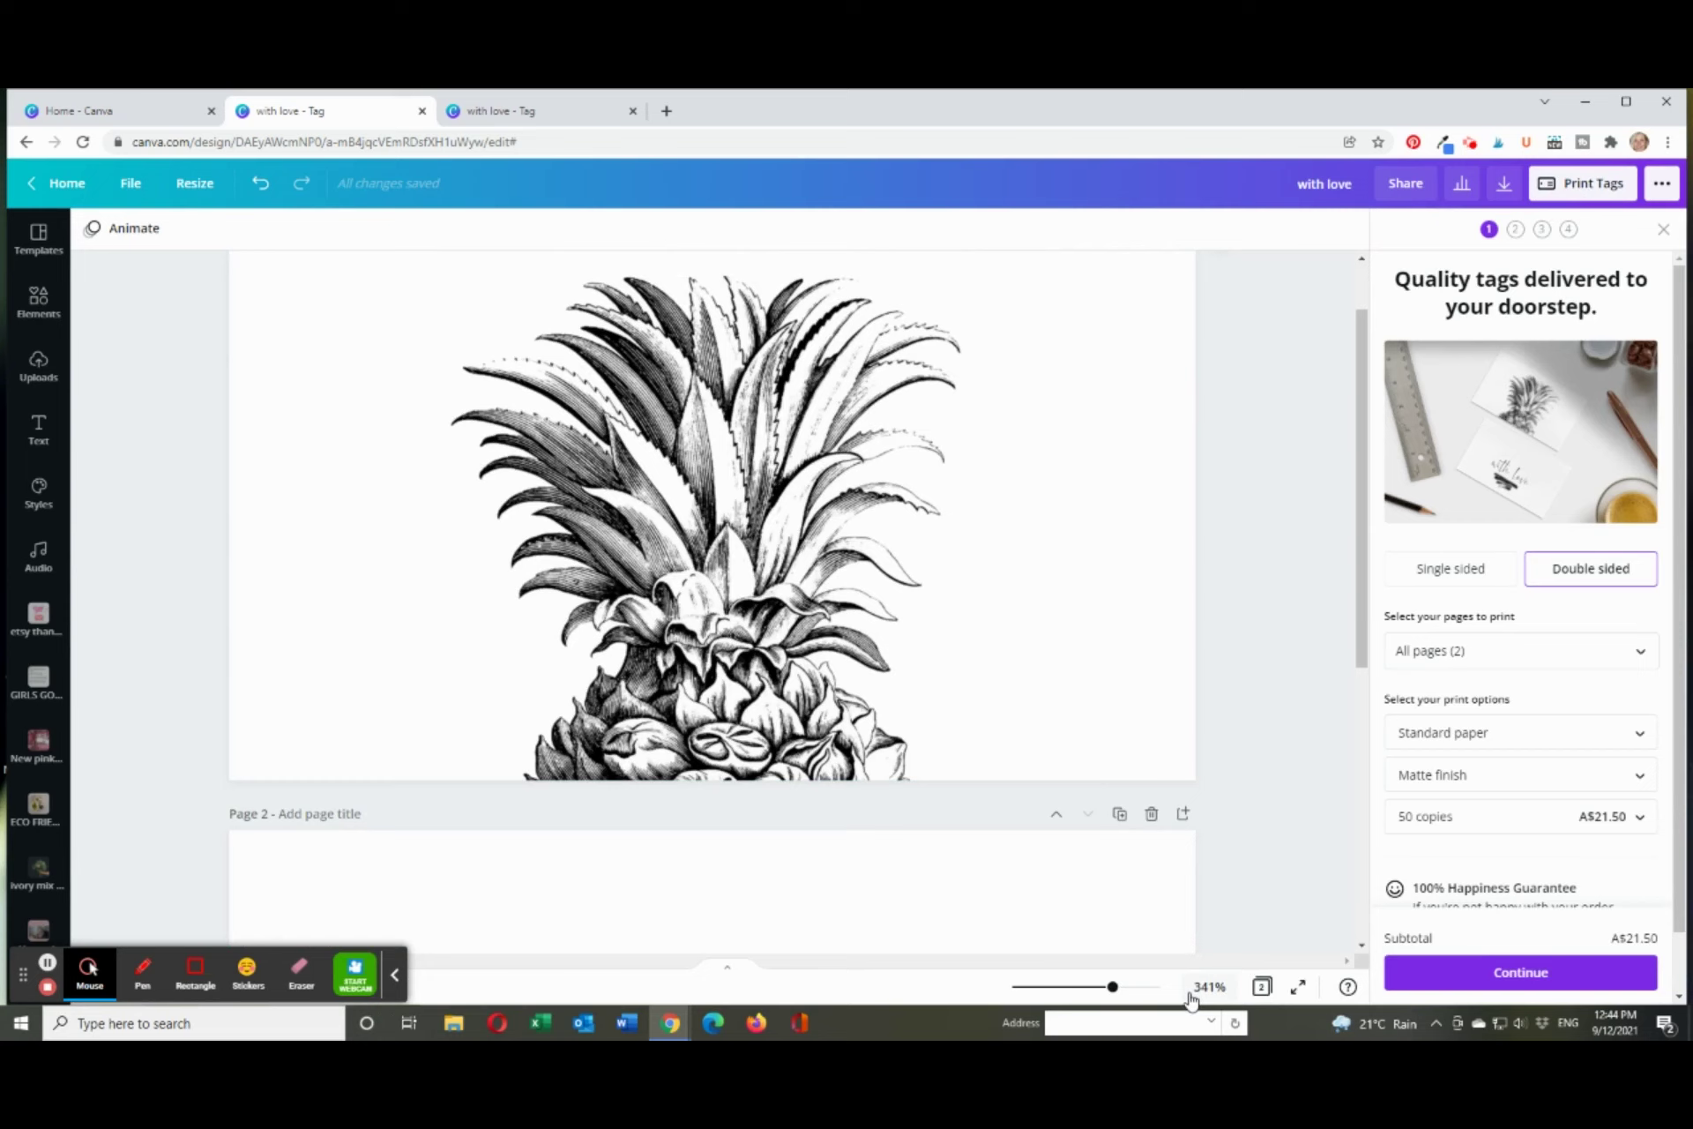
{"action": "left_click", "coordinate": [1211, 988]}
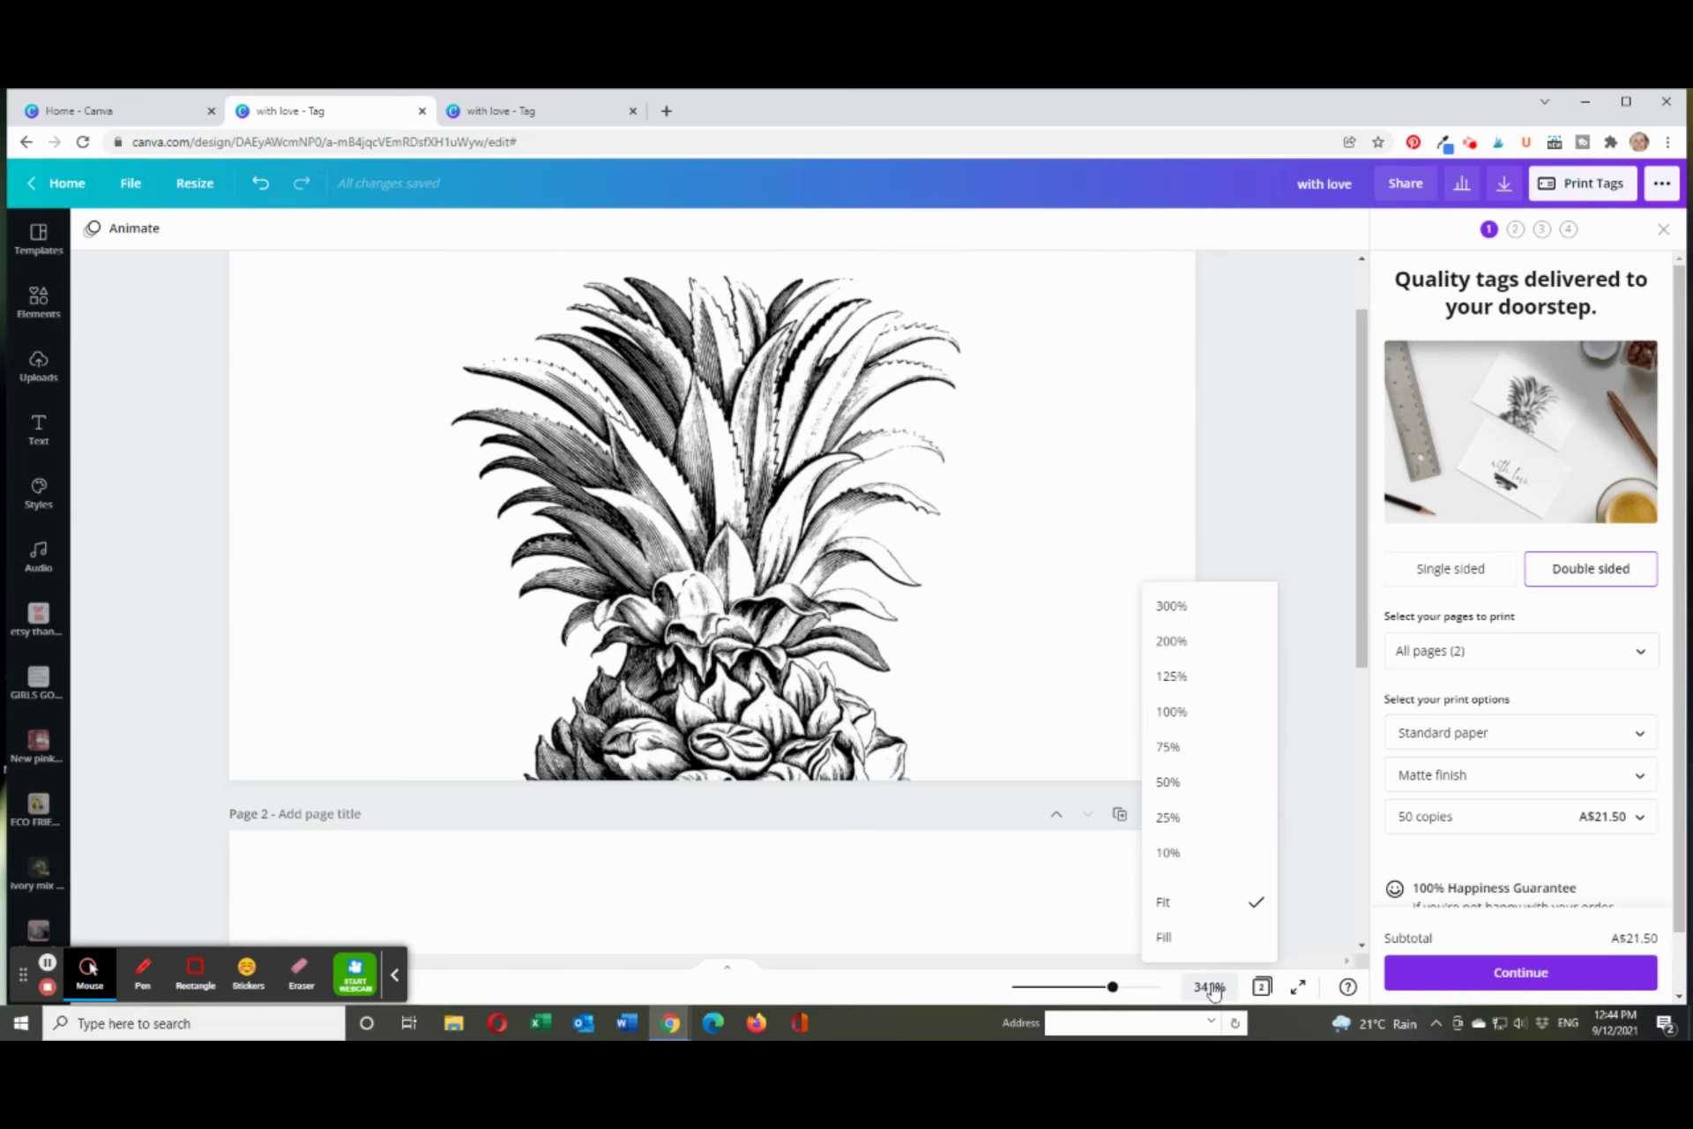
{"action": "left_click", "coordinate": [1205, 641]}
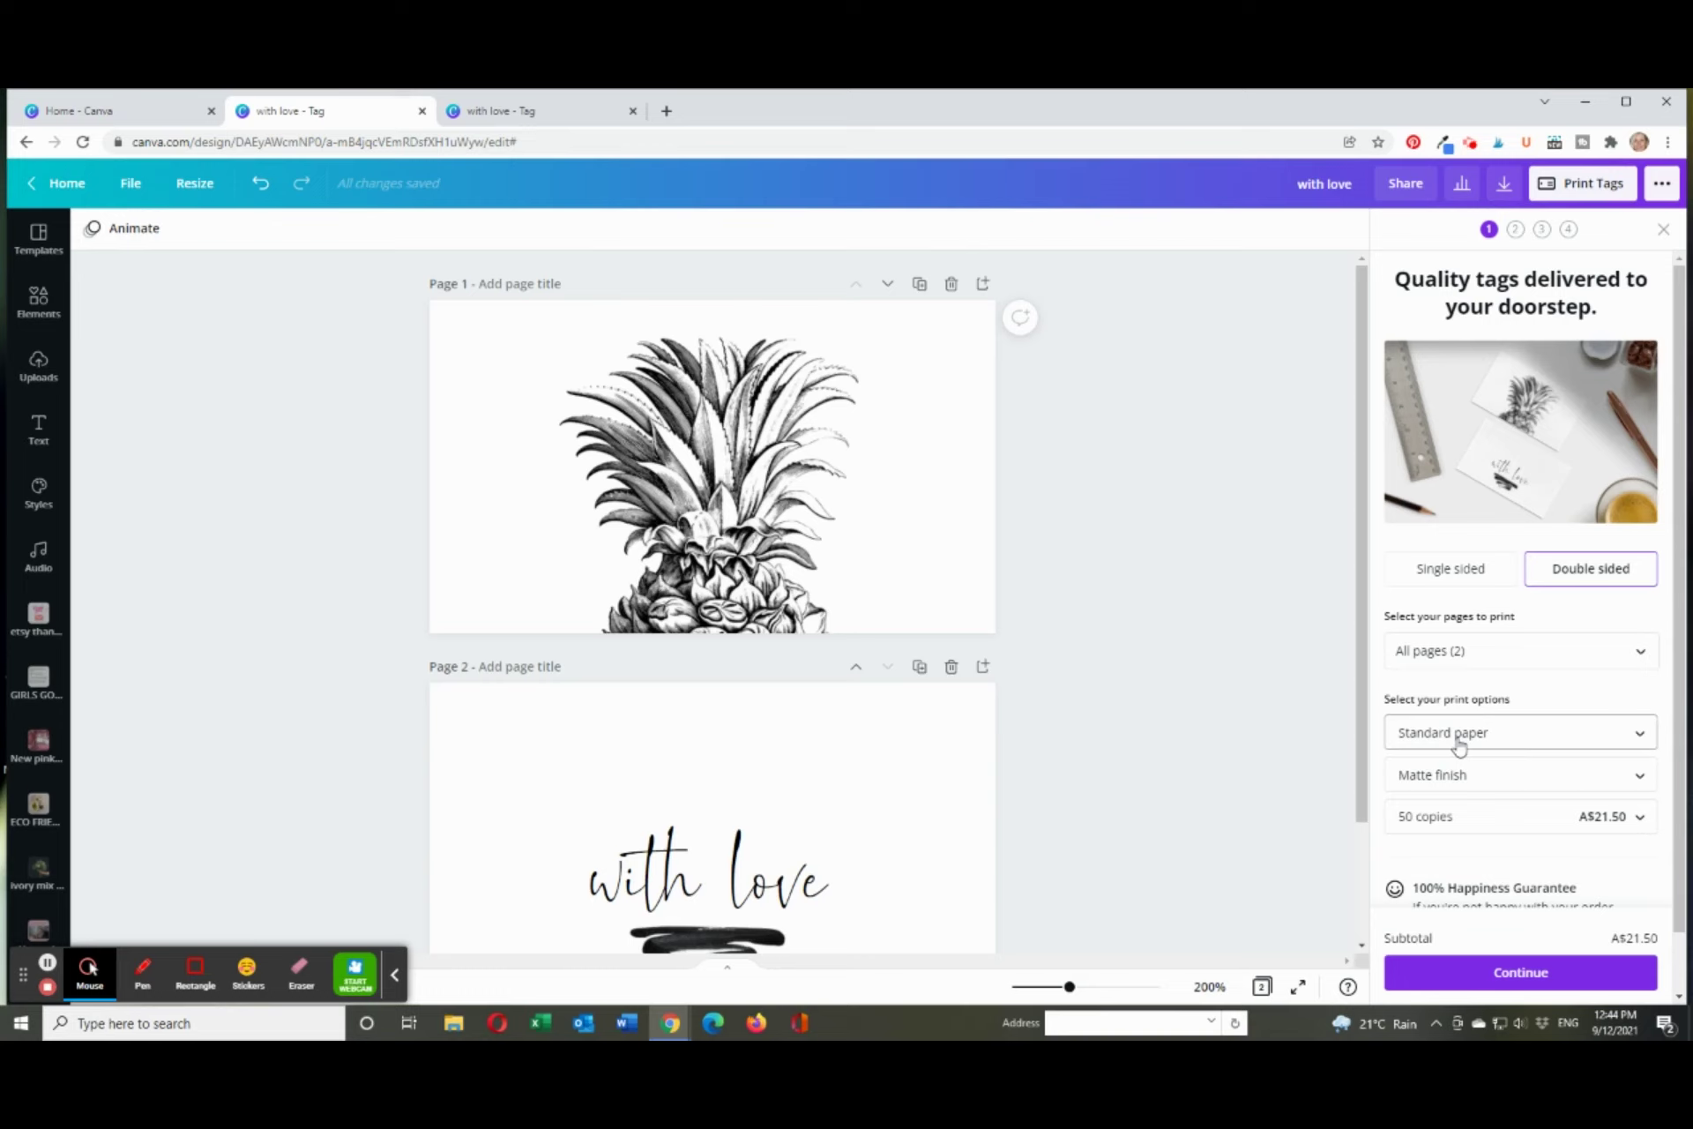
- Change the tag print paper from Standard to Premium, bringing the subtotal to A$22
{"action": "left_click", "coordinate": [1637, 745]}
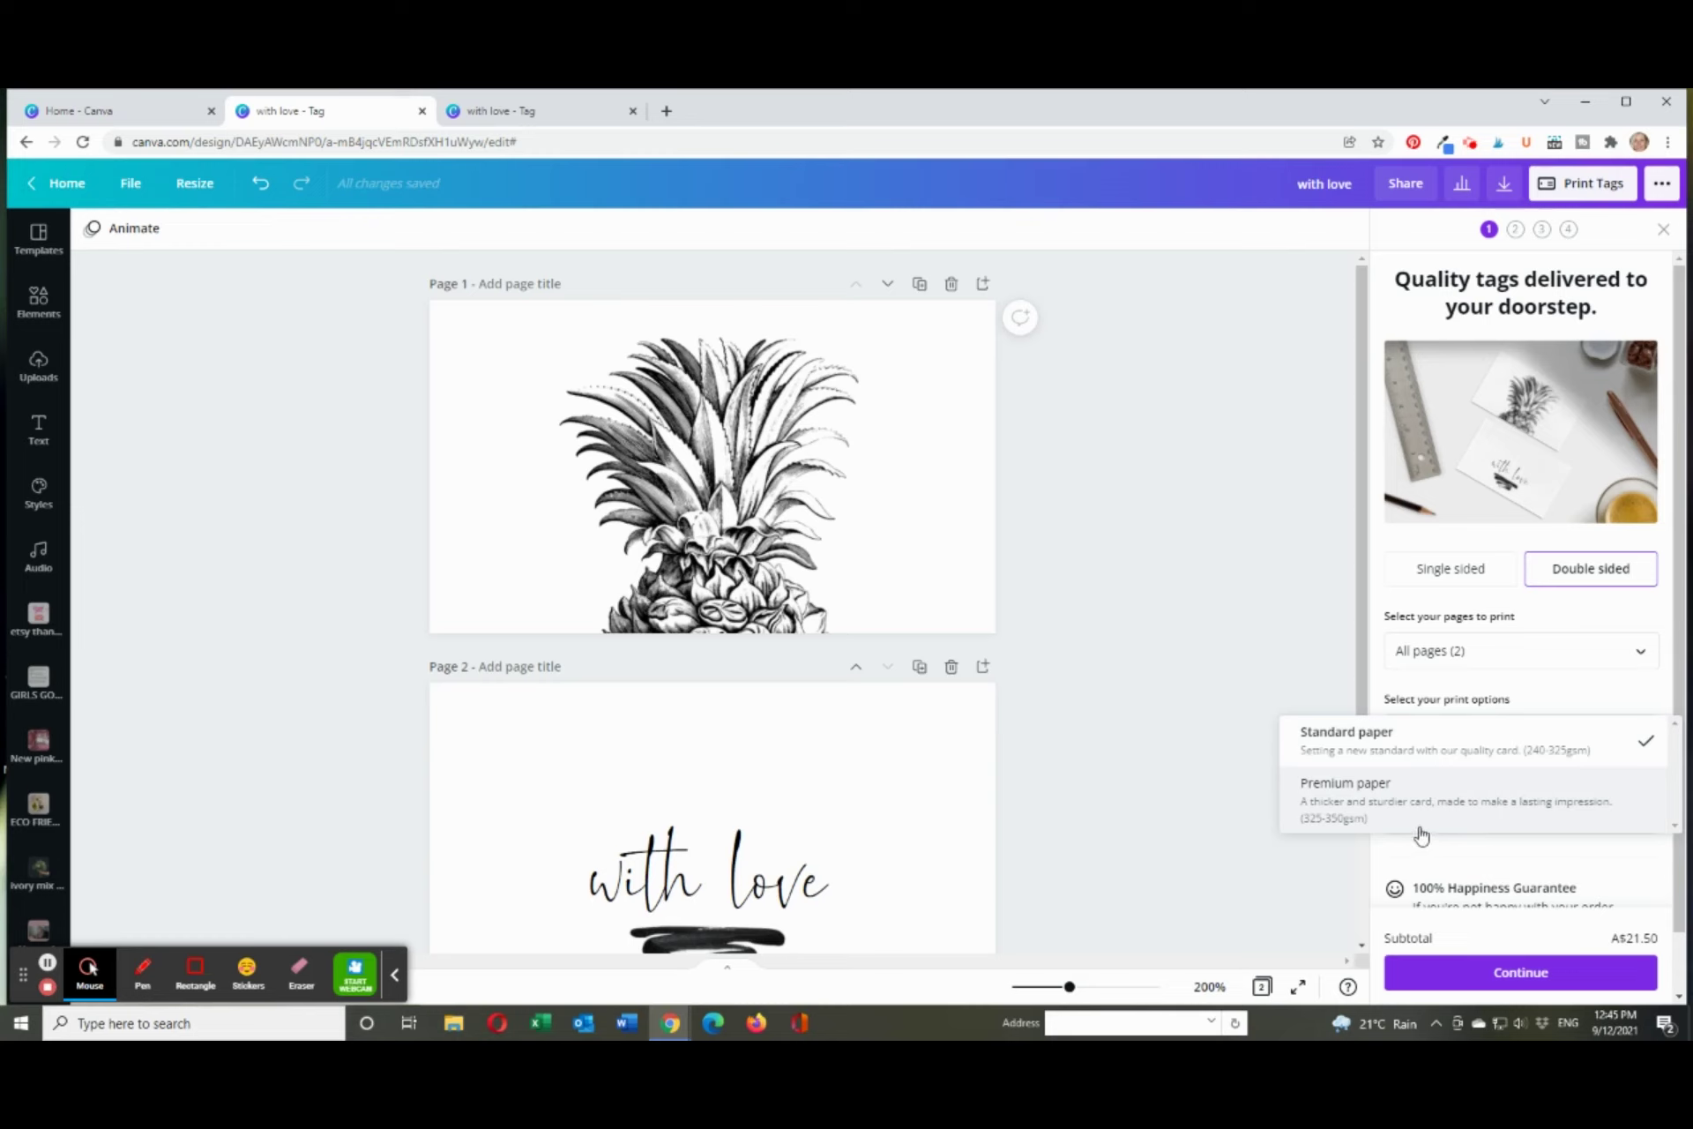
{"action": "left_click", "coordinate": [1213, 760]}
{"action": "left_click", "coordinate": [1644, 737]}
{"action": "left_click", "coordinate": [1632, 815]}
{"action": "left_click", "coordinate": [1641, 779]}
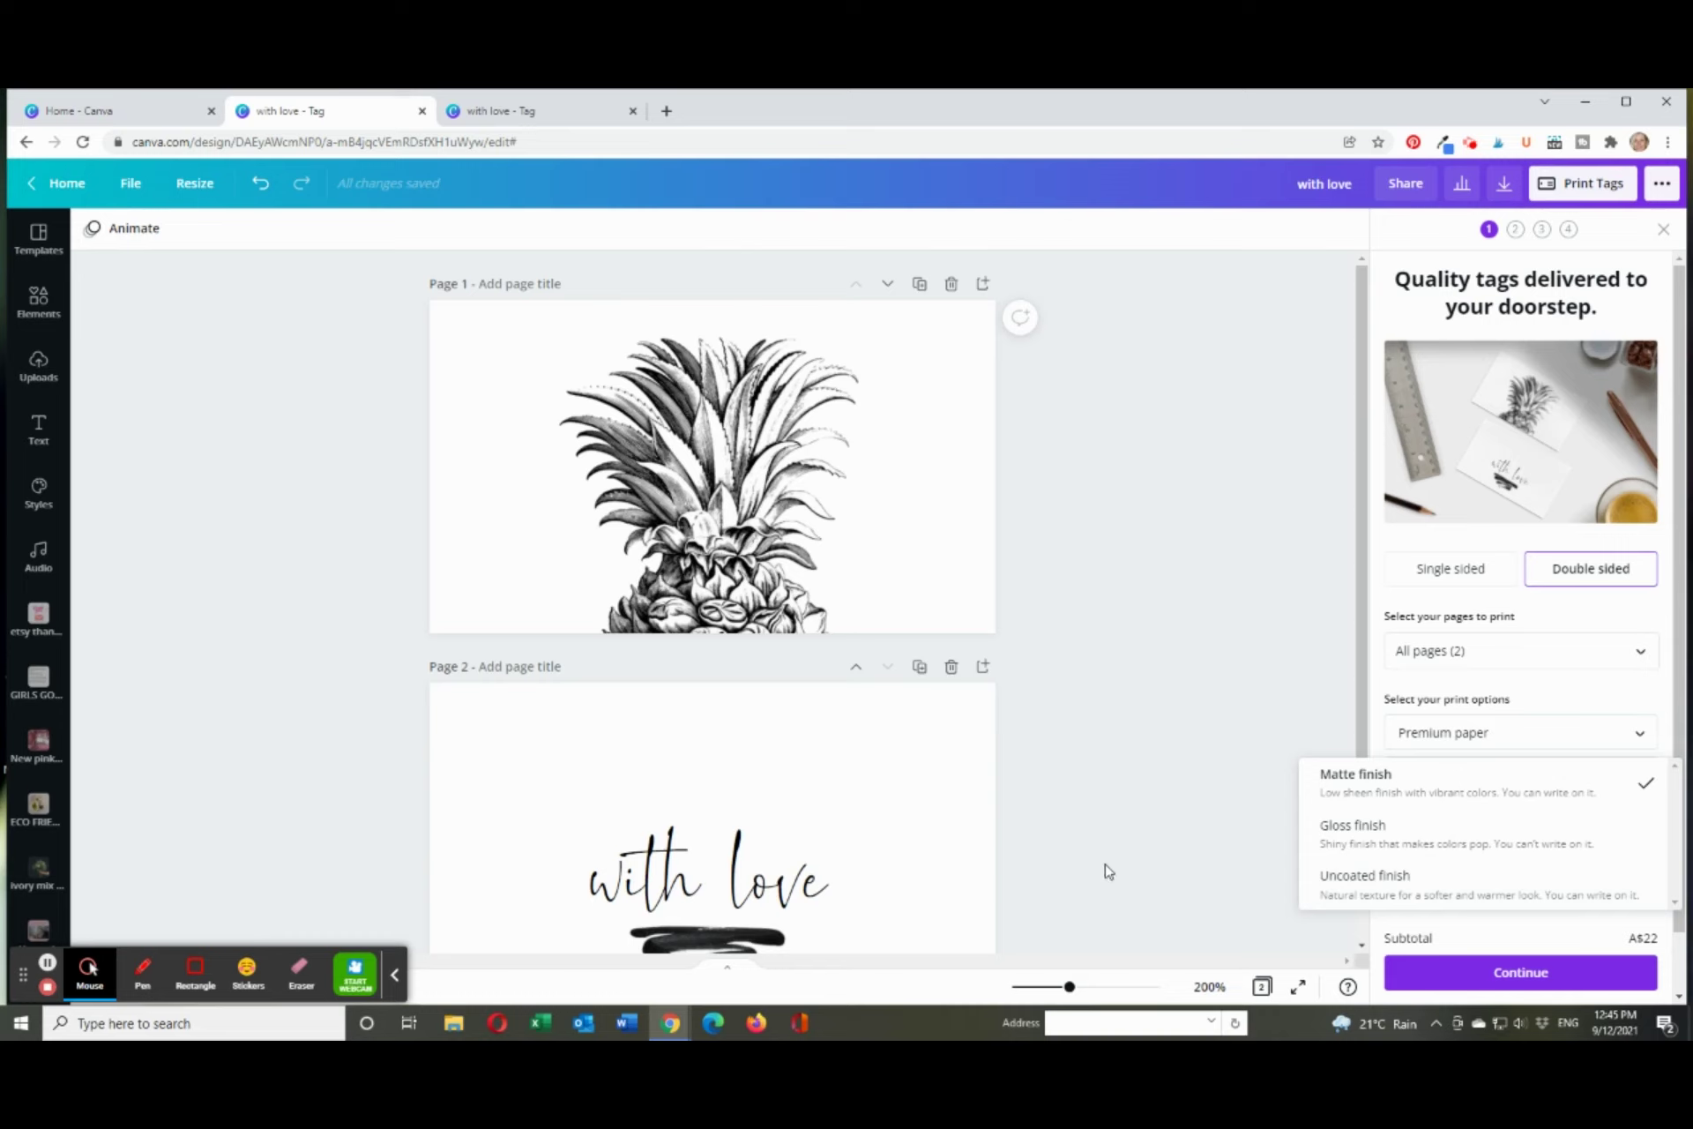
{"action": "left_click", "coordinate": [1162, 826]}
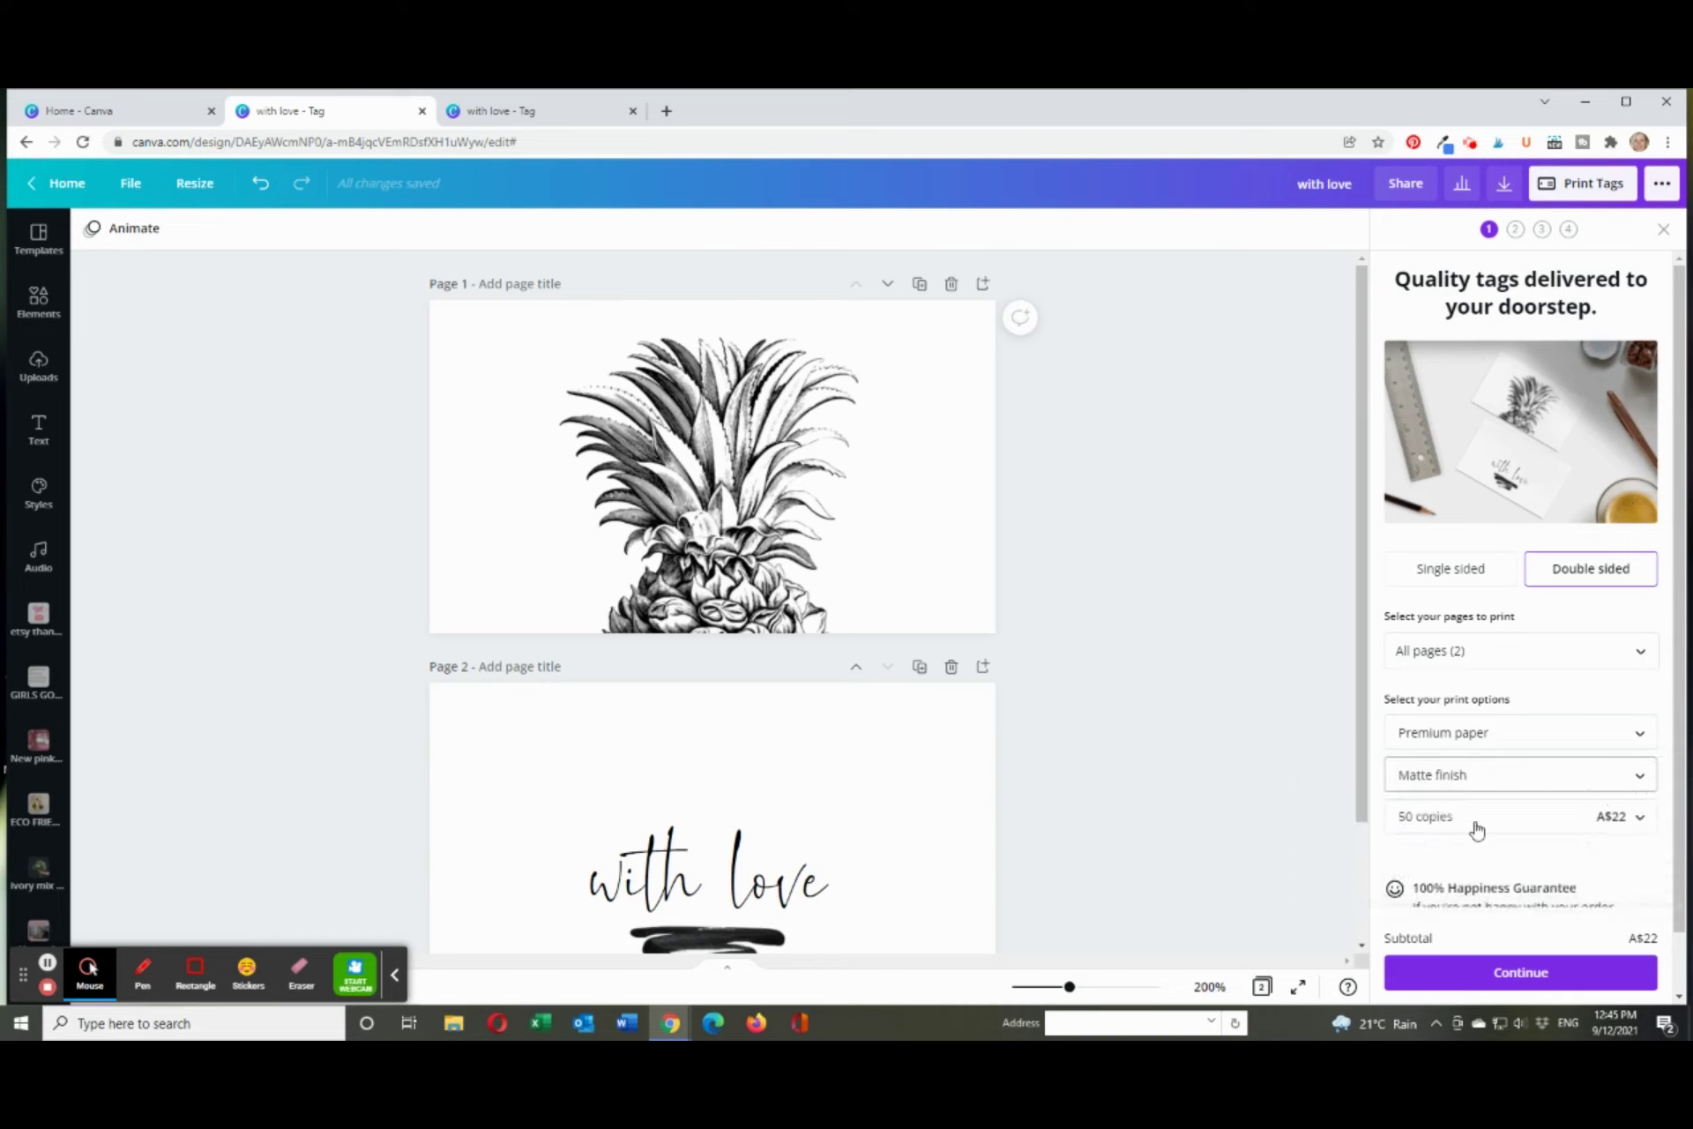
{"action": "scroll", "coordinate": [1421, 824], "scroll_direction": "down", "scroll_amount": 1}
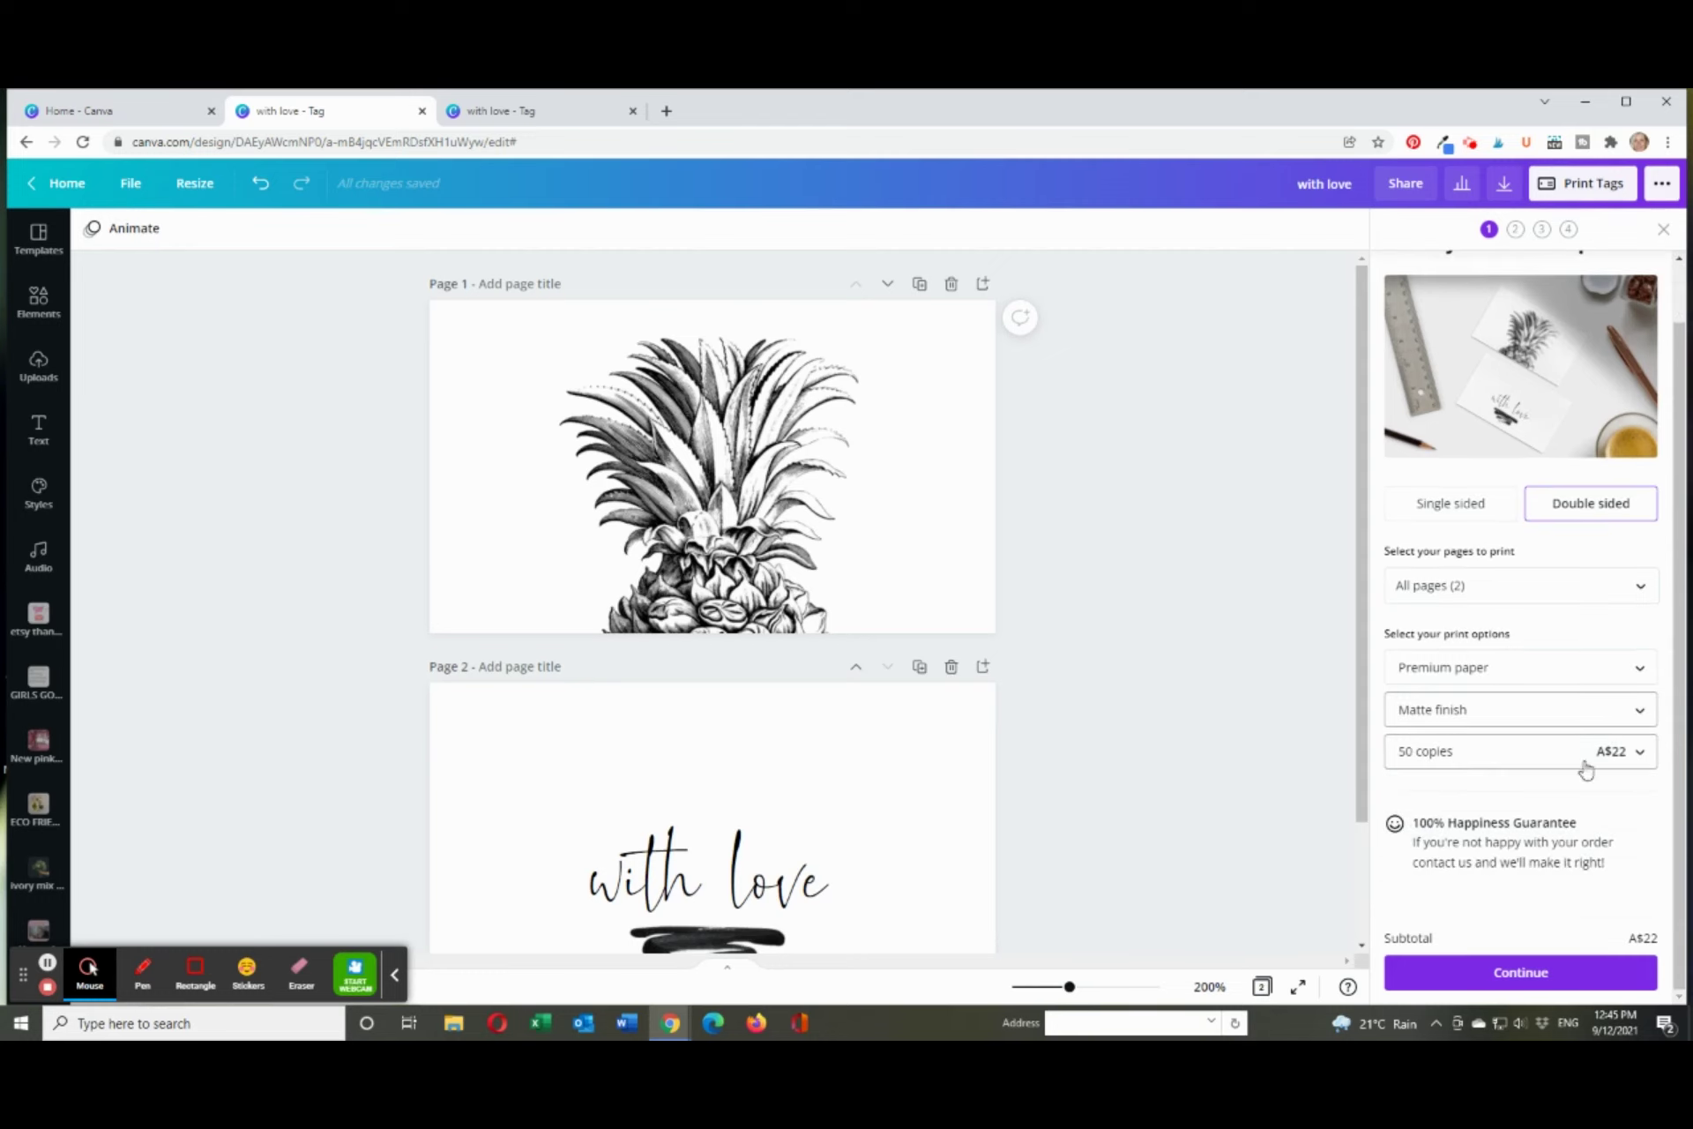
{"action": "left_click", "coordinate": [1642, 756]}
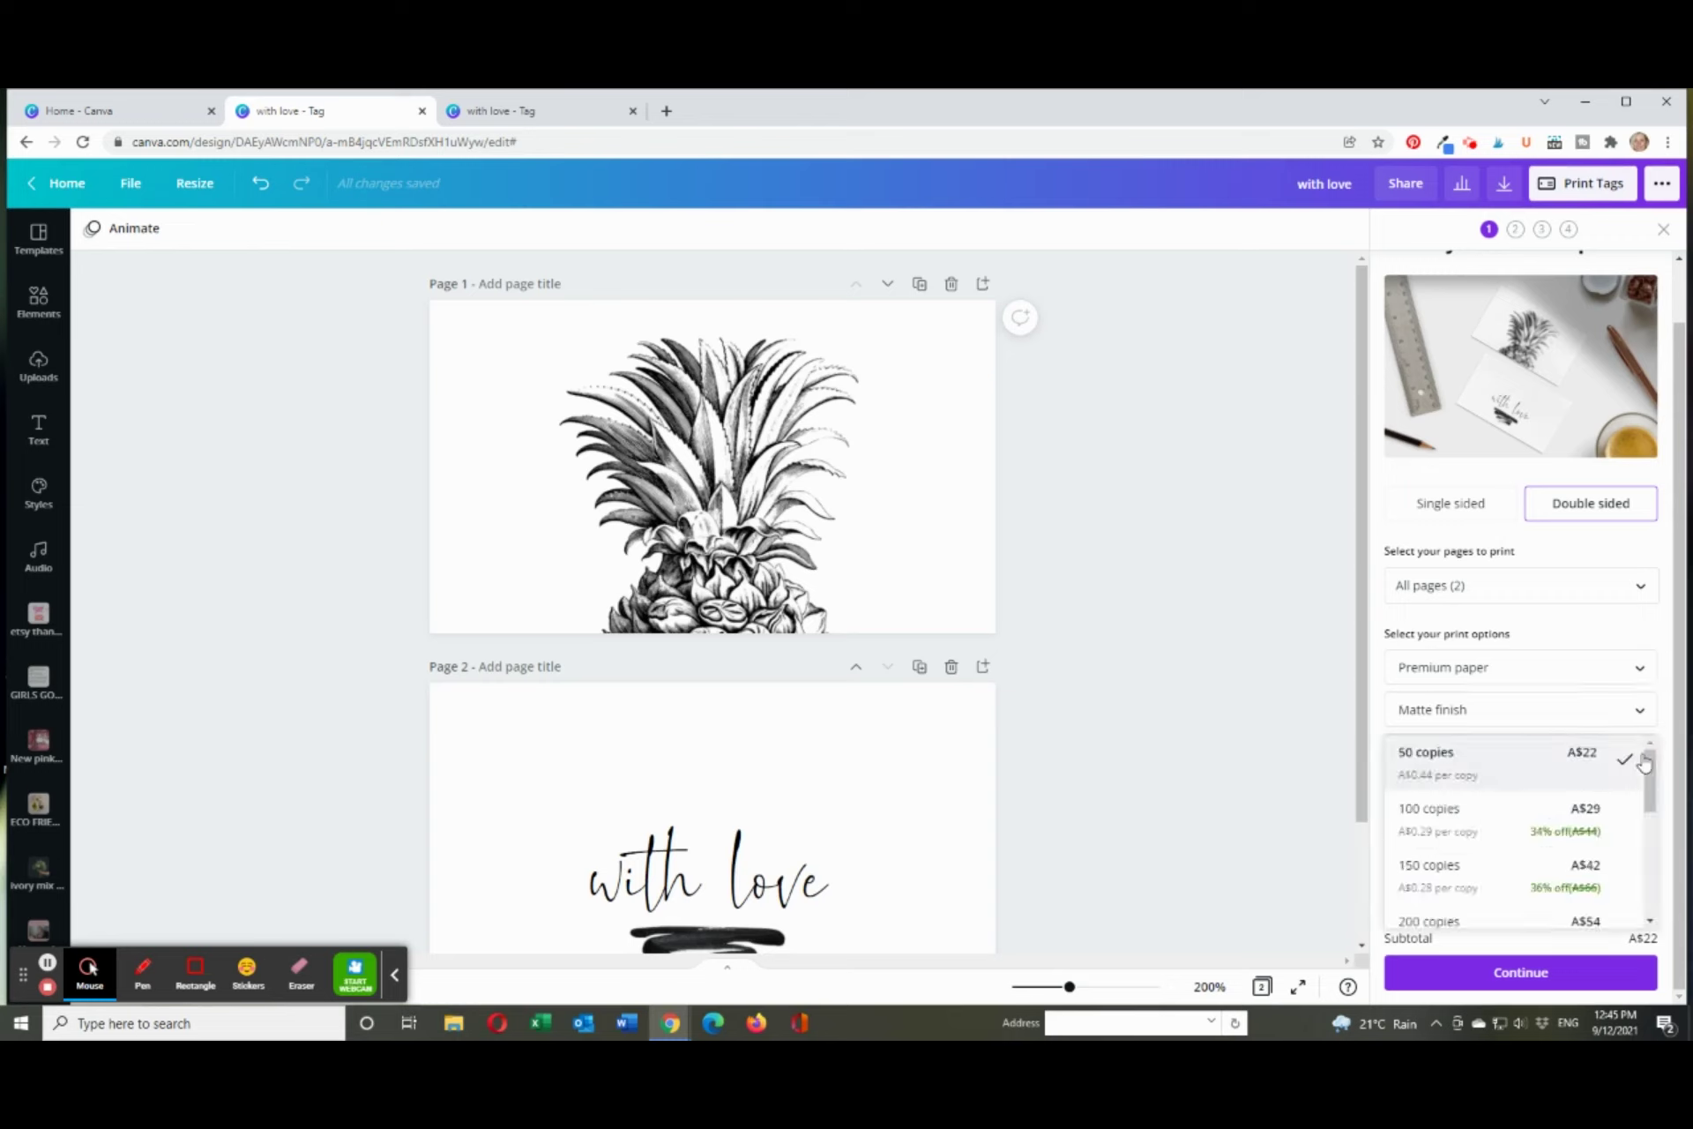
{"action": "scroll", "coordinate": [1587, 774], "scroll_direction": "down", "scroll_amount": 2}
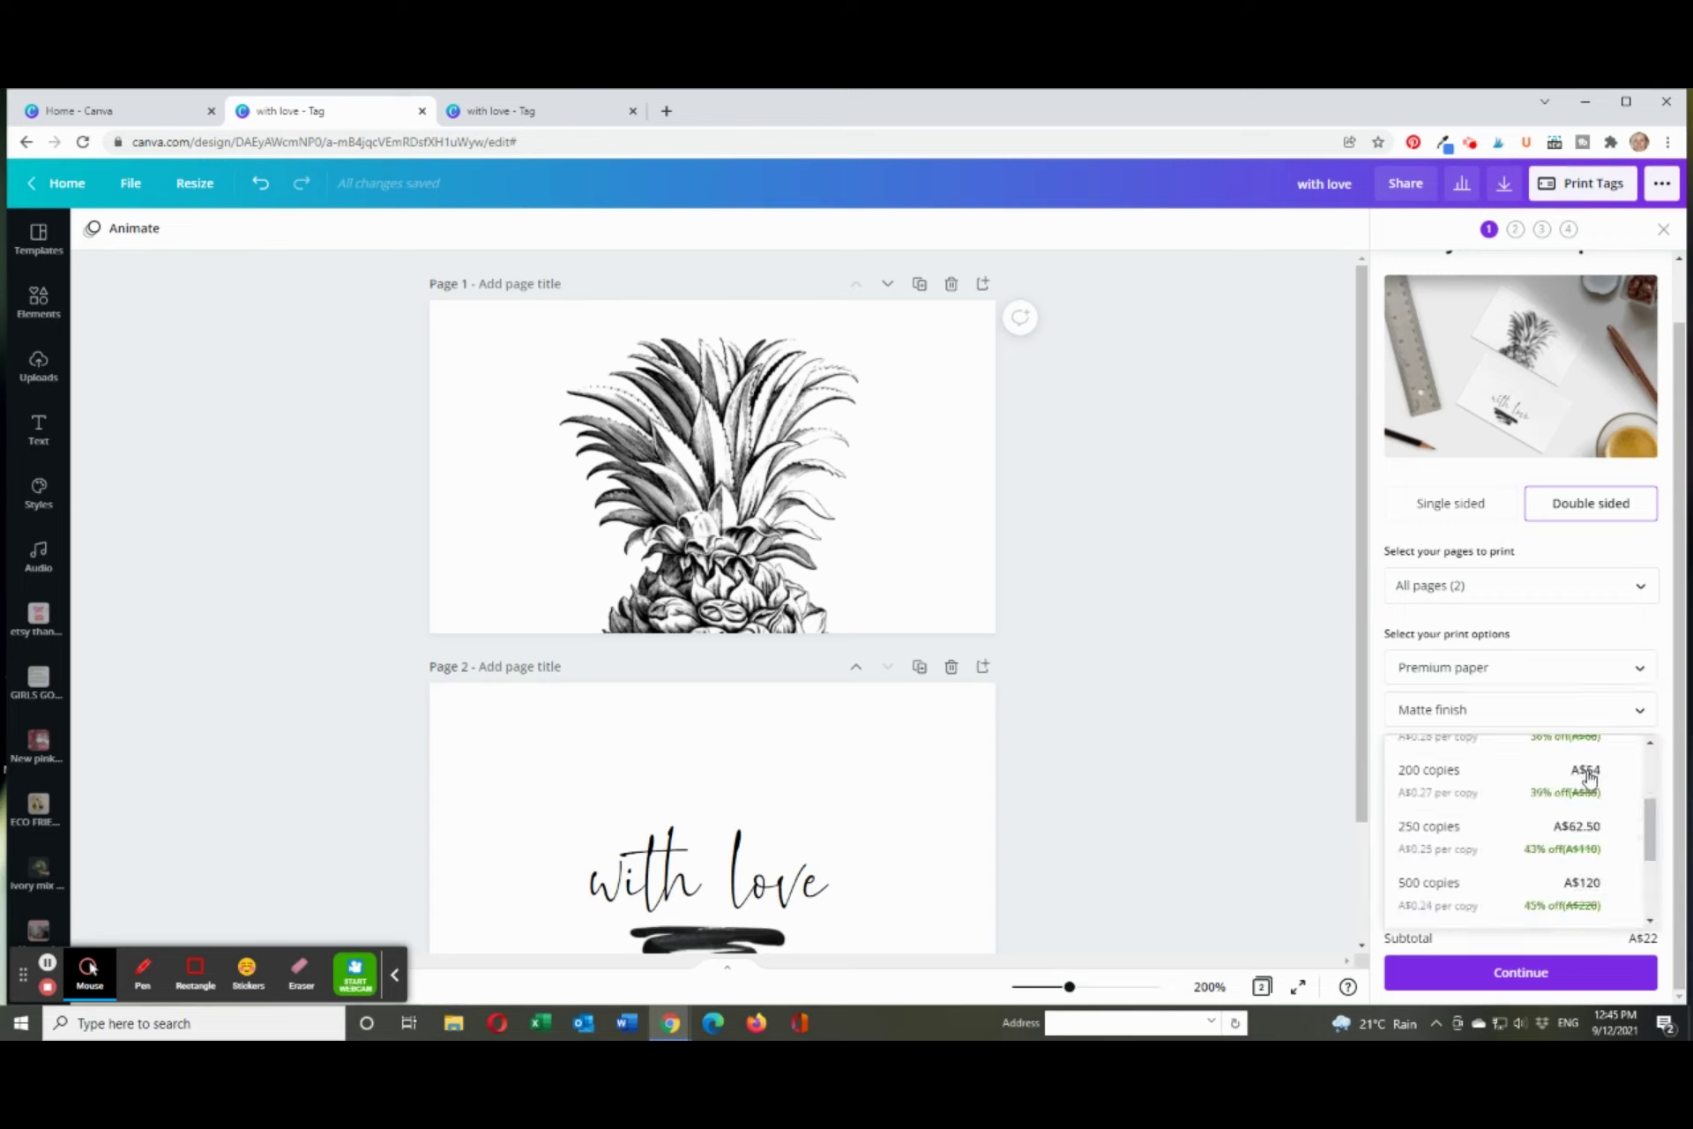
{"action": "scroll", "coordinate": [1516, 797], "scroll_direction": "up", "scroll_amount": 1}
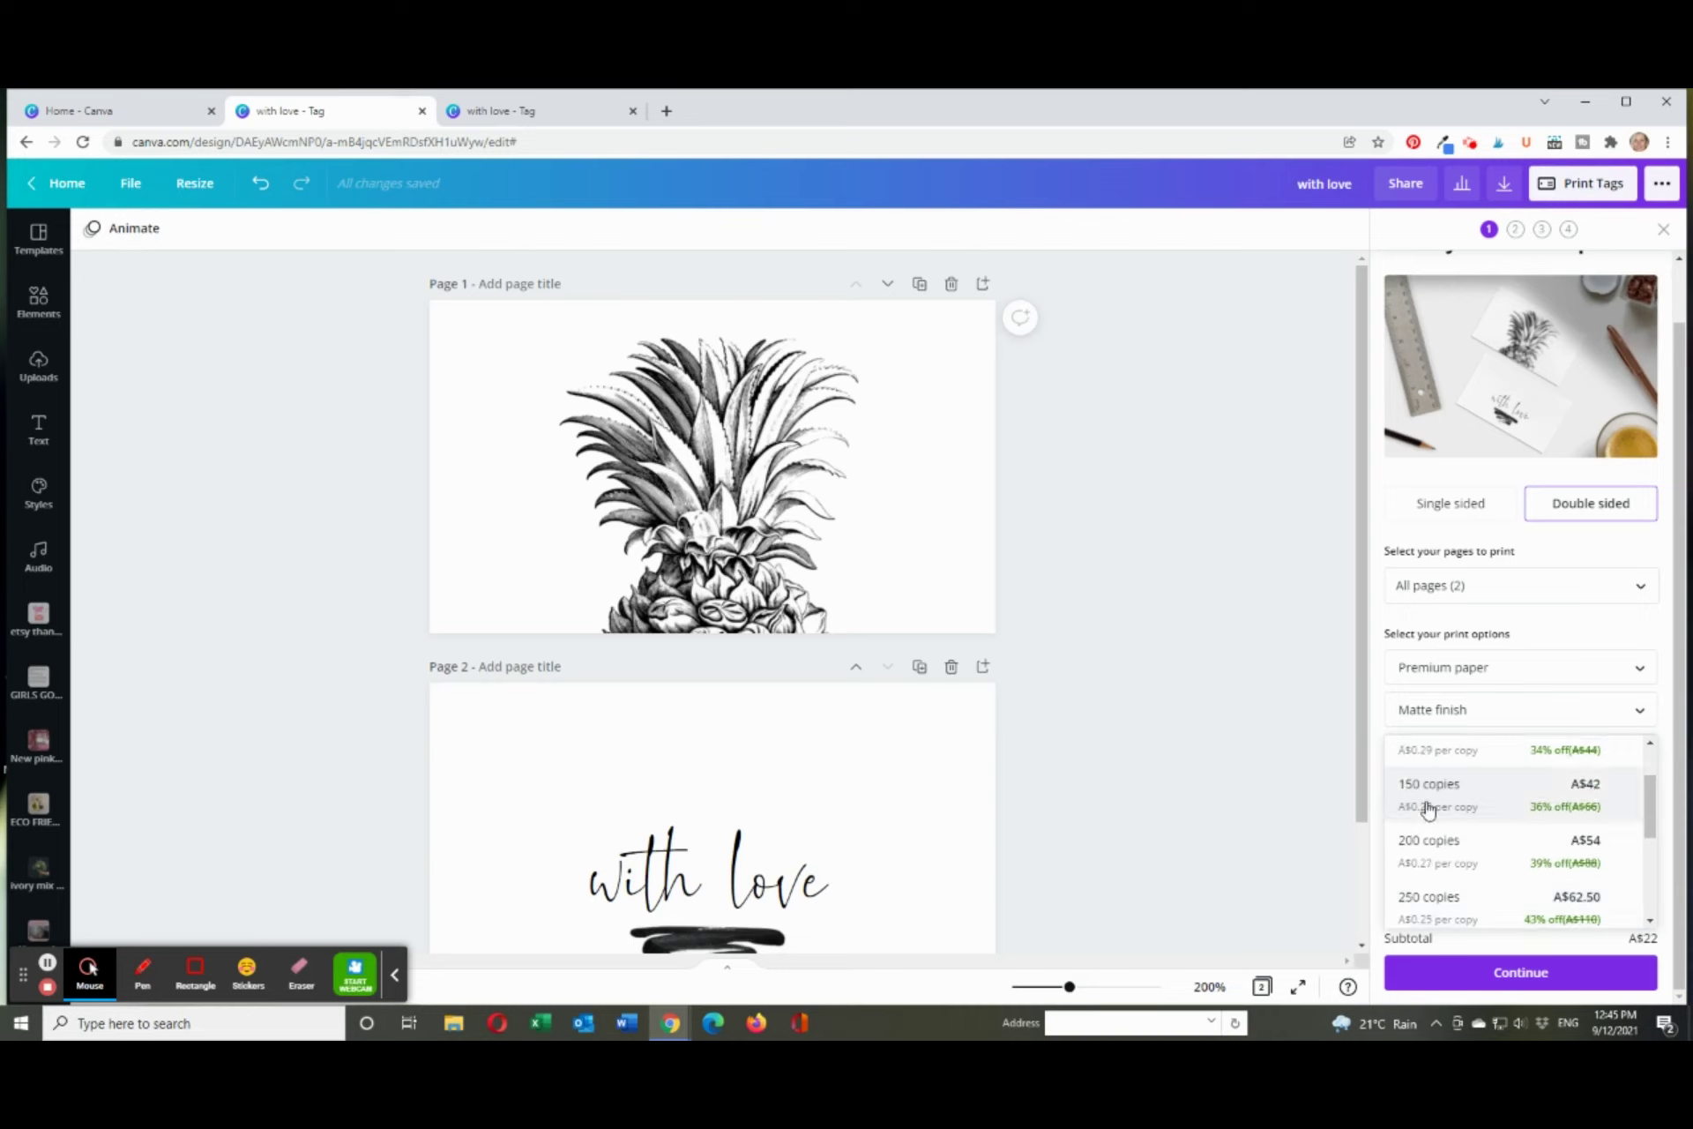
{"action": "scroll", "coordinate": [1438, 811], "scroll_direction": "up", "scroll_amount": 2}
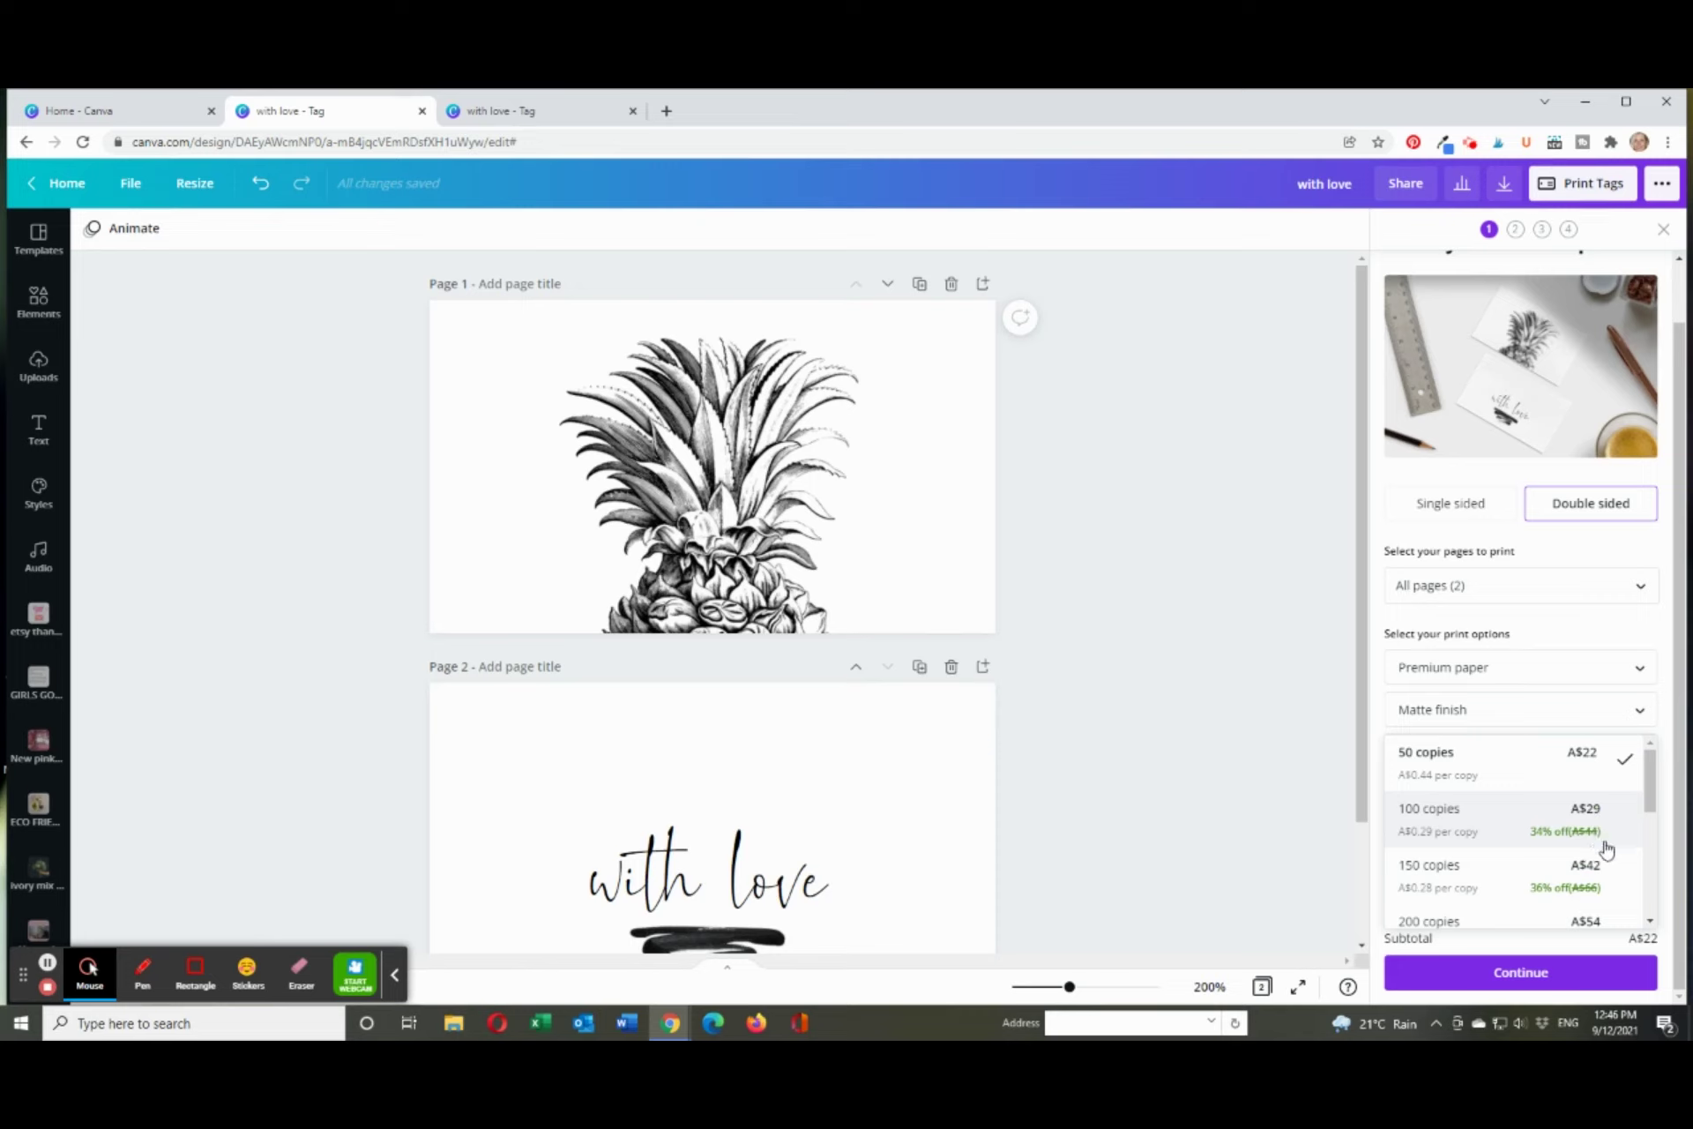
{"action": "scroll", "coordinate": [1591, 851], "scroll_direction": "down", "scroll_amount": 1}
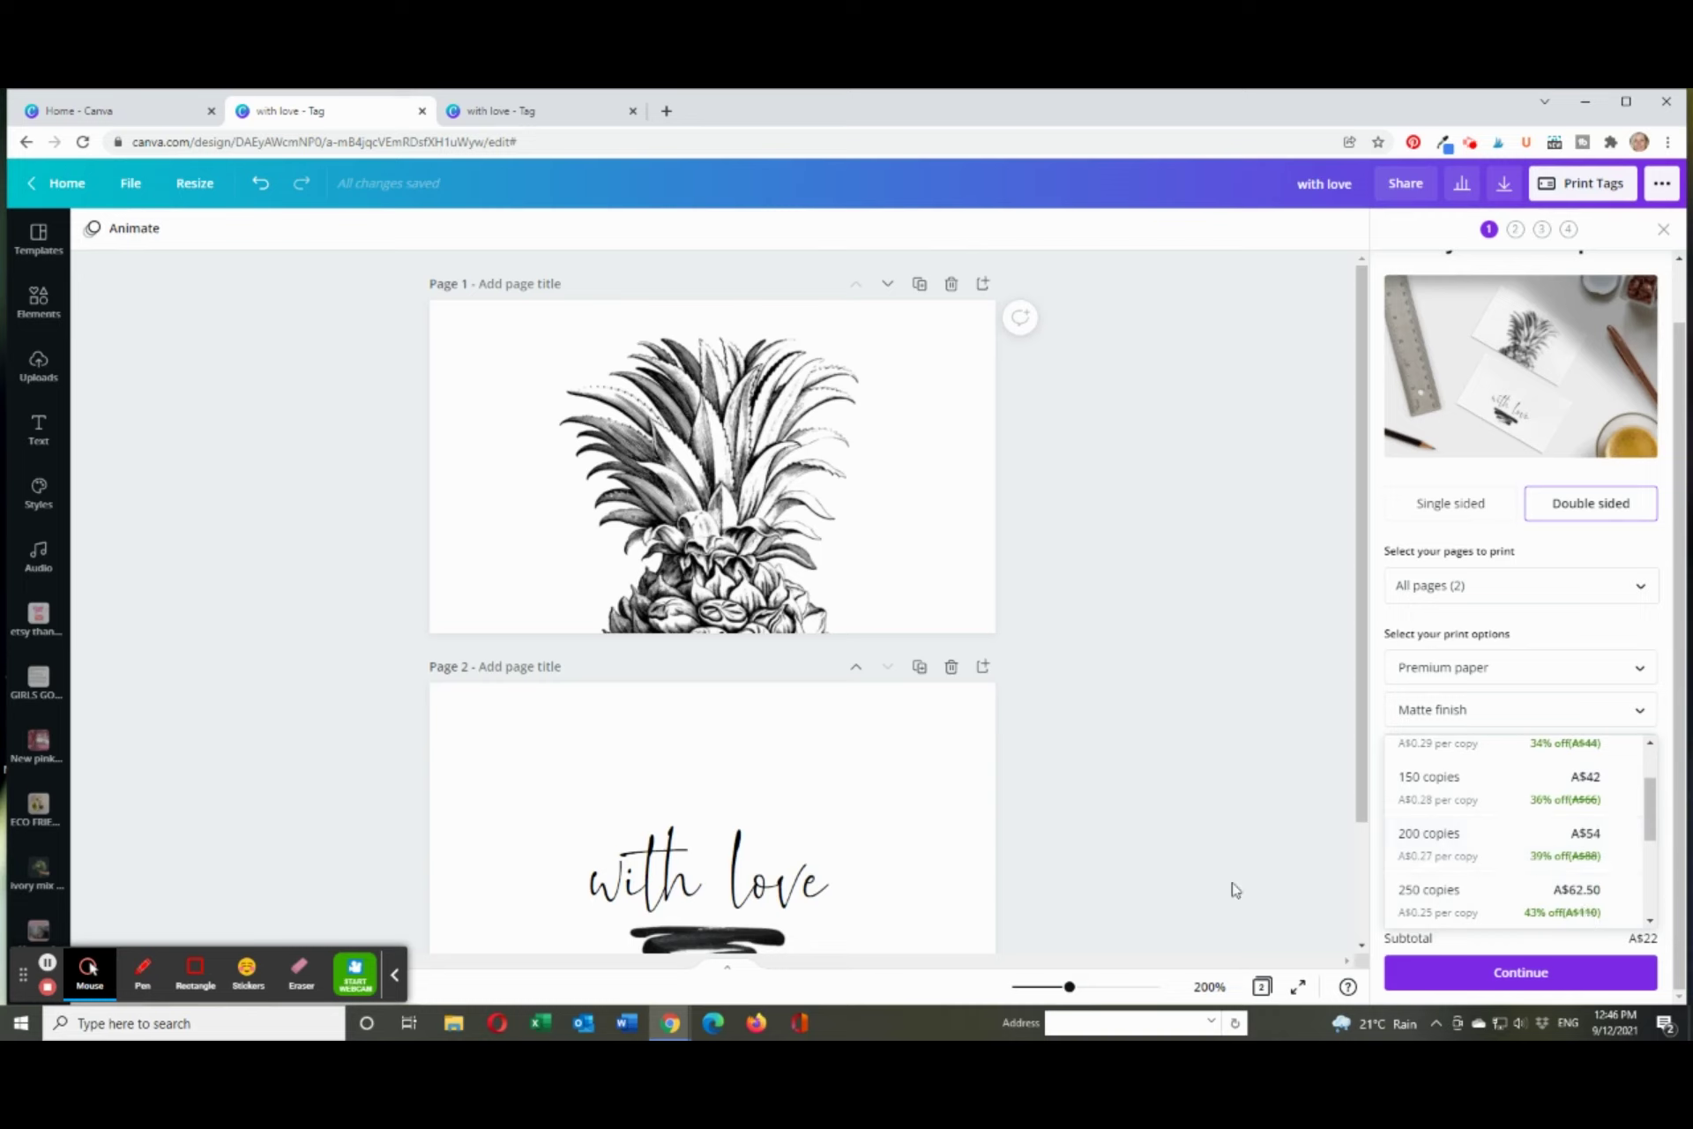
{"action": "scroll", "coordinate": [1465, 893], "scroll_direction": "up", "scroll_amount": 2}
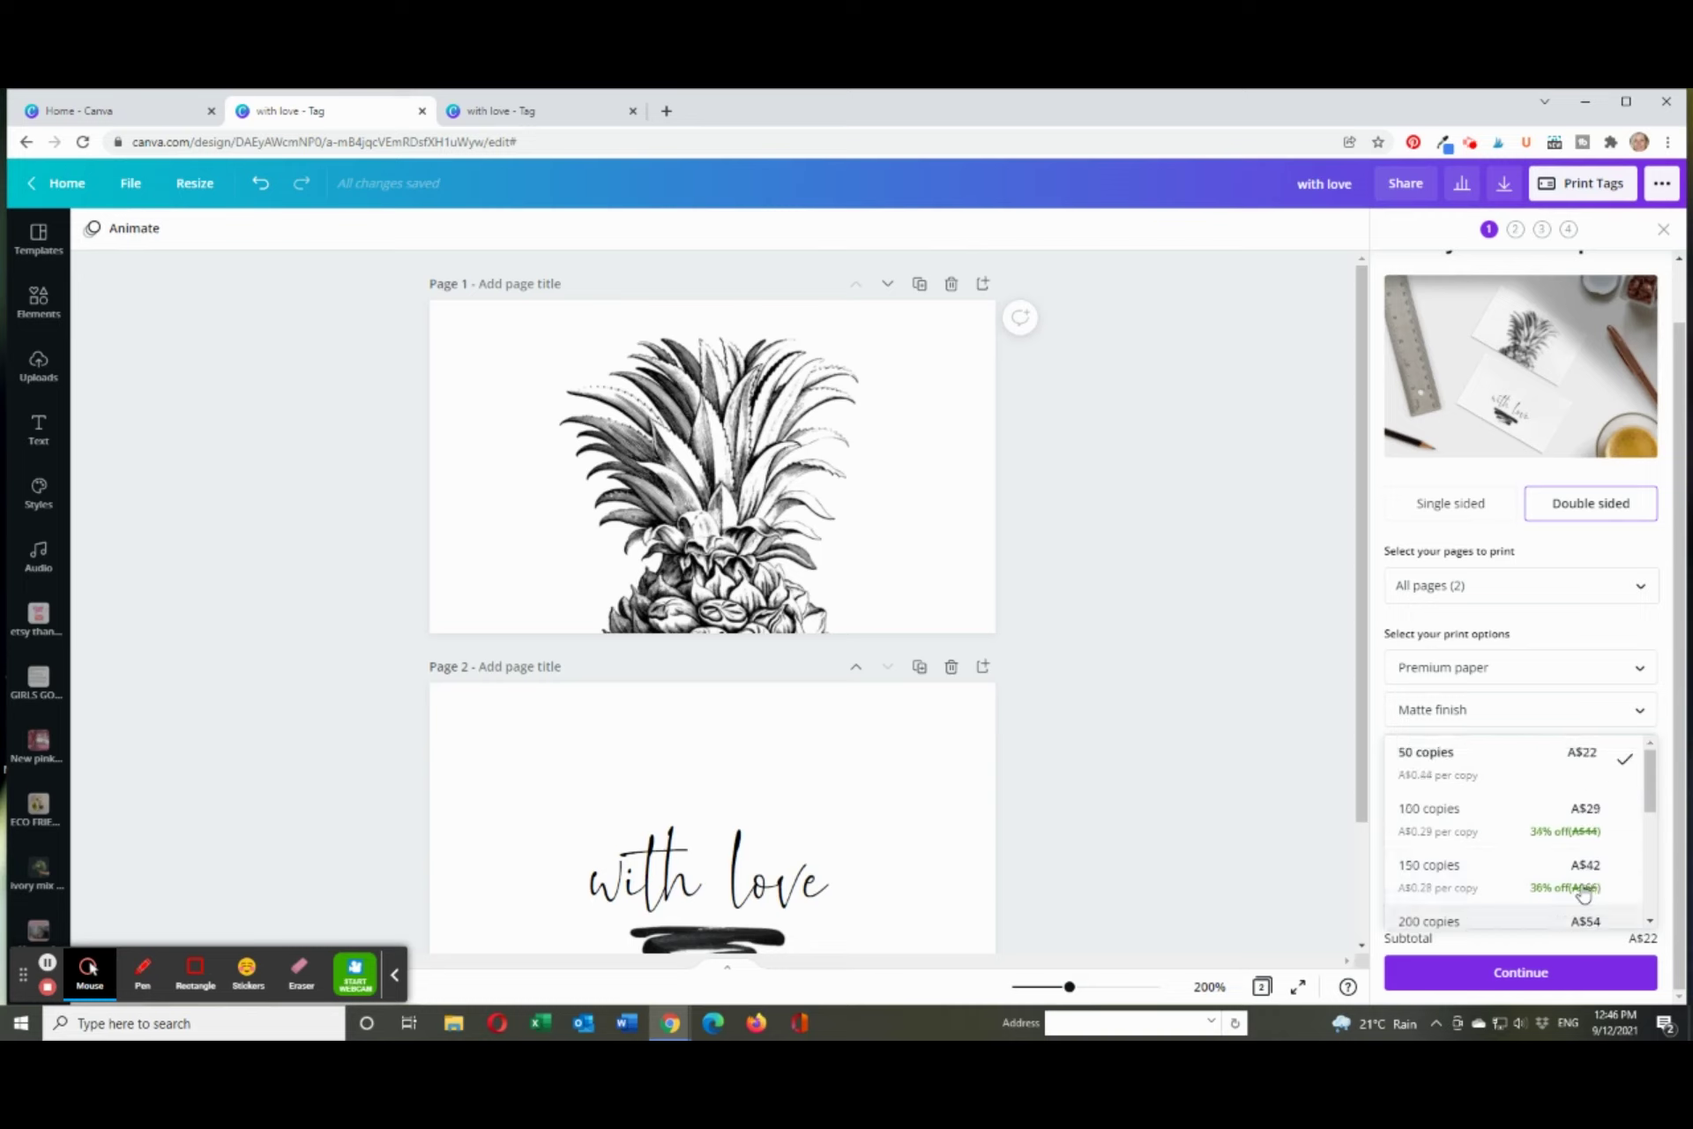
{"action": "scroll", "coordinate": [1574, 908], "scroll_direction": "down", "scroll_amount": 1}
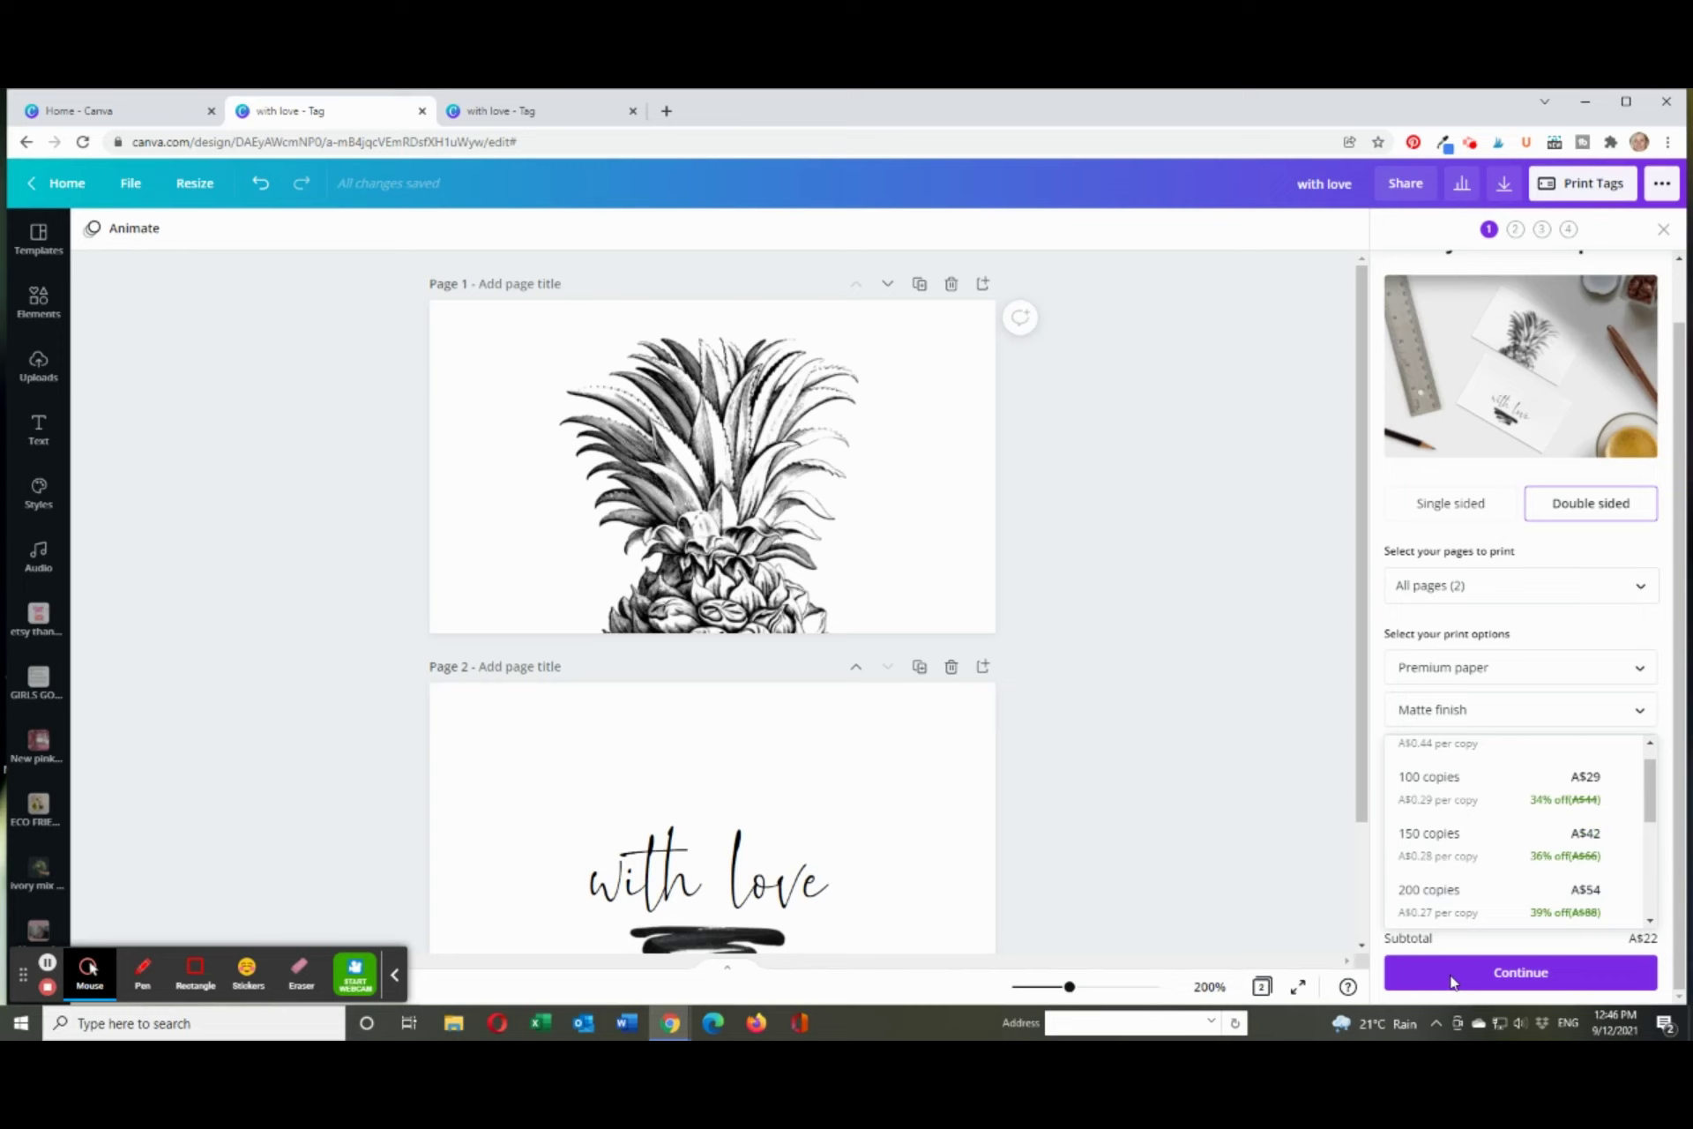
{"action": "left_click", "coordinate": [1551, 975]}
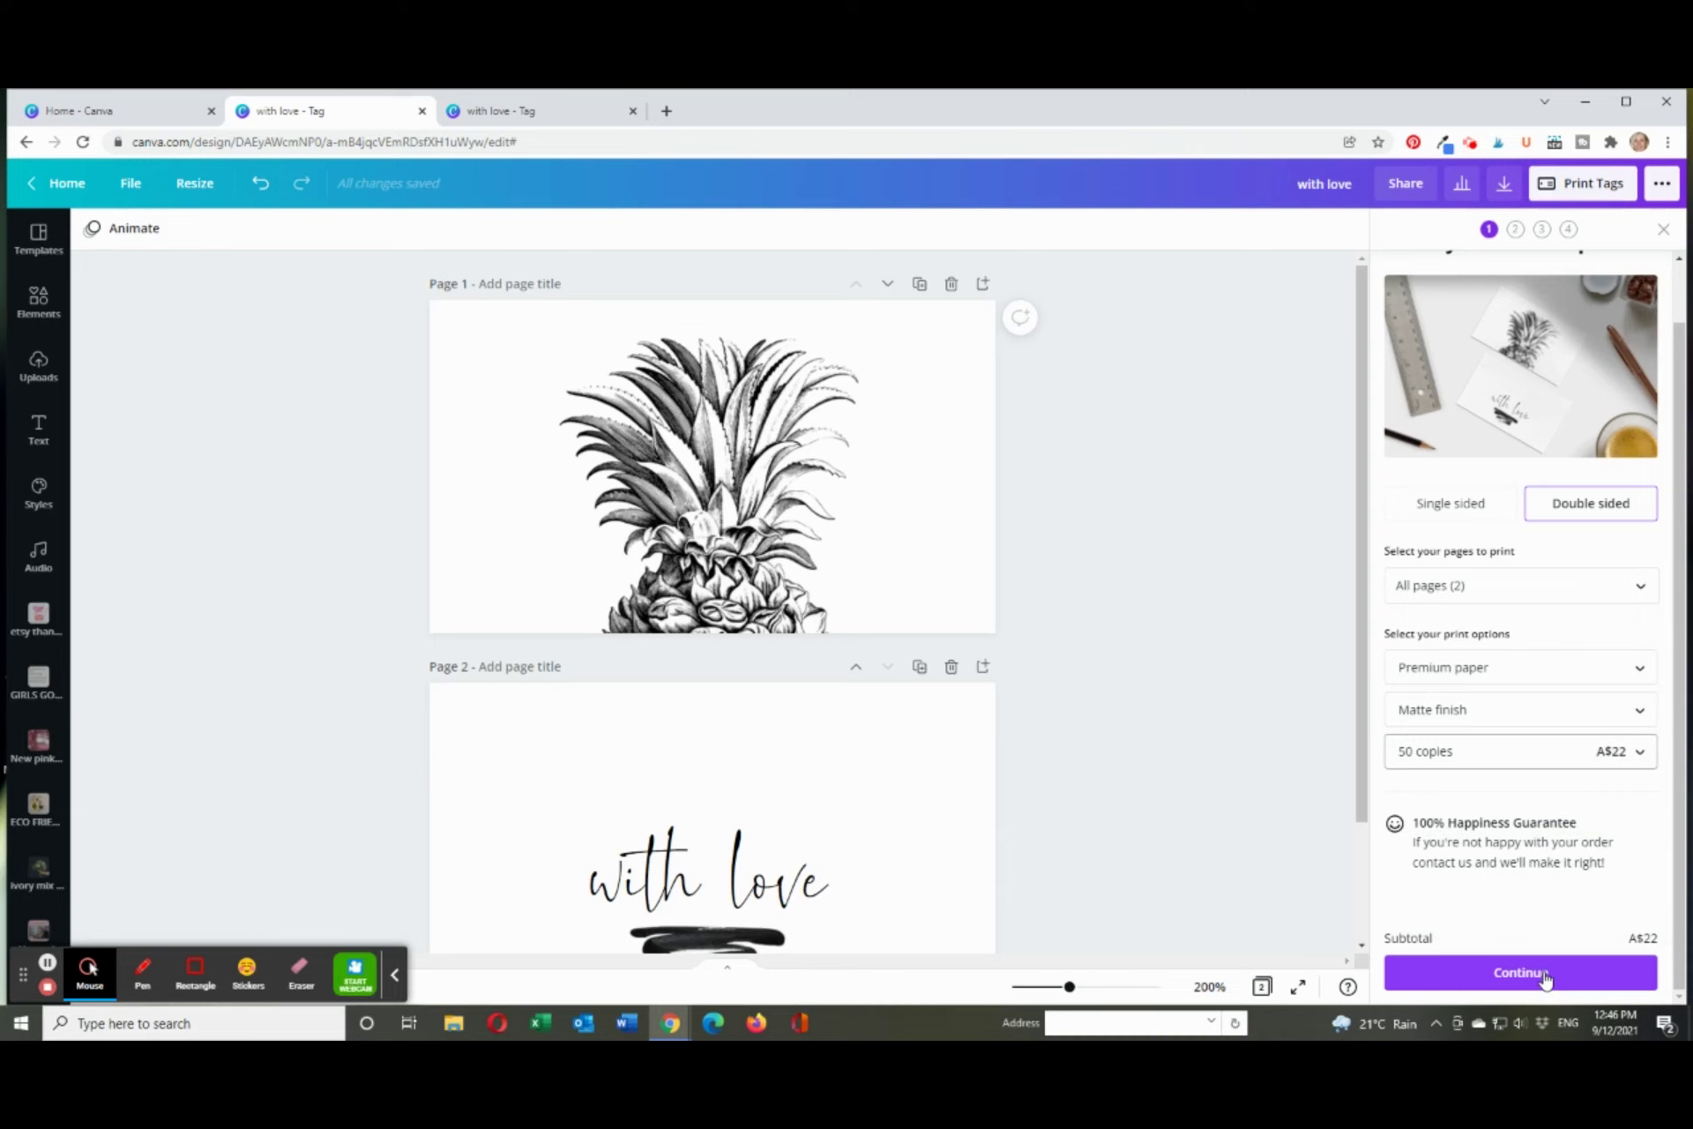
- Continue through the print checks, reviewing page 1's edges, to the danger-zone step
{"action": "left_click", "coordinate": [1543, 975]}
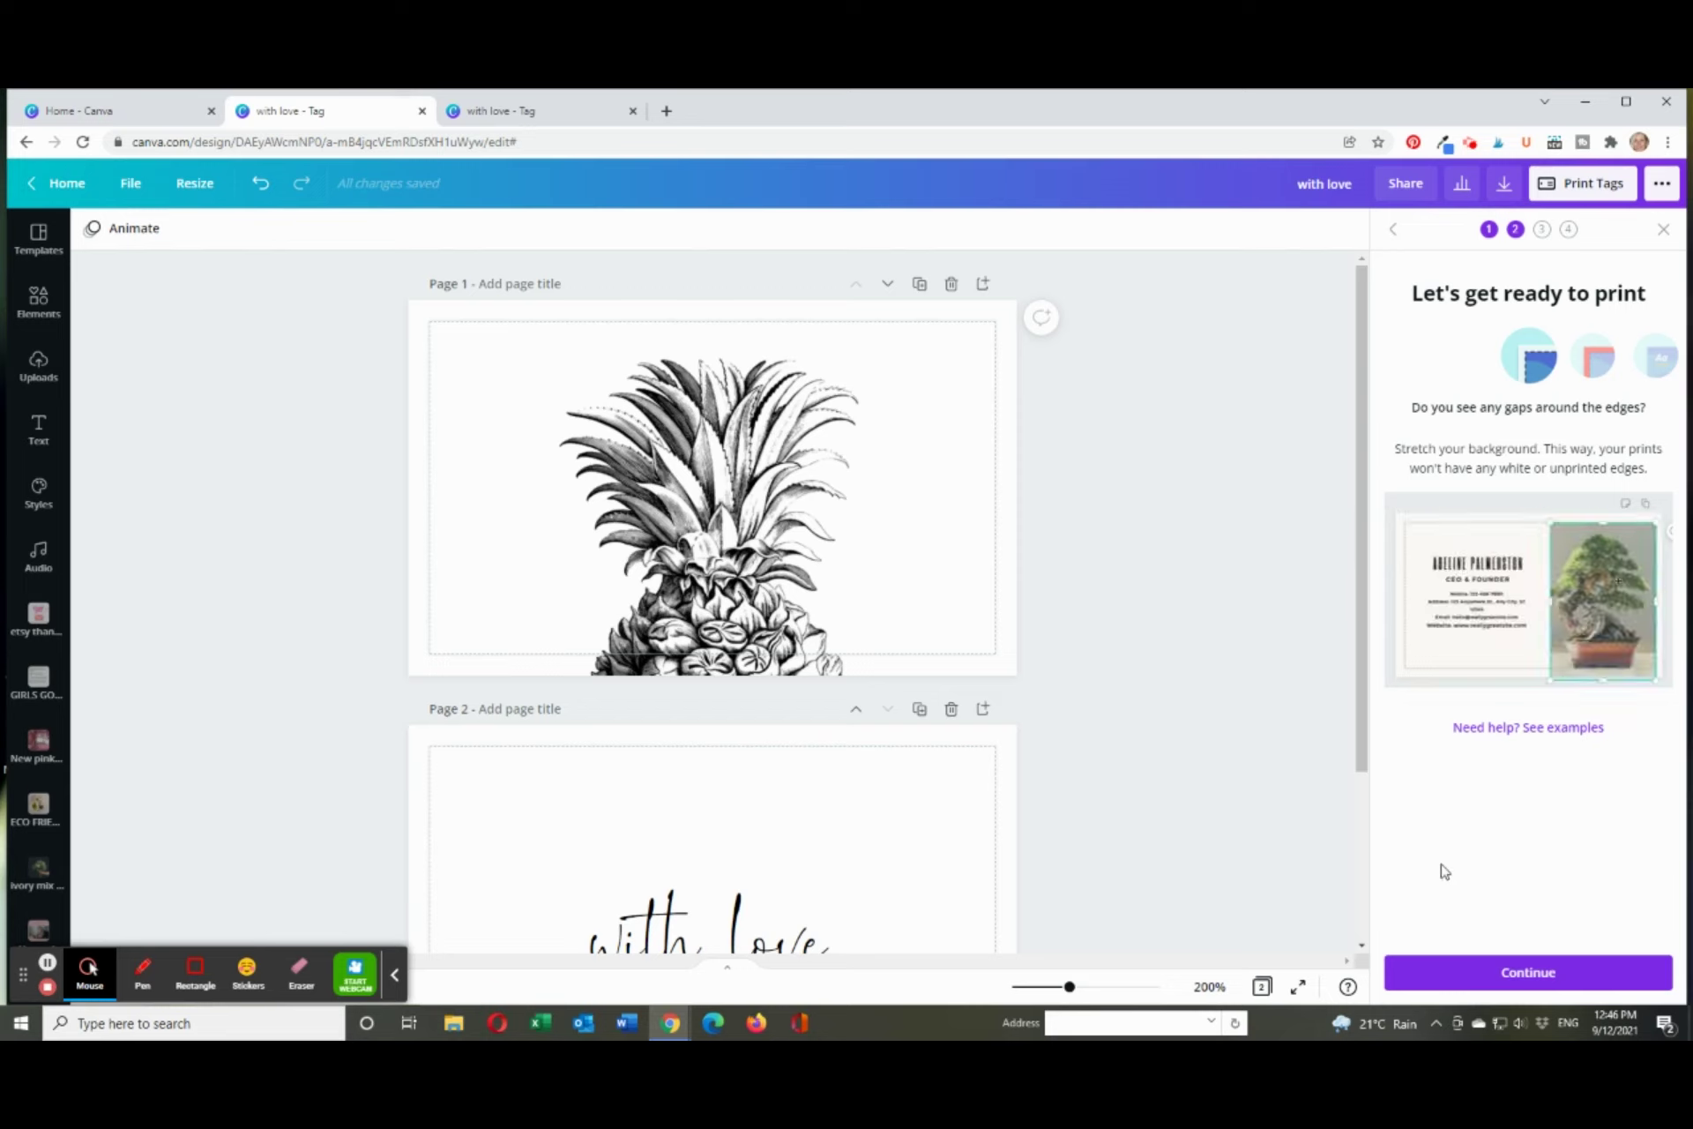
{"action": "left_click", "coordinate": [984, 663]}
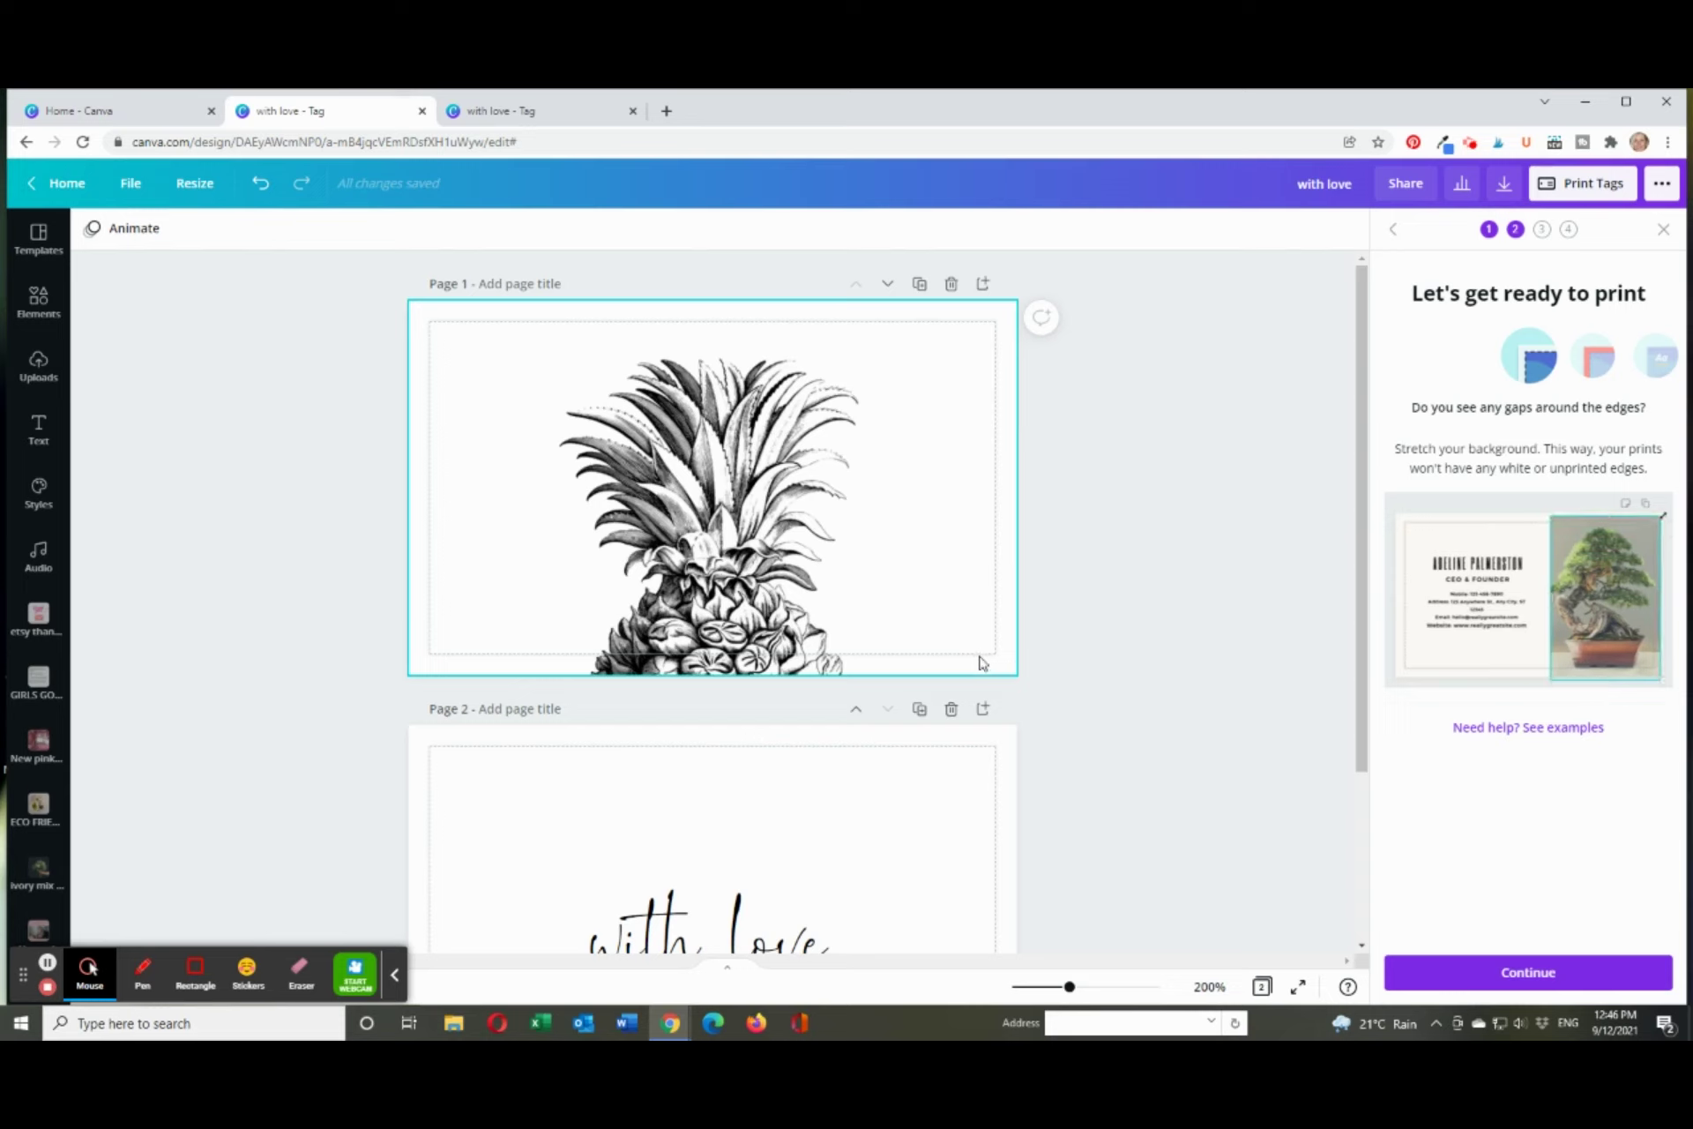
{"action": "left_click", "coordinate": [1189, 731]}
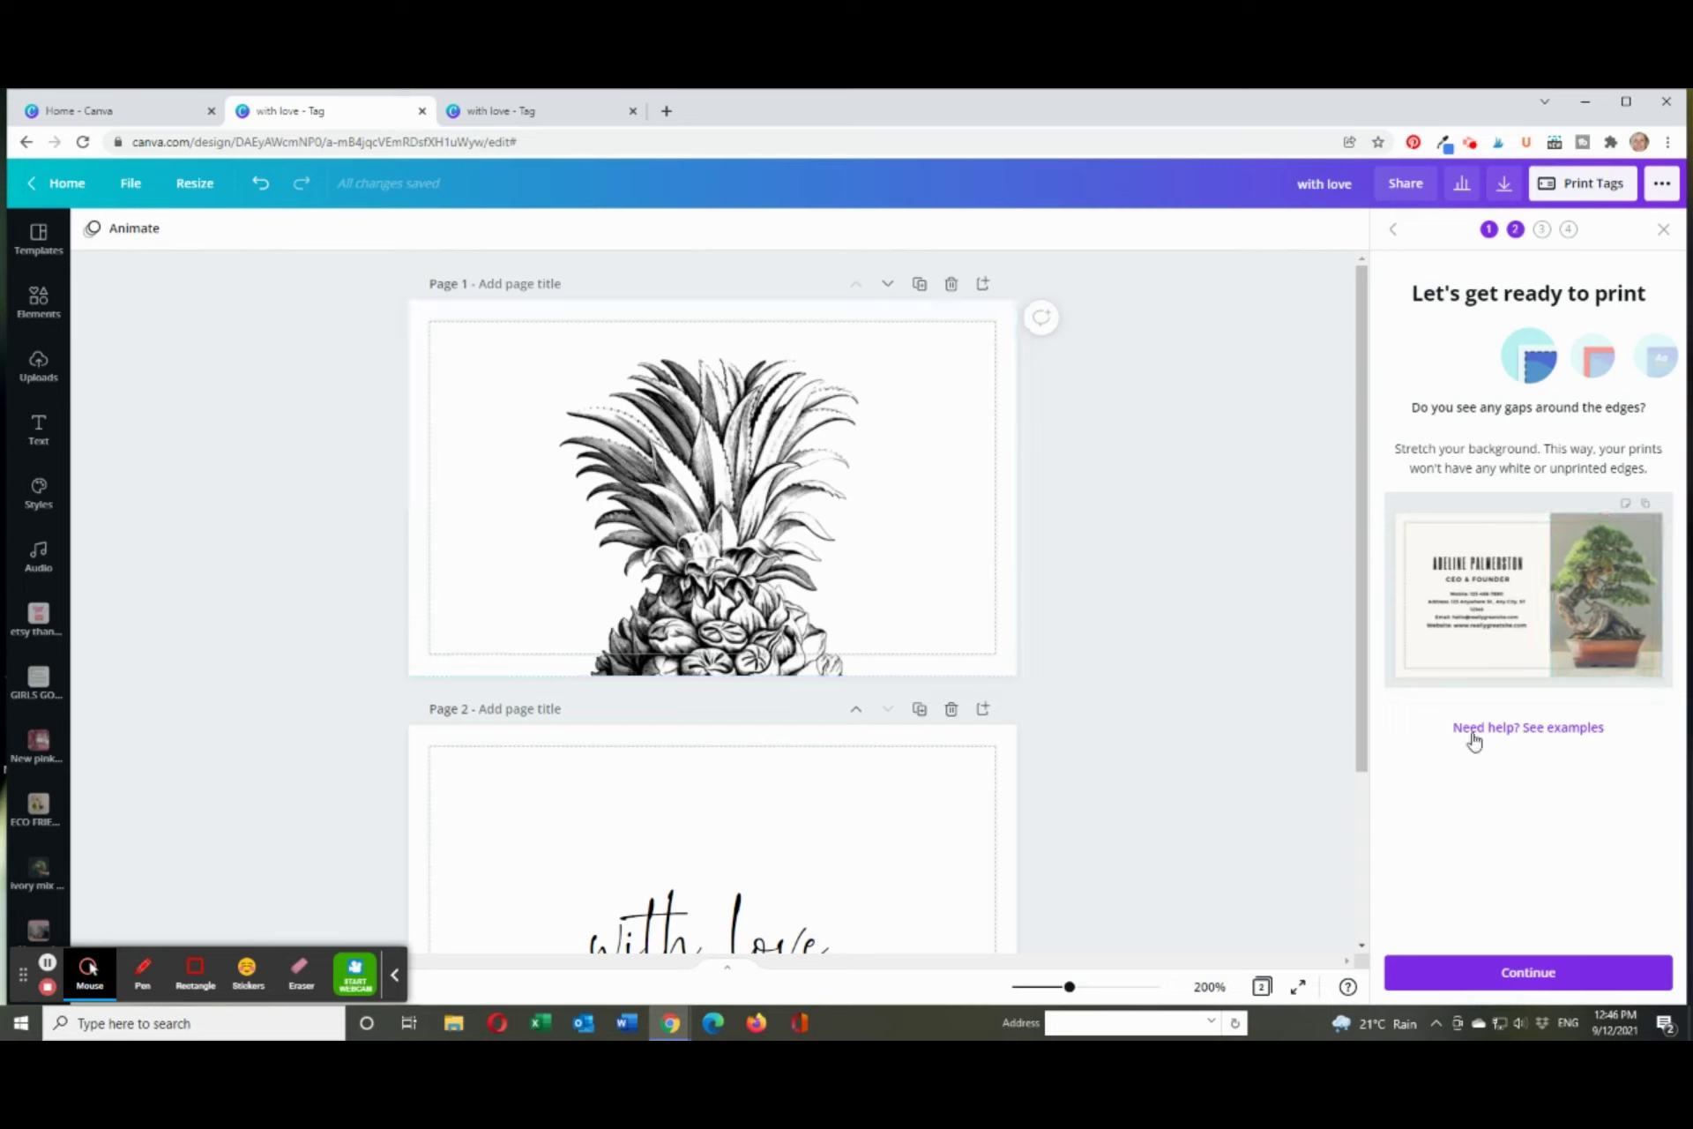
{"action": "left_click", "coordinate": [1550, 975]}
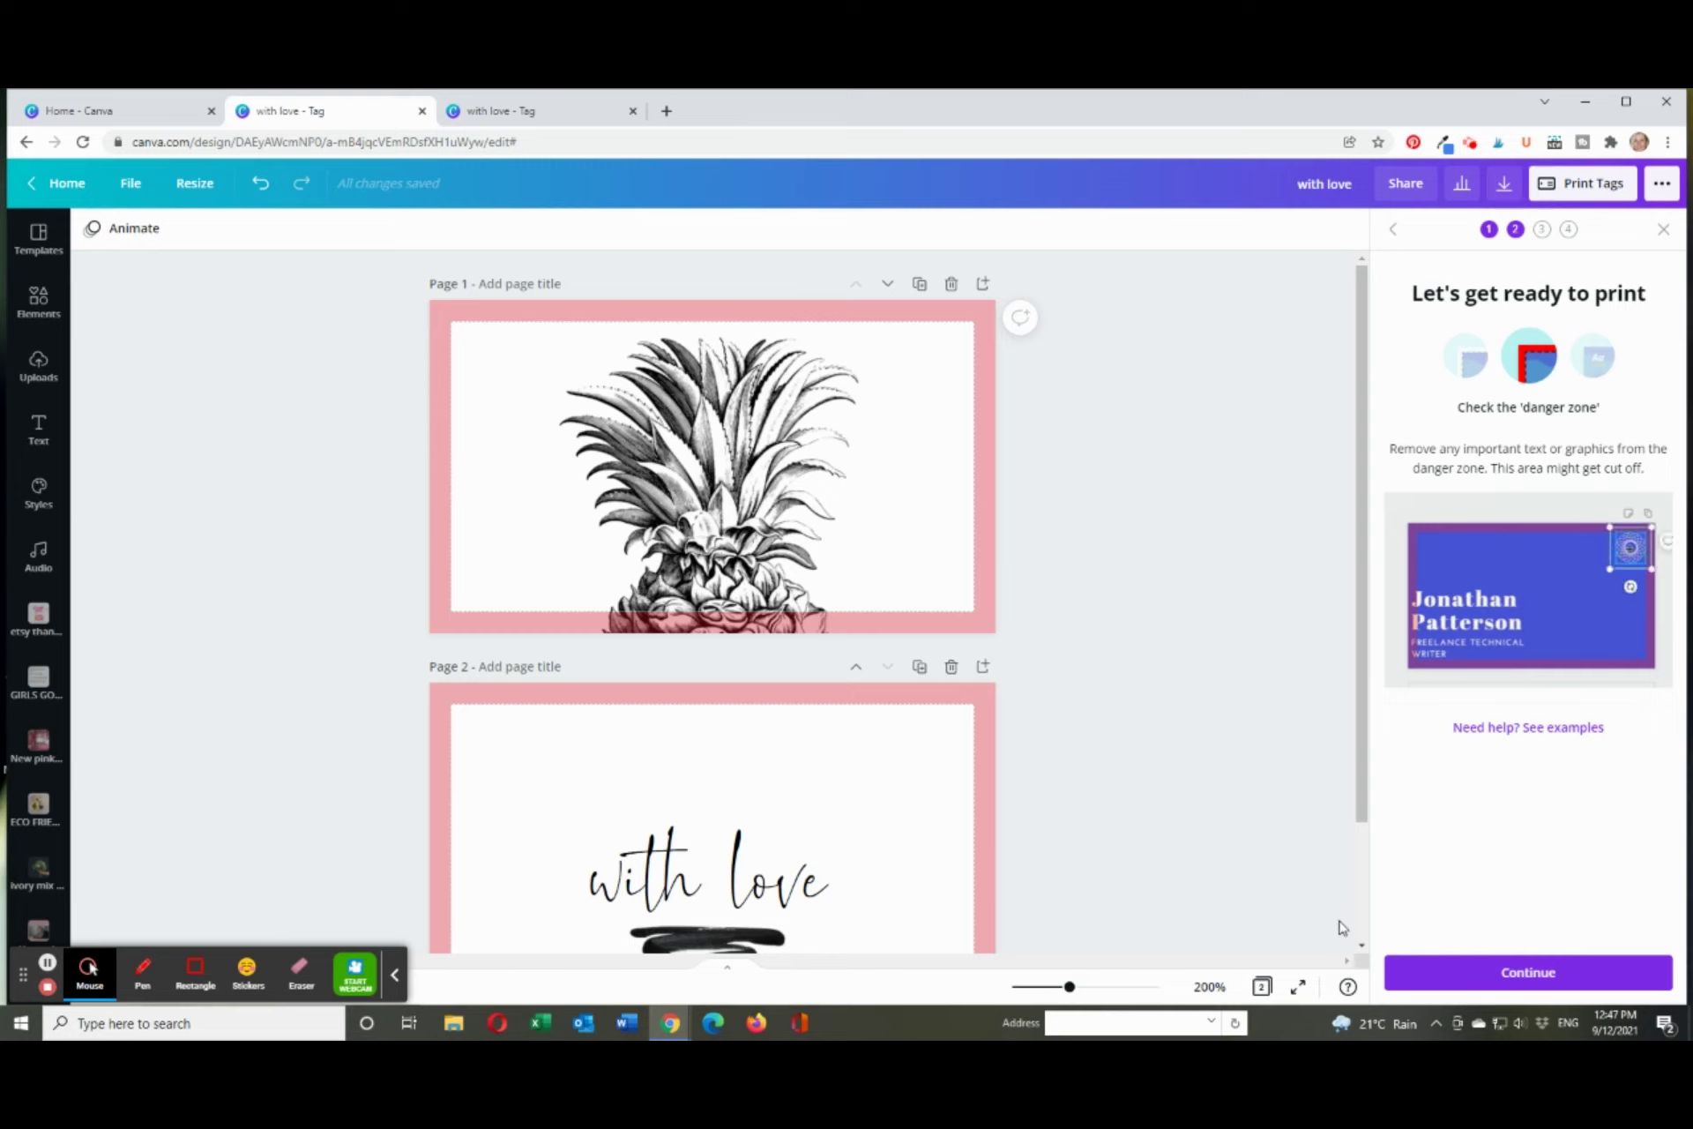
- Advance the print checklist to 'Time to do a proof read'
{"action": "left_click", "coordinate": [1496, 972]}
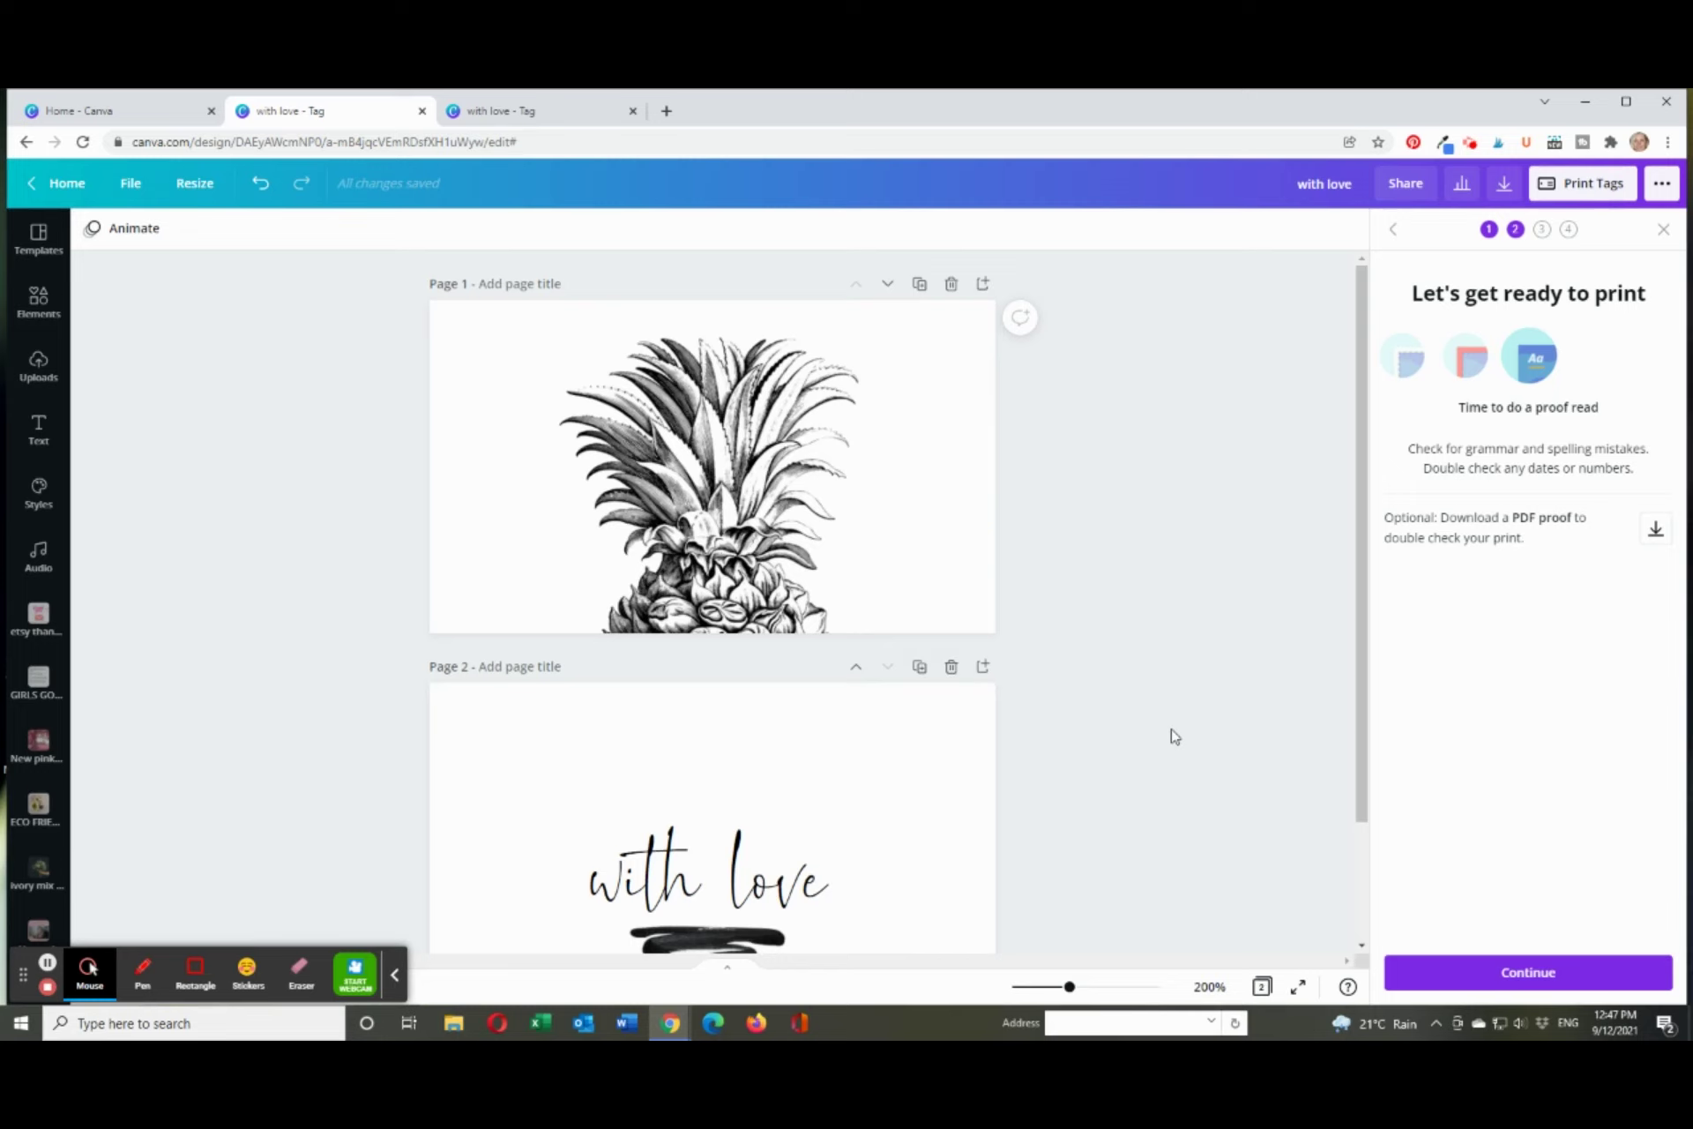
- In the other copy of the tag design, add a blank third page and browse the Templates panel
{"action": "left_click", "coordinate": [529, 112]}
{"action": "scroll", "coordinate": [1513, 815], "scroll_direction": "up", "scroll_amount": 1}
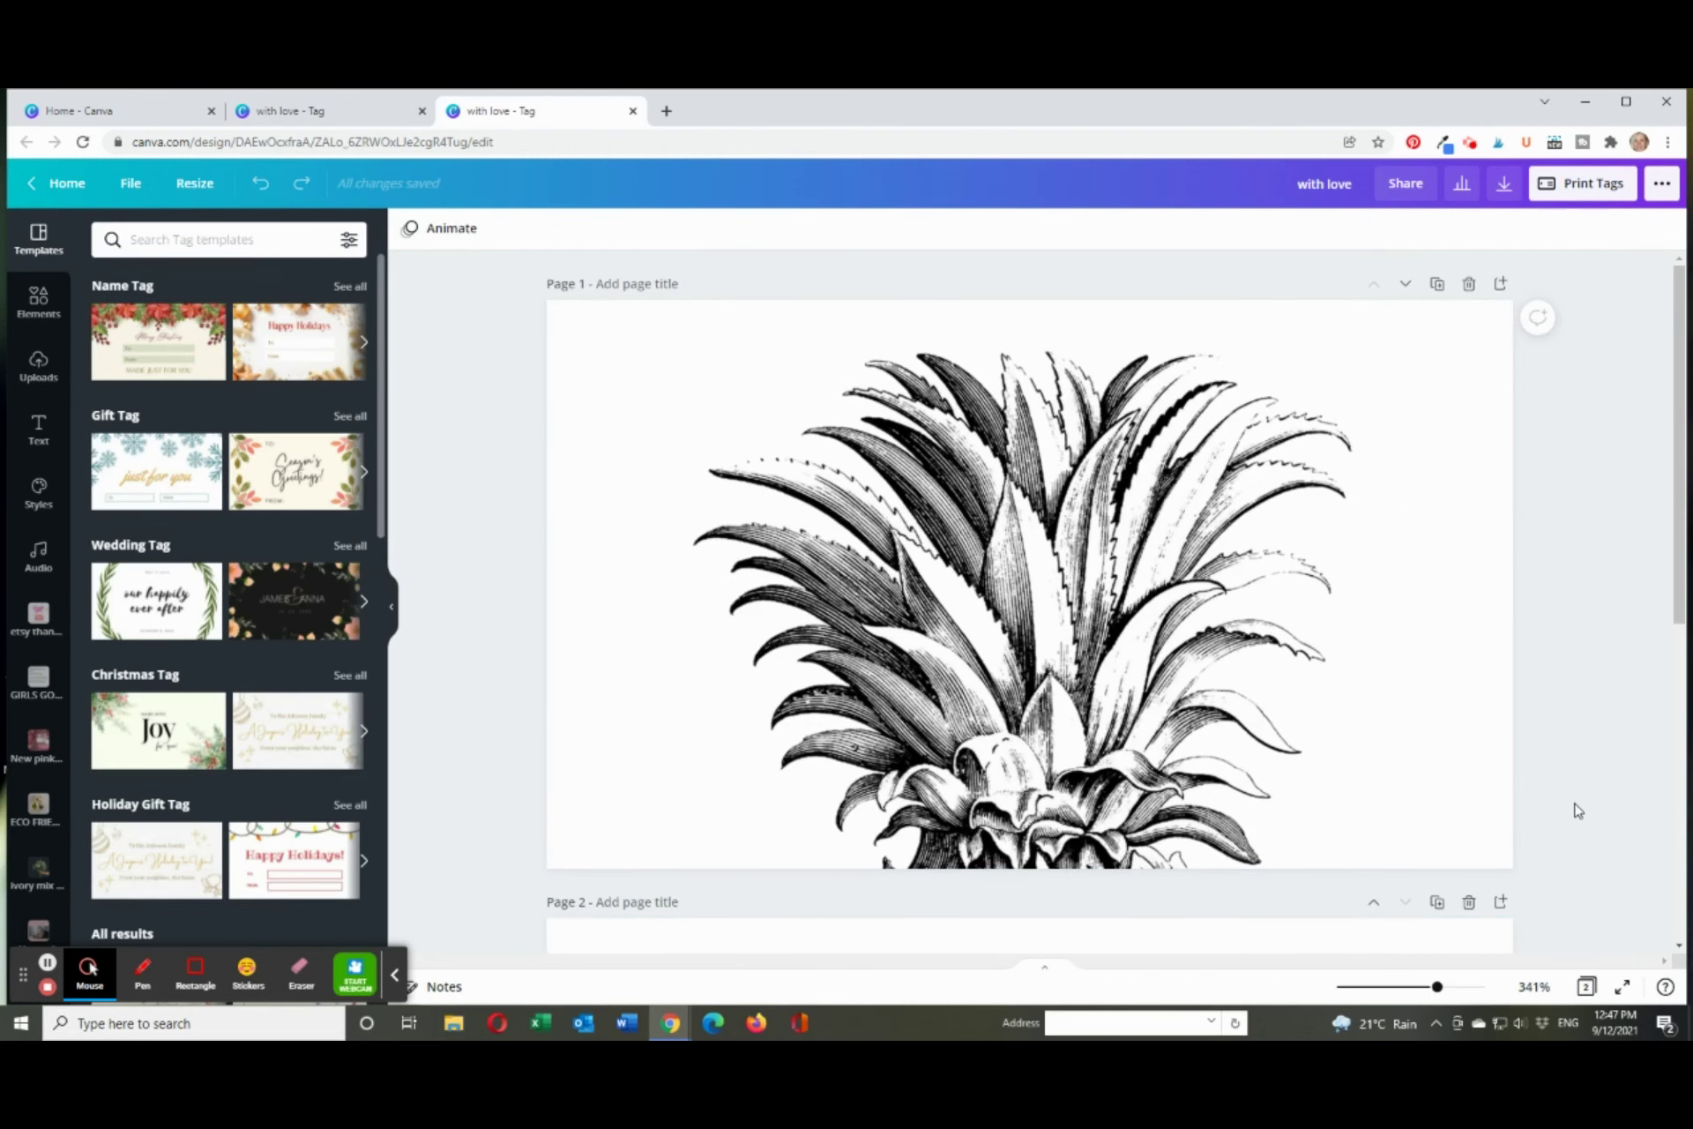
{"action": "scroll", "coordinate": [1559, 798], "scroll_direction": "down", "scroll_amount": 5}
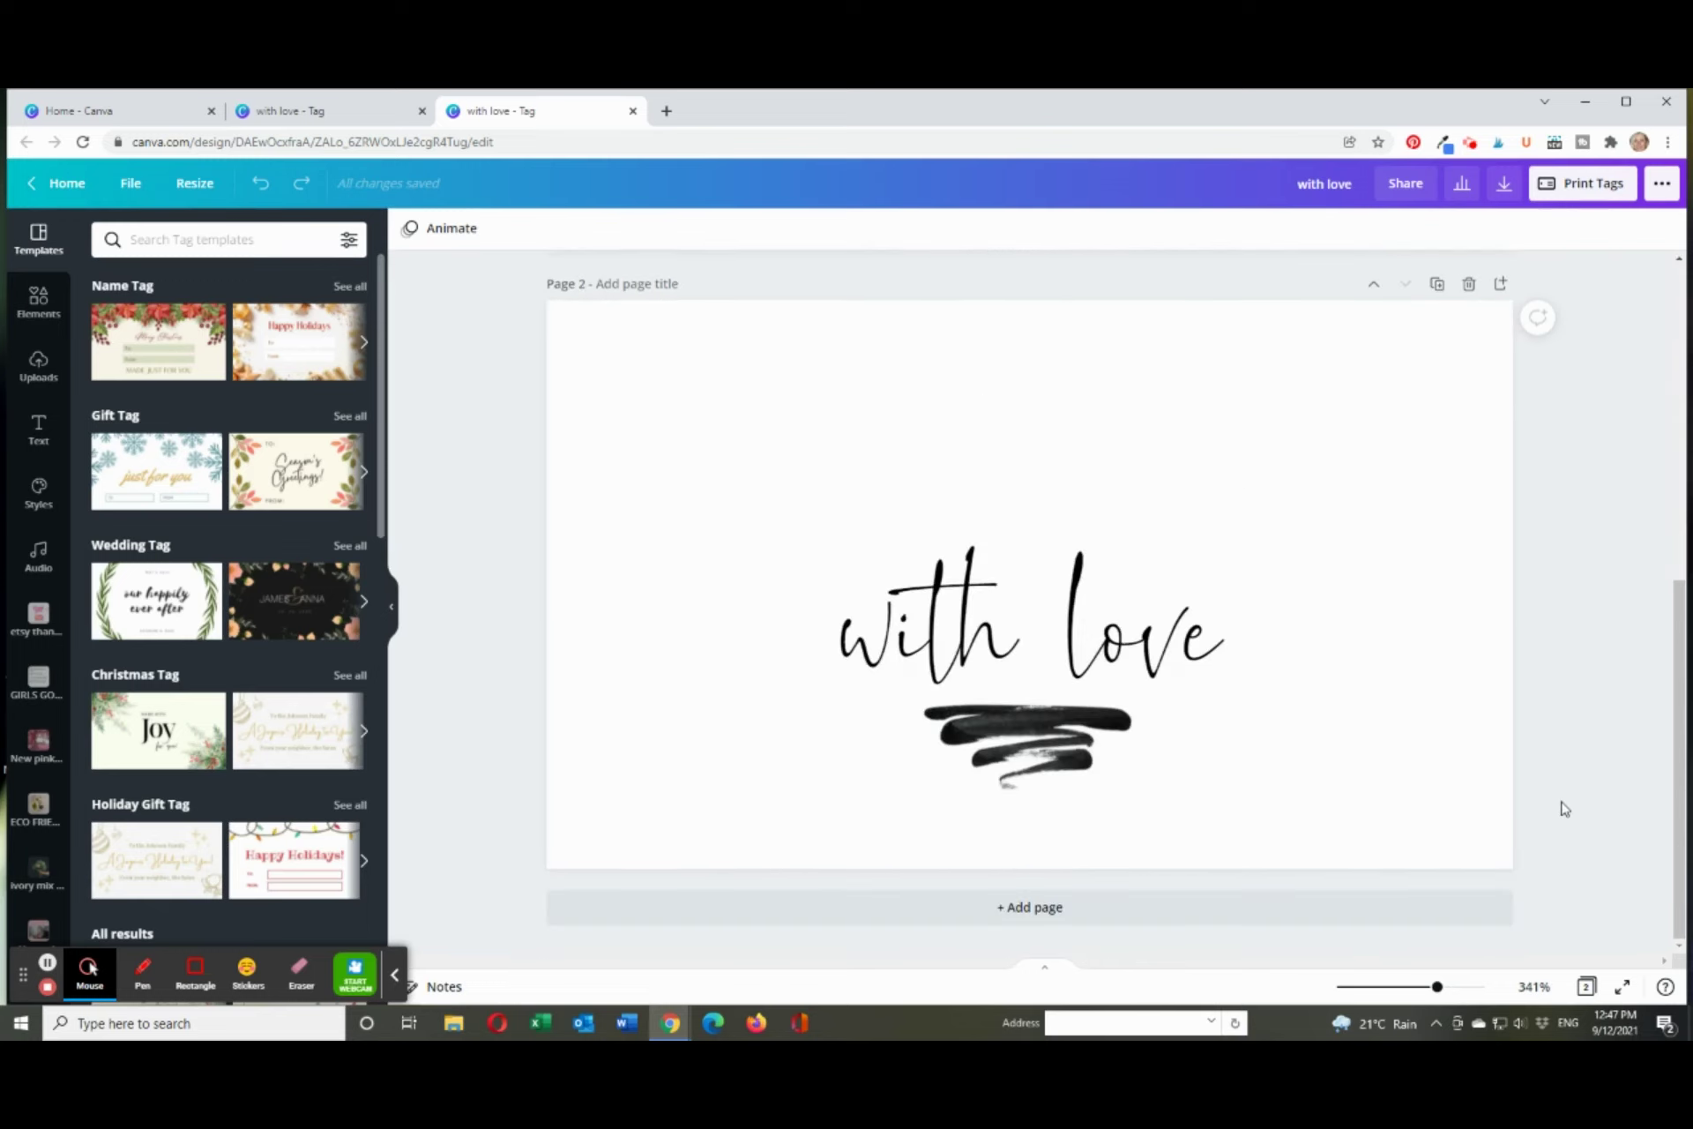
{"action": "left_click", "coordinate": [1217, 903]}
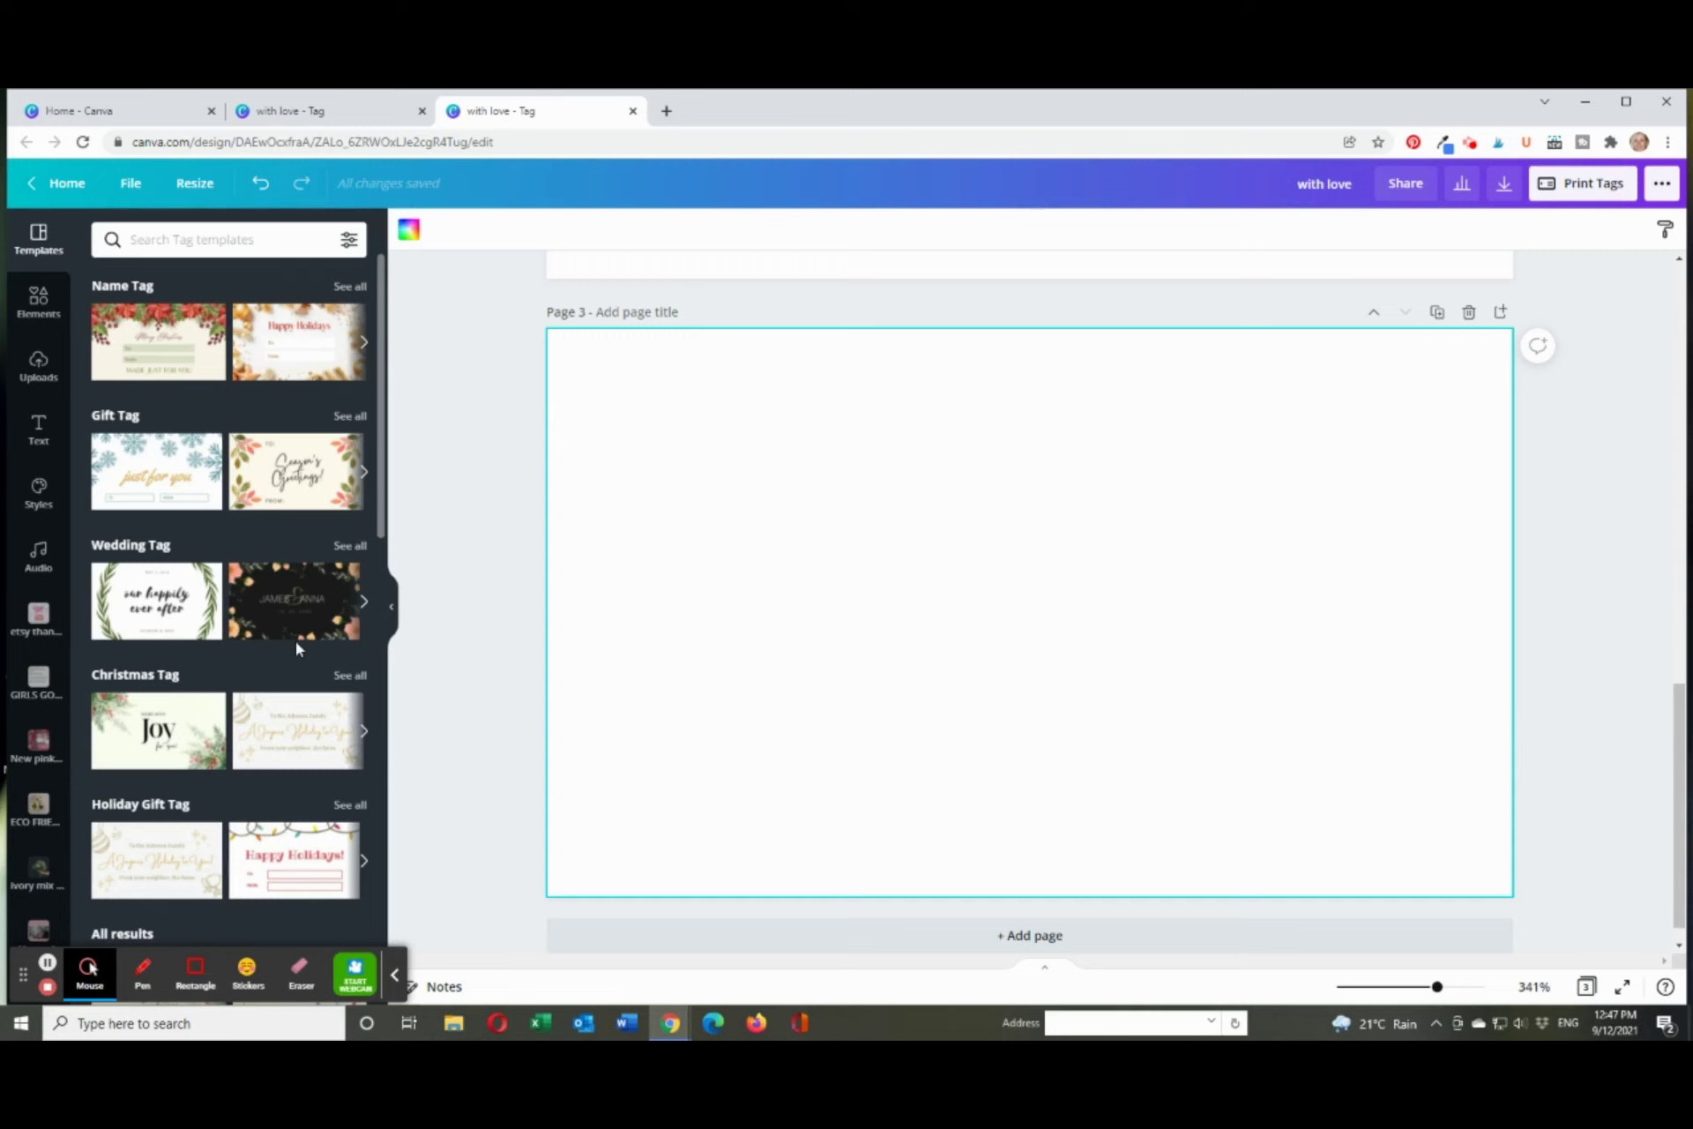
{"action": "scroll", "coordinate": [283, 690], "scroll_direction": "down", "scroll_amount": 6}
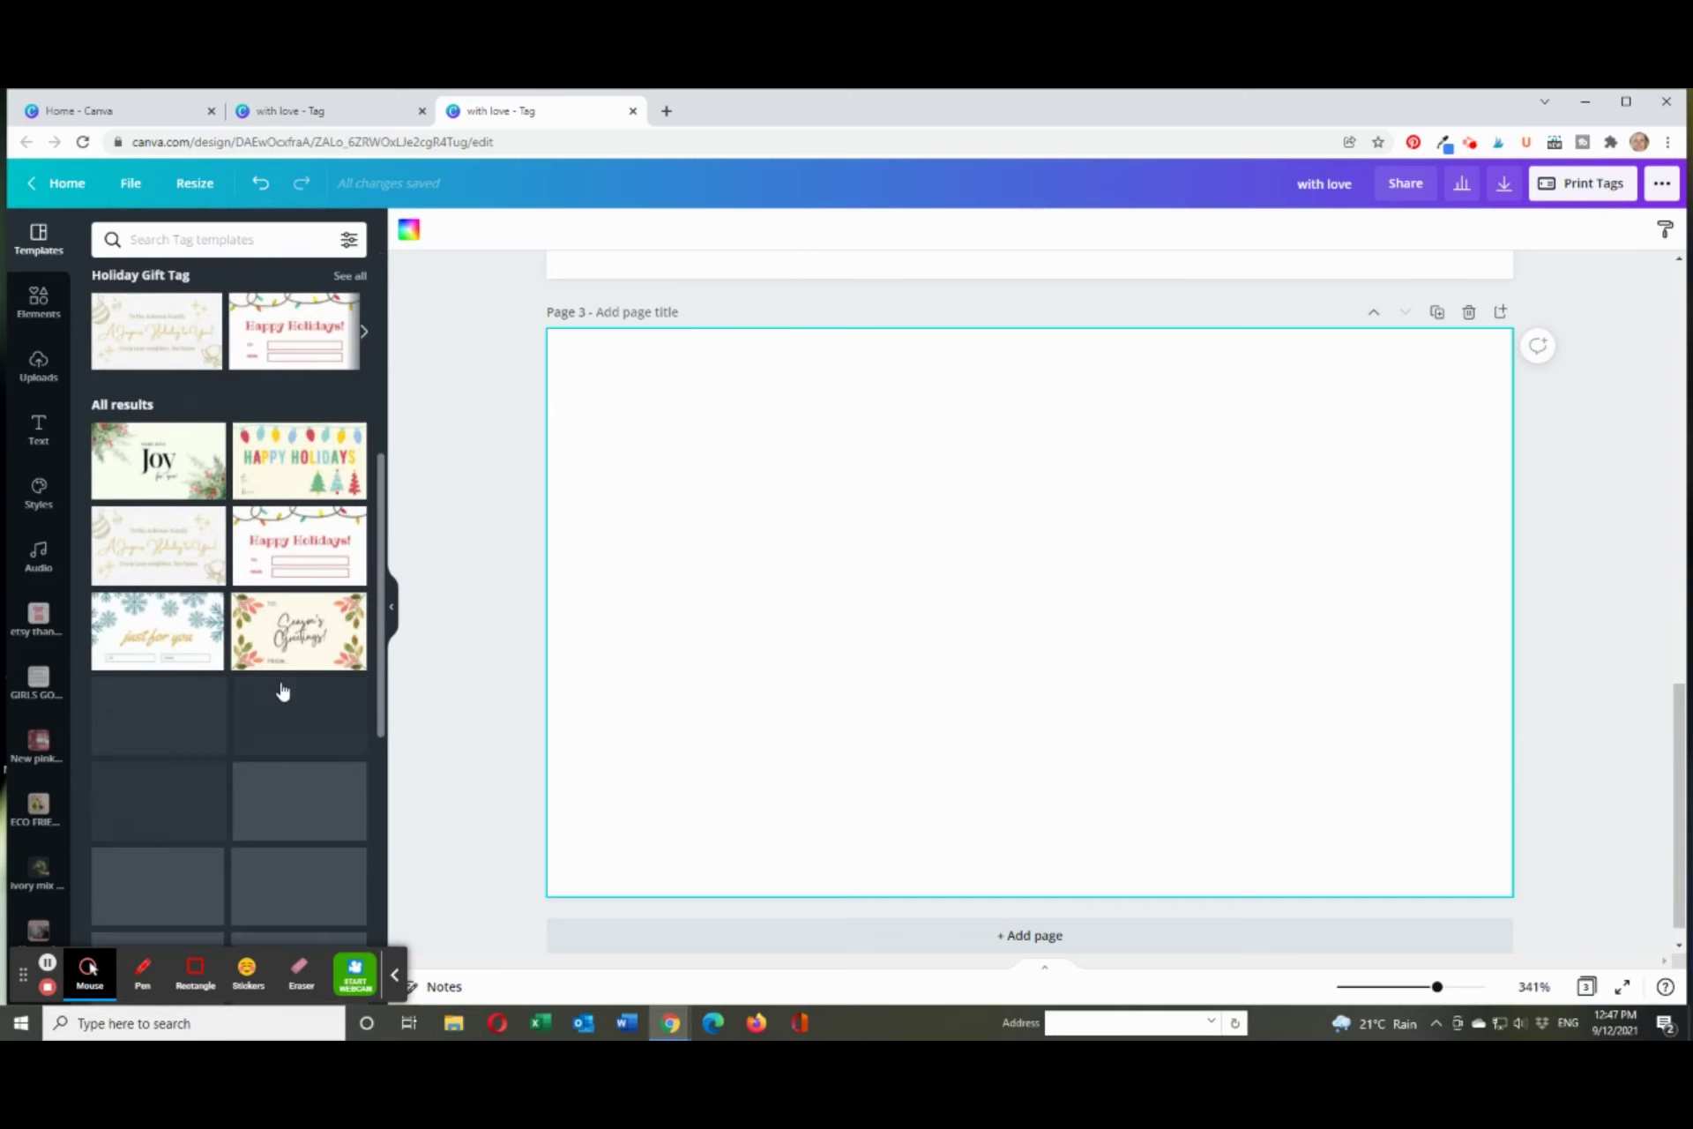
{"action": "scroll", "coordinate": [281, 696], "scroll_direction": "down", "scroll_amount": 3}
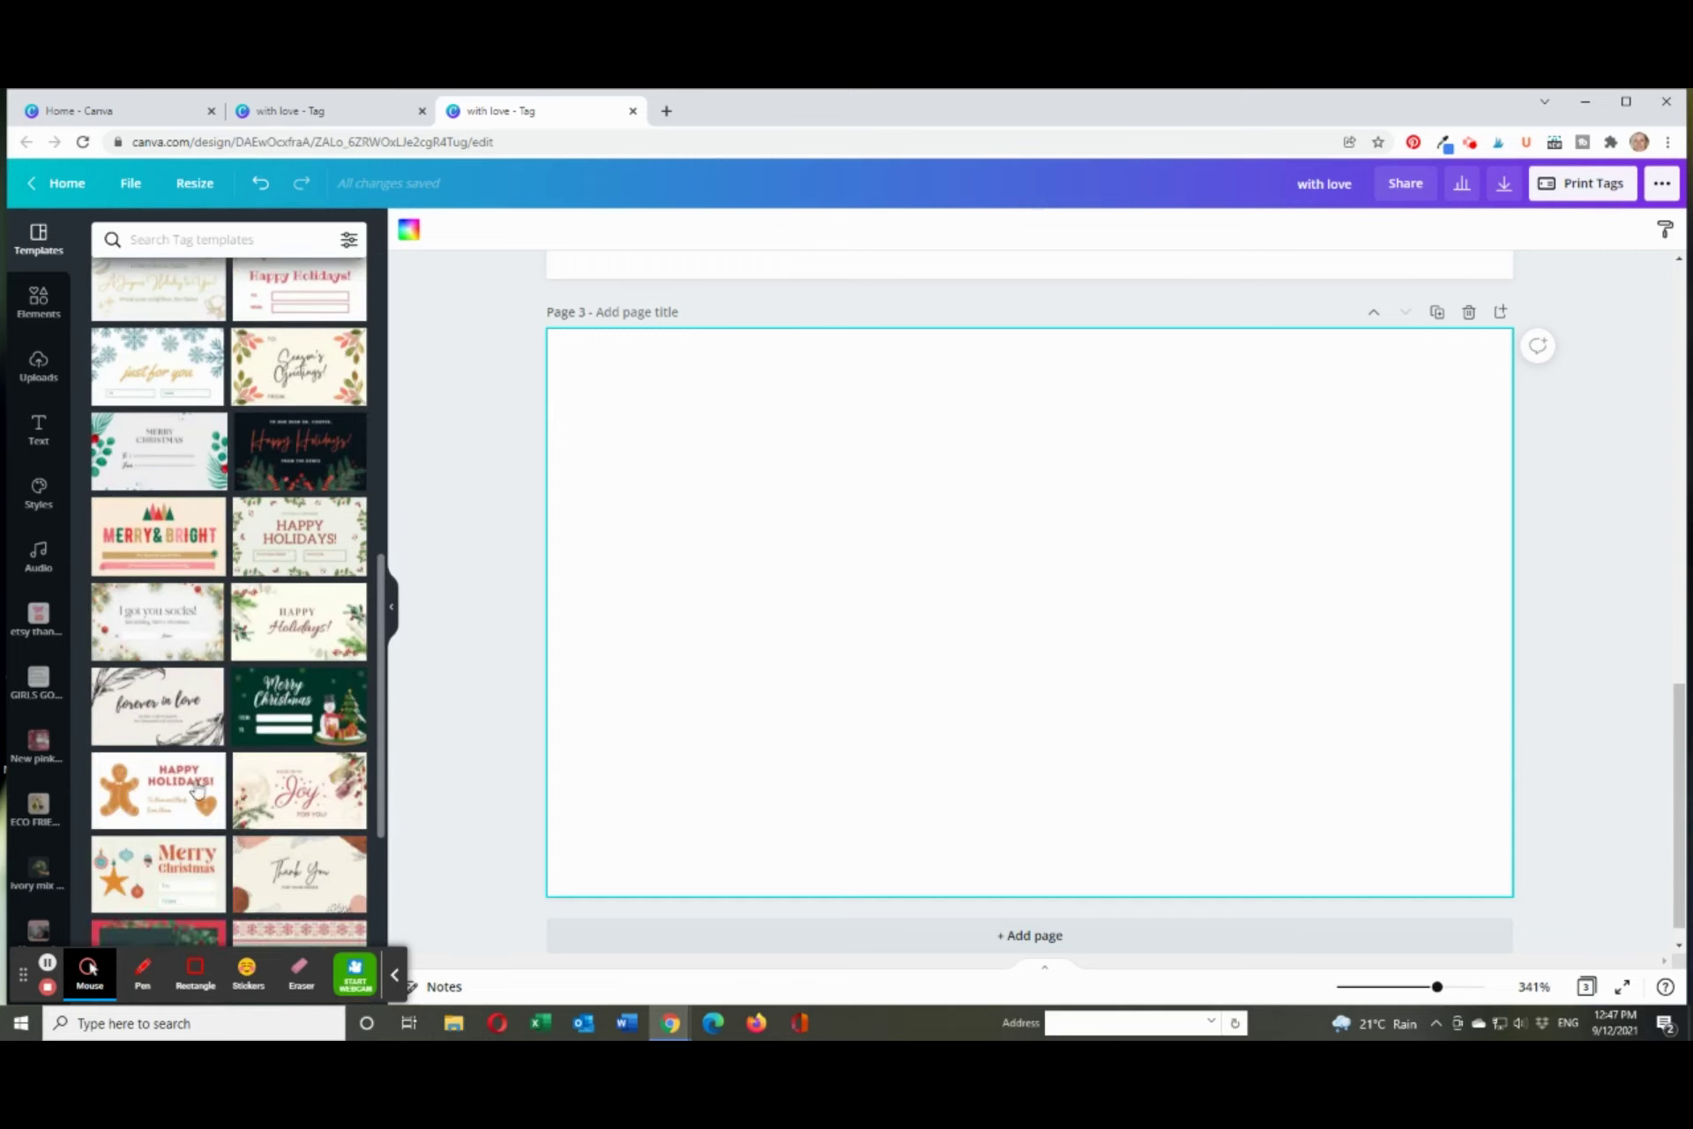
{"action": "scroll", "coordinate": [267, 727], "scroll_direction": "up", "scroll_amount": 3}
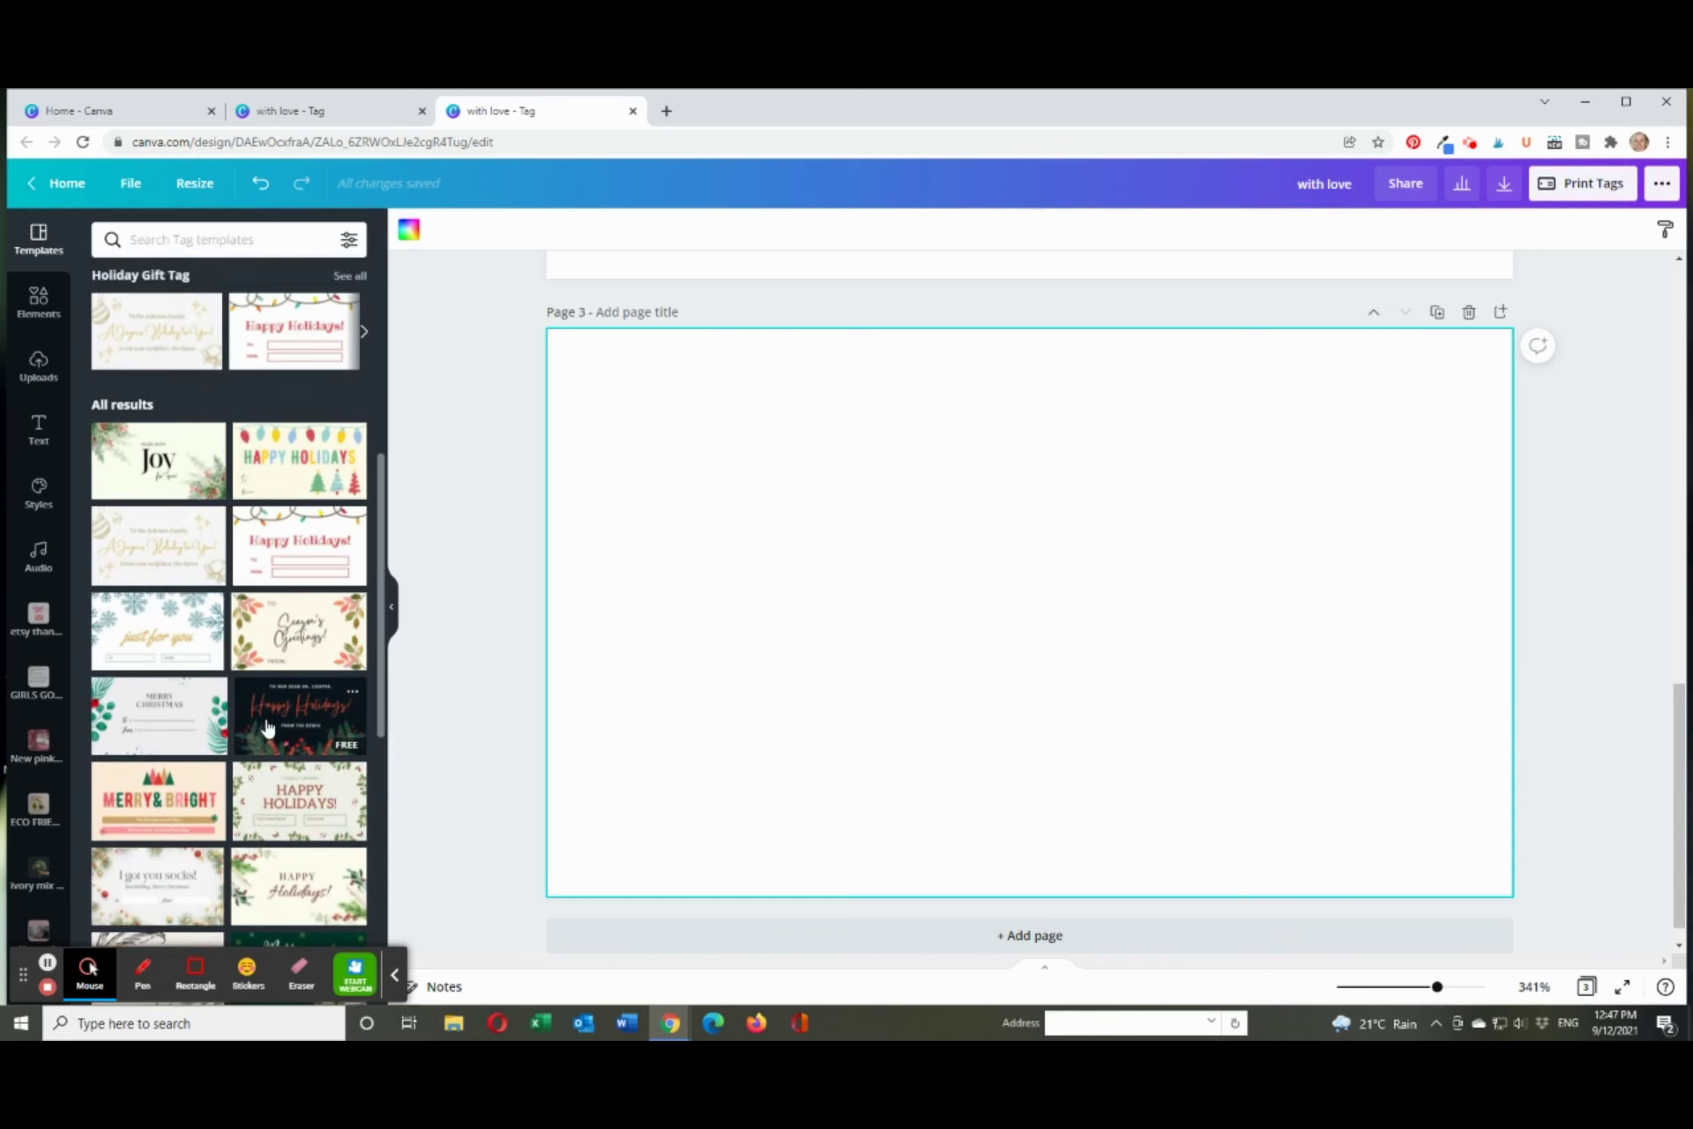
{"action": "scroll", "coordinate": [267, 727], "scroll_direction": "up", "scroll_amount": 3}
- Try the floral wedding and Joy Christmas templates on page 3, undoing both to leave it blank
{"action": "left_click", "coordinate": [296, 371]}
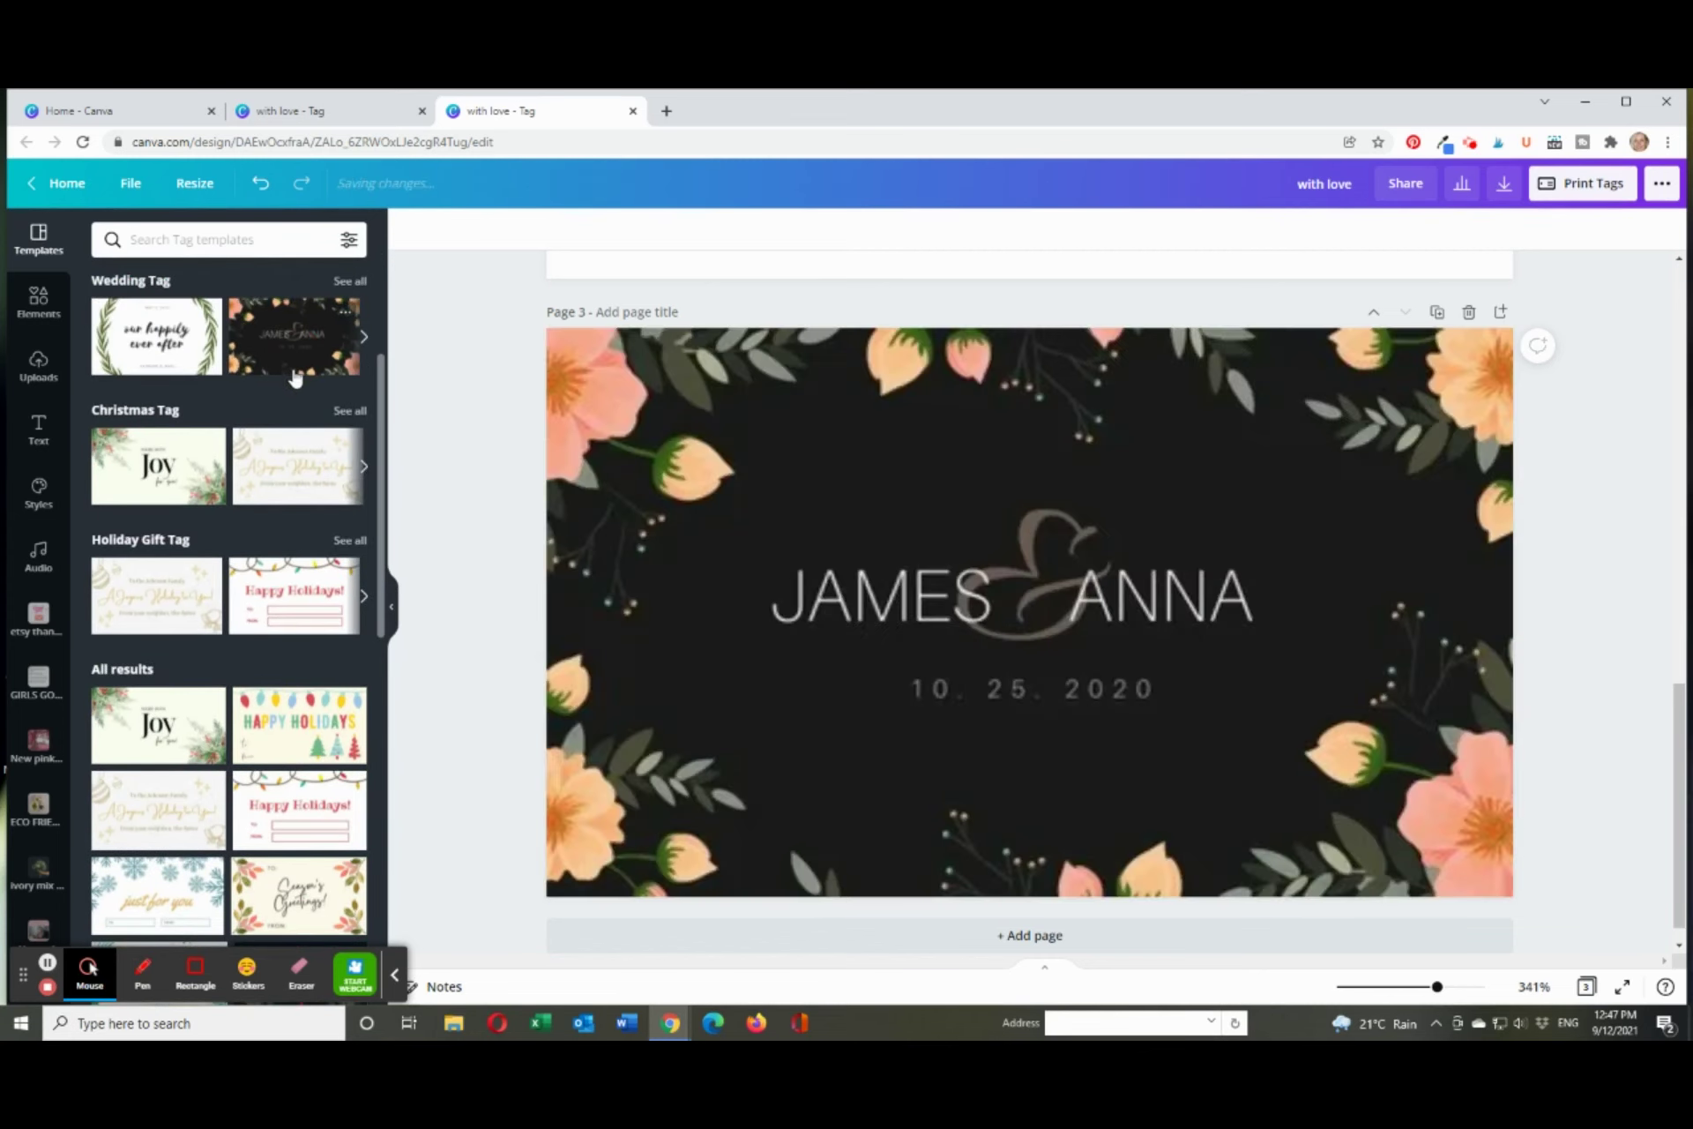
{"action": "left_click", "coordinate": [1236, 806]}
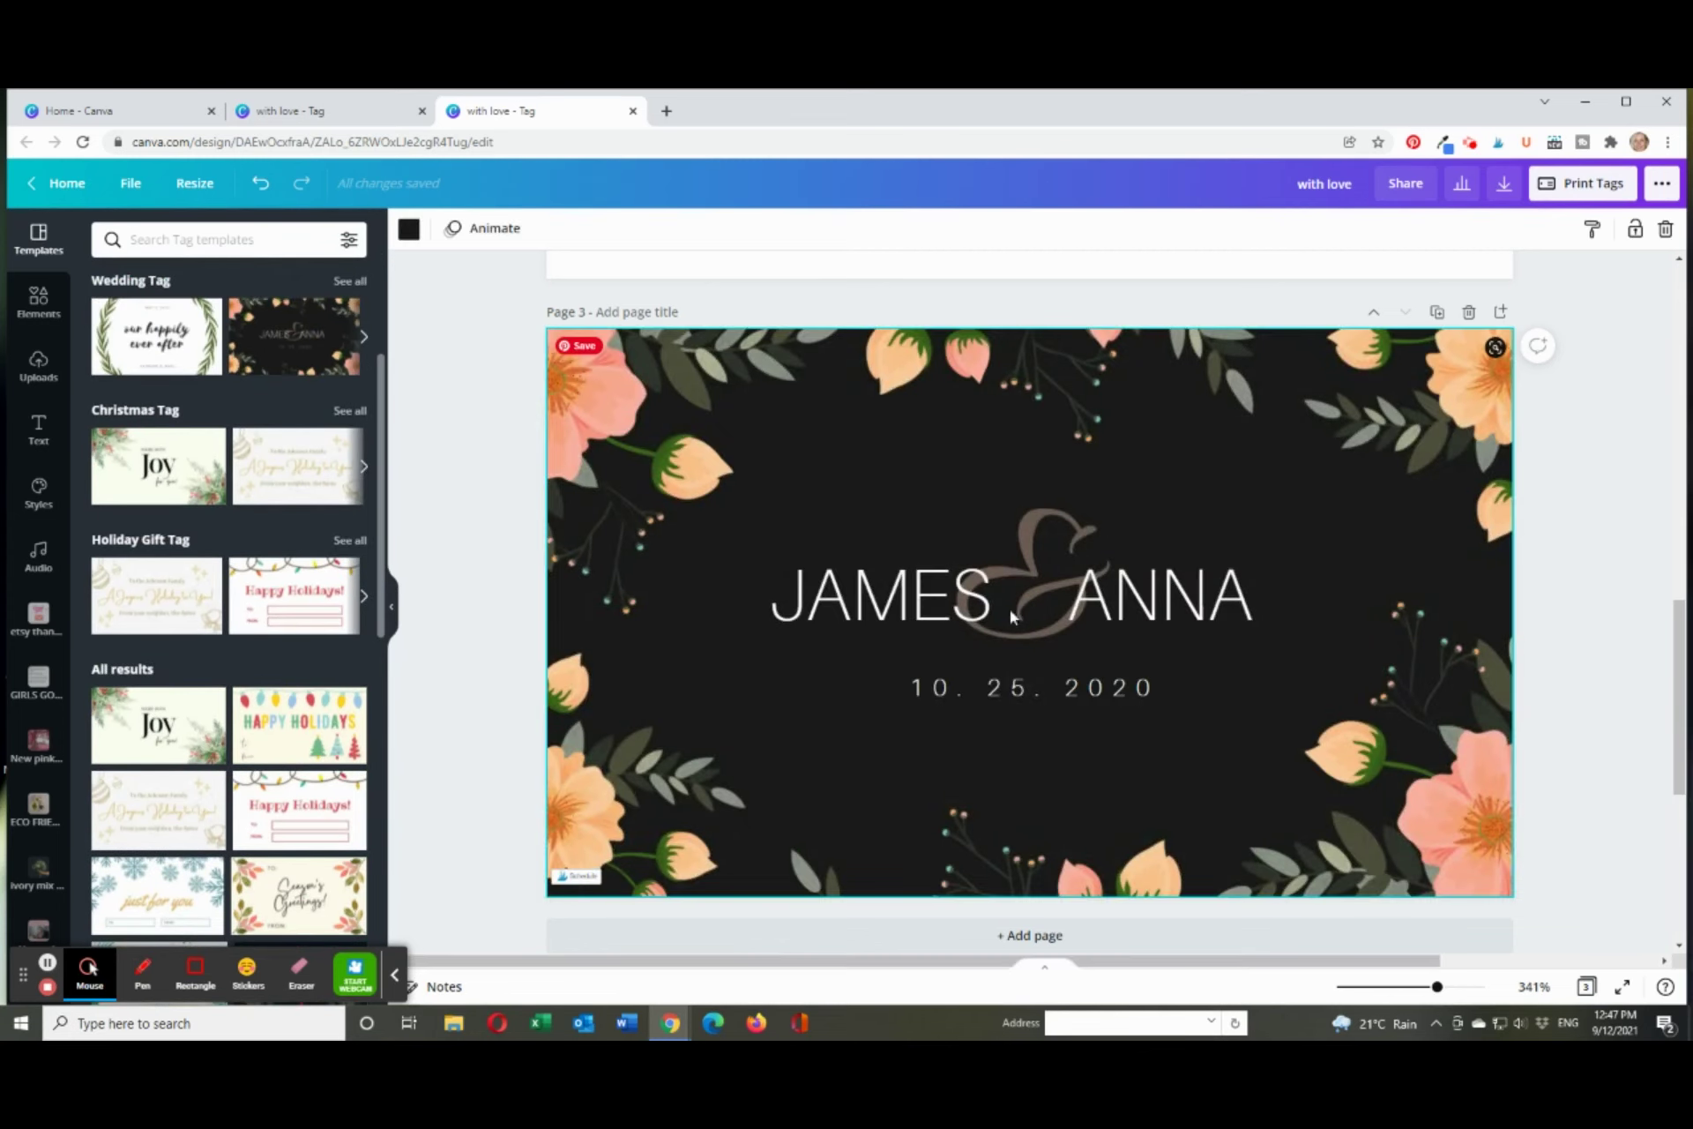
{"action": "left_click", "coordinate": [261, 182]}
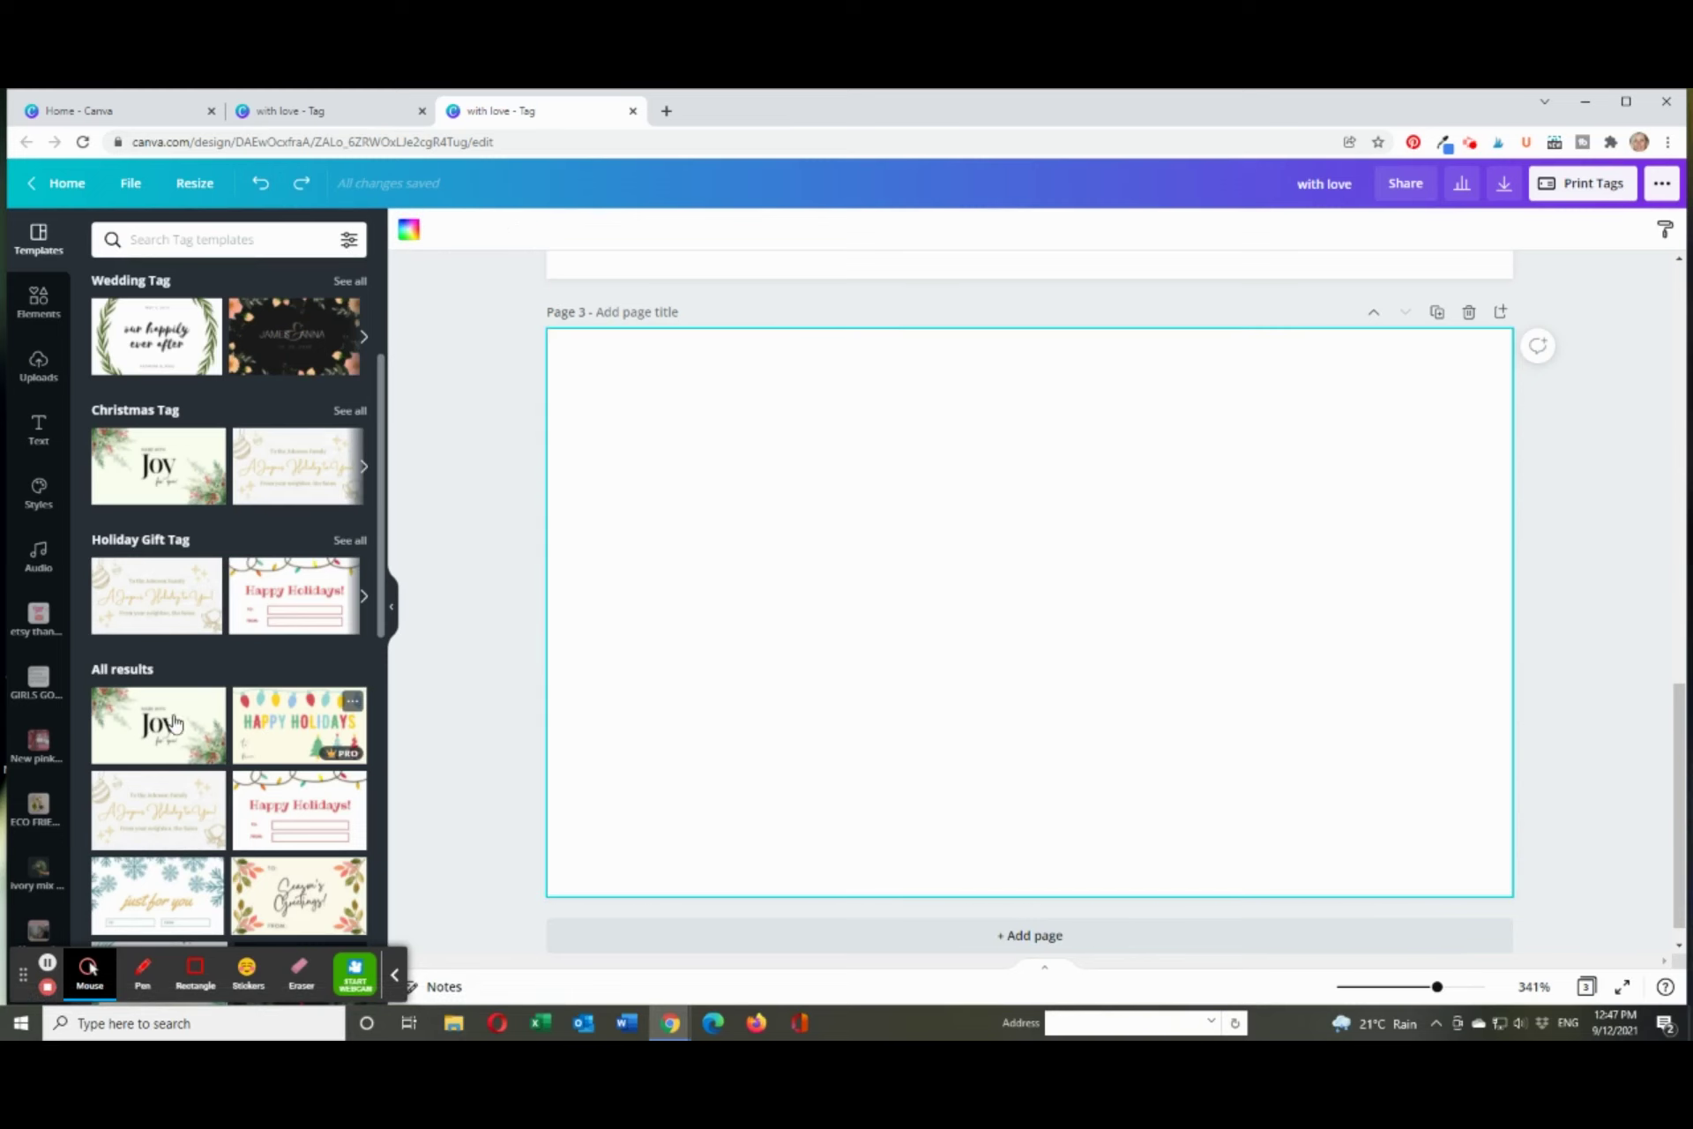
{"action": "left_click", "coordinate": [148, 741]}
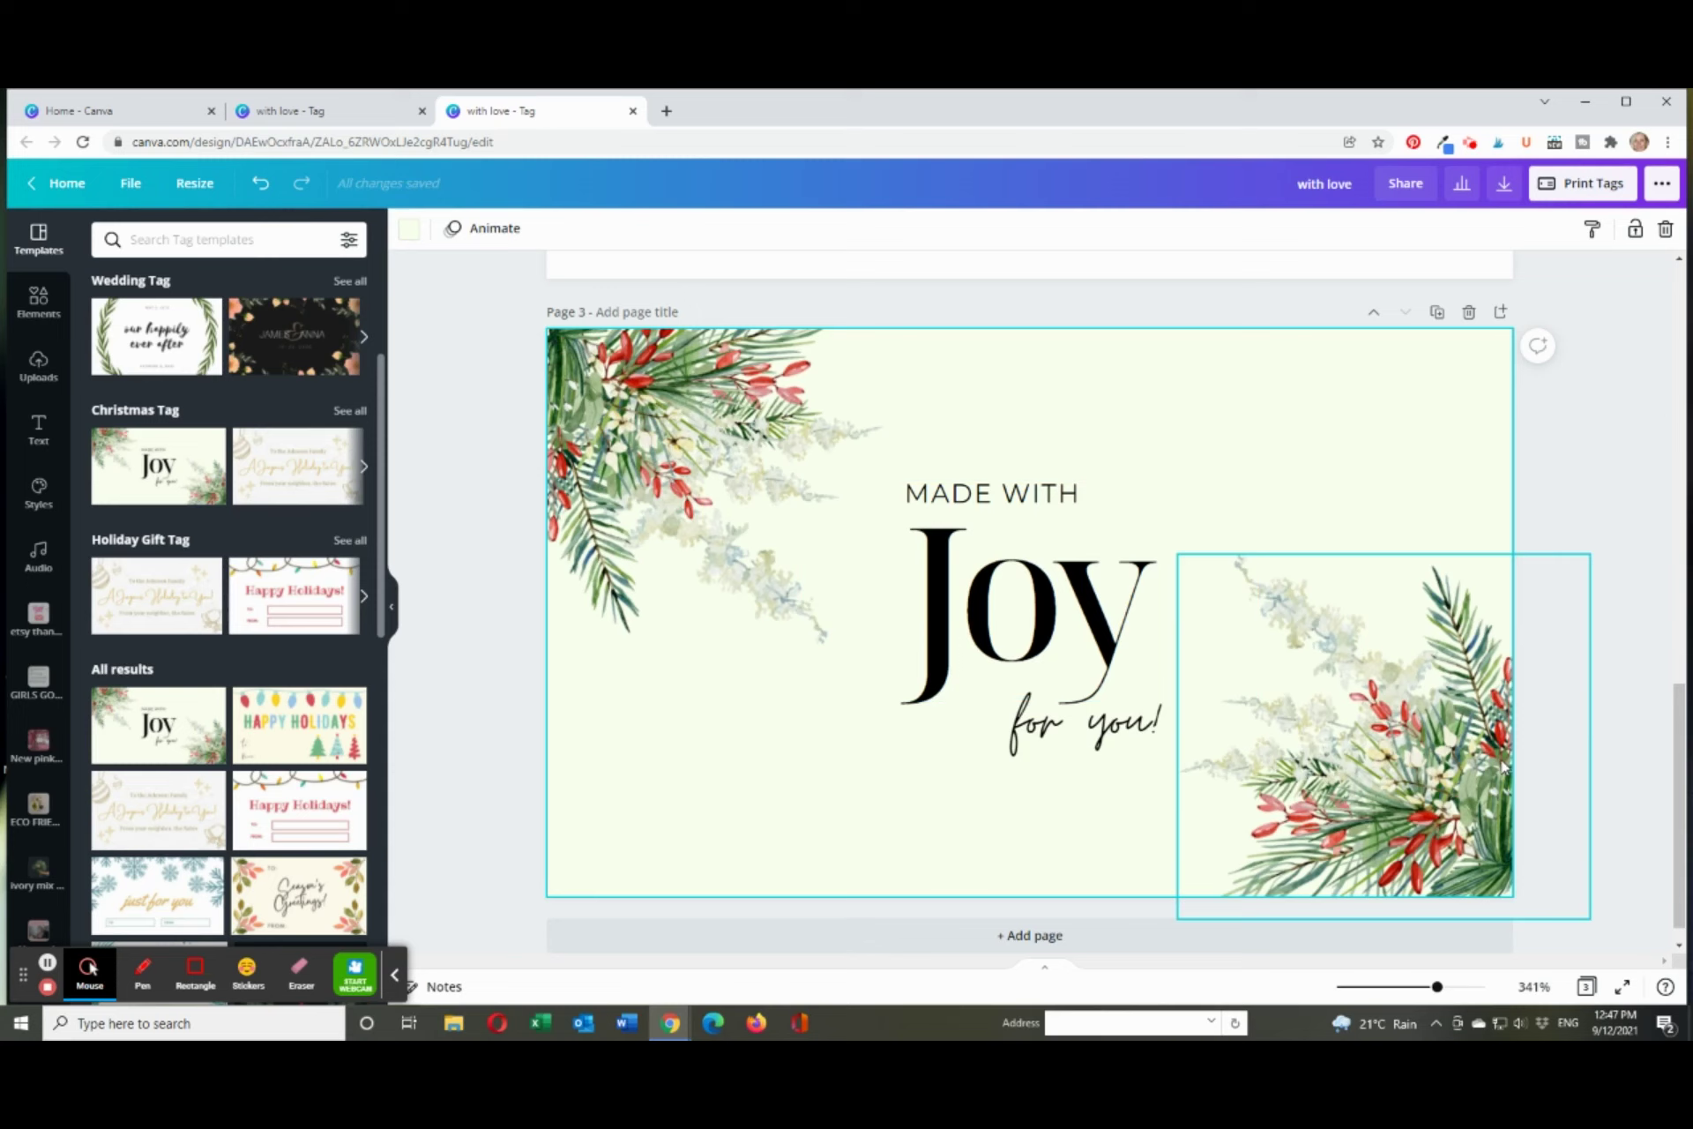
{"action": "scroll", "coordinate": [1614, 609], "scroll_direction": "down", "scroll_amount": 1}
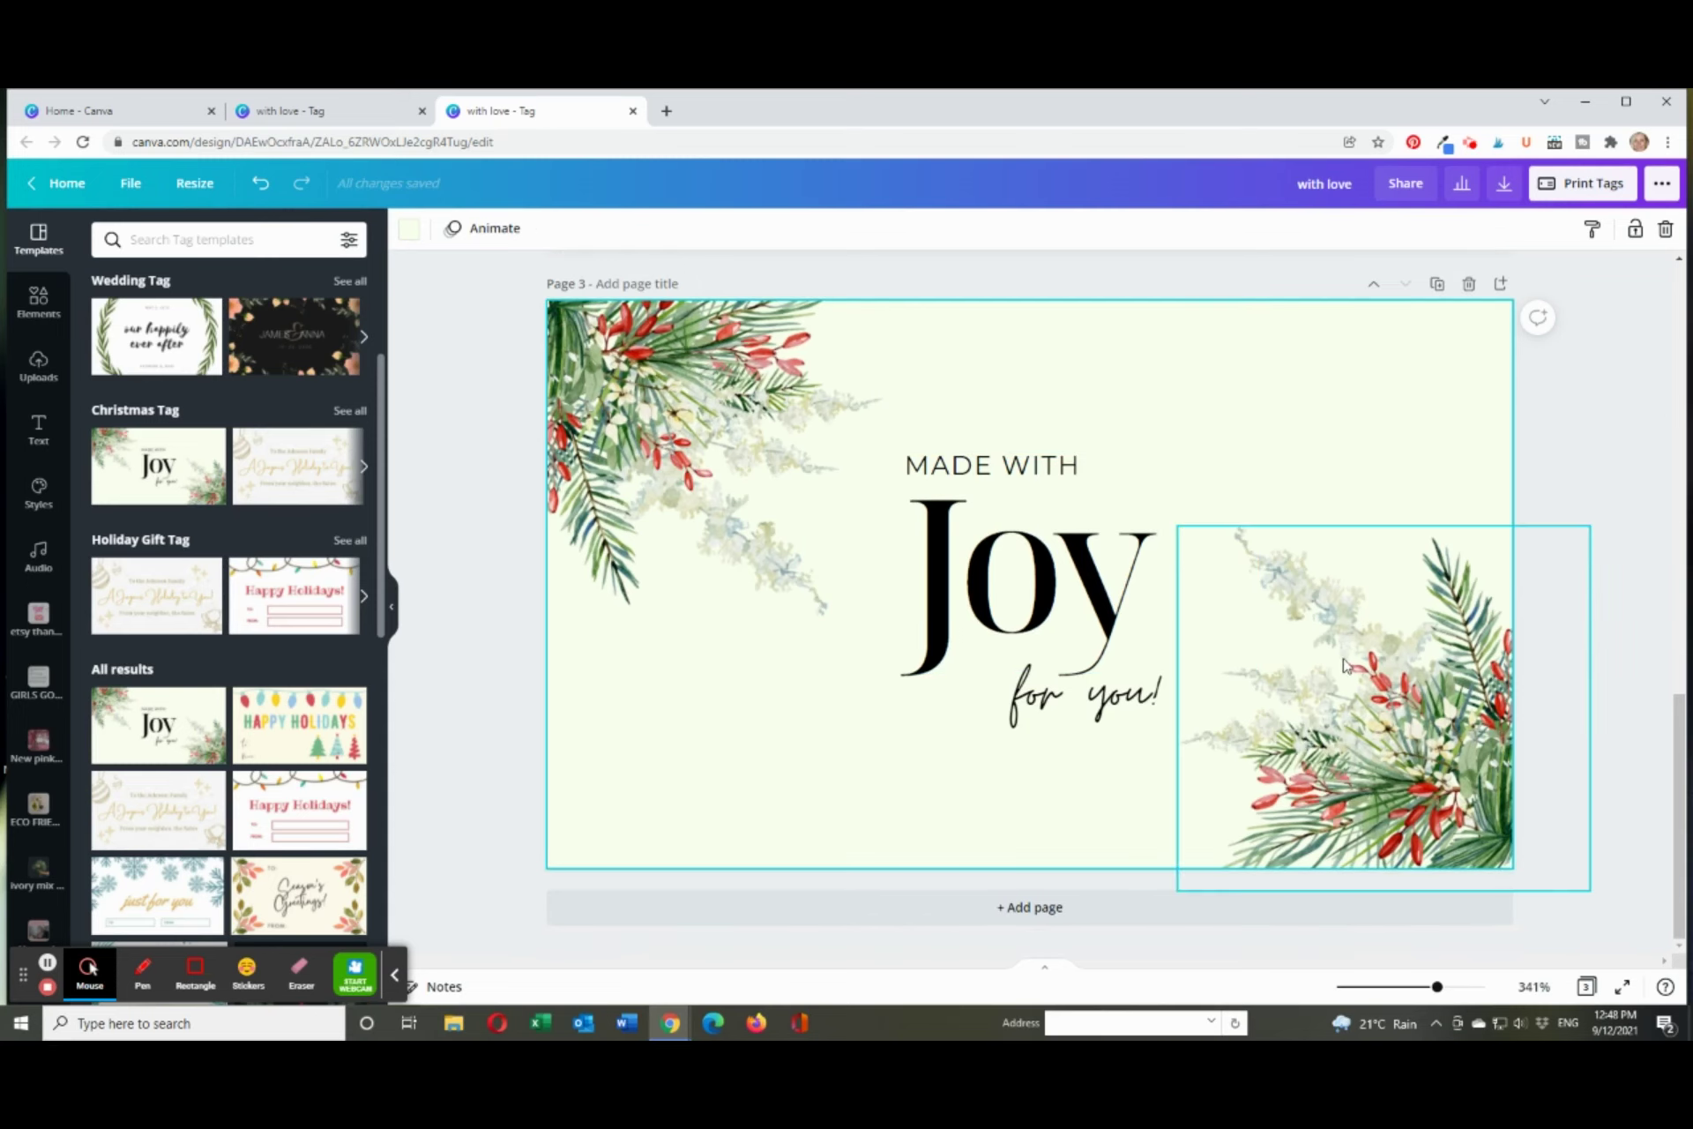
{"action": "left_click", "coordinate": [260, 182]}
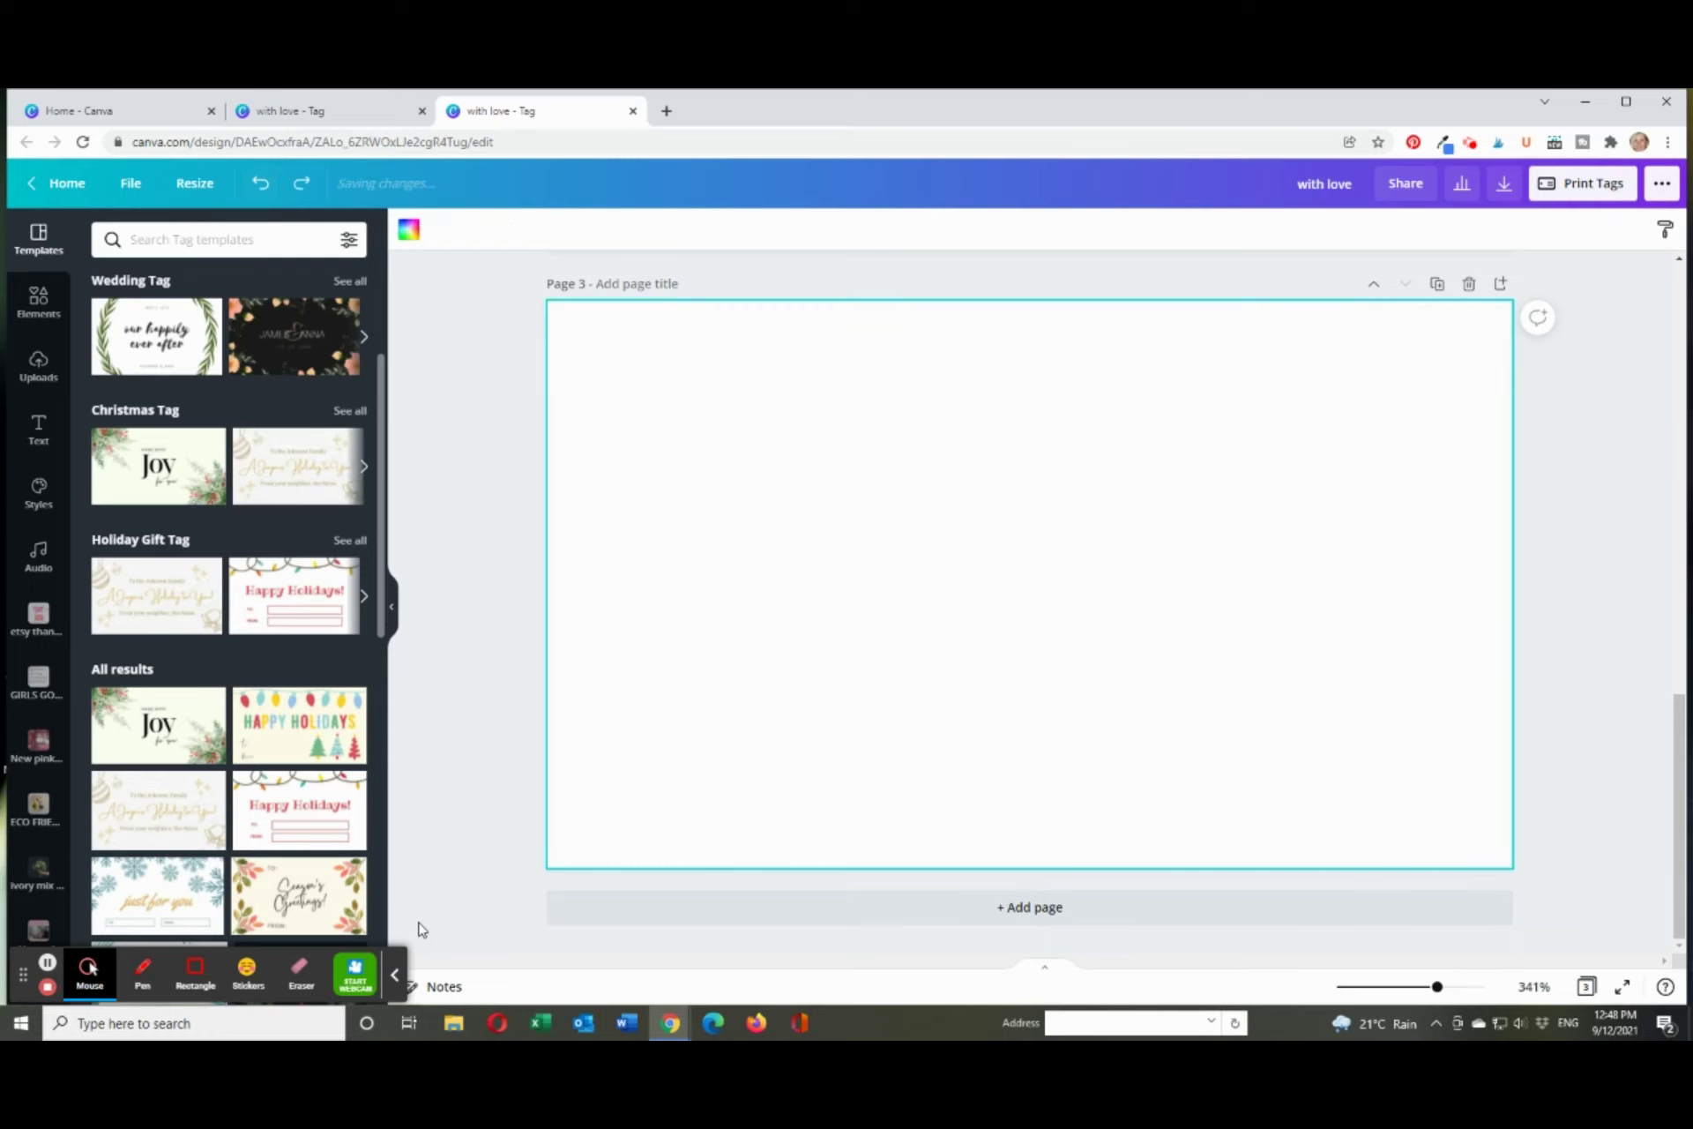
- Go back to the pineapple tag's tab with its print checklist
{"action": "scroll", "coordinate": [483, 827], "scroll_direction": "up", "scroll_amount": 3}
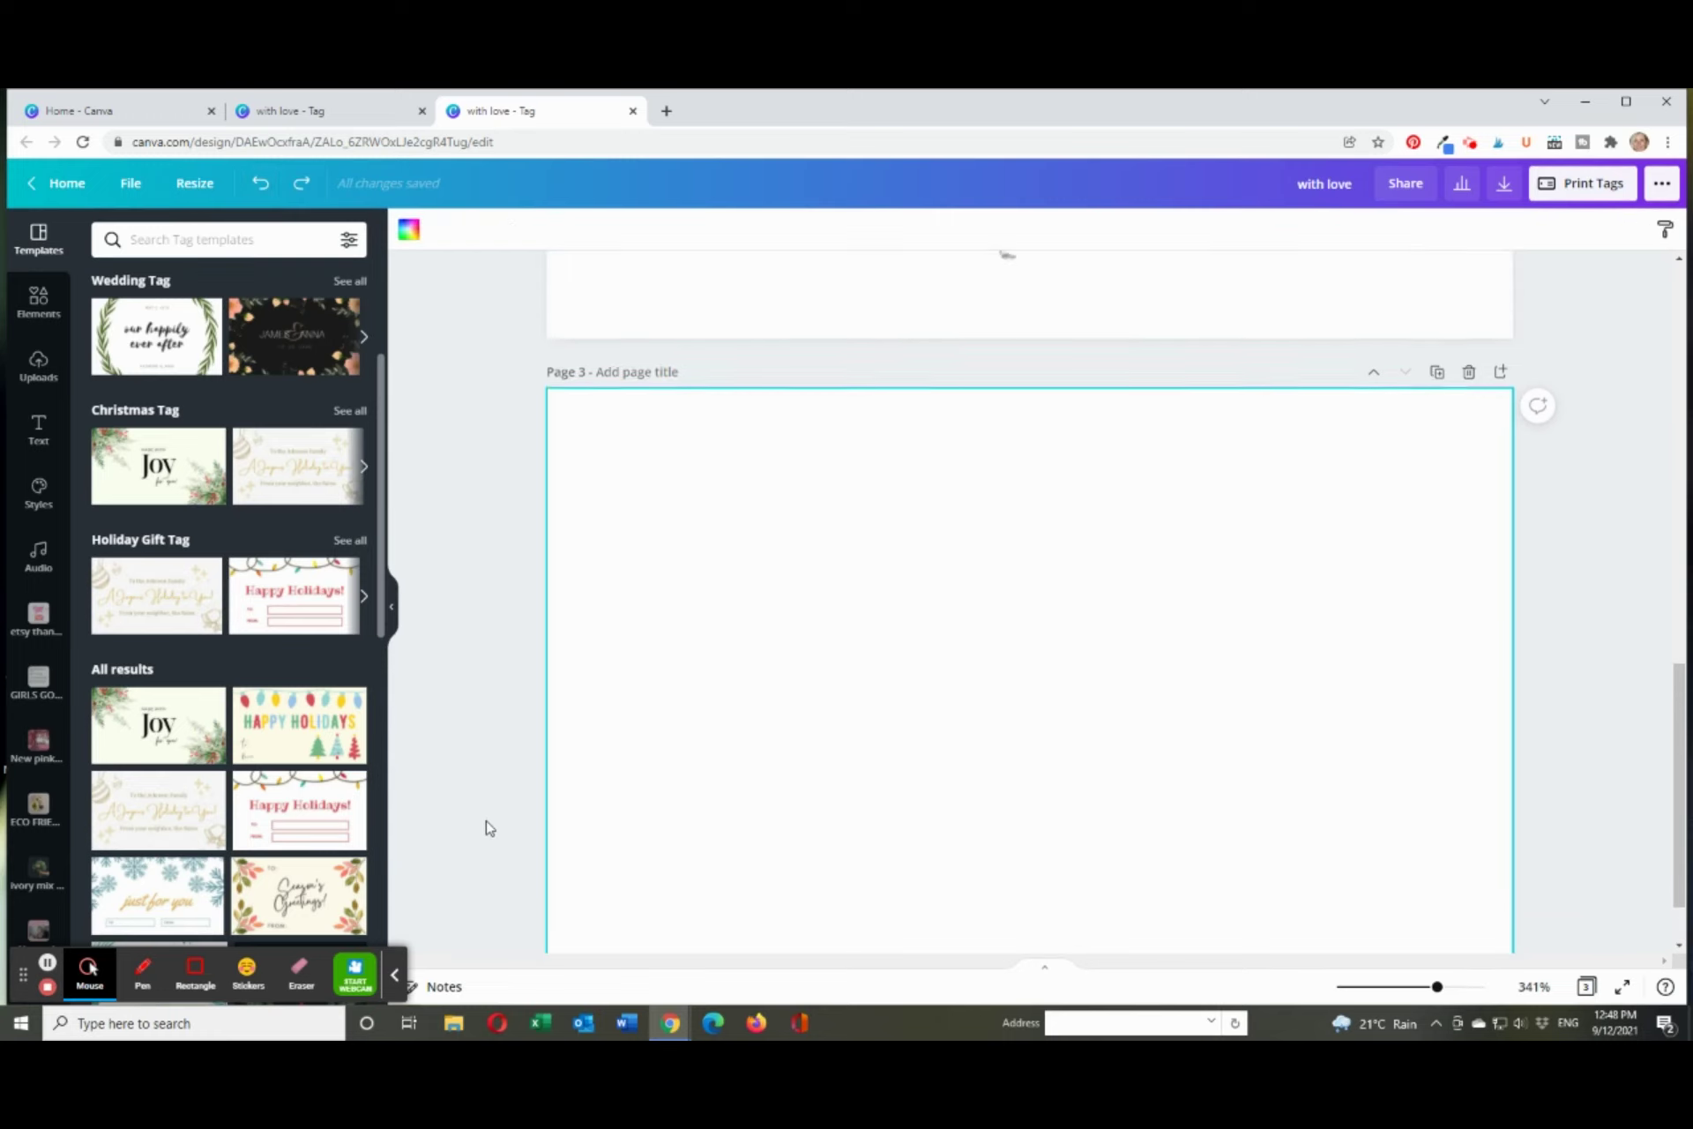
{"action": "scroll", "coordinate": [492, 395], "scroll_direction": "up", "scroll_amount": 2}
{"action": "left_click", "coordinate": [348, 113]}
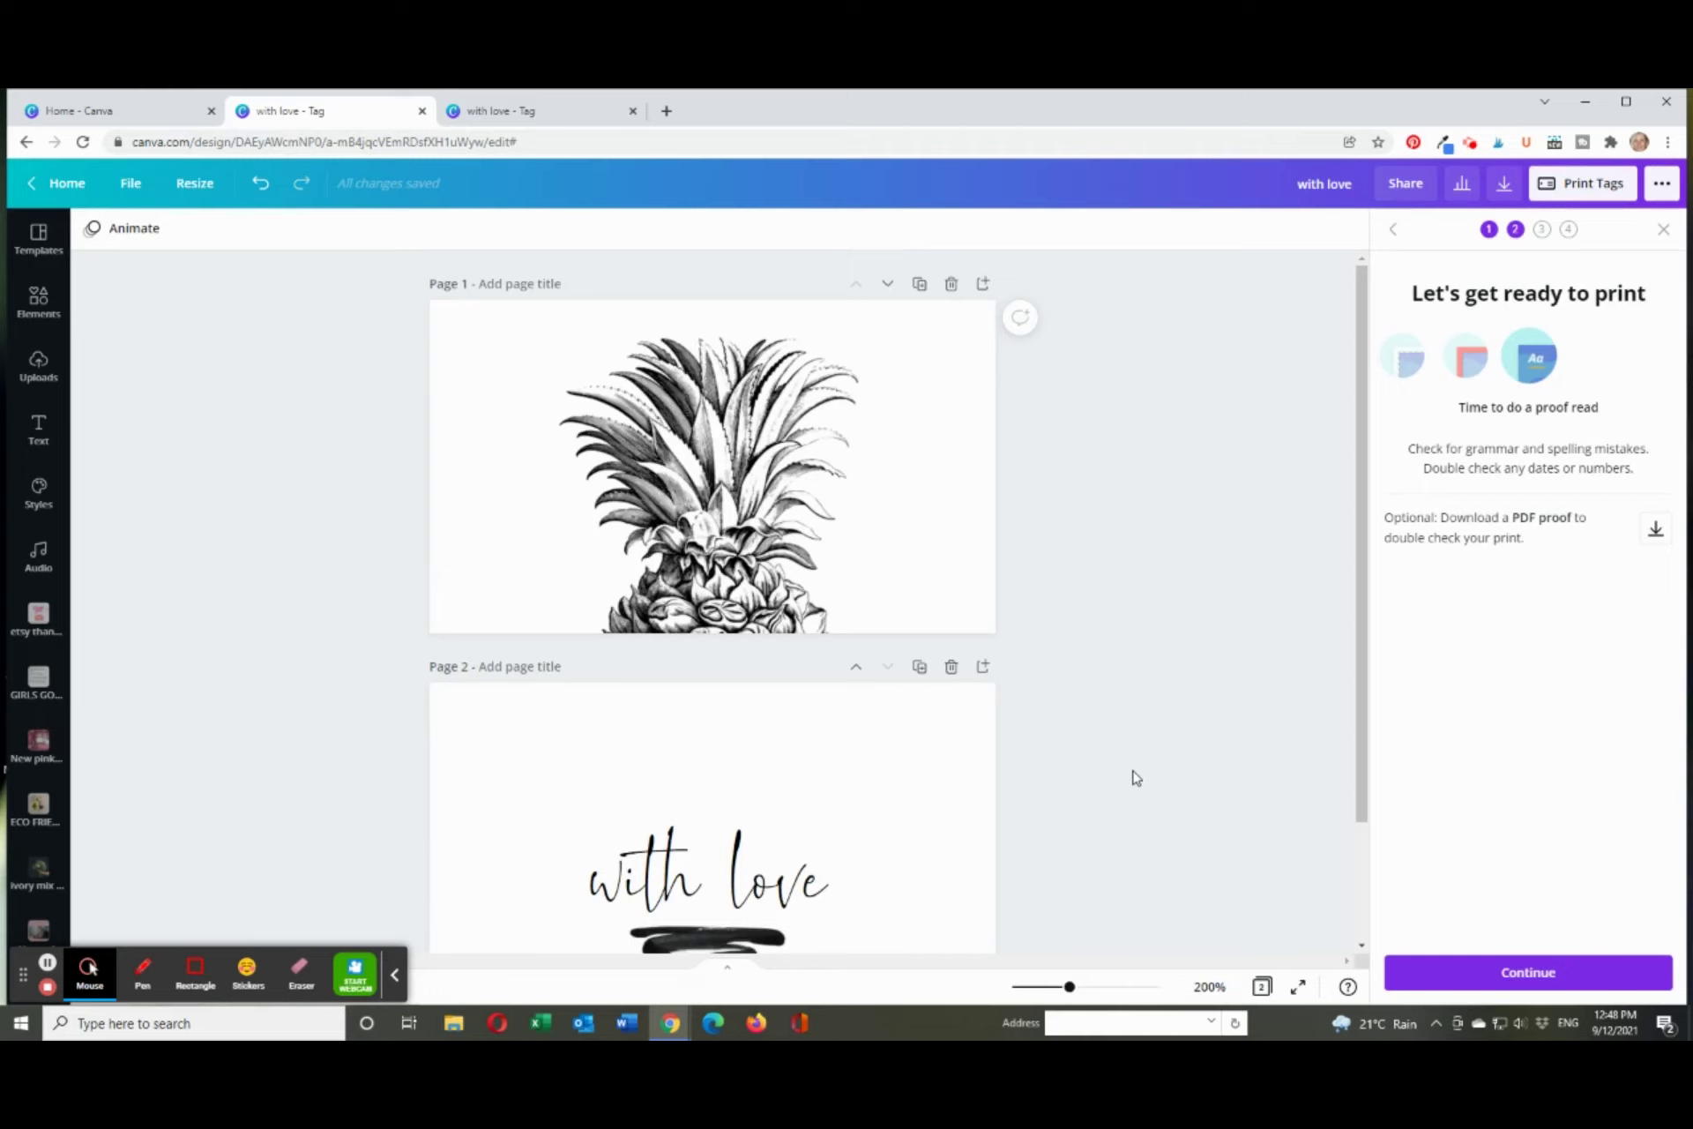
- From the Canva home page, create a blank Photo Book (11 × 8.5 in) design
{"action": "left_click", "coordinate": [99, 112]}
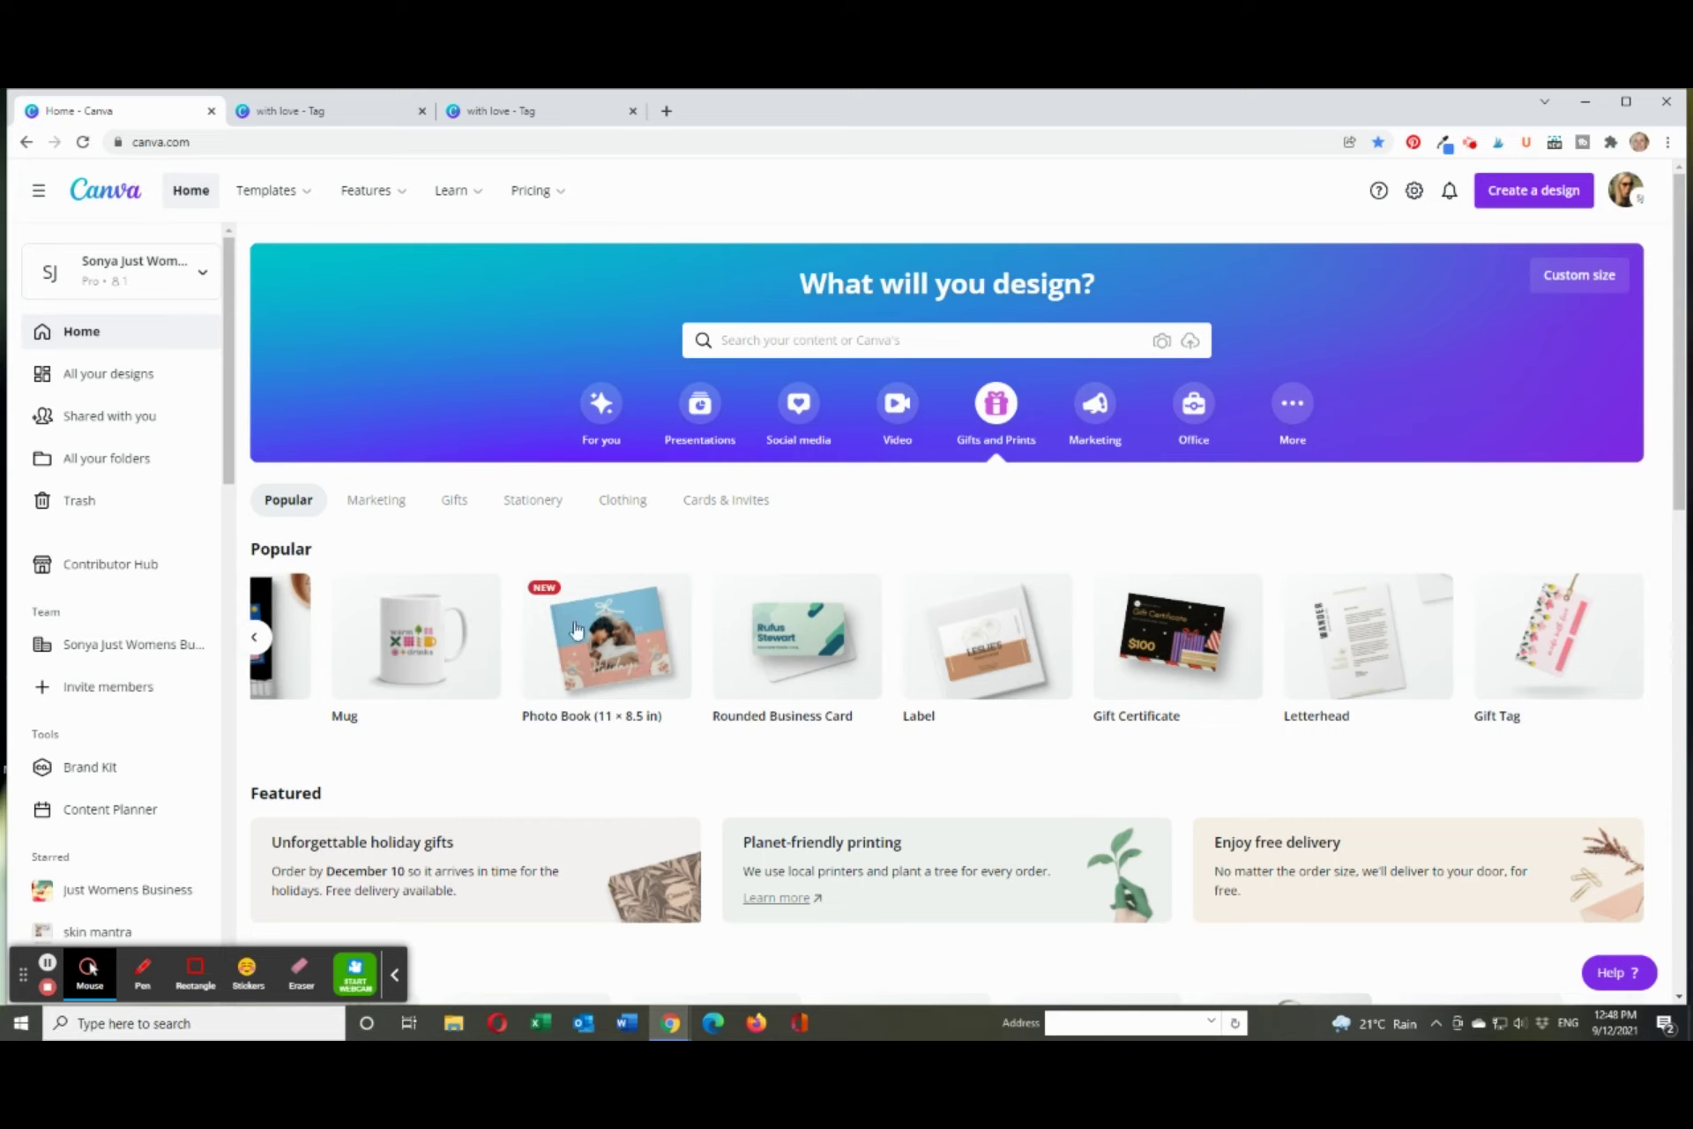
{"action": "mouse_move", "coordinate": [607, 652]}
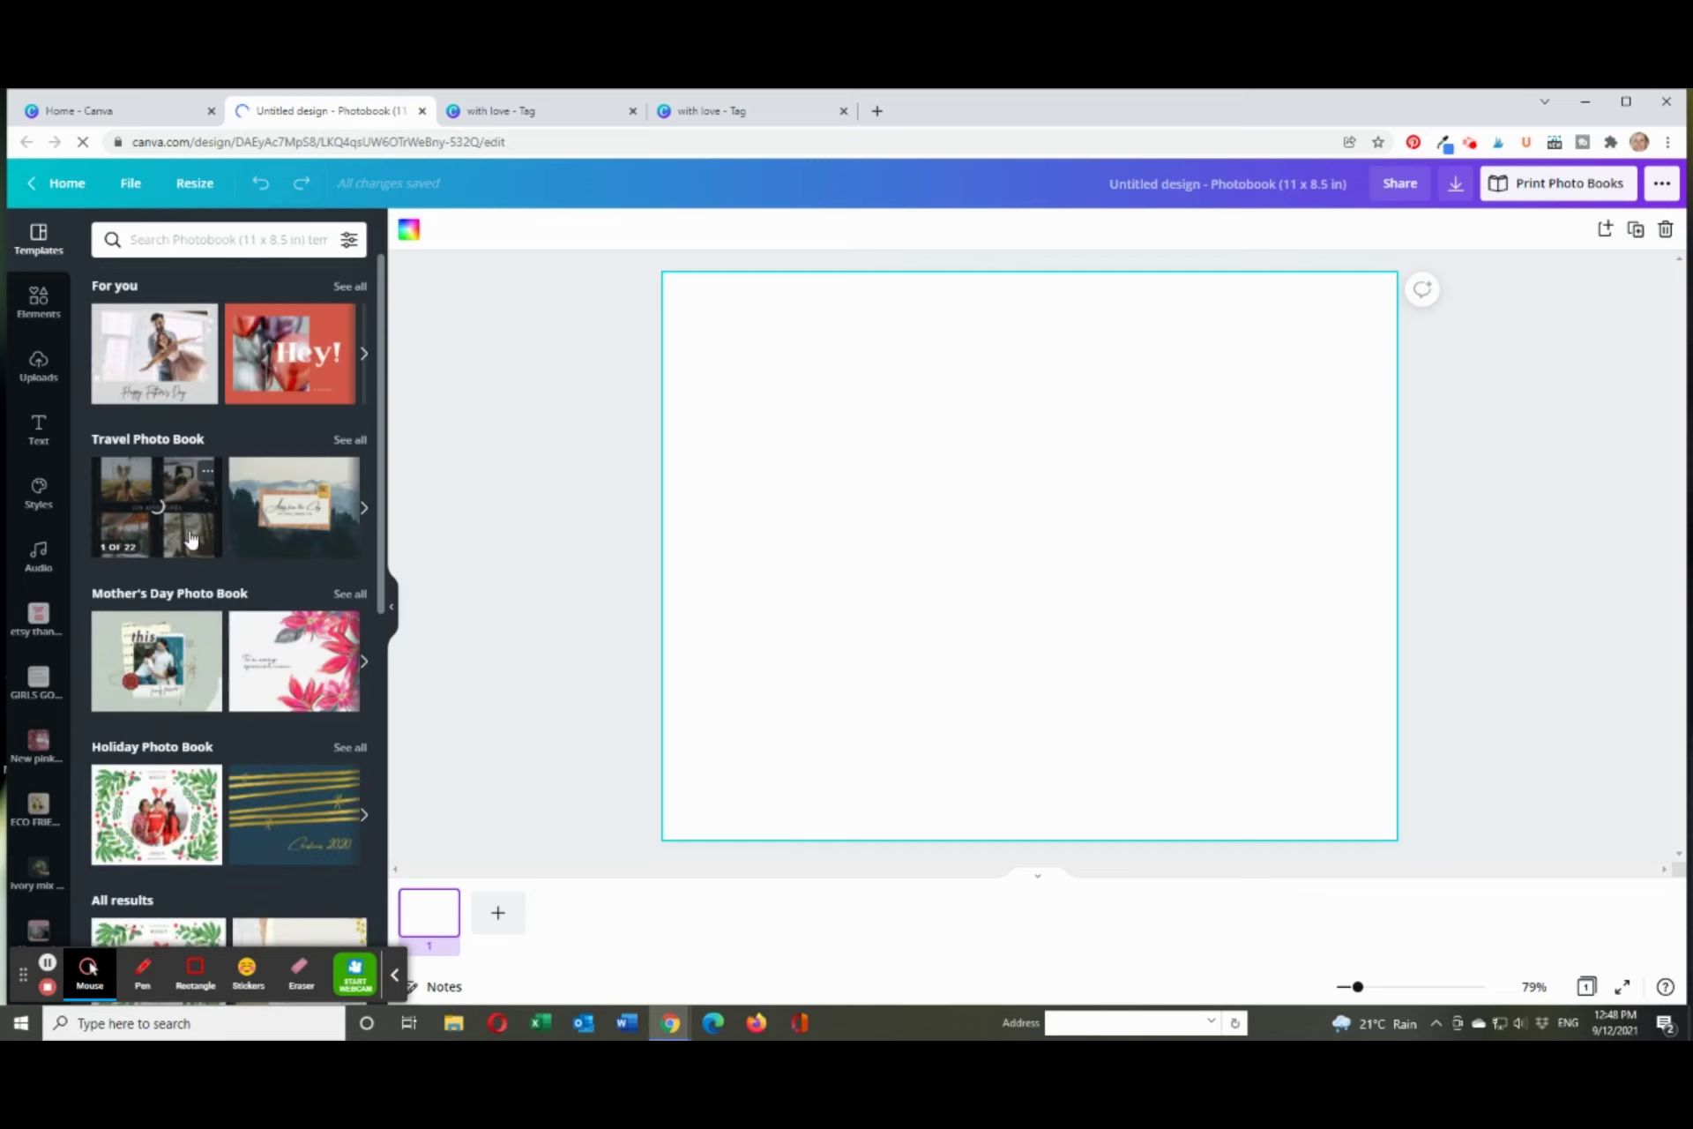
- Apply the Capturing Culture page from the Minimalist Photography Portfolio Photo Book to page 1
{"action": "left_click", "coordinate": [364, 511]}
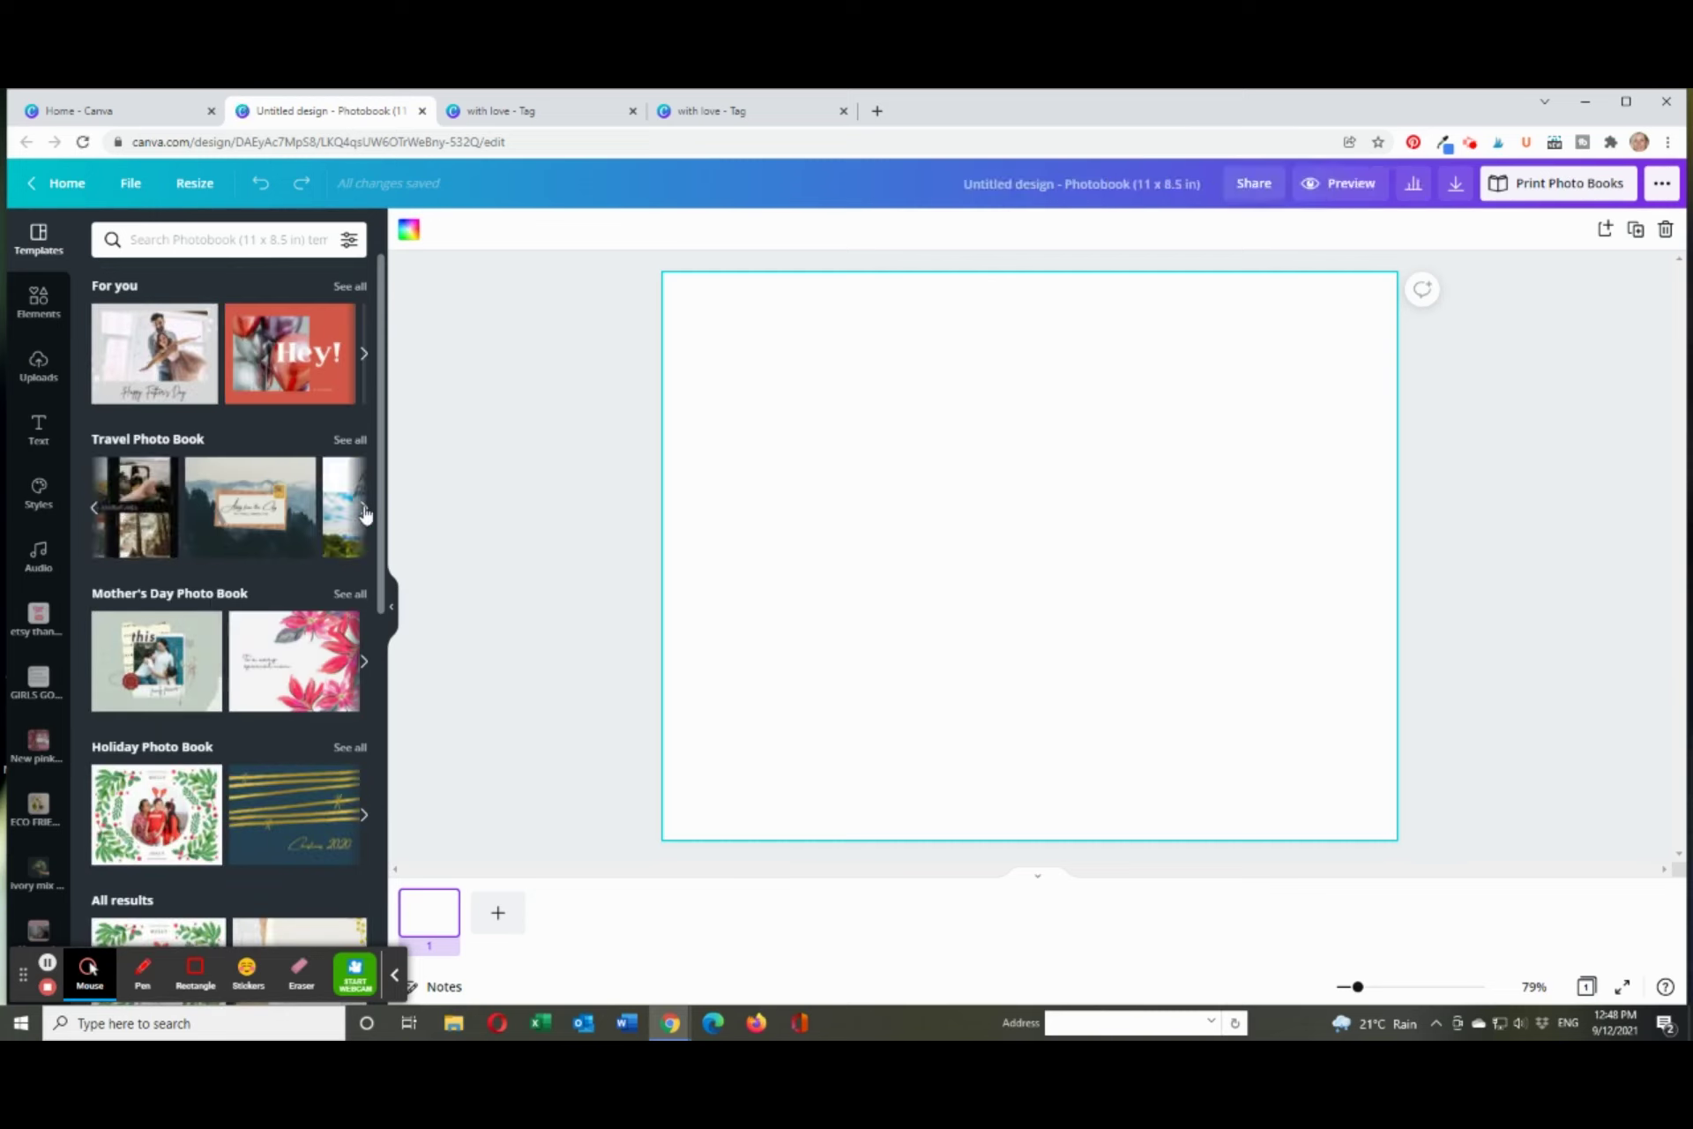
{"action": "left_click", "coordinate": [364, 511]}
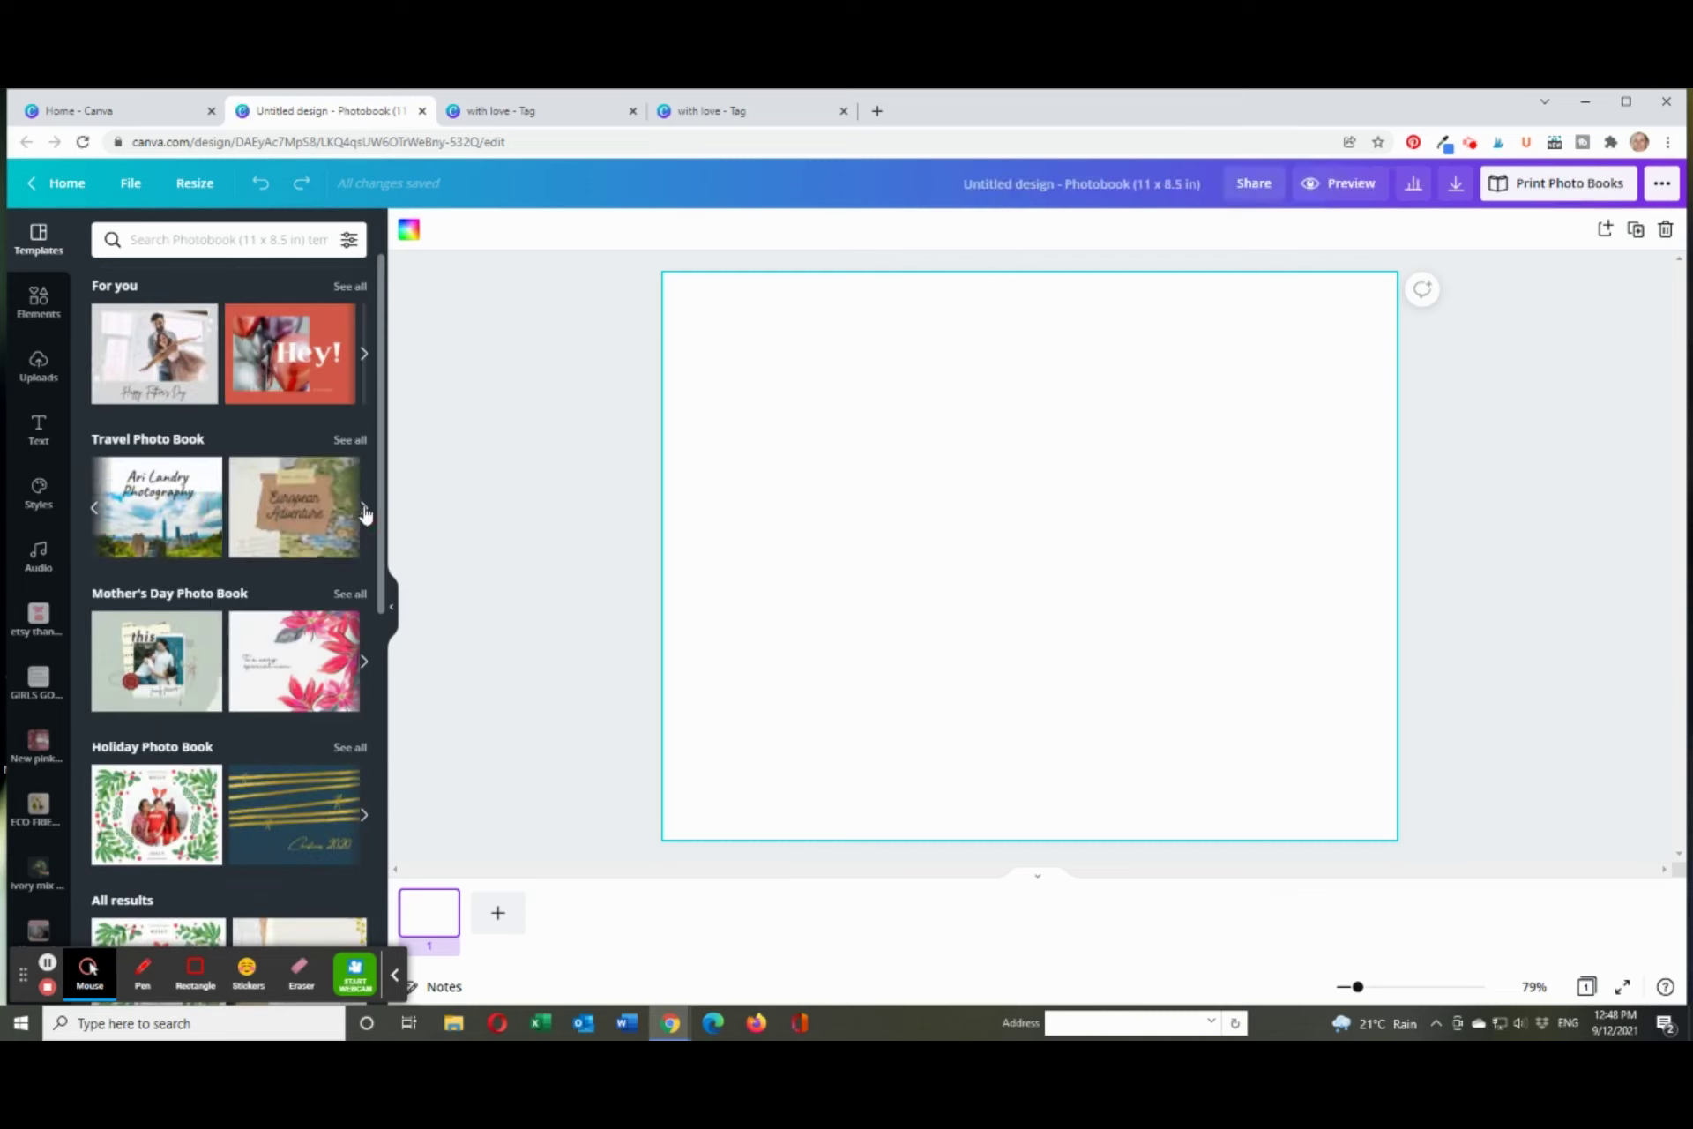
{"action": "left_click", "coordinate": [199, 531]}
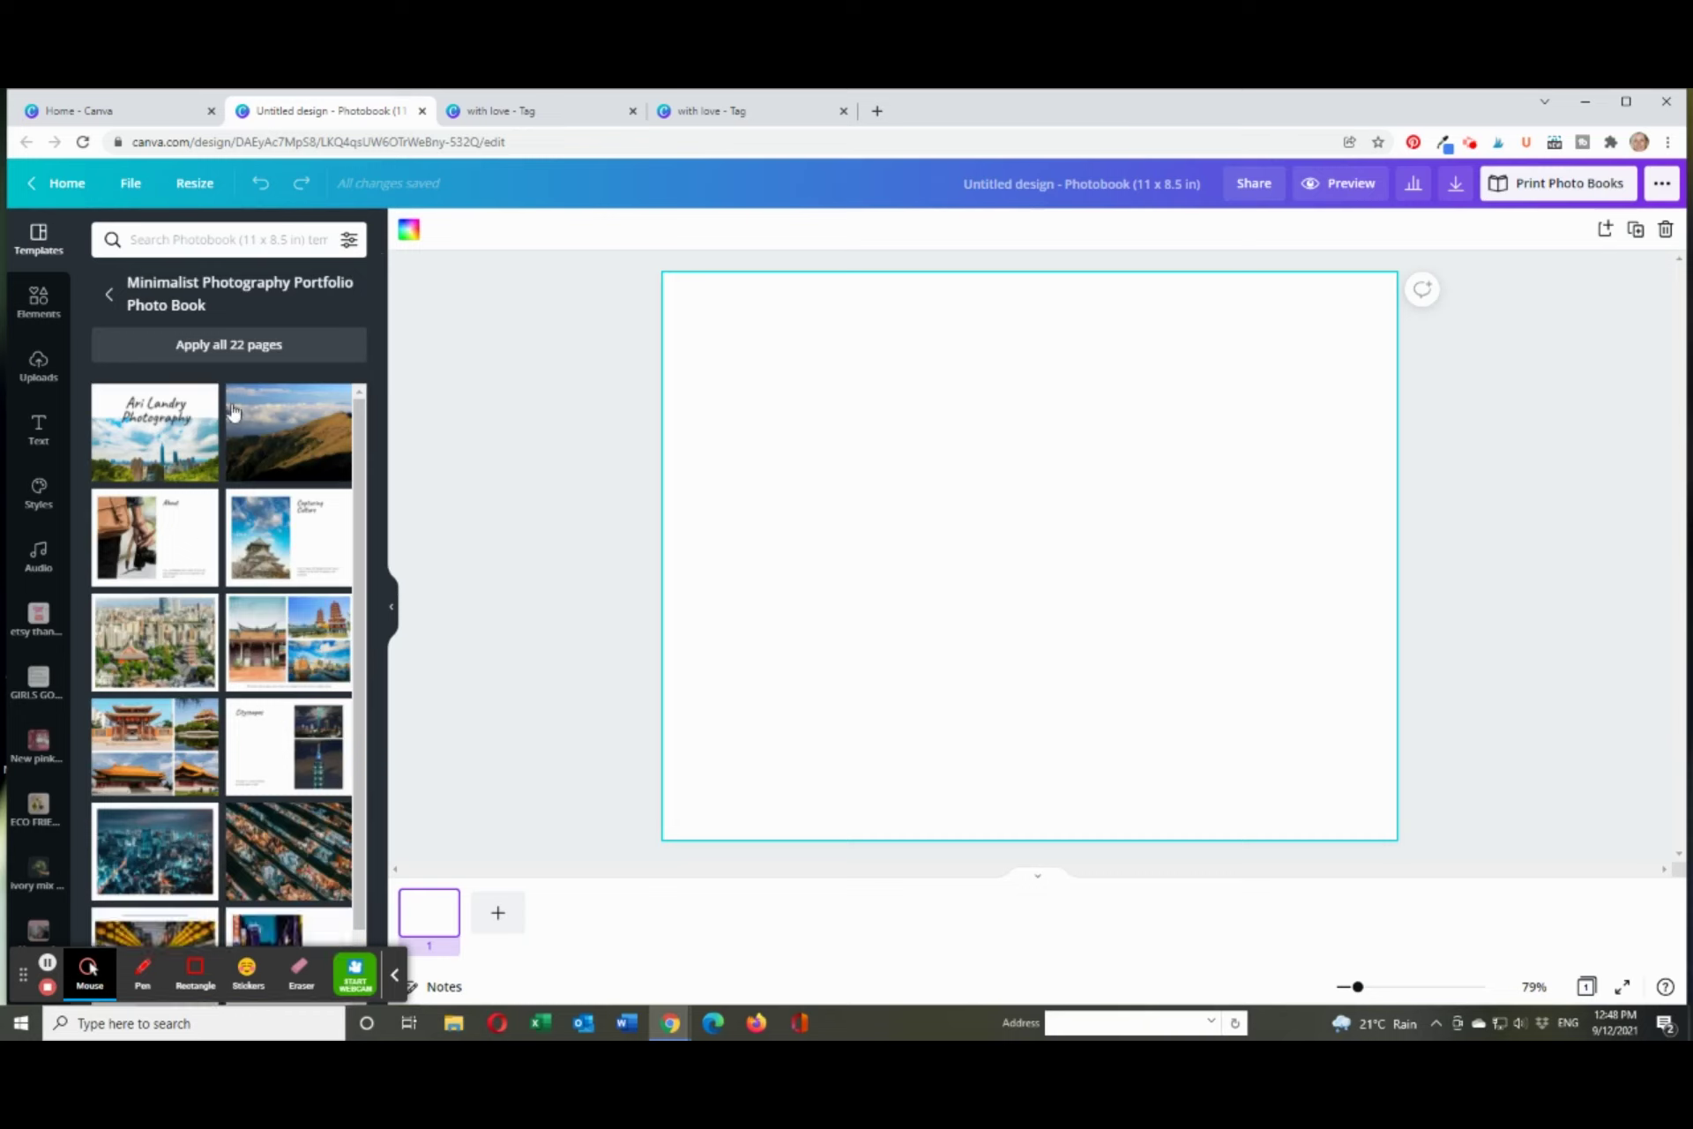
{"action": "scroll", "coordinate": [203, 608], "scroll_direction": "down", "scroll_amount": 3}
{"action": "scroll", "coordinate": [214, 699], "scroll_direction": "down", "scroll_amount": 1}
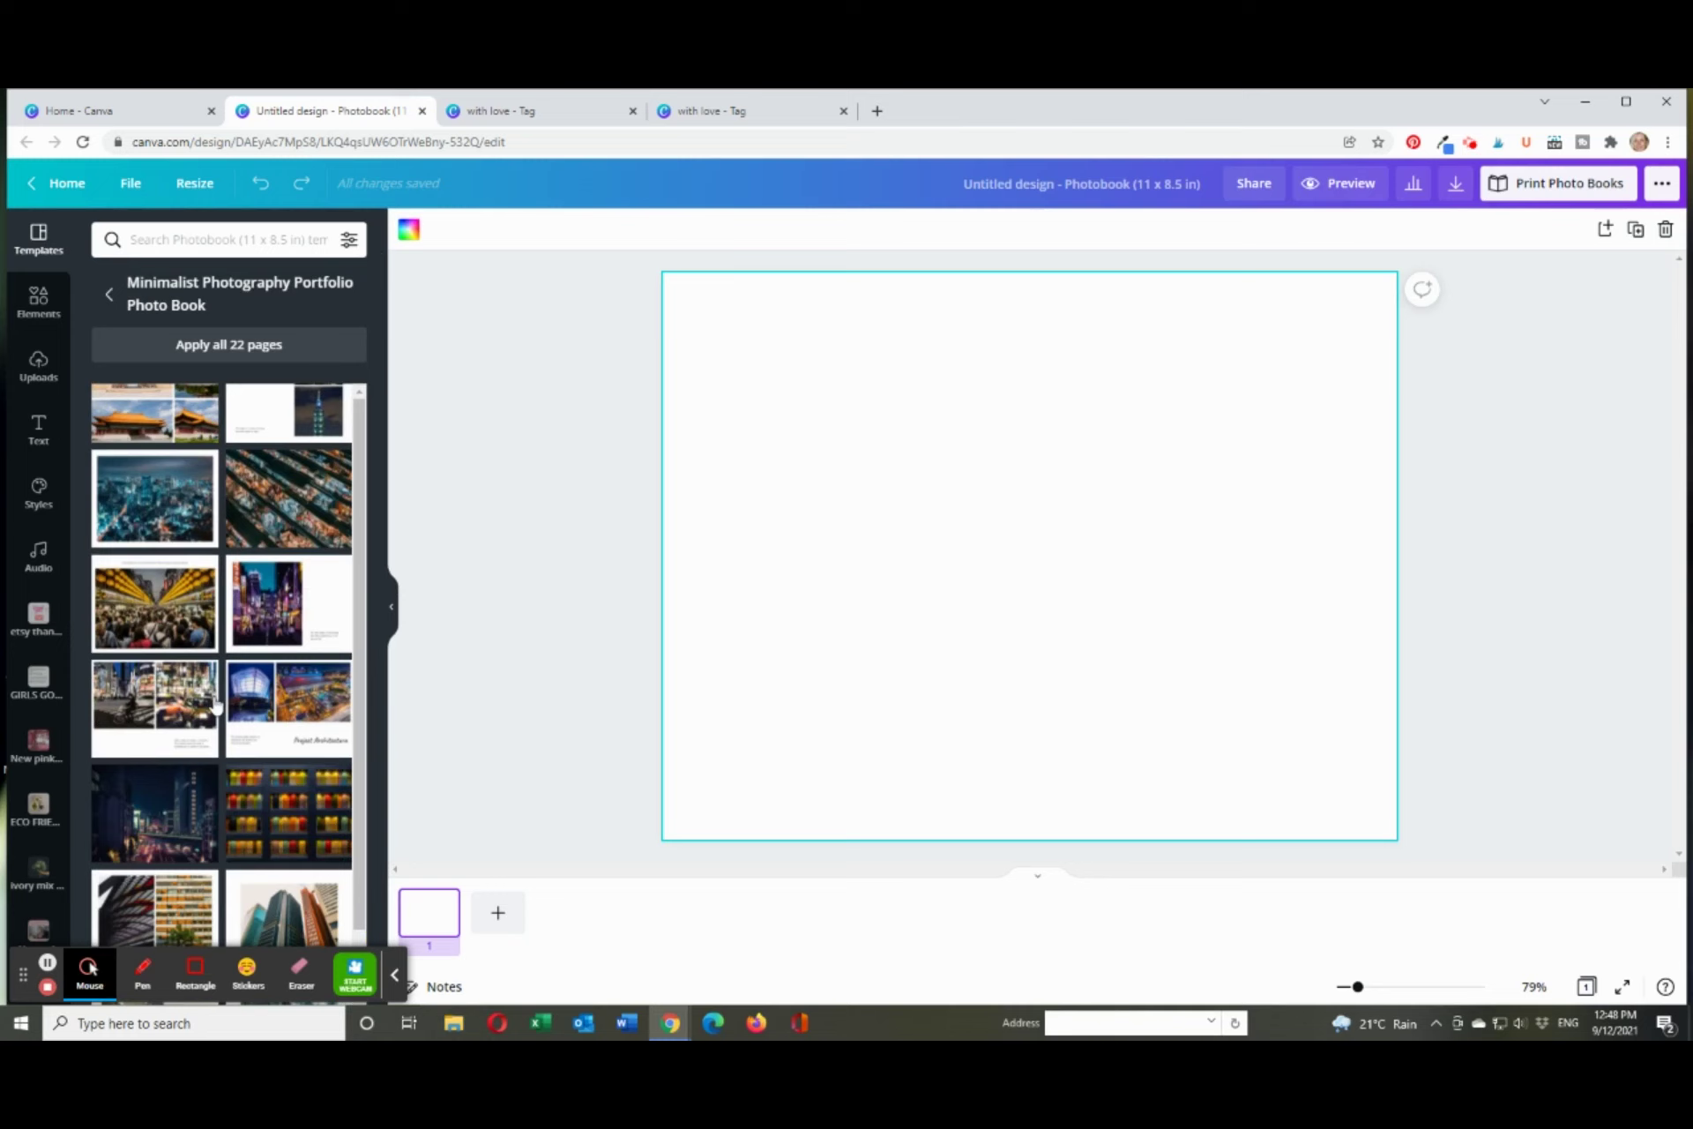
{"action": "scroll", "coordinate": [216, 706], "scroll_direction": "up", "scroll_amount": 3}
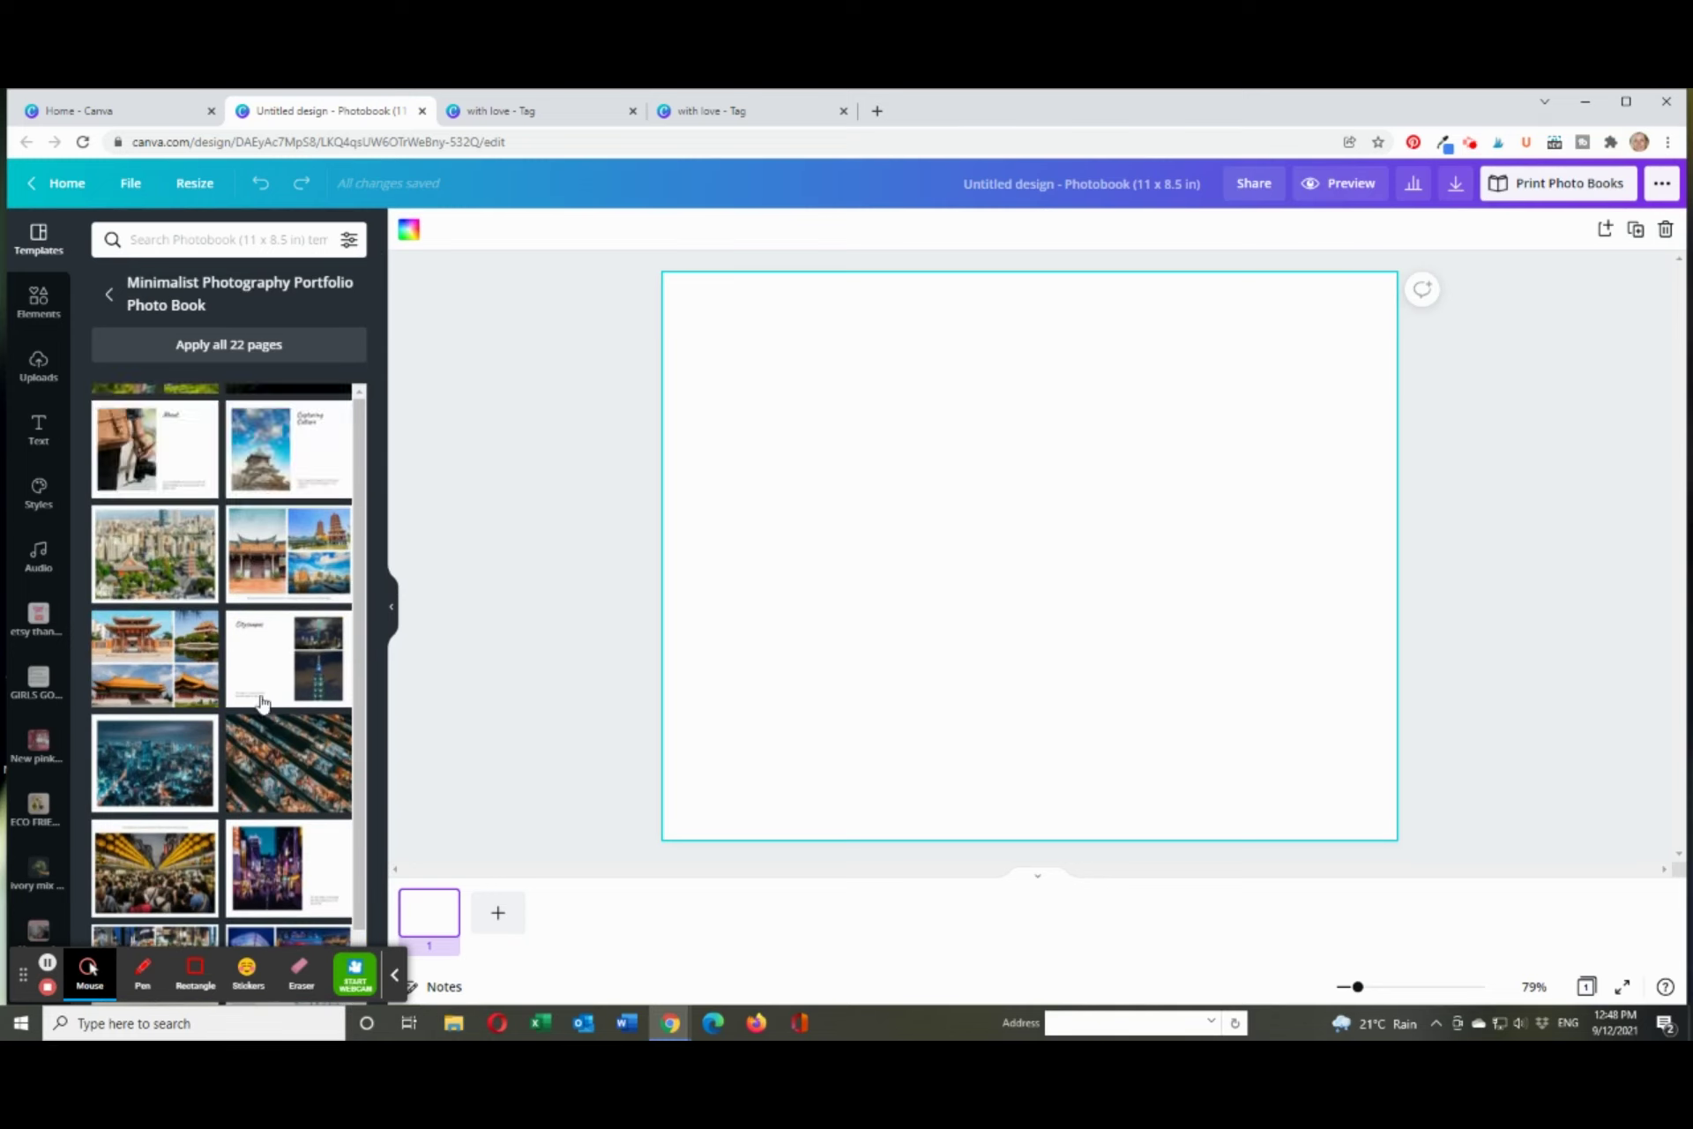
{"action": "scroll", "coordinate": [261, 705], "scroll_direction": "up", "scroll_amount": 1}
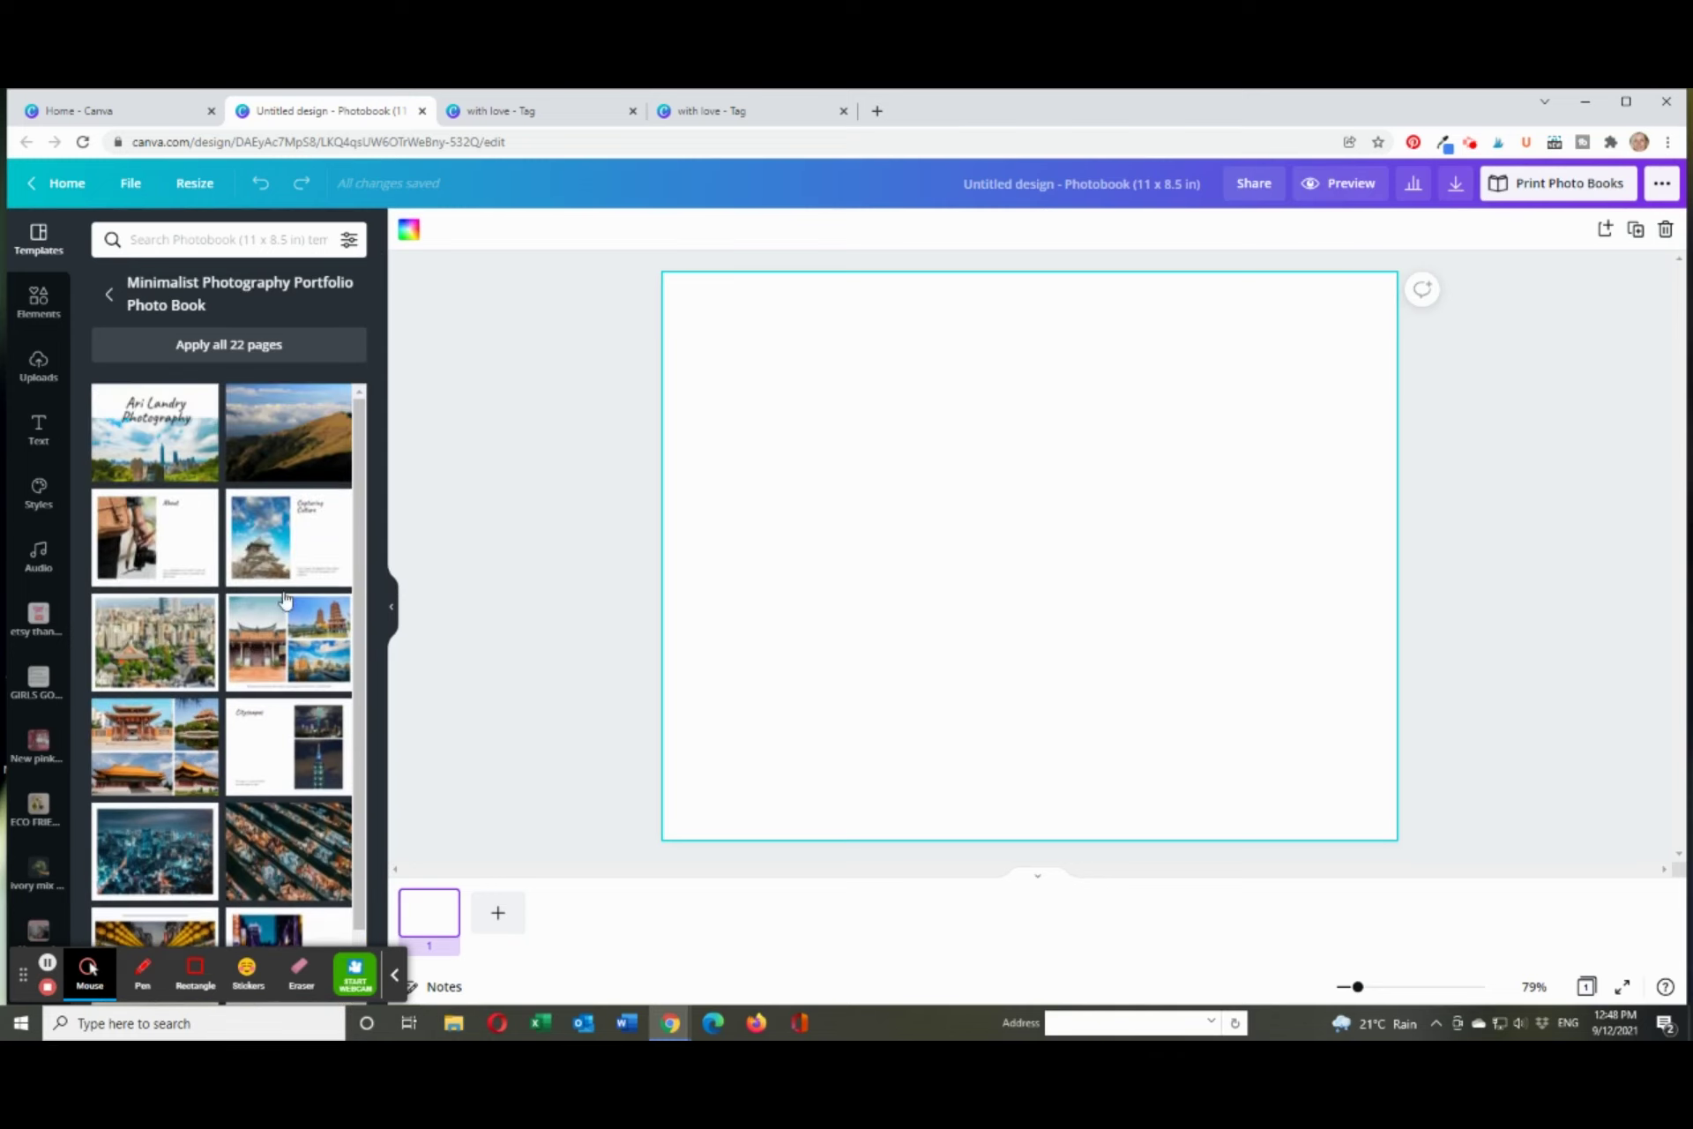
{"action": "left_click", "coordinate": [275, 543]}
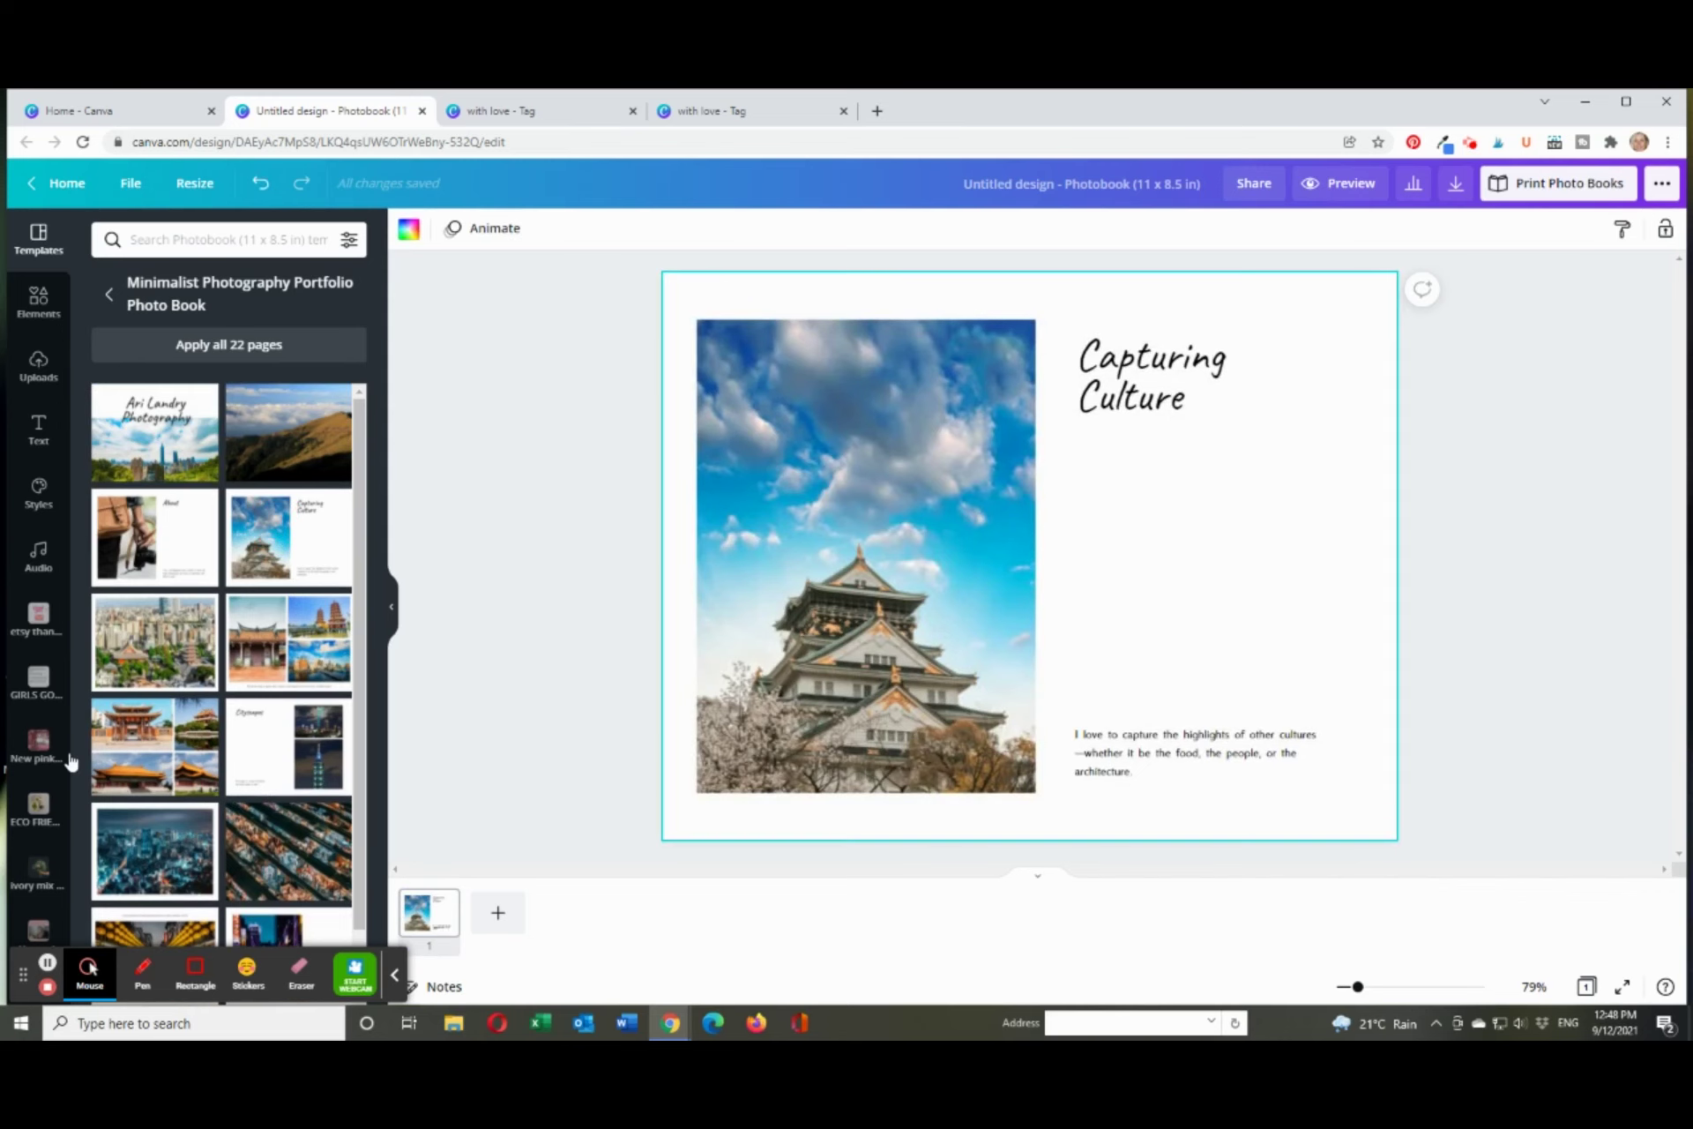
{"action": "scroll", "coordinate": [38, 897], "scroll_direction": "down", "scroll_amount": 7}
{"action": "scroll", "coordinate": [38, 898], "scroll_direction": "down", "scroll_amount": 10}
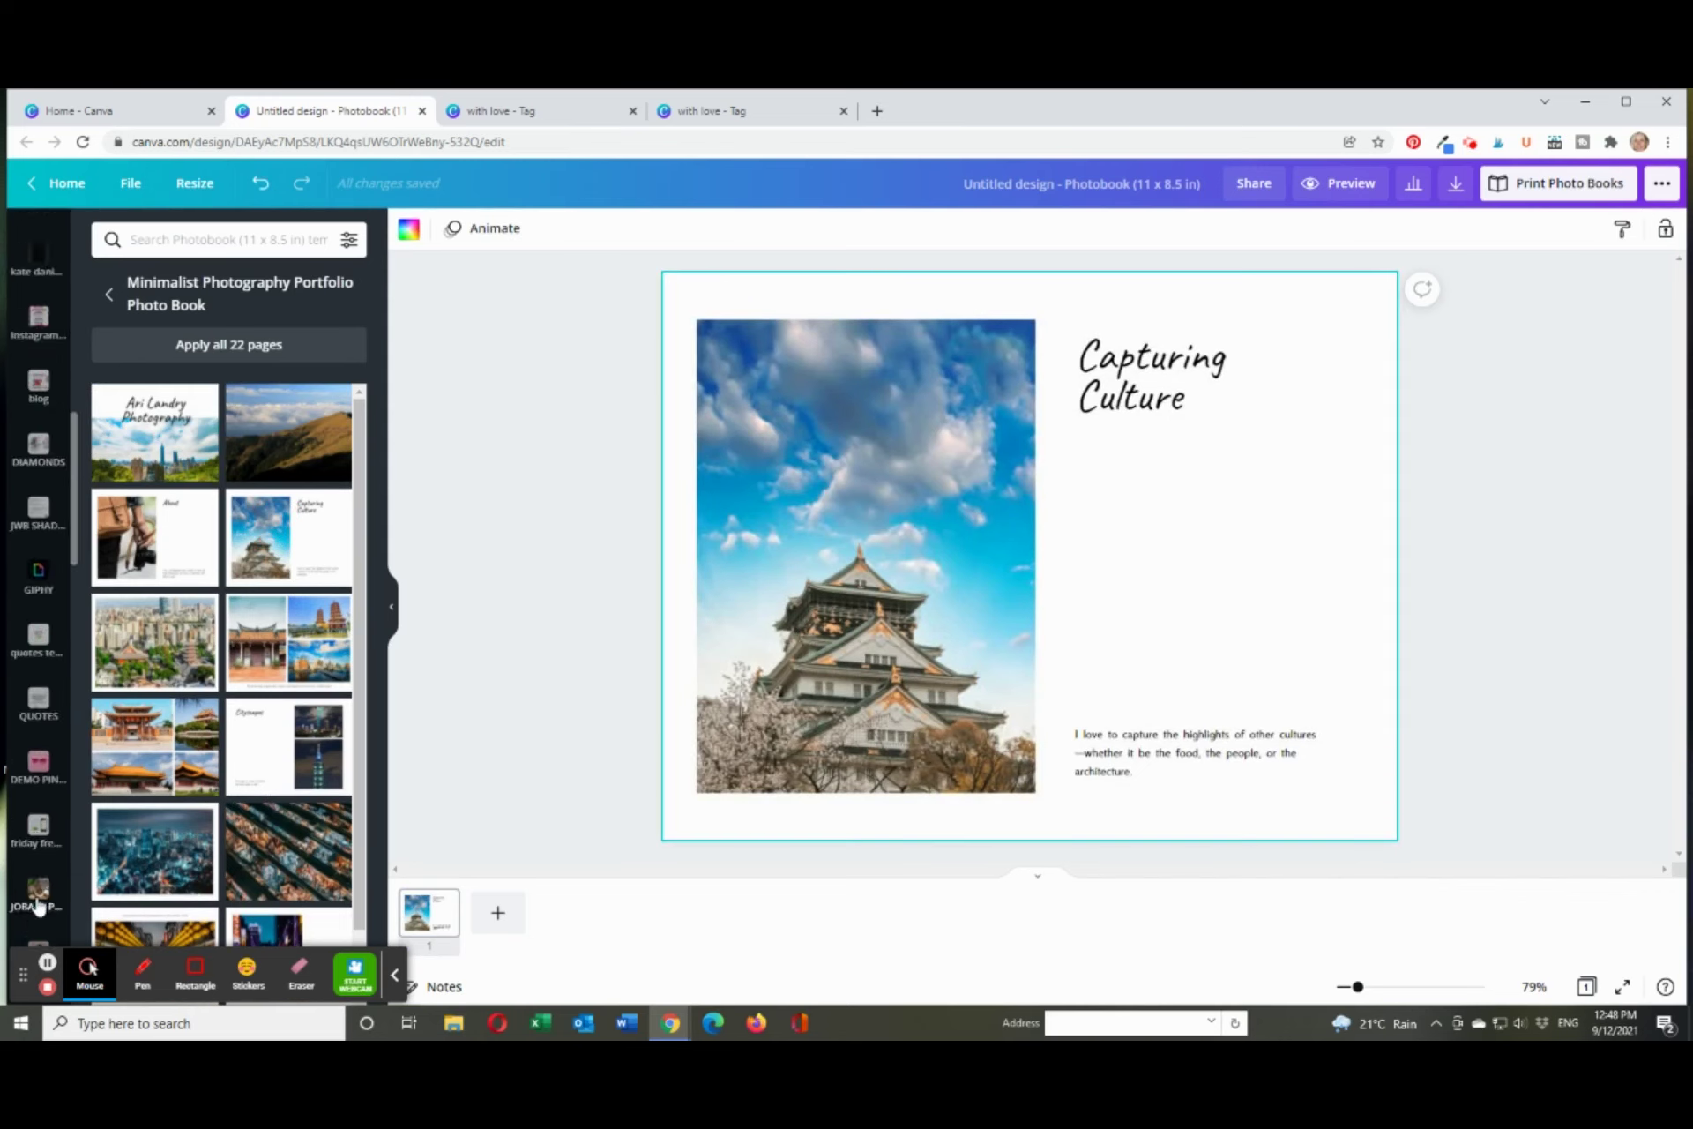
{"action": "scroll", "coordinate": [40, 912], "scroll_direction": "down", "scroll_amount": 10}
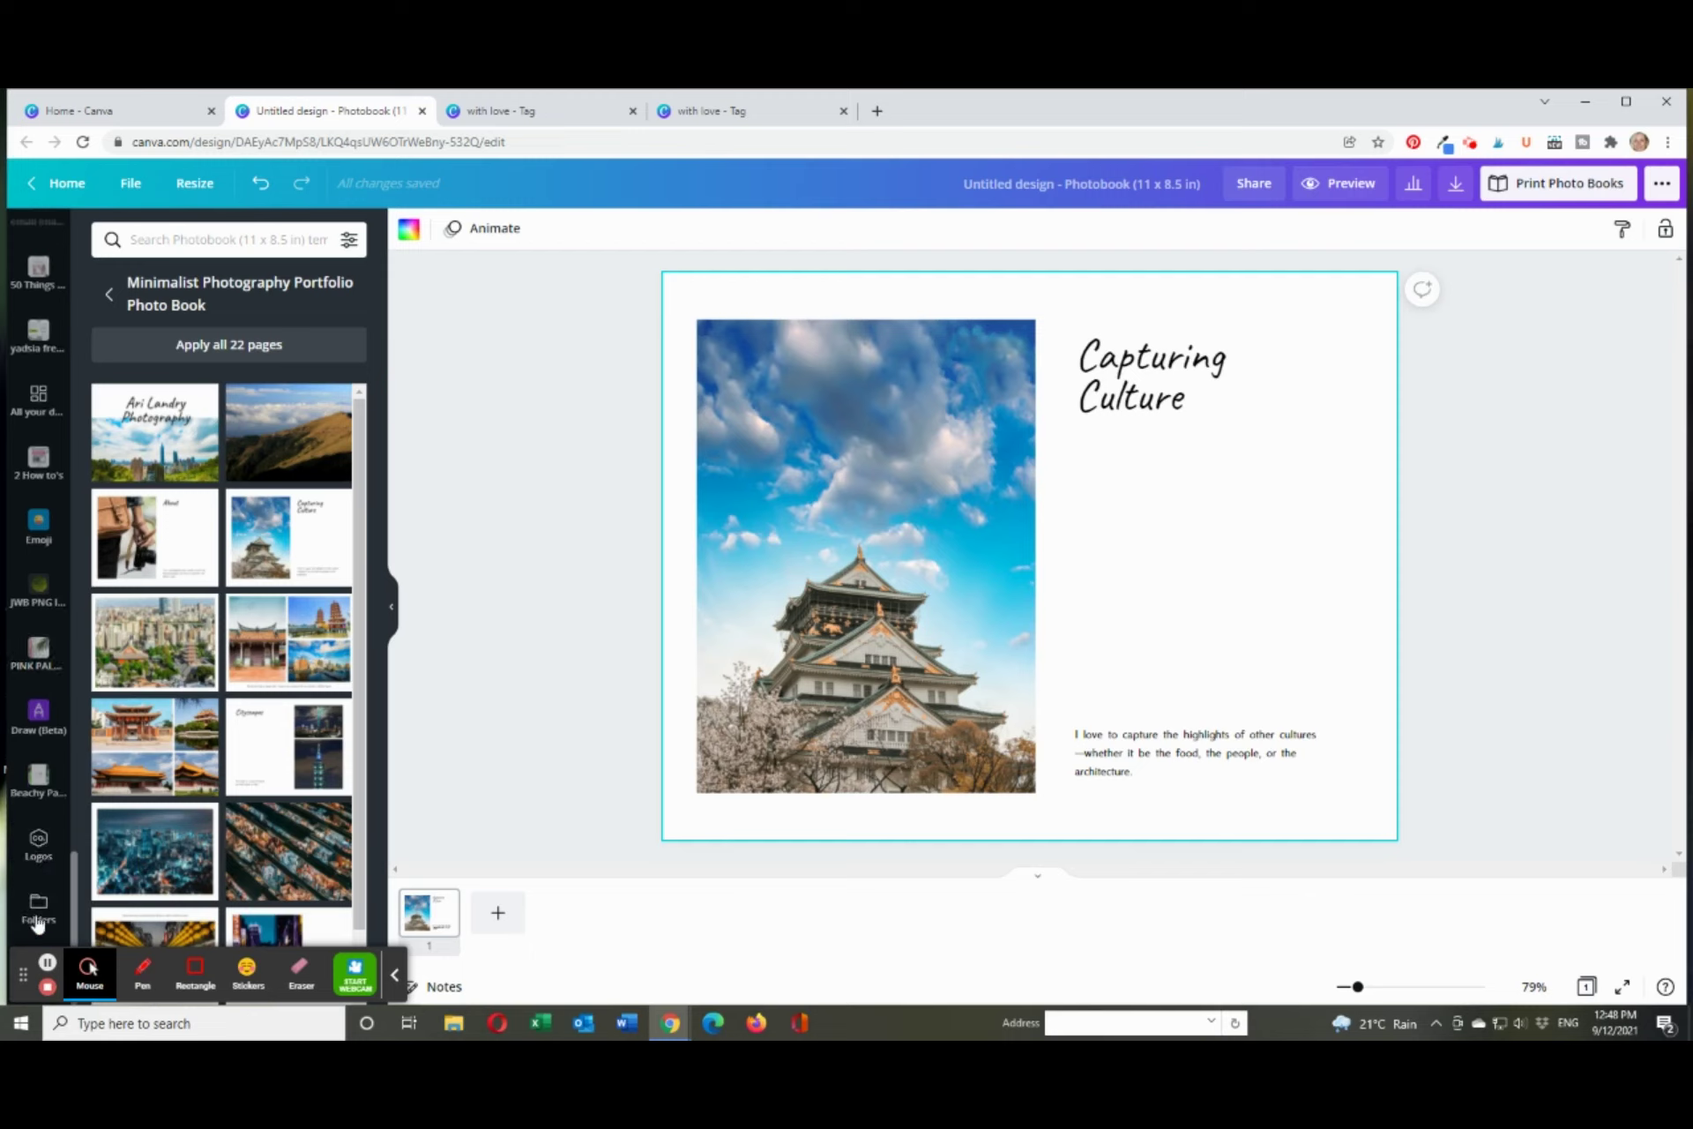
- Search the saved folders for 'palm' and open the Palm Prints folder
{"action": "left_click", "coordinate": [39, 908]}
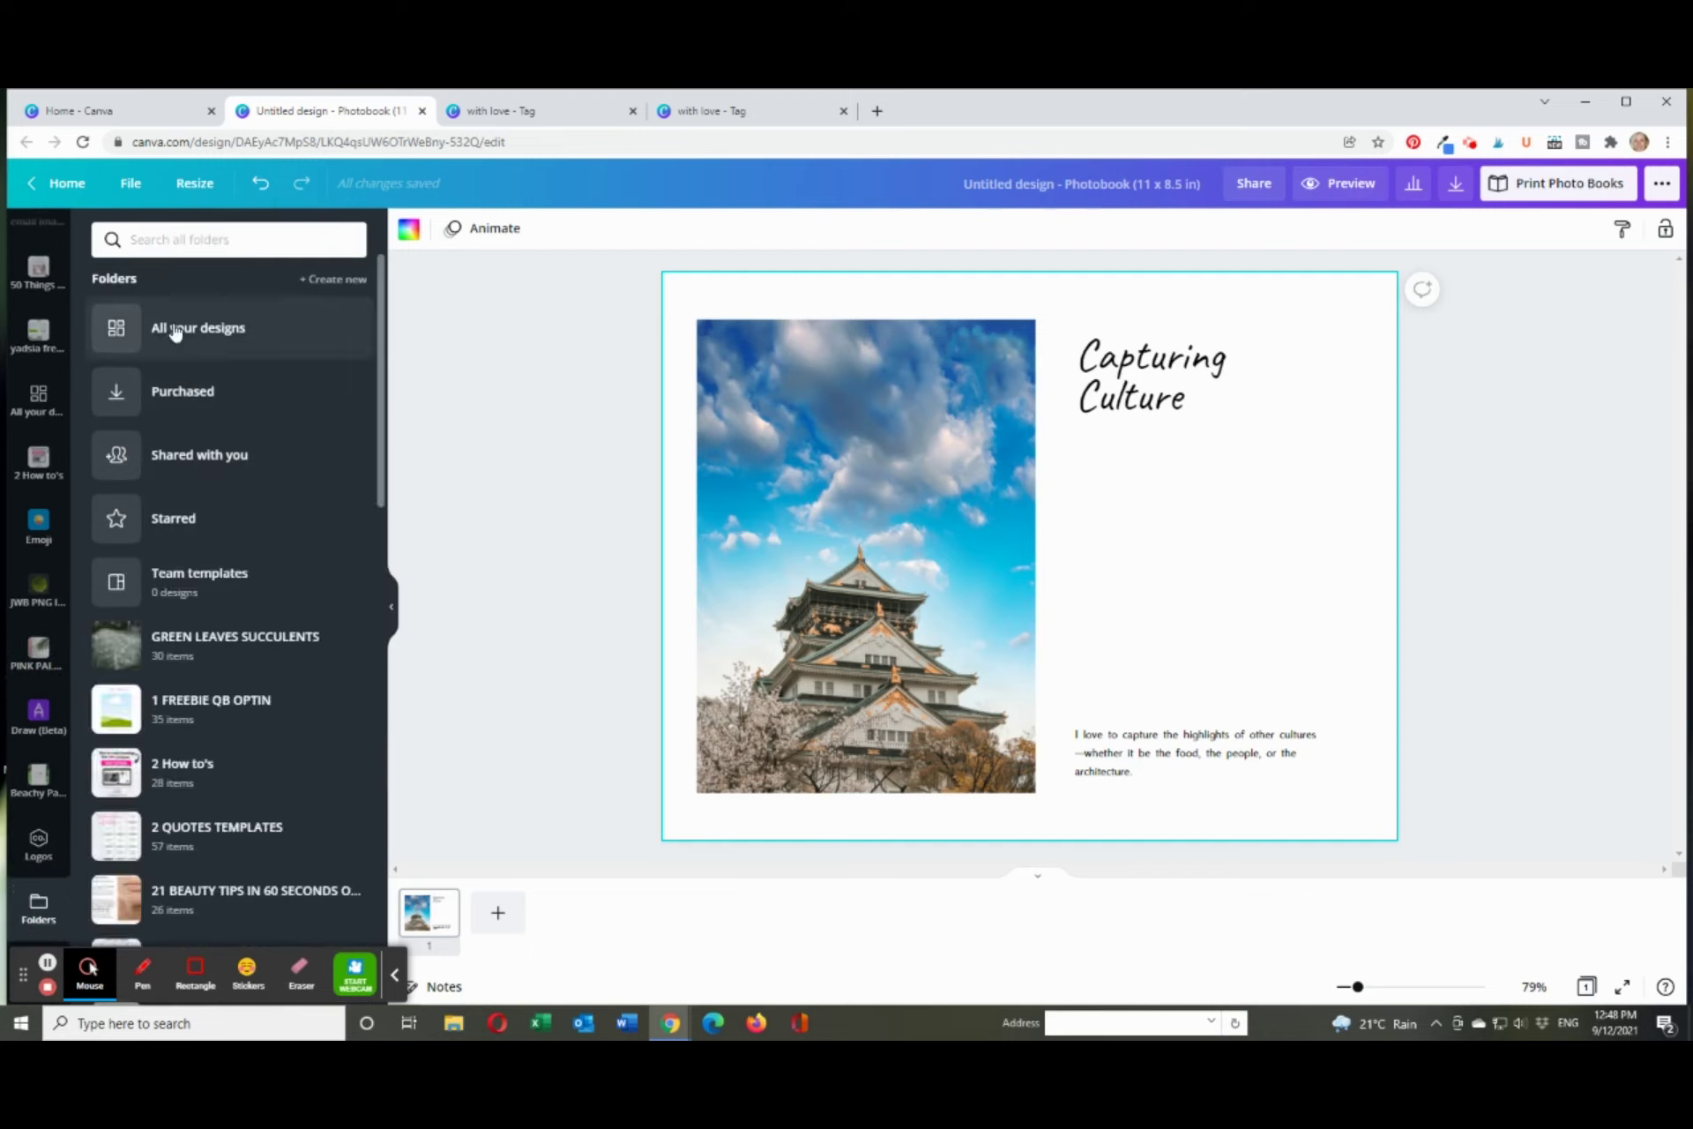
{"action": "scroll", "coordinate": [173, 529], "scroll_direction": "down", "scroll_amount": 2}
{"action": "left_click", "coordinate": [215, 240]}
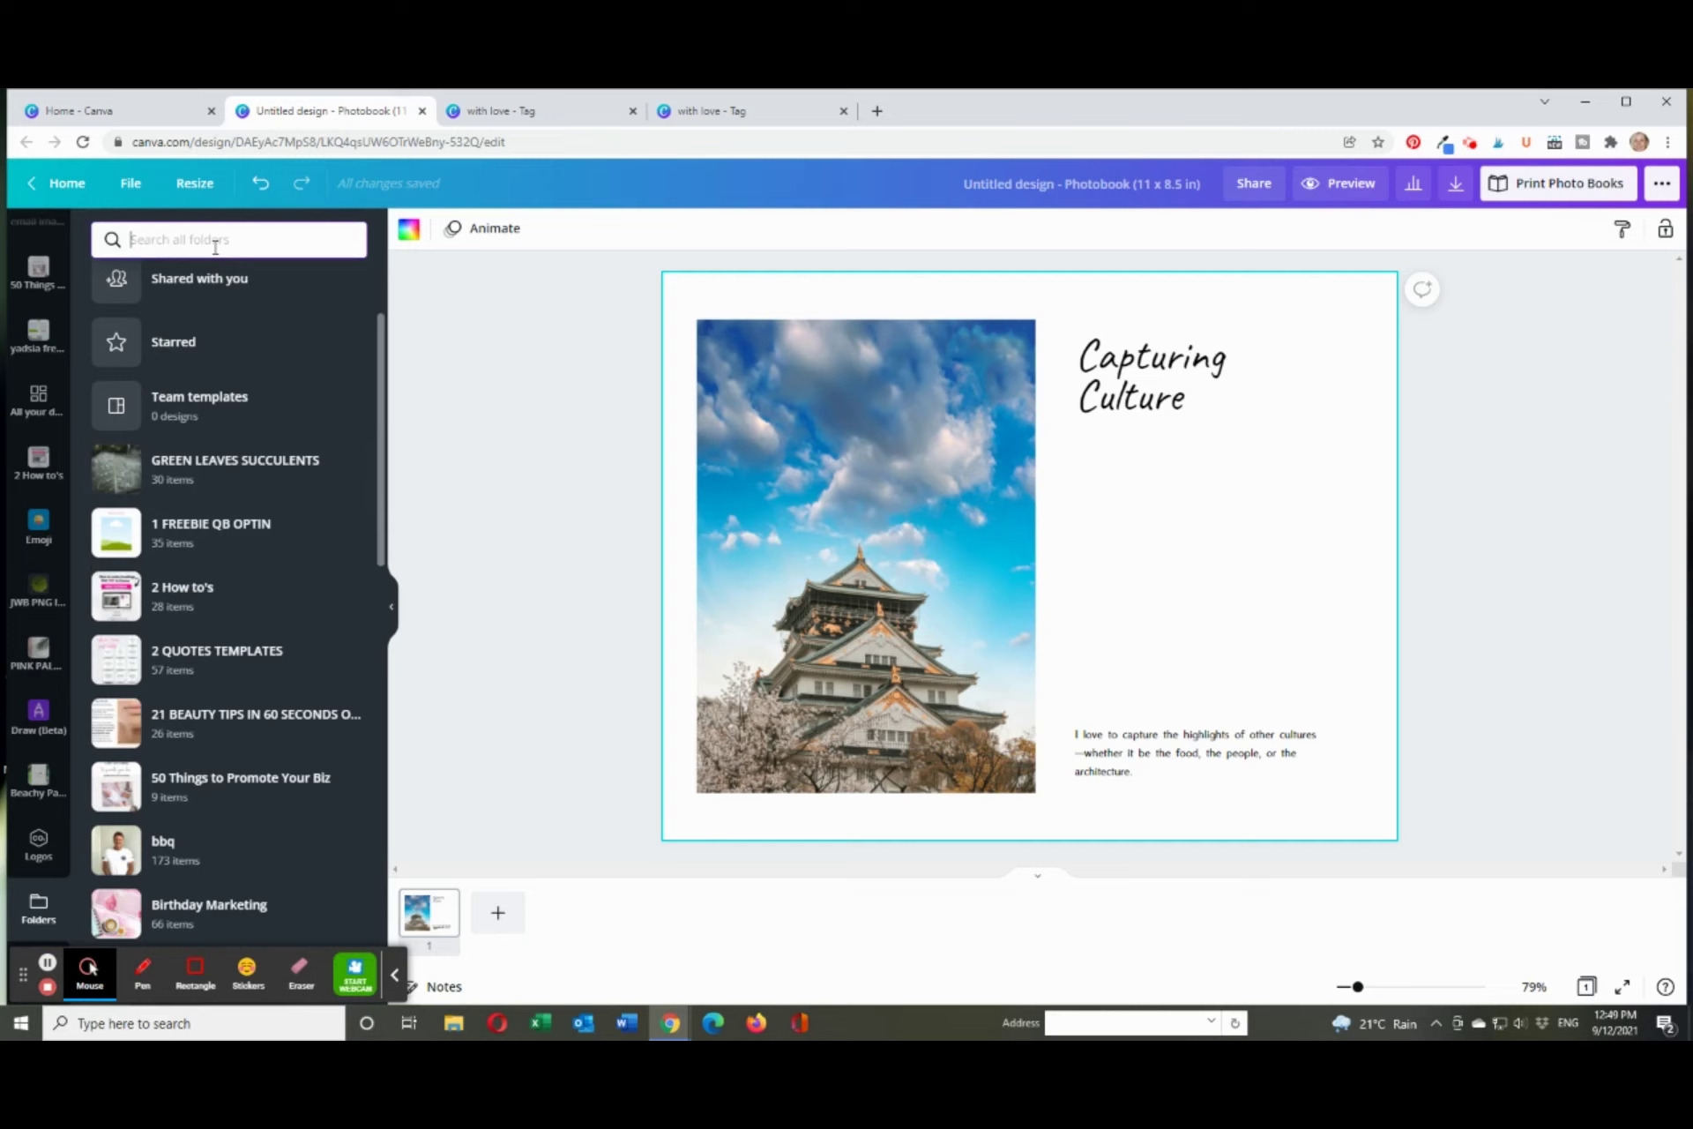
{"action": "type", "text": "palm"}
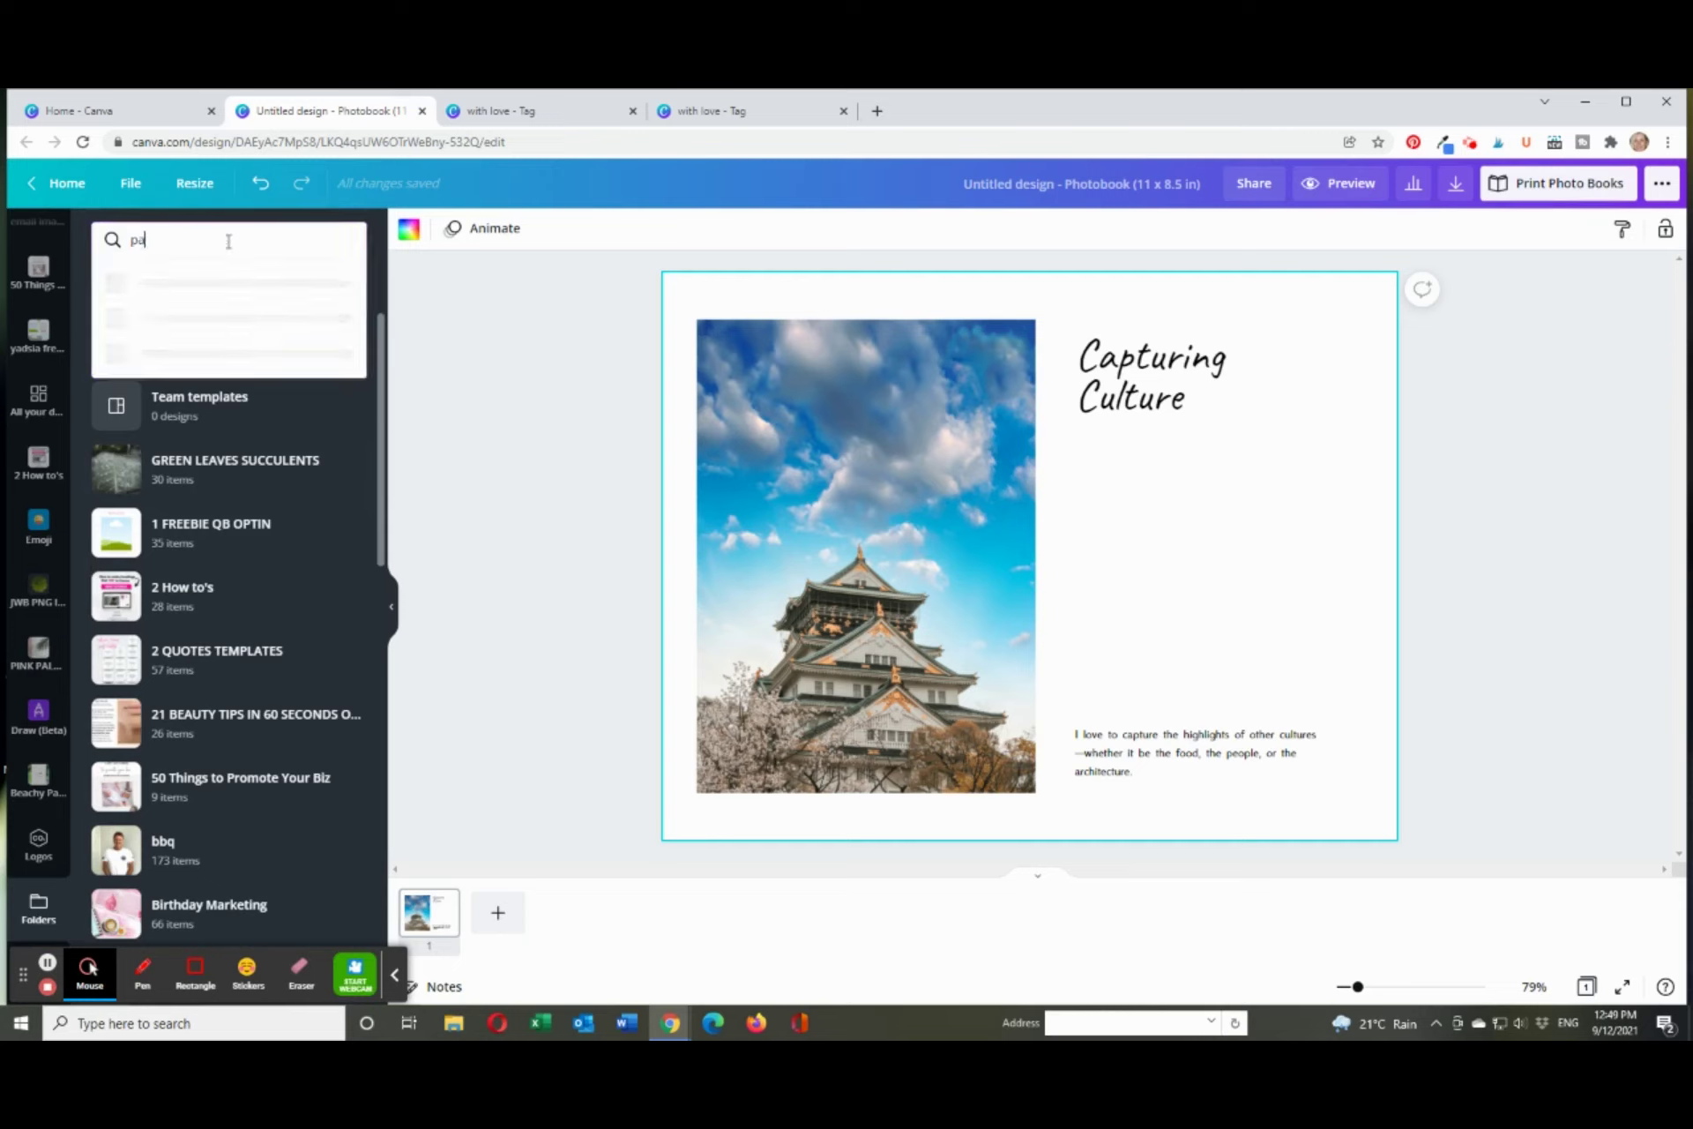
{"action": "left_click", "coordinate": [190, 282]}
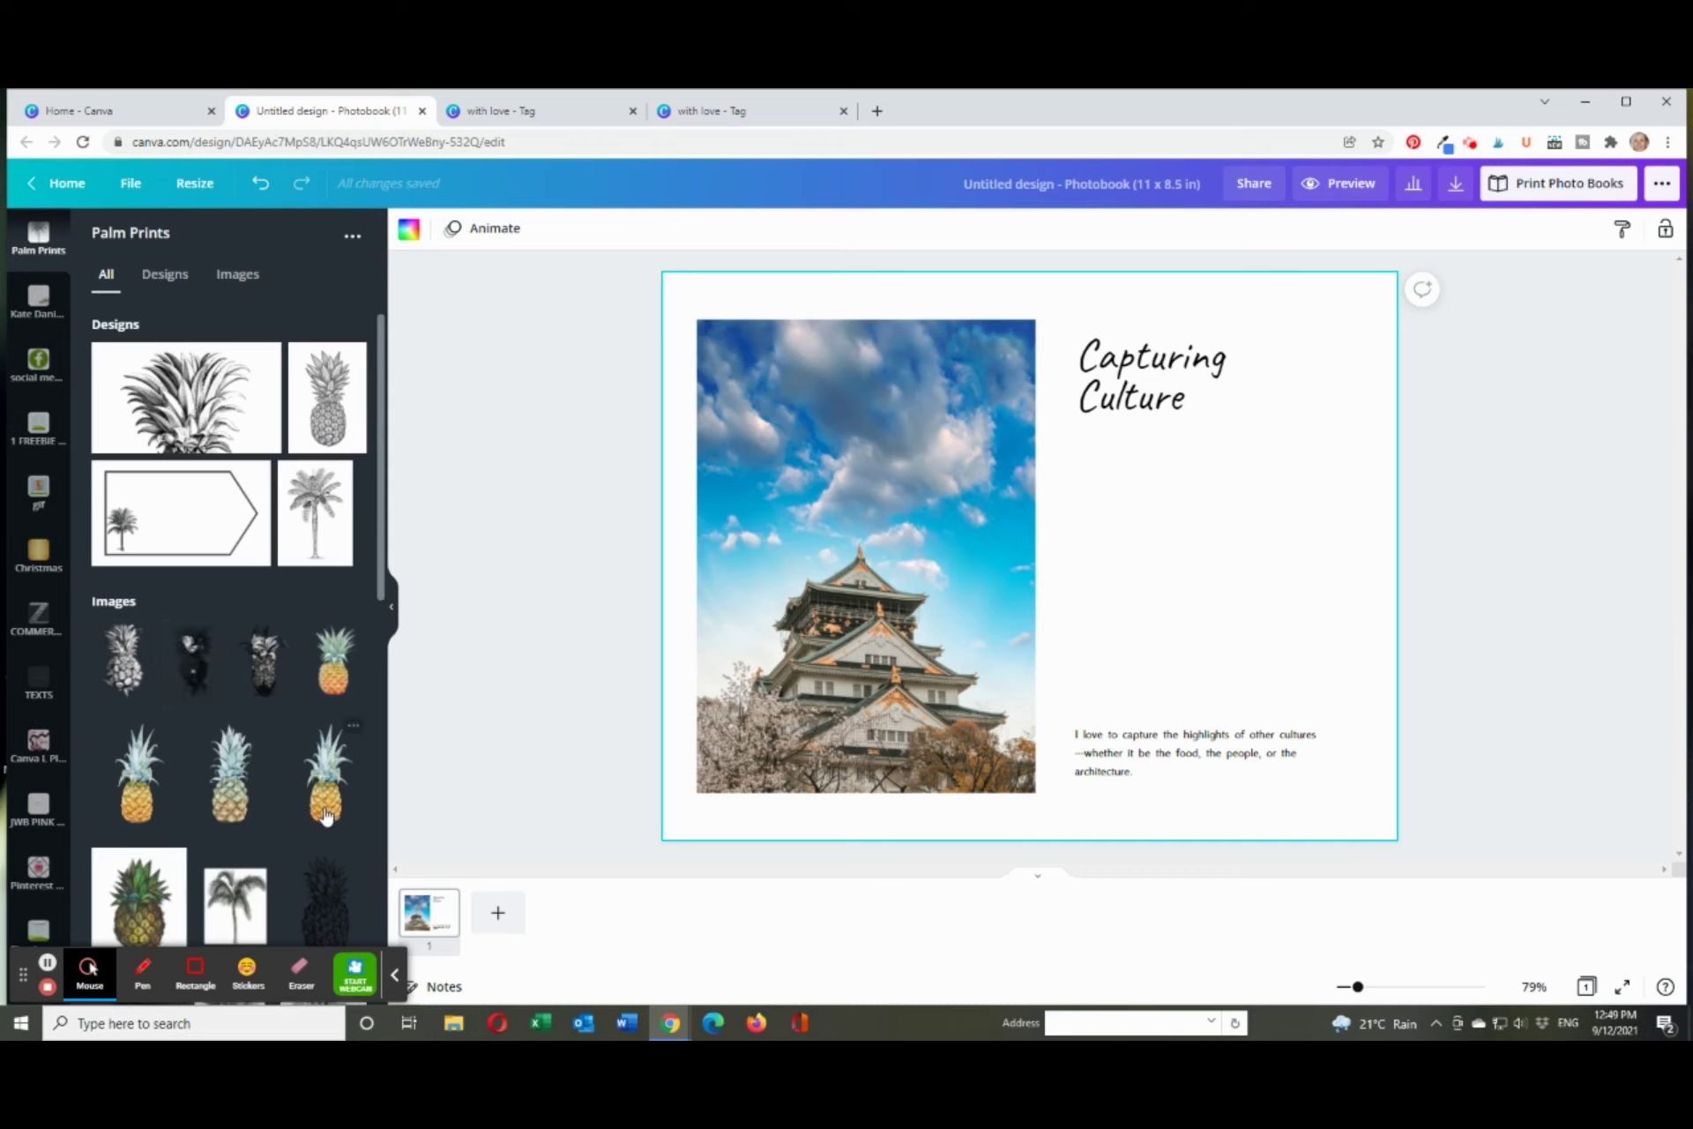
{"action": "scroll", "coordinate": [295, 793], "scroll_direction": "down", "scroll_amount": 3}
{"action": "scroll", "coordinate": [296, 793], "scroll_direction": "down", "scroll_amount": 6}
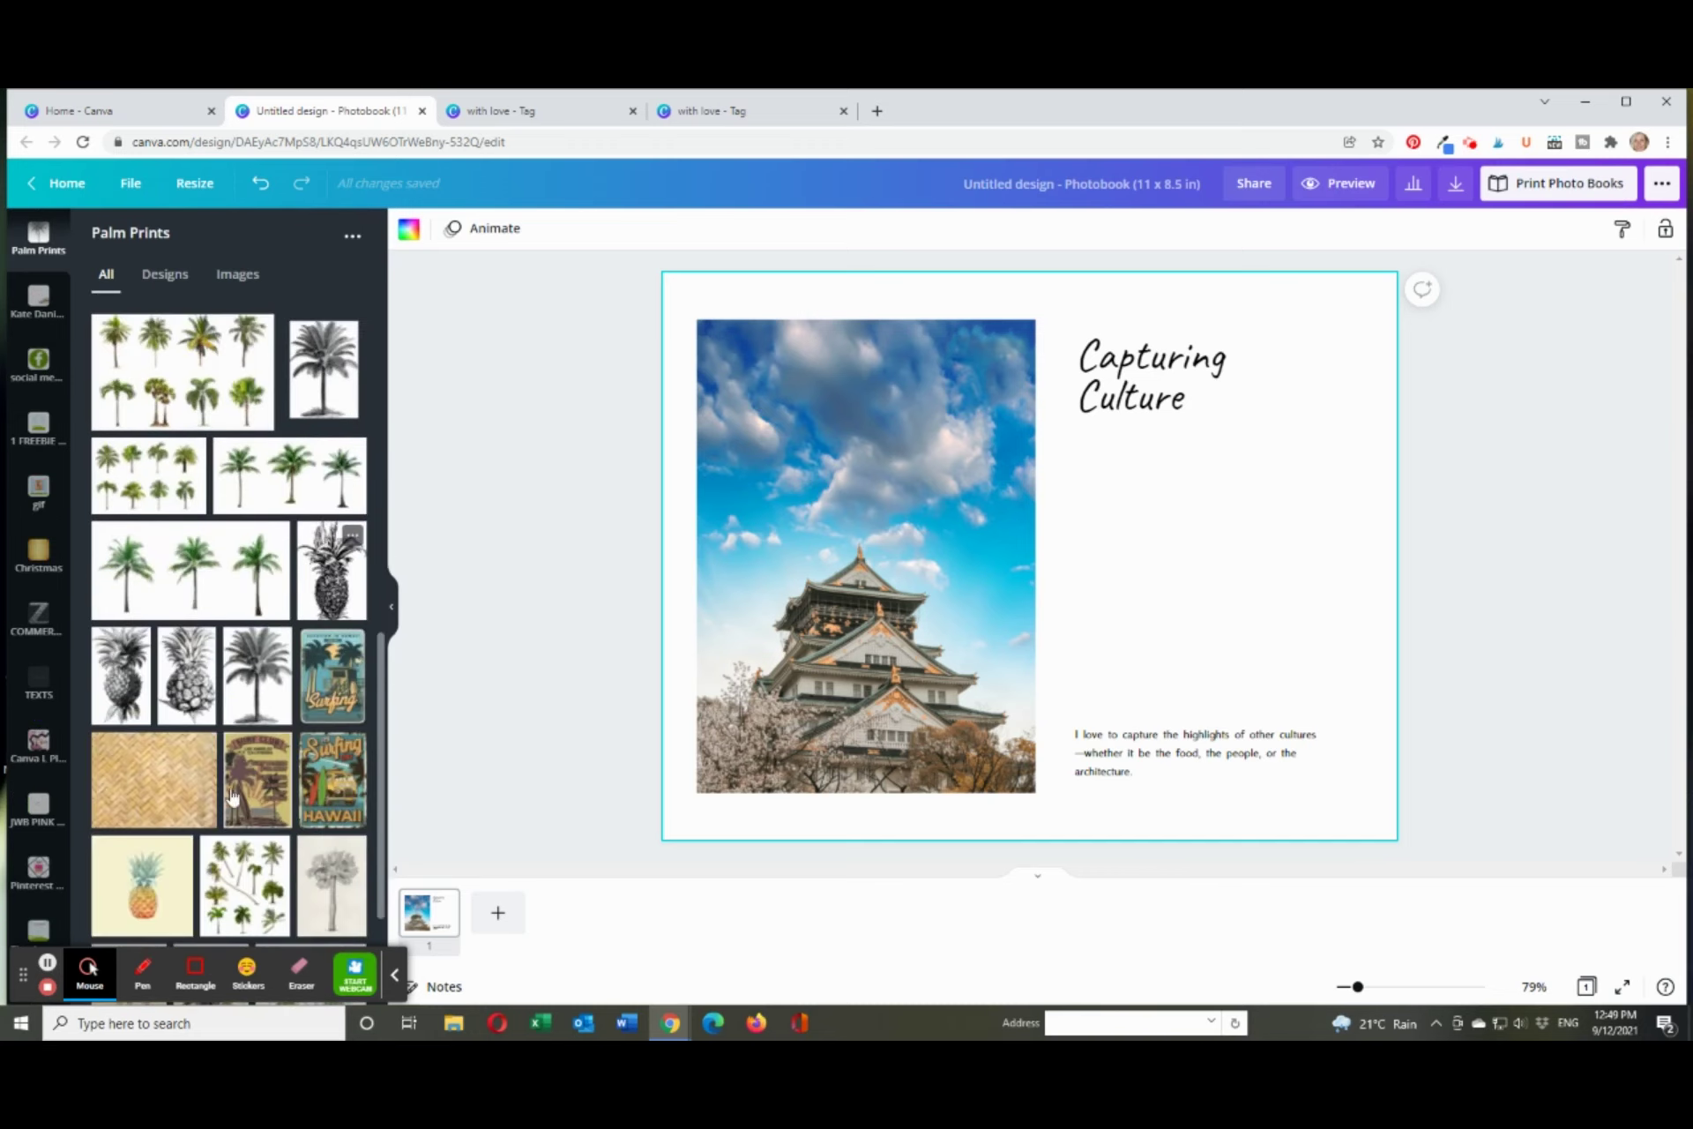
- Put the black-and-white beach photo into the frame instead of the HAWAII poster, then add page 2
{"action": "left_click_drag", "start_coordinate": [328, 785], "coordinate": [708, 669]}
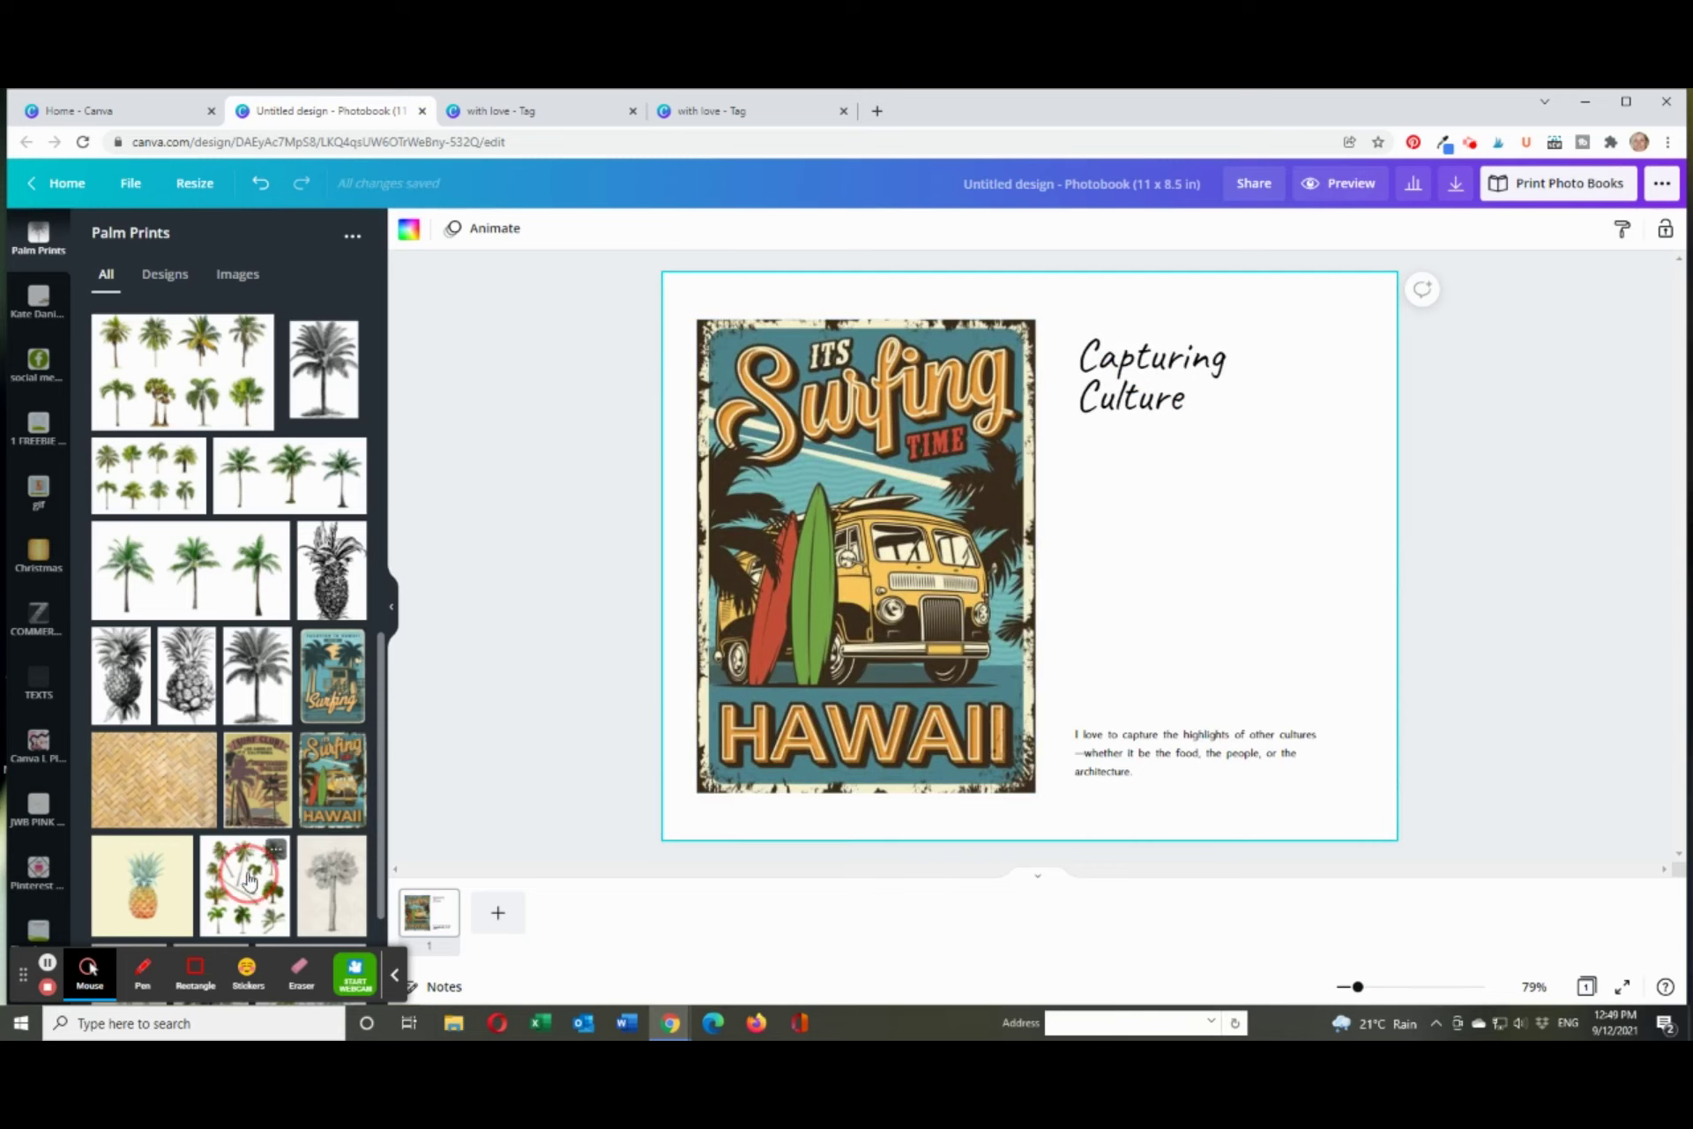
{"action": "scroll", "coordinate": [251, 877], "scroll_direction": "down", "scroll_amount": 3}
{"action": "left_click_drag", "start_coordinate": [319, 863], "coordinate": [759, 673]}
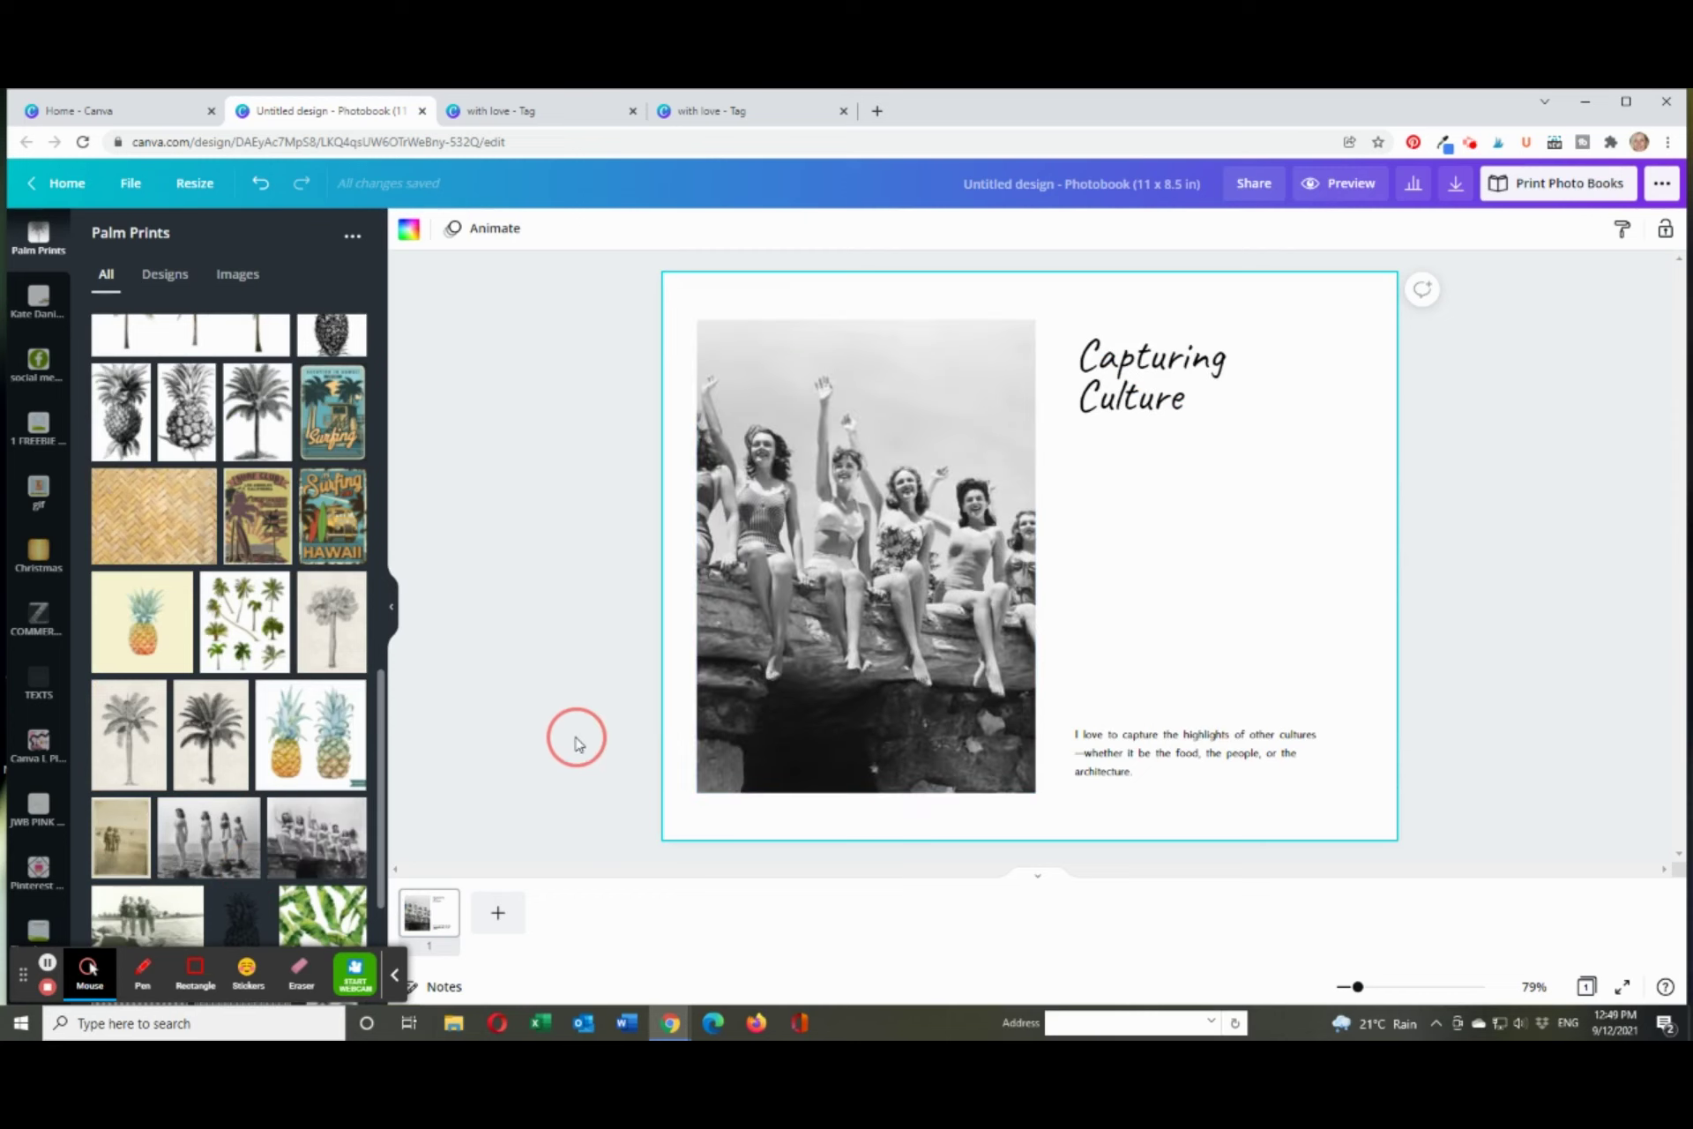
{"action": "left_click", "coordinate": [498, 914]}
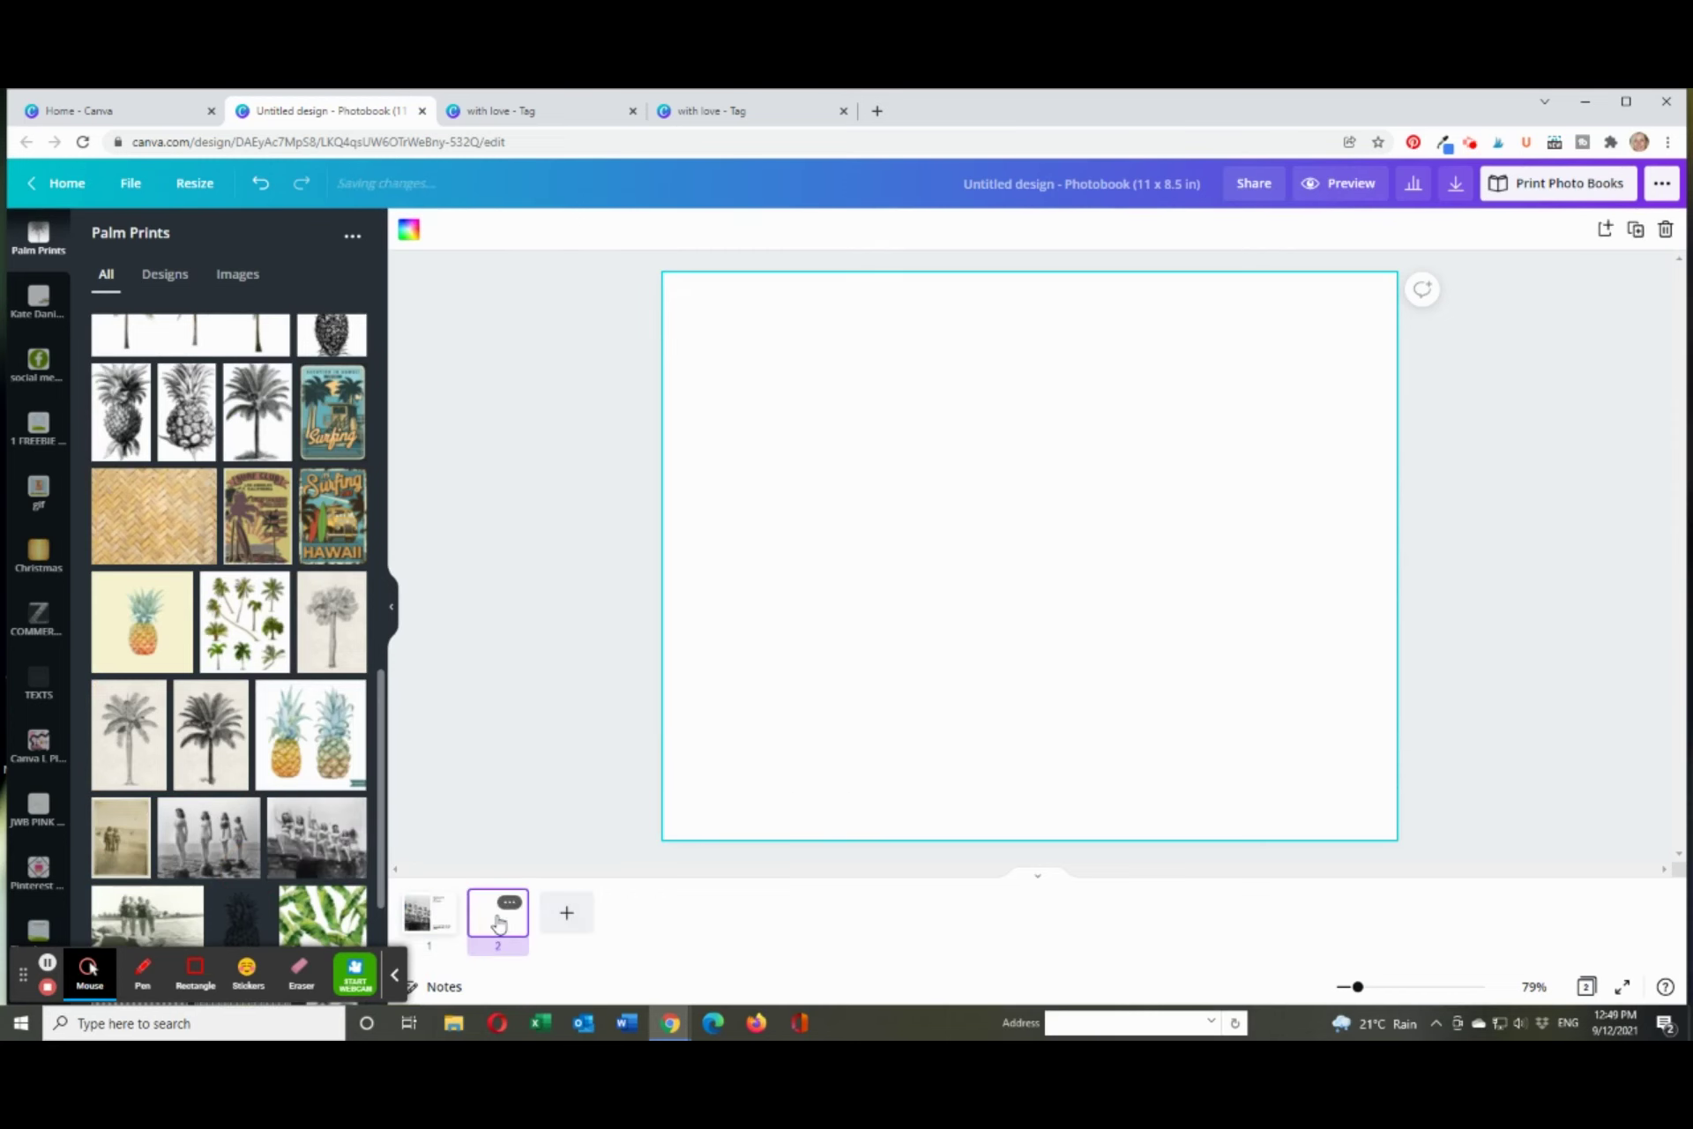
- Apply the portfolio set's three-photo temple-and-city layout to page 2
{"action": "scroll", "coordinate": [237, 567], "scroll_direction": "up", "scroll_amount": 10}
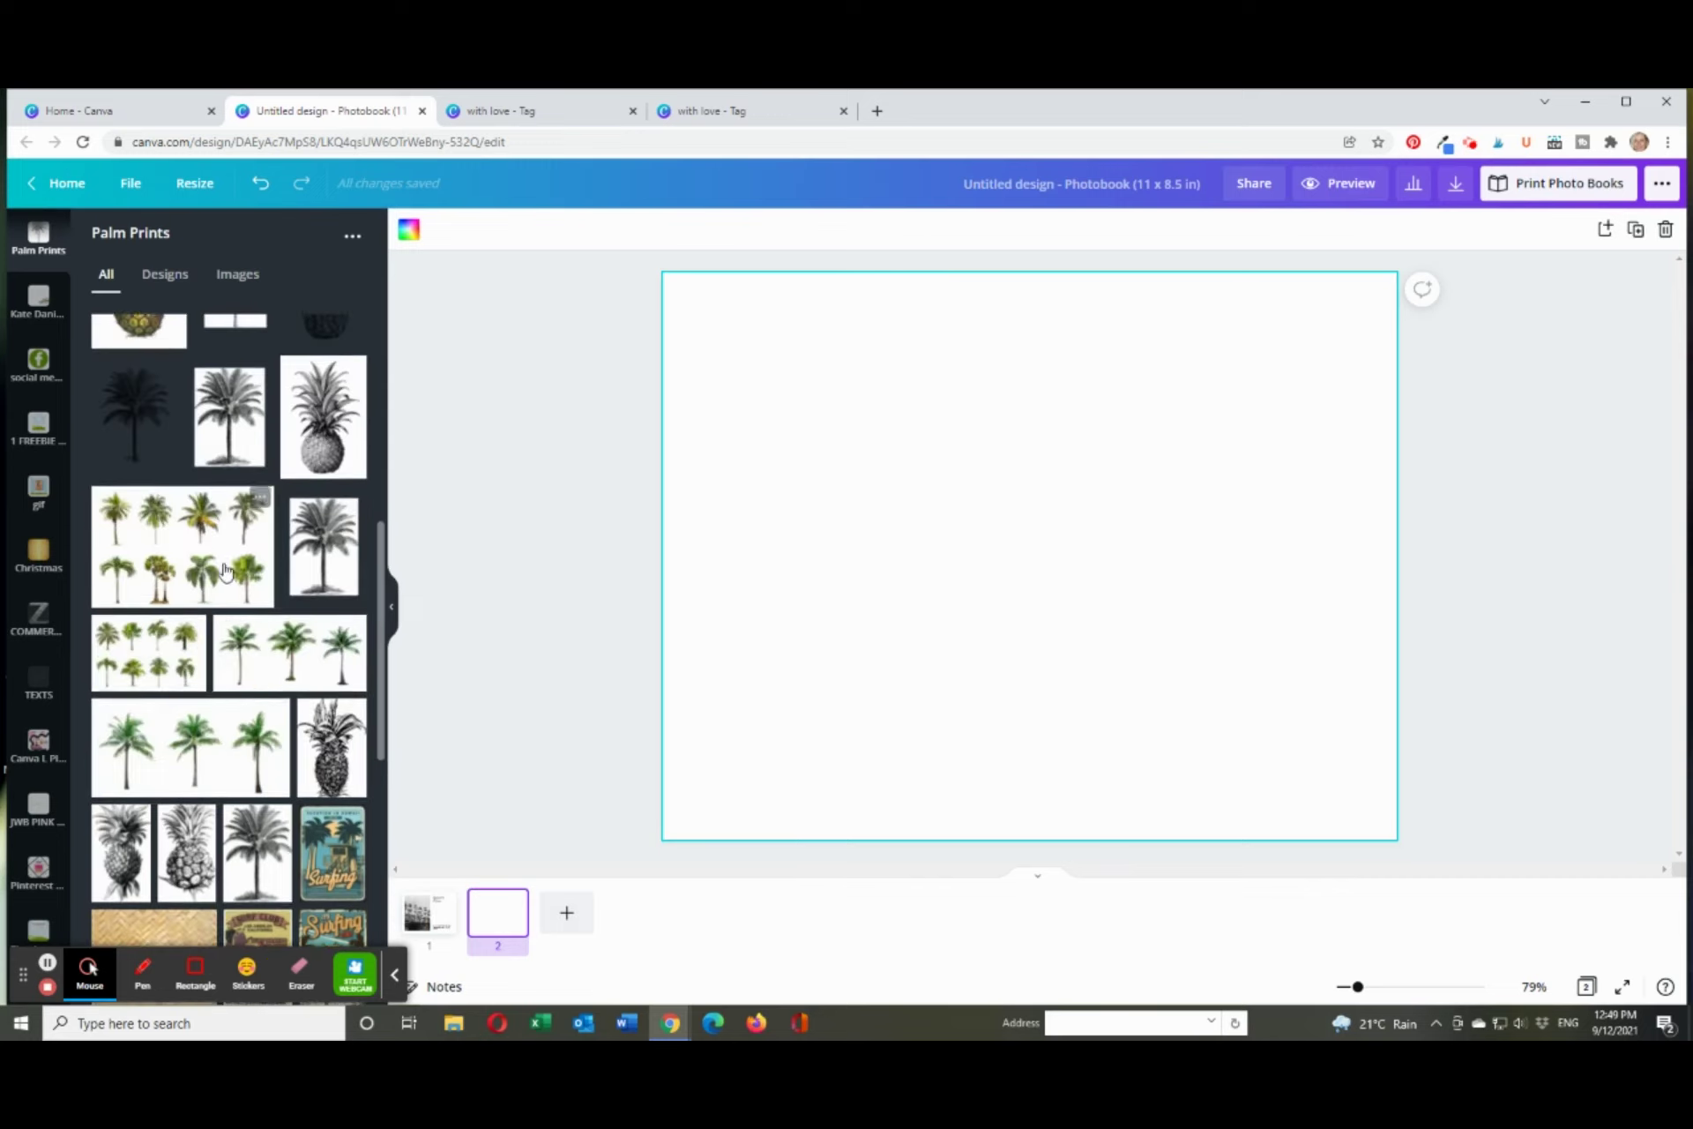
{"action": "scroll", "coordinate": [237, 566], "scroll_direction": "up", "scroll_amount": 1}
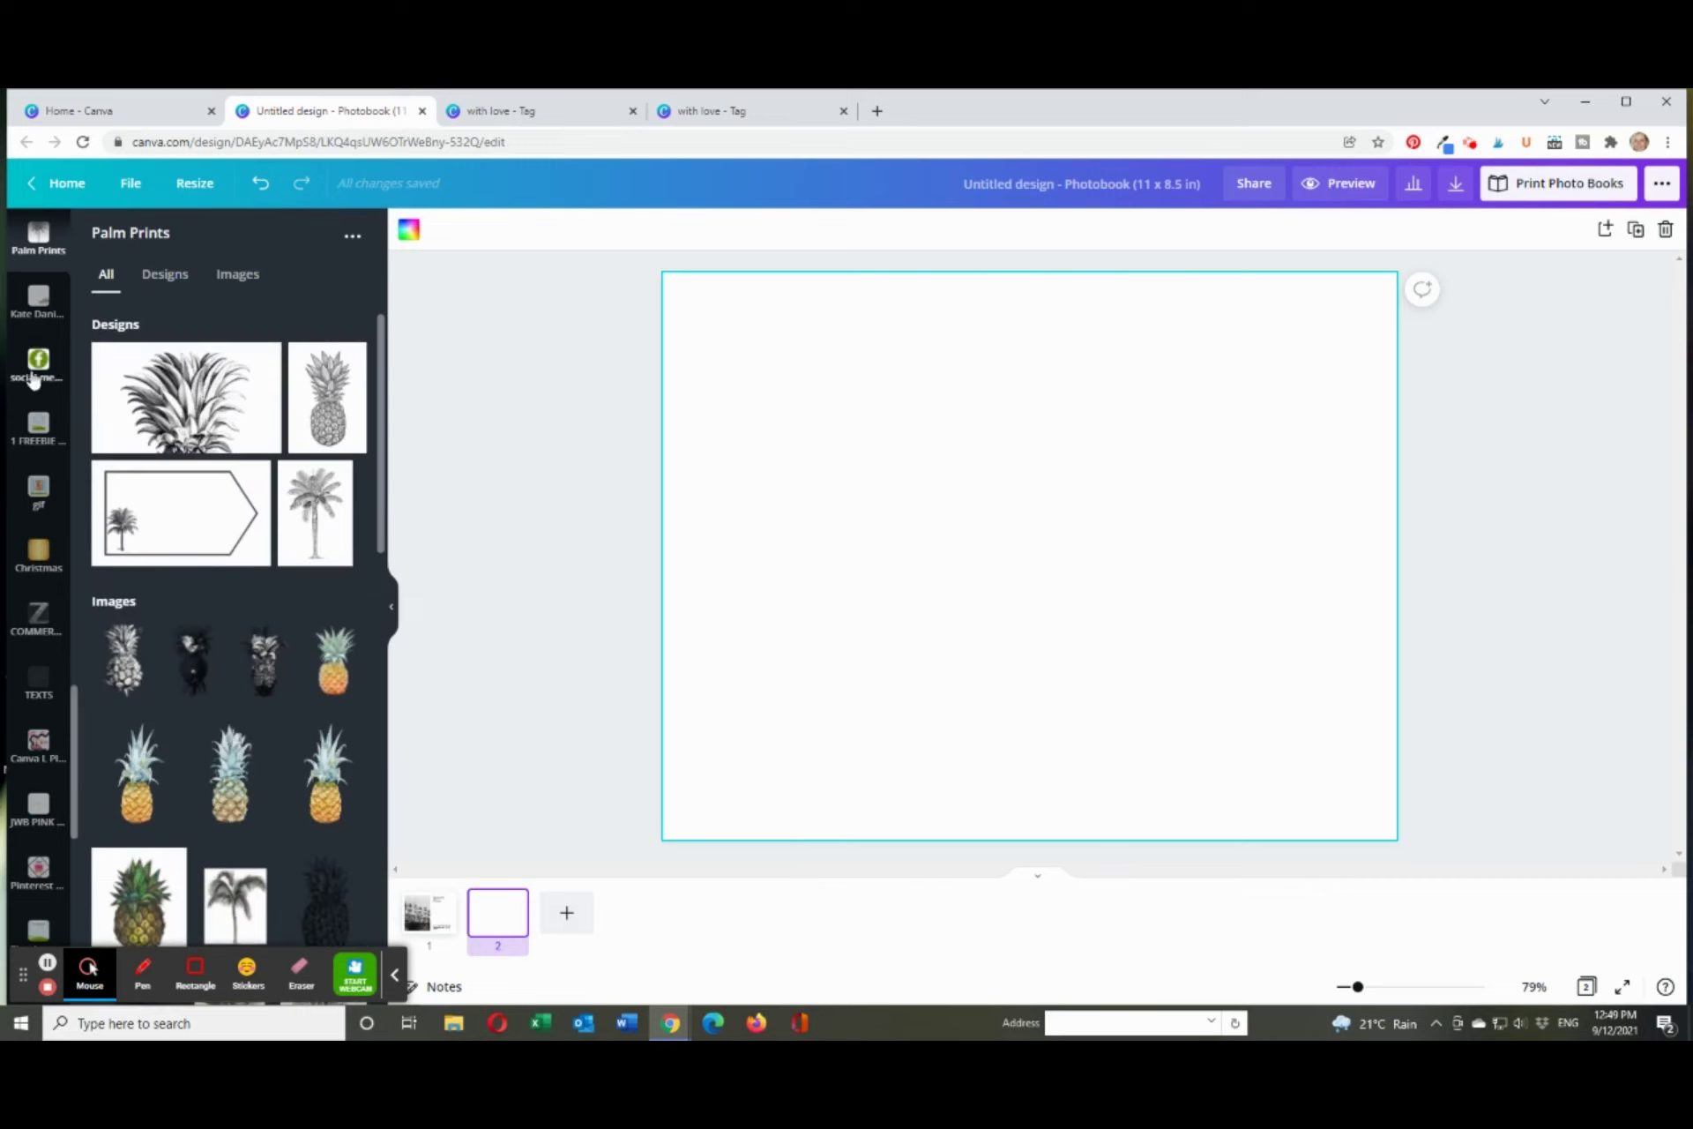
{"action": "scroll", "coordinate": [44, 388], "scroll_direction": "up", "scroll_amount": 5}
{"action": "scroll", "coordinate": [51, 391], "scroll_direction": "up", "scroll_amount": 6}
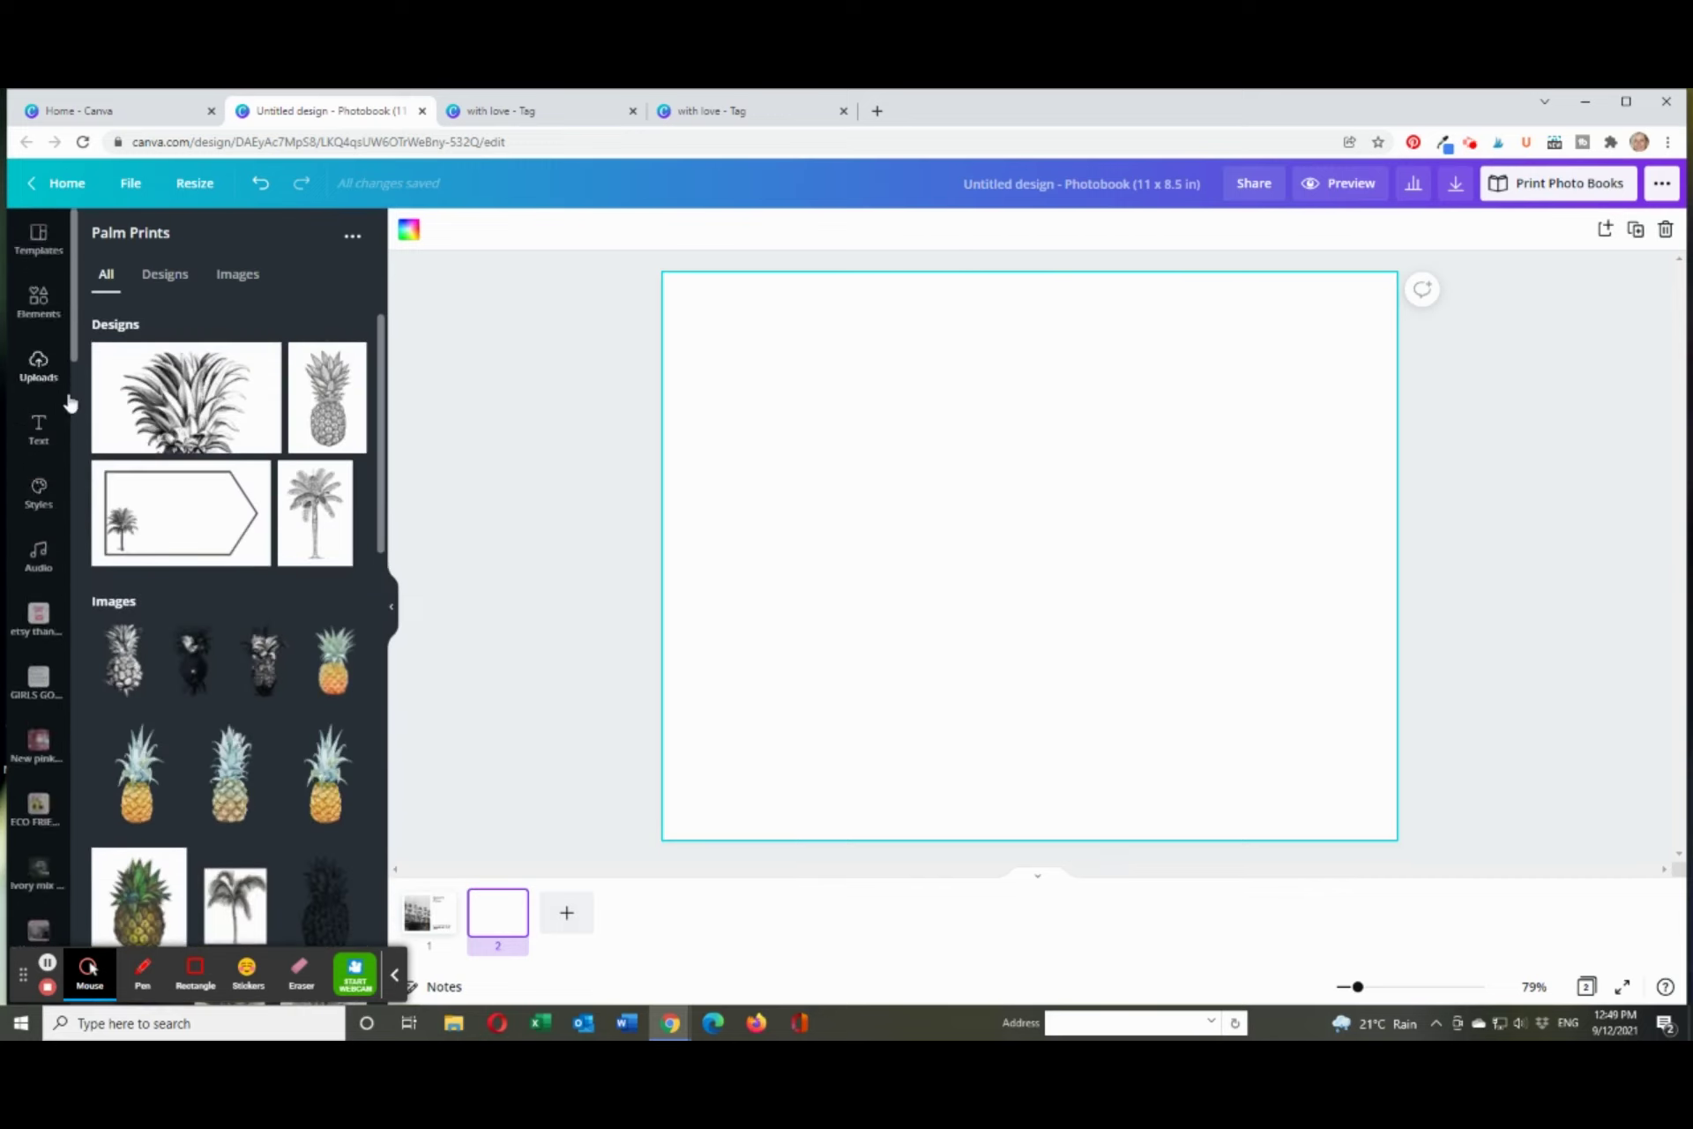
{"action": "left_click", "coordinate": [38, 236]}
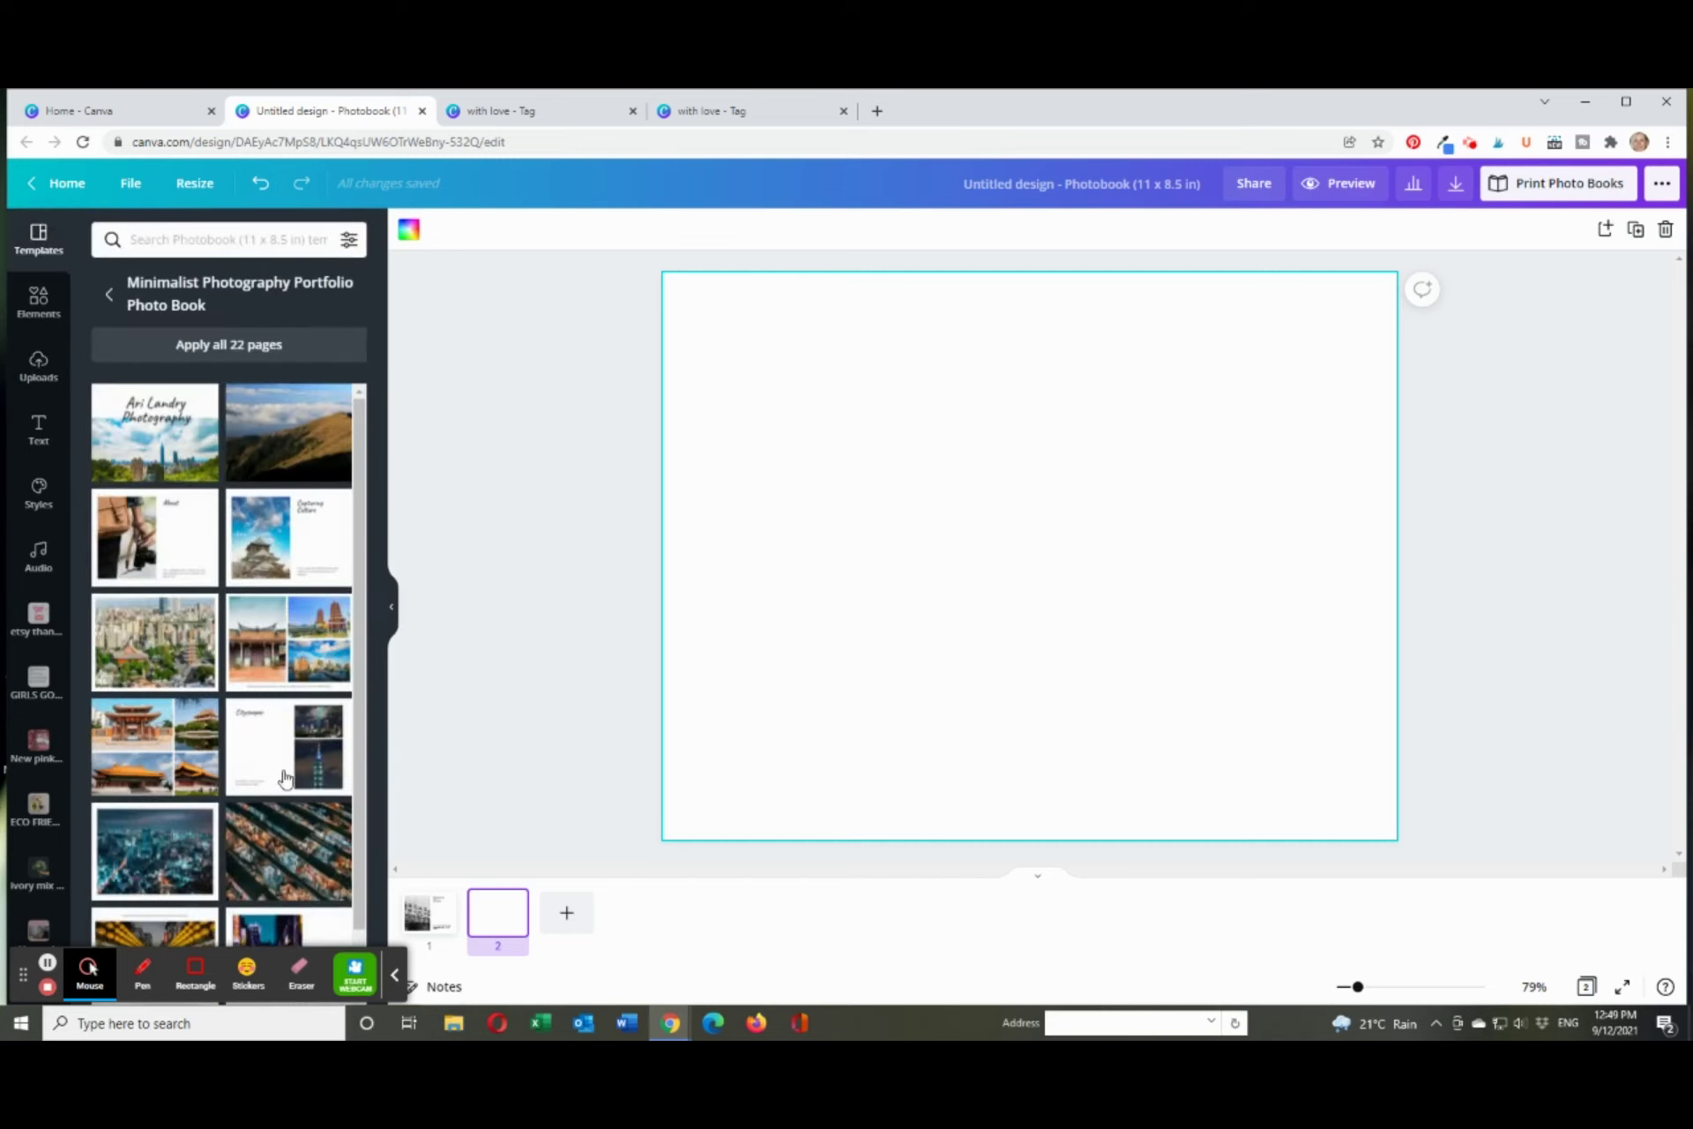
{"action": "left_click", "coordinate": [298, 749]}
{"action": "left_click", "coordinate": [291, 663]}
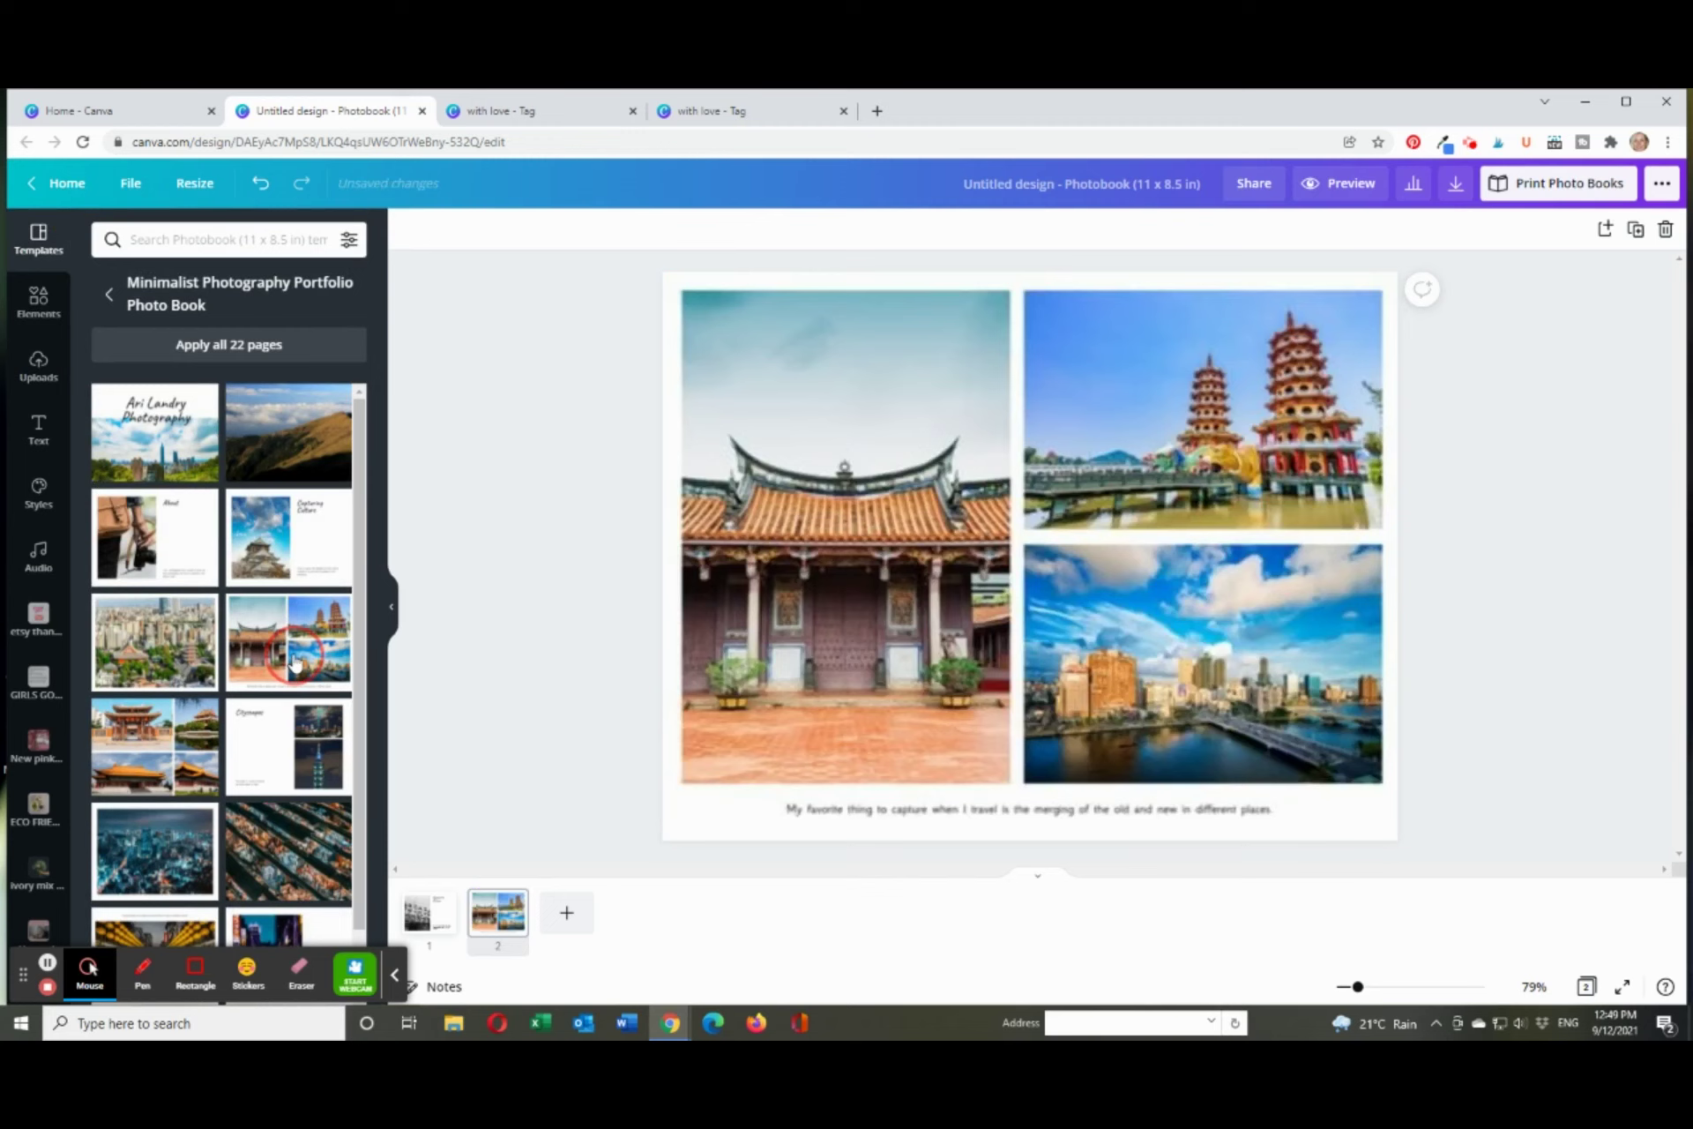
{"action": "left_click", "coordinate": [1655, 809]}
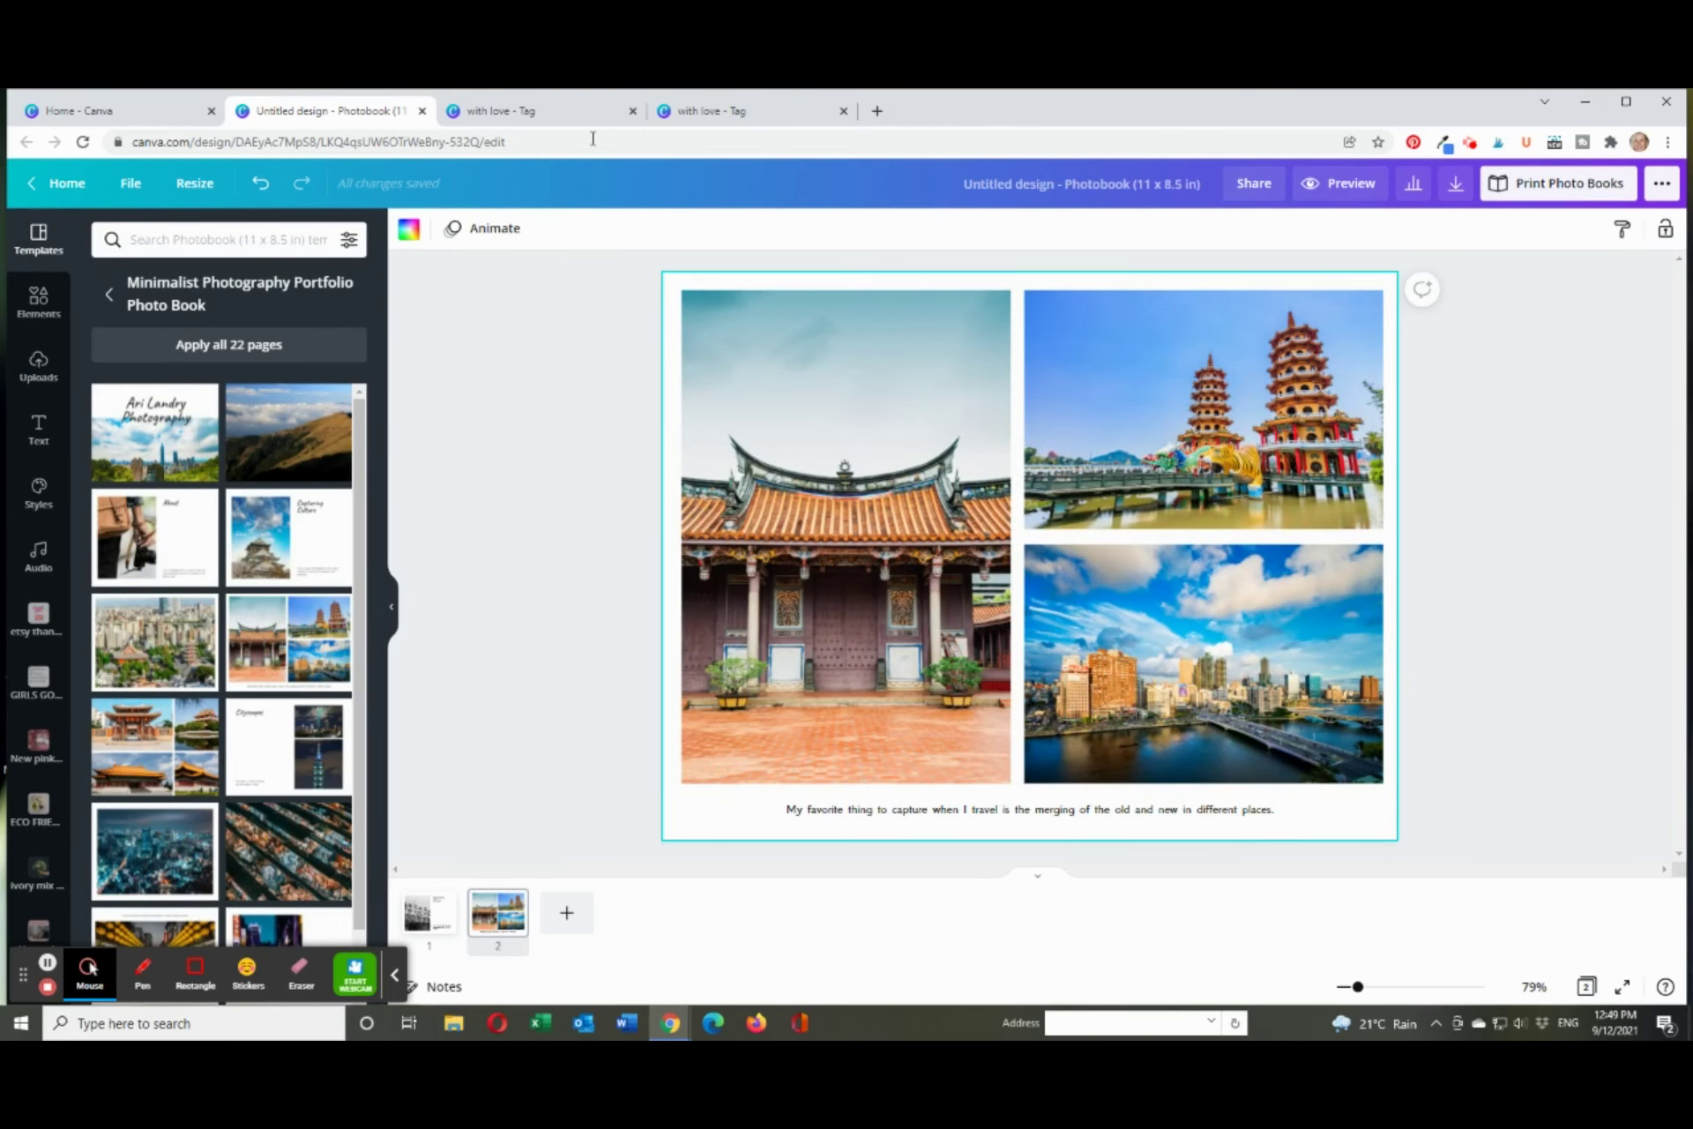
- Switch back to the 'with love - Tag' design showing its proof-read print check
{"action": "left_click", "coordinate": [557, 110]}
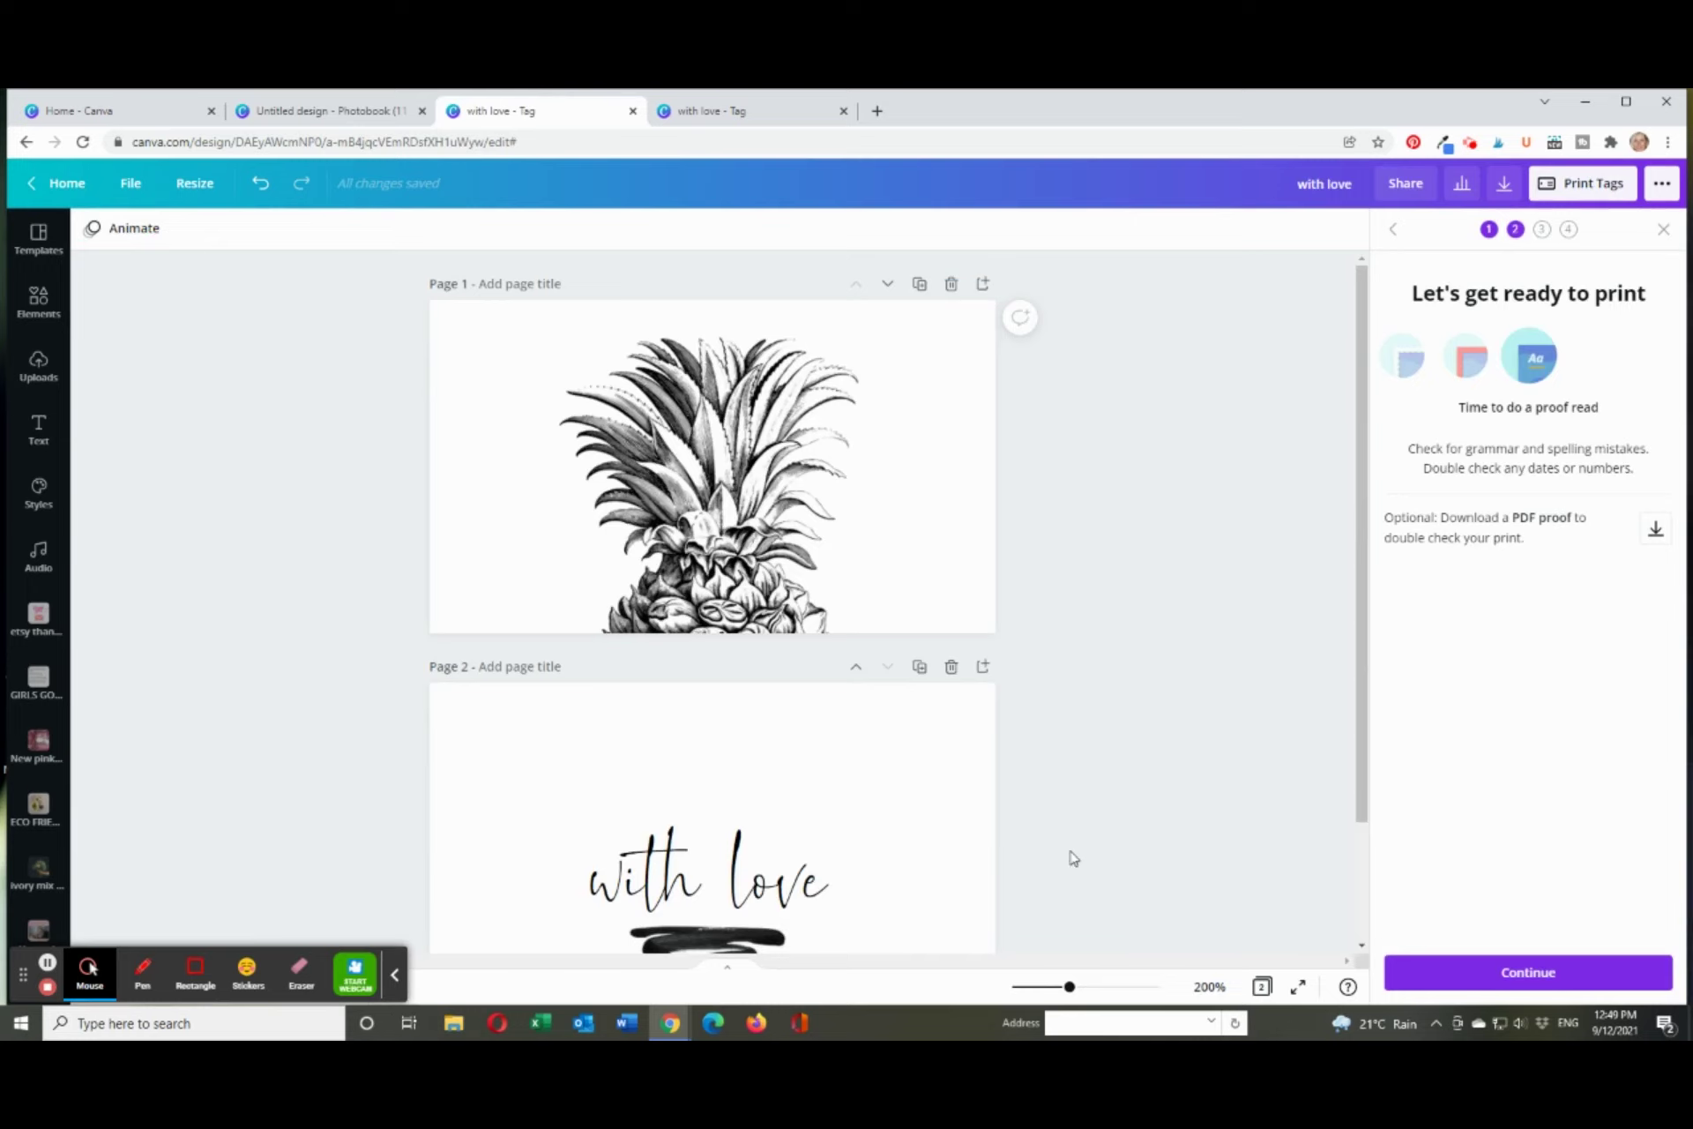